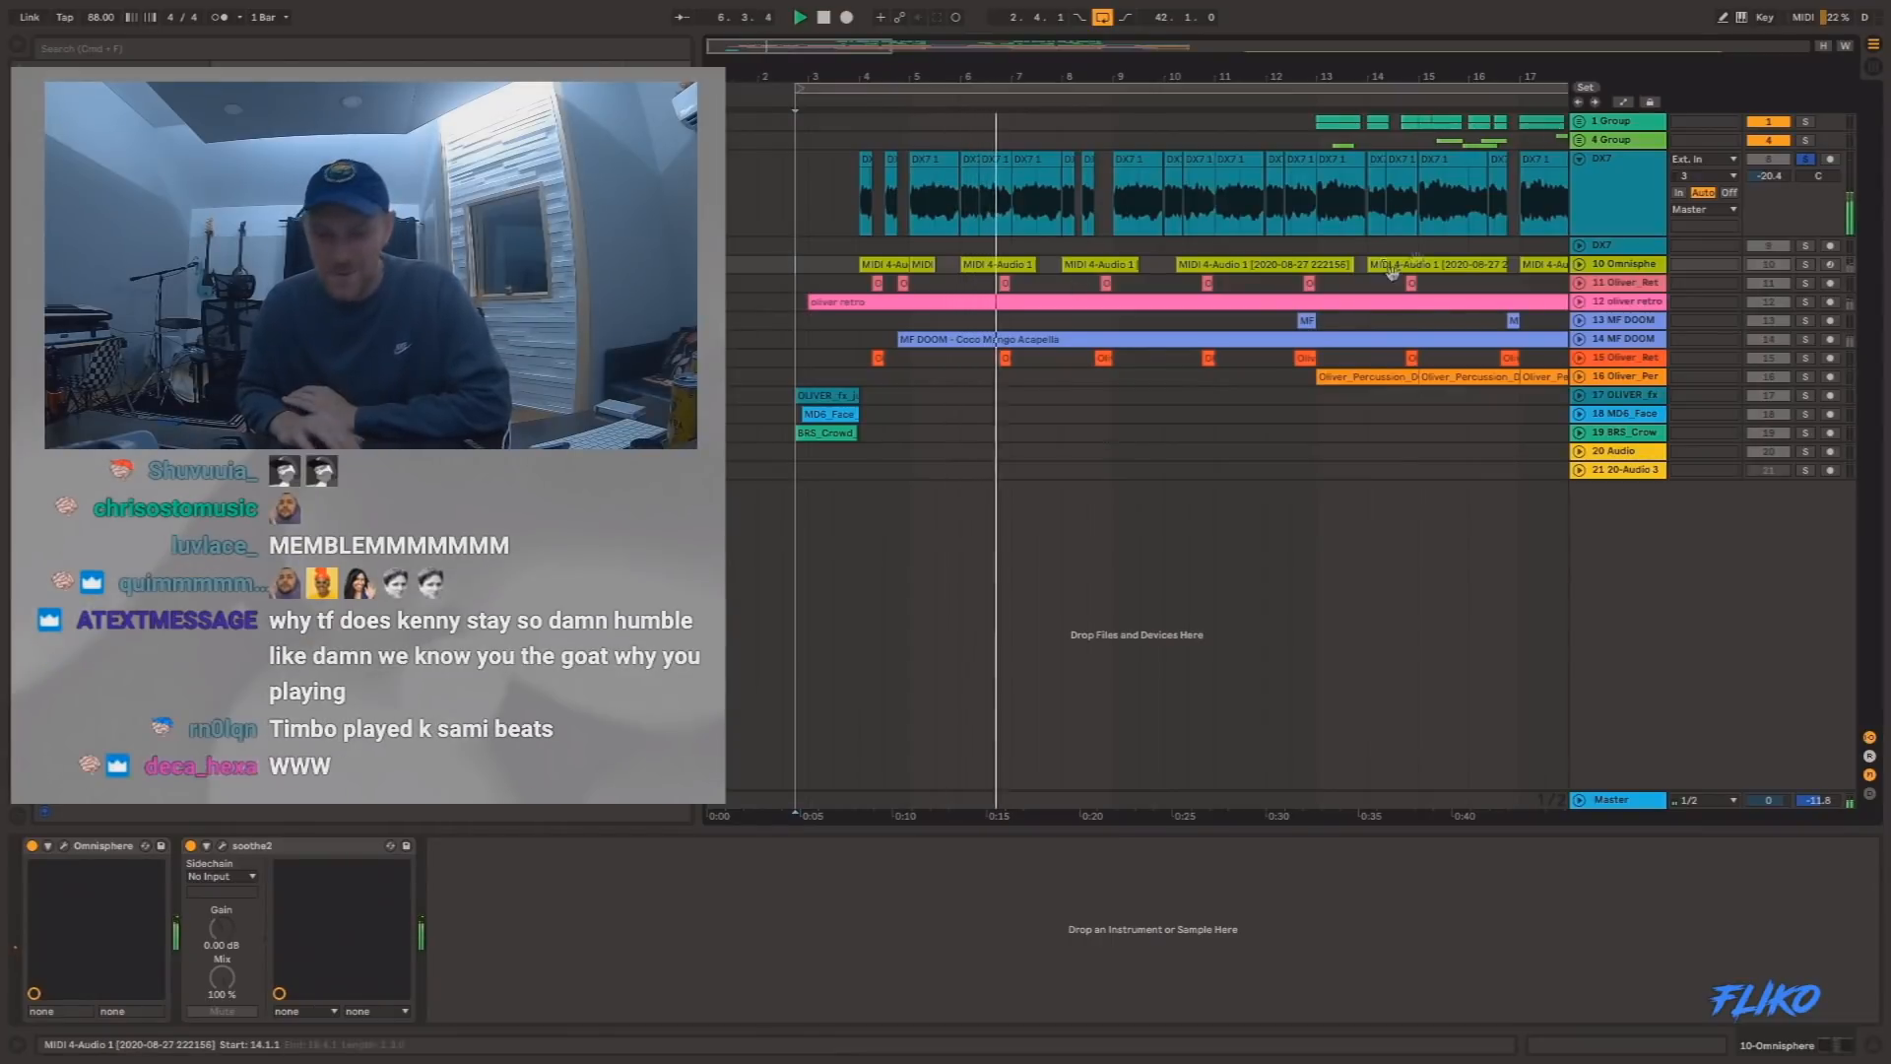
Unfold the Omnisphere track, listen to it soloed, and open its MIDI clip starting at 10.2.1 to view the notes.
key(space)
click(1579, 264)
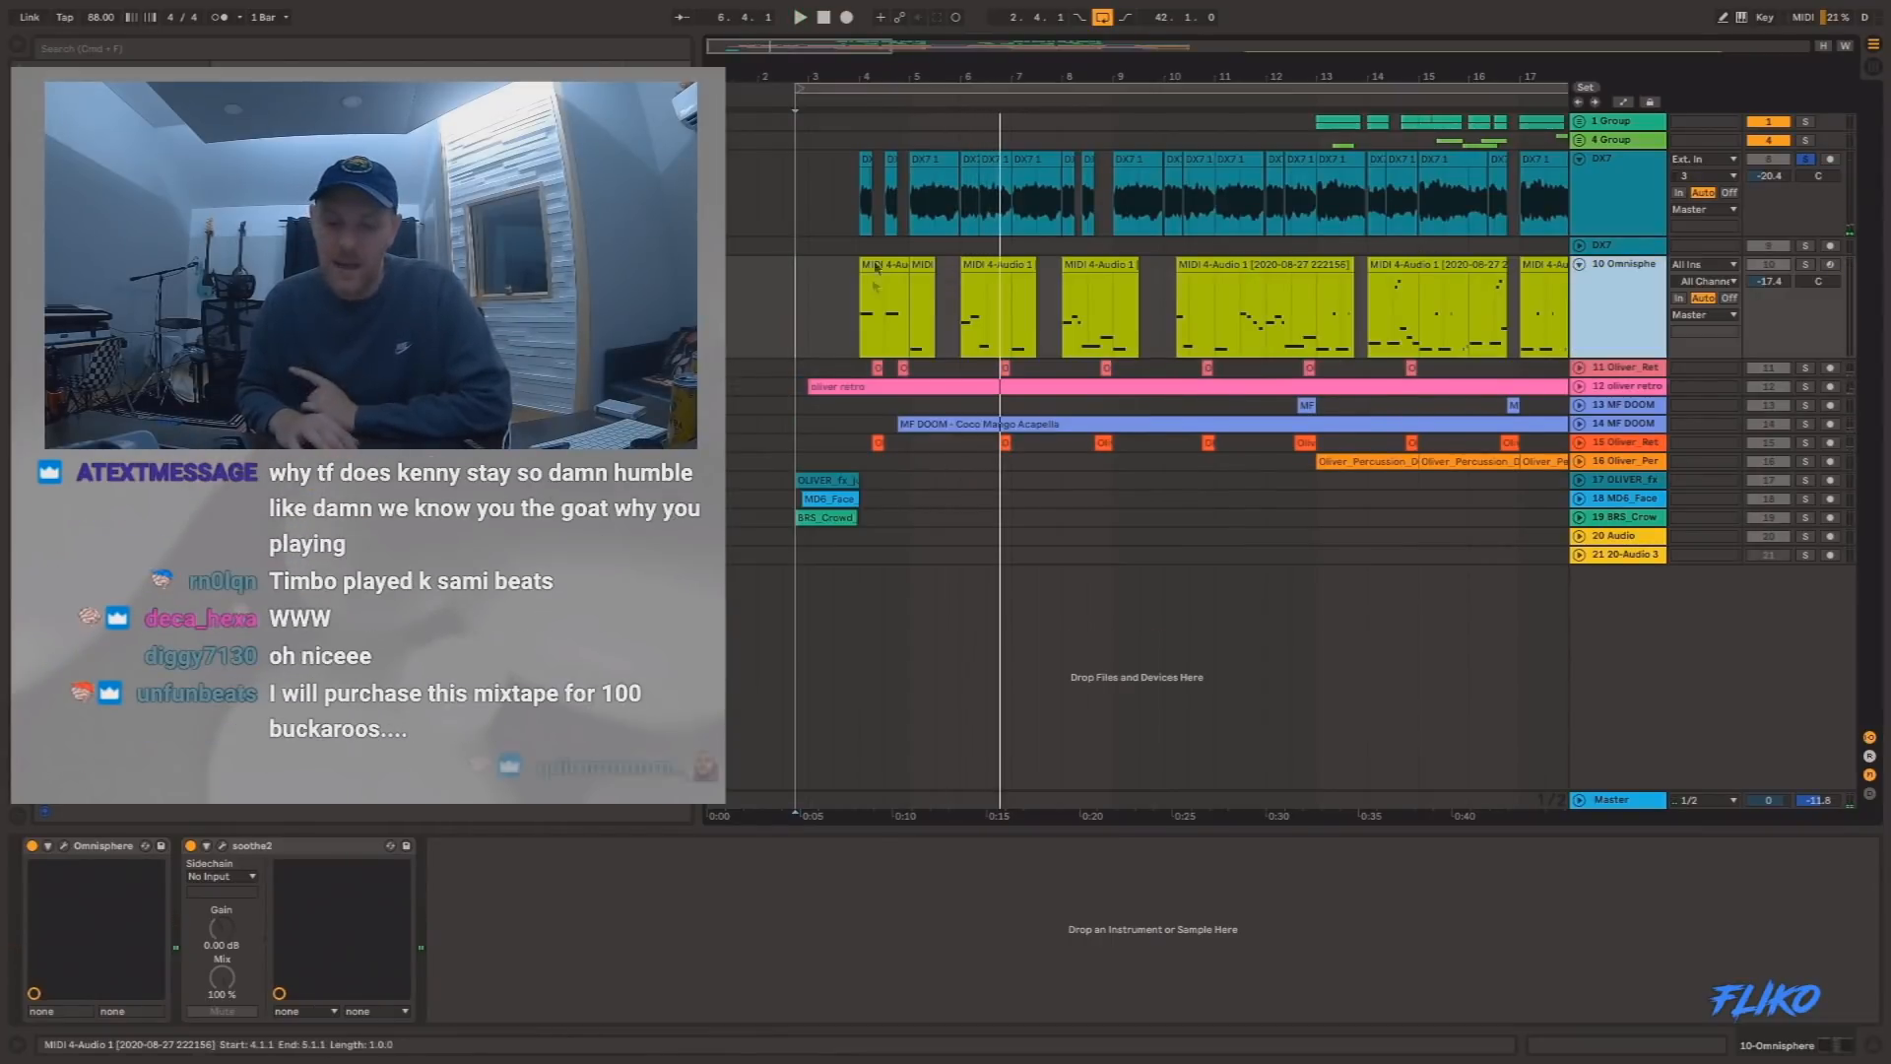
click(853, 295)
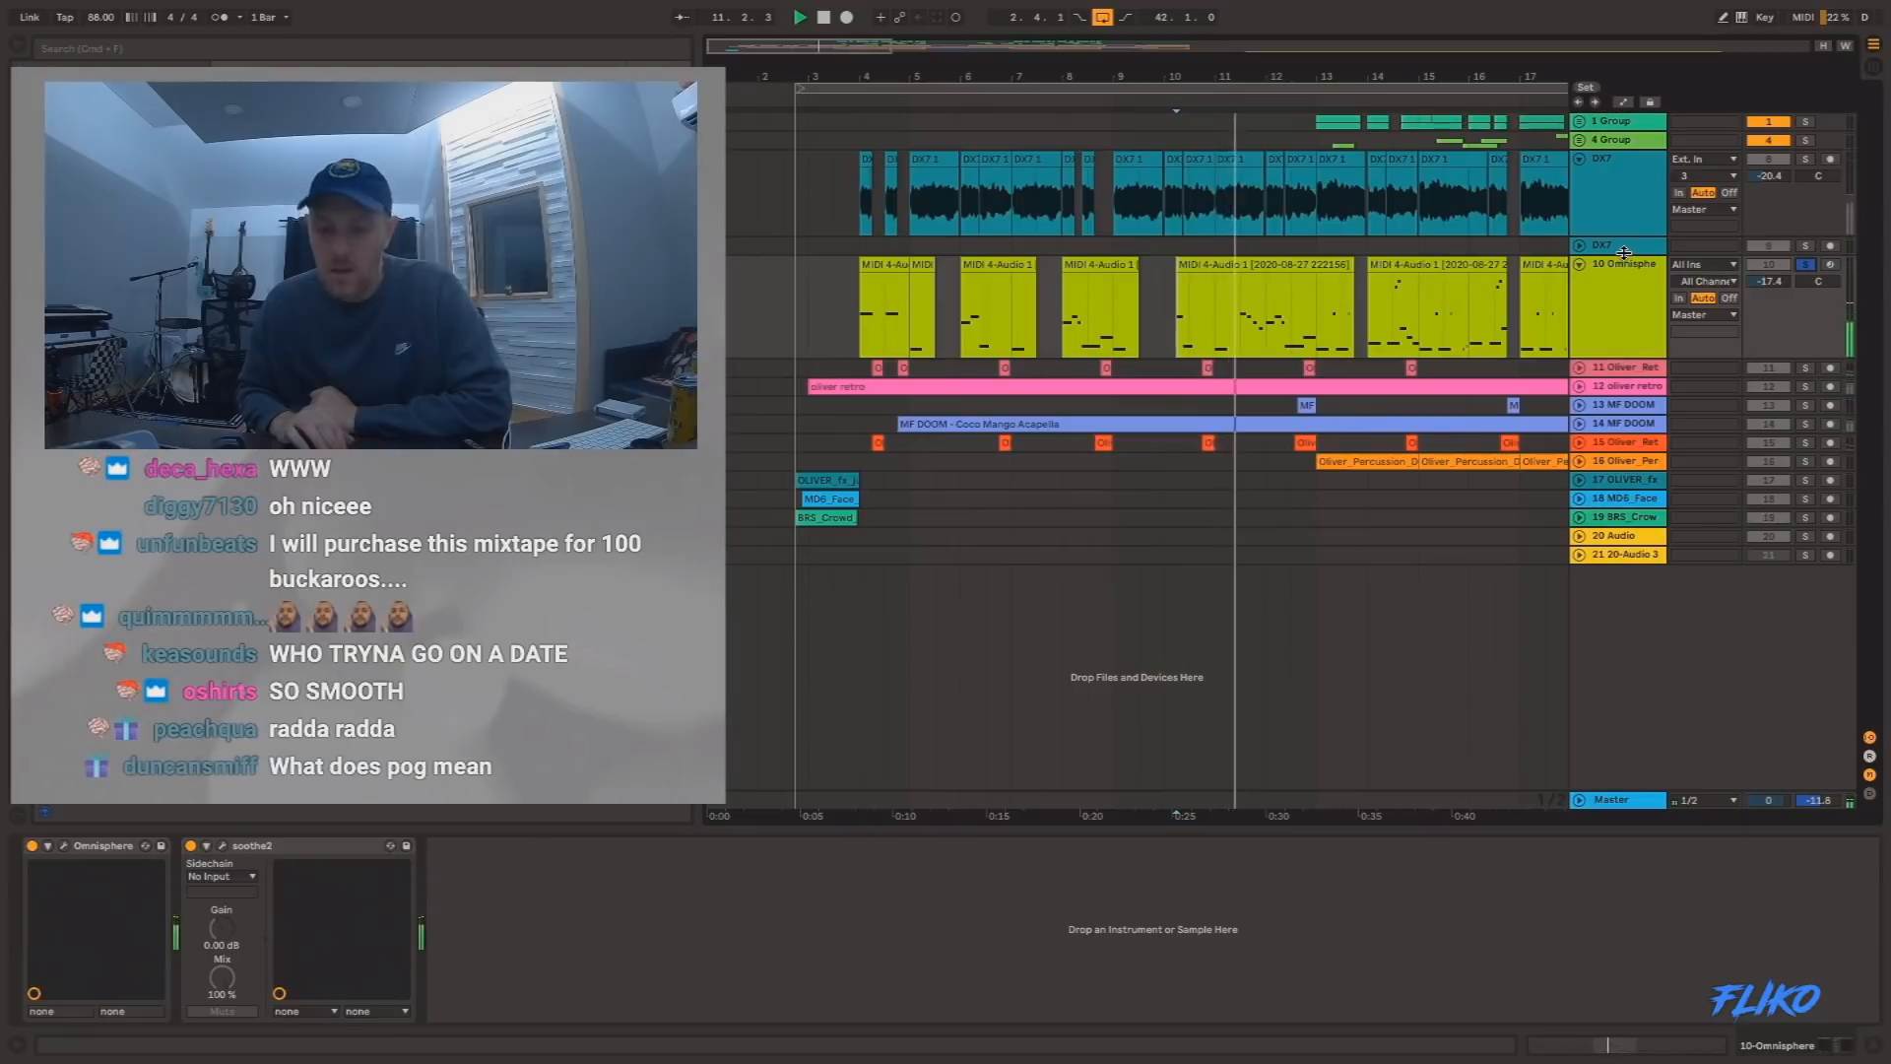
click(1283, 258)
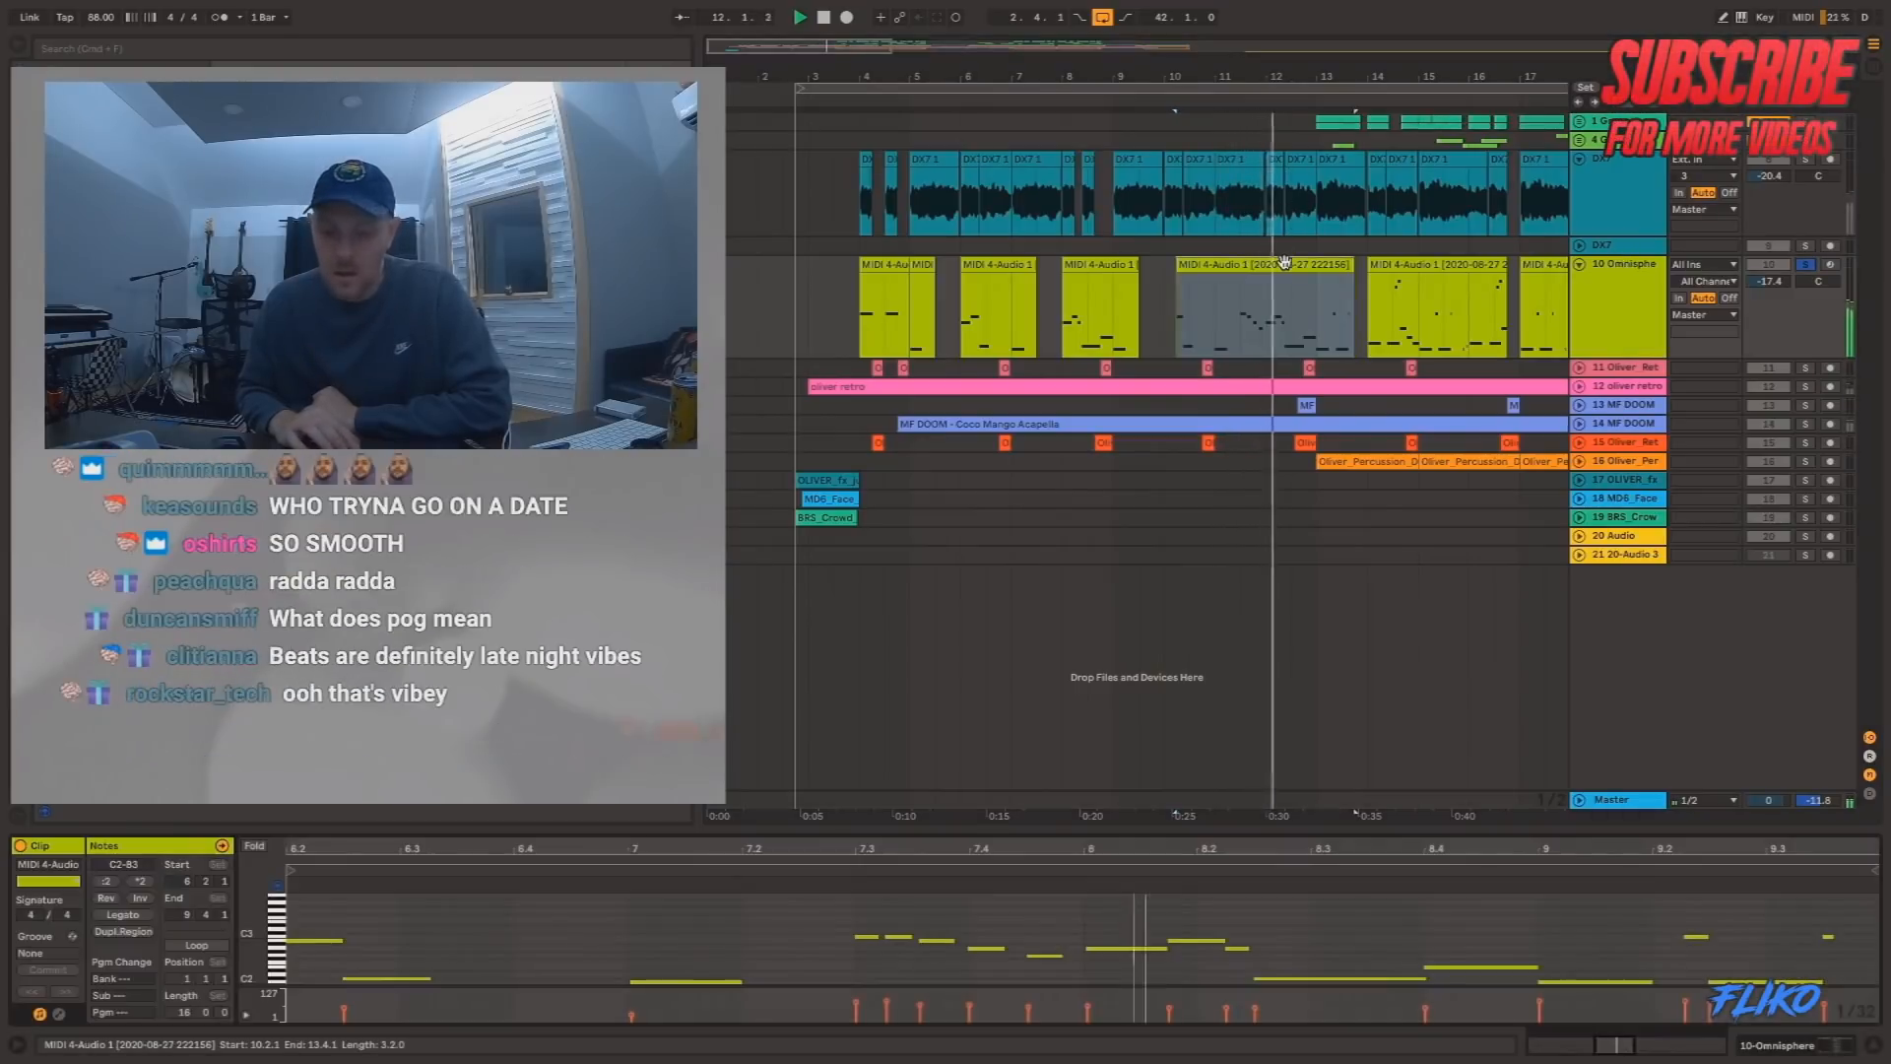
Show the Omnisphere track's devices and open the Omnisphere instrument to view the bass patch, closing its window when done.
click(1609, 311)
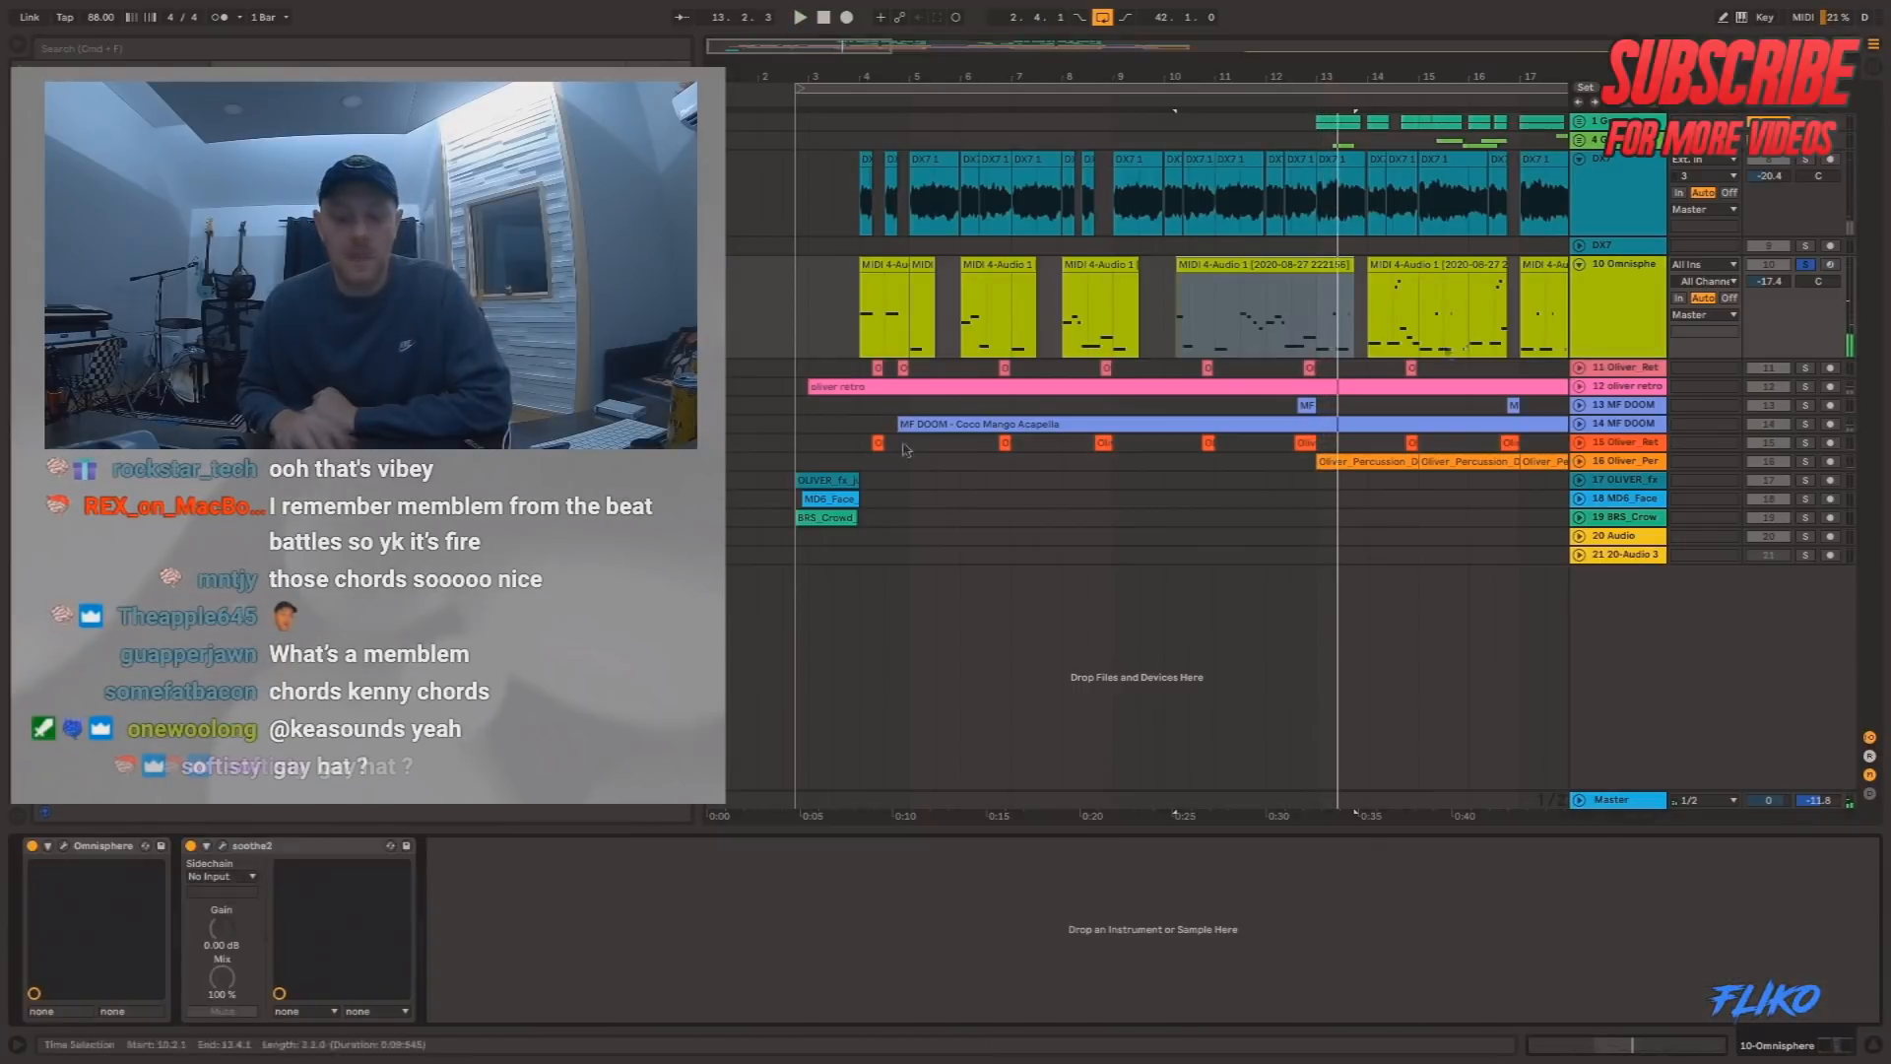
click(65, 846)
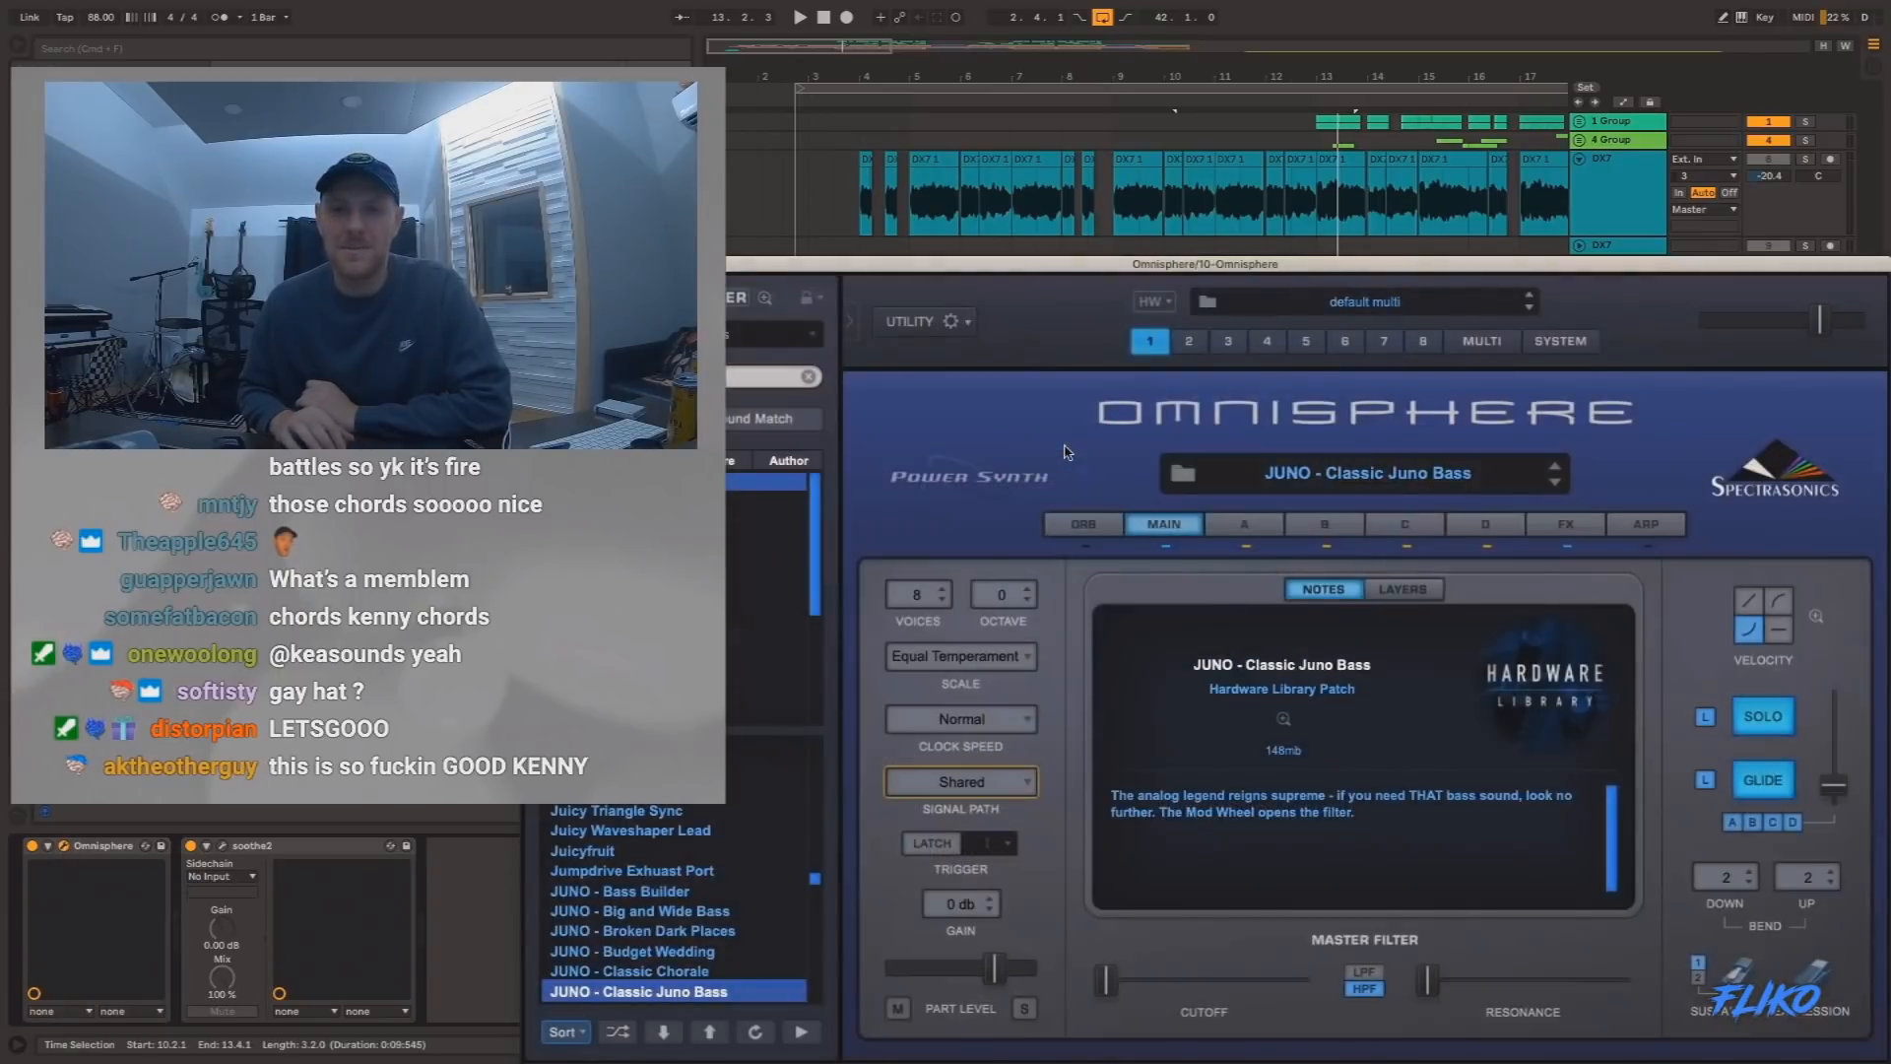
drag(1005, 263, 1025, 76)
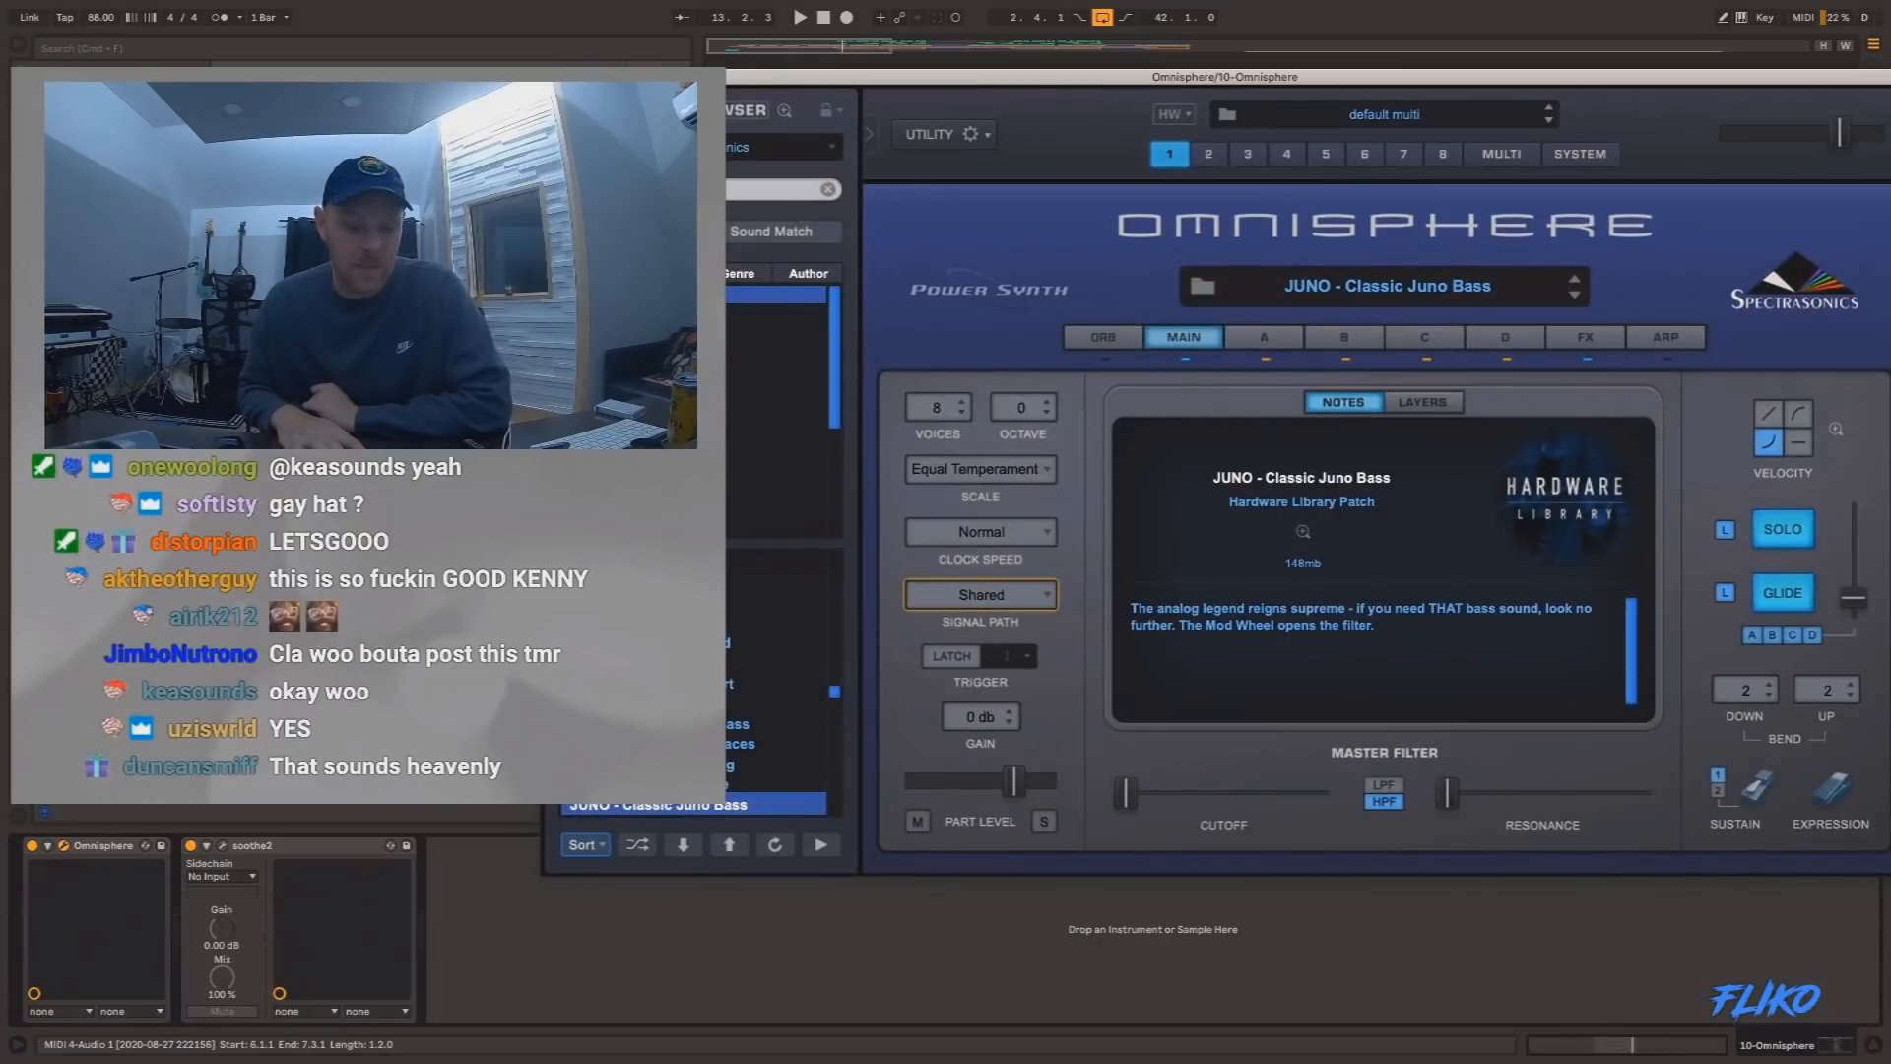
click(553, 76)
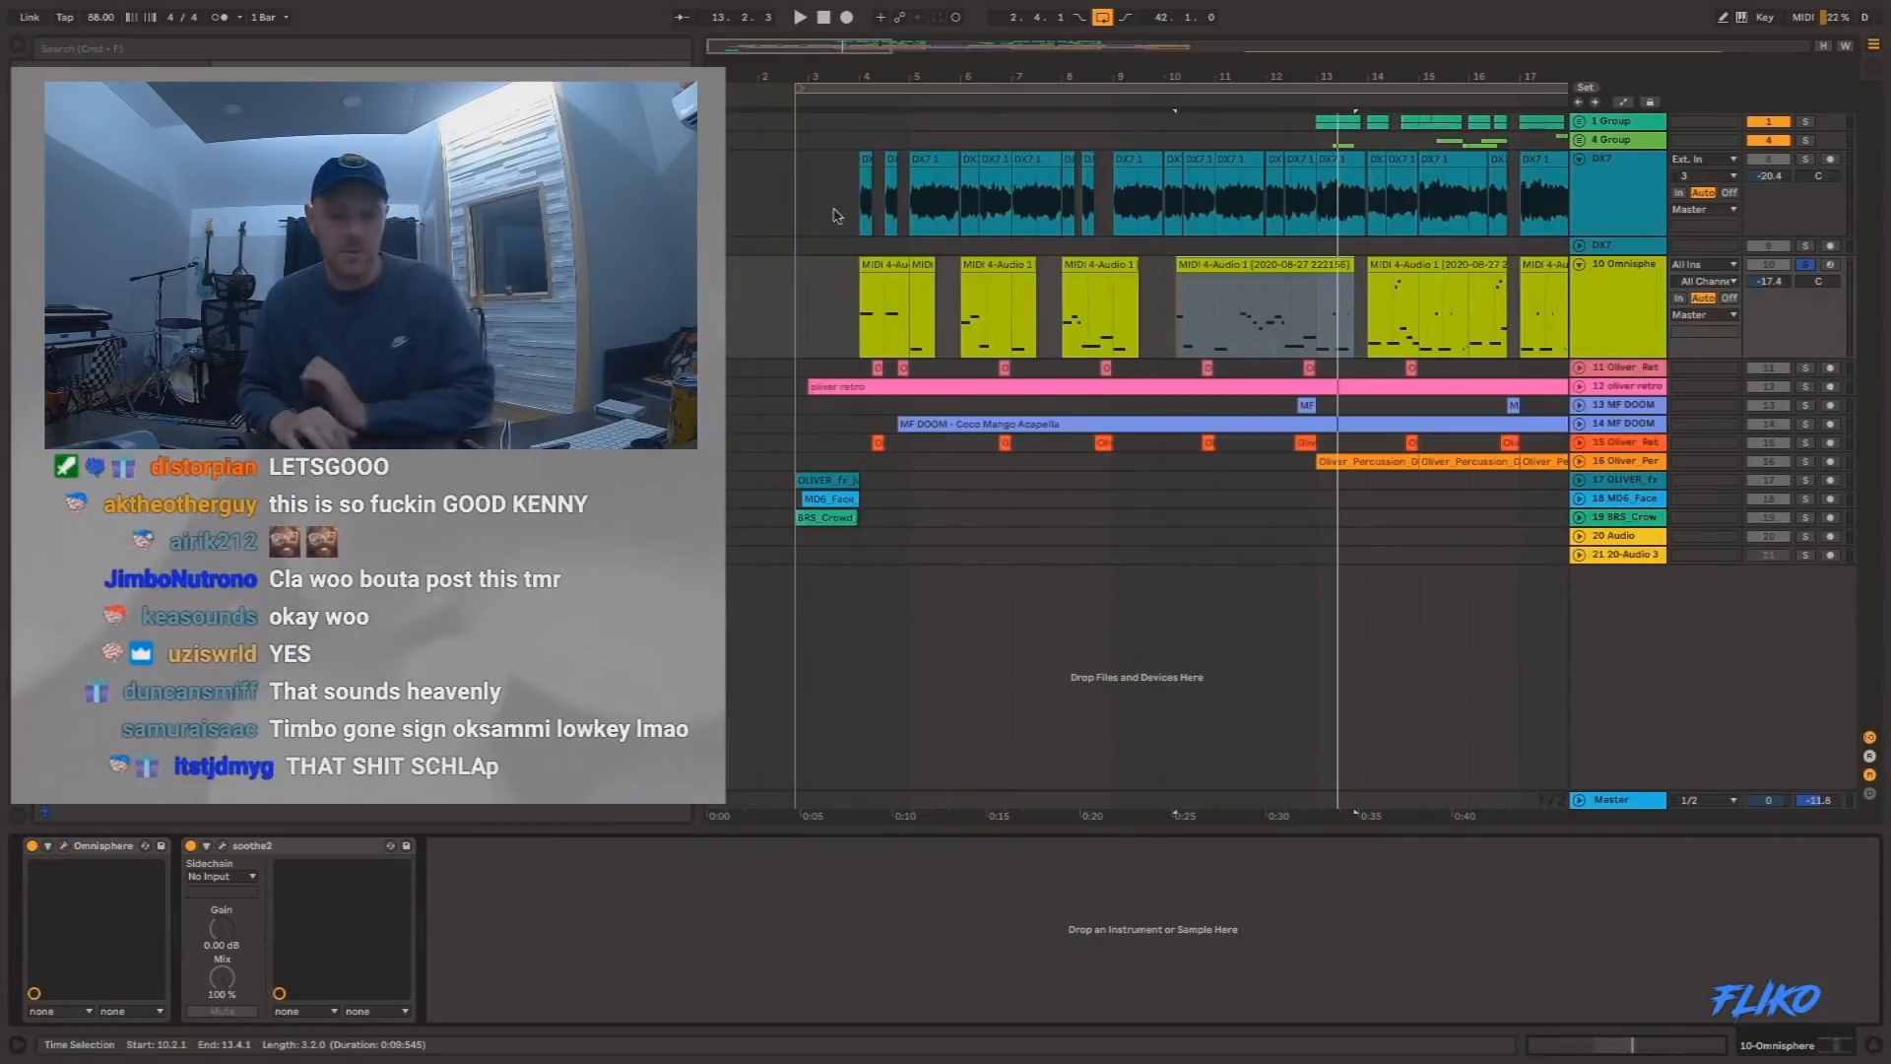
Play from bar 4, unfold tracks 12 (oliver retro) and 11 (Oliver_Ret), and solo both drum tracks alongside the Omnisphere bass.
click(863, 266)
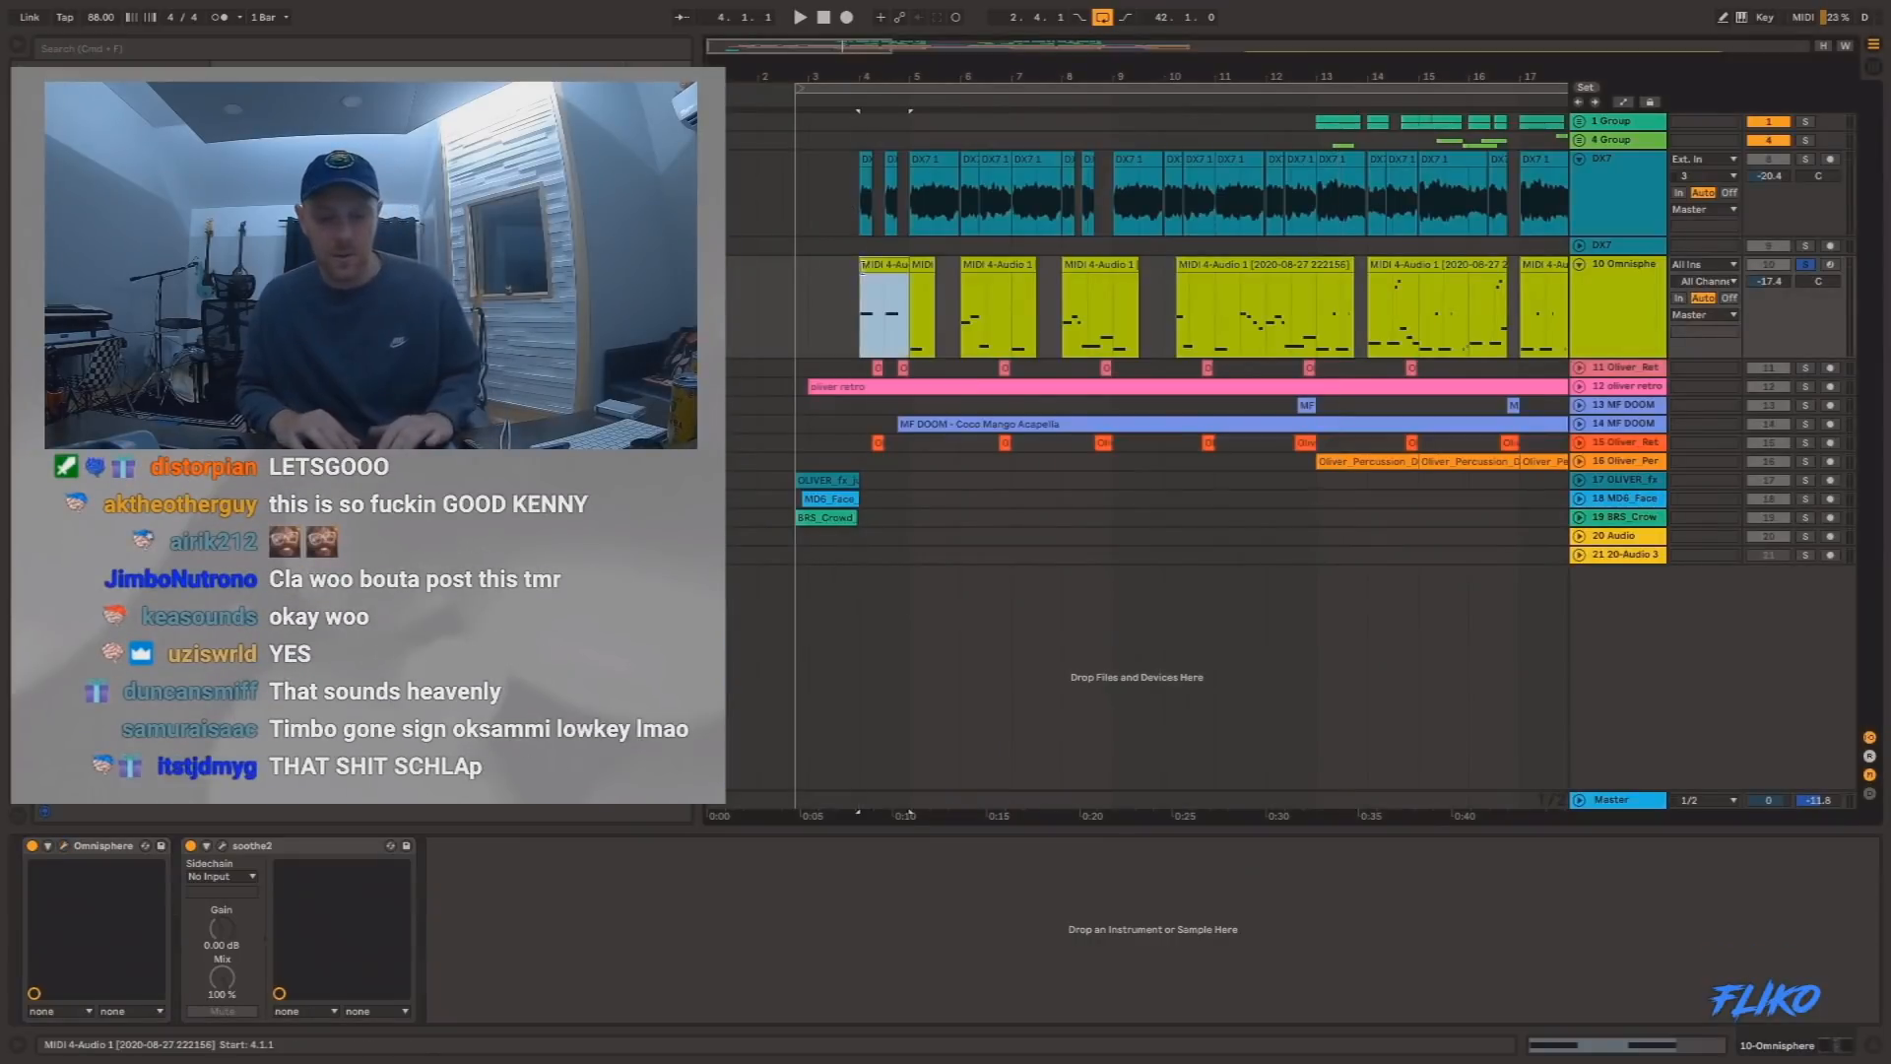
click(1580, 386)
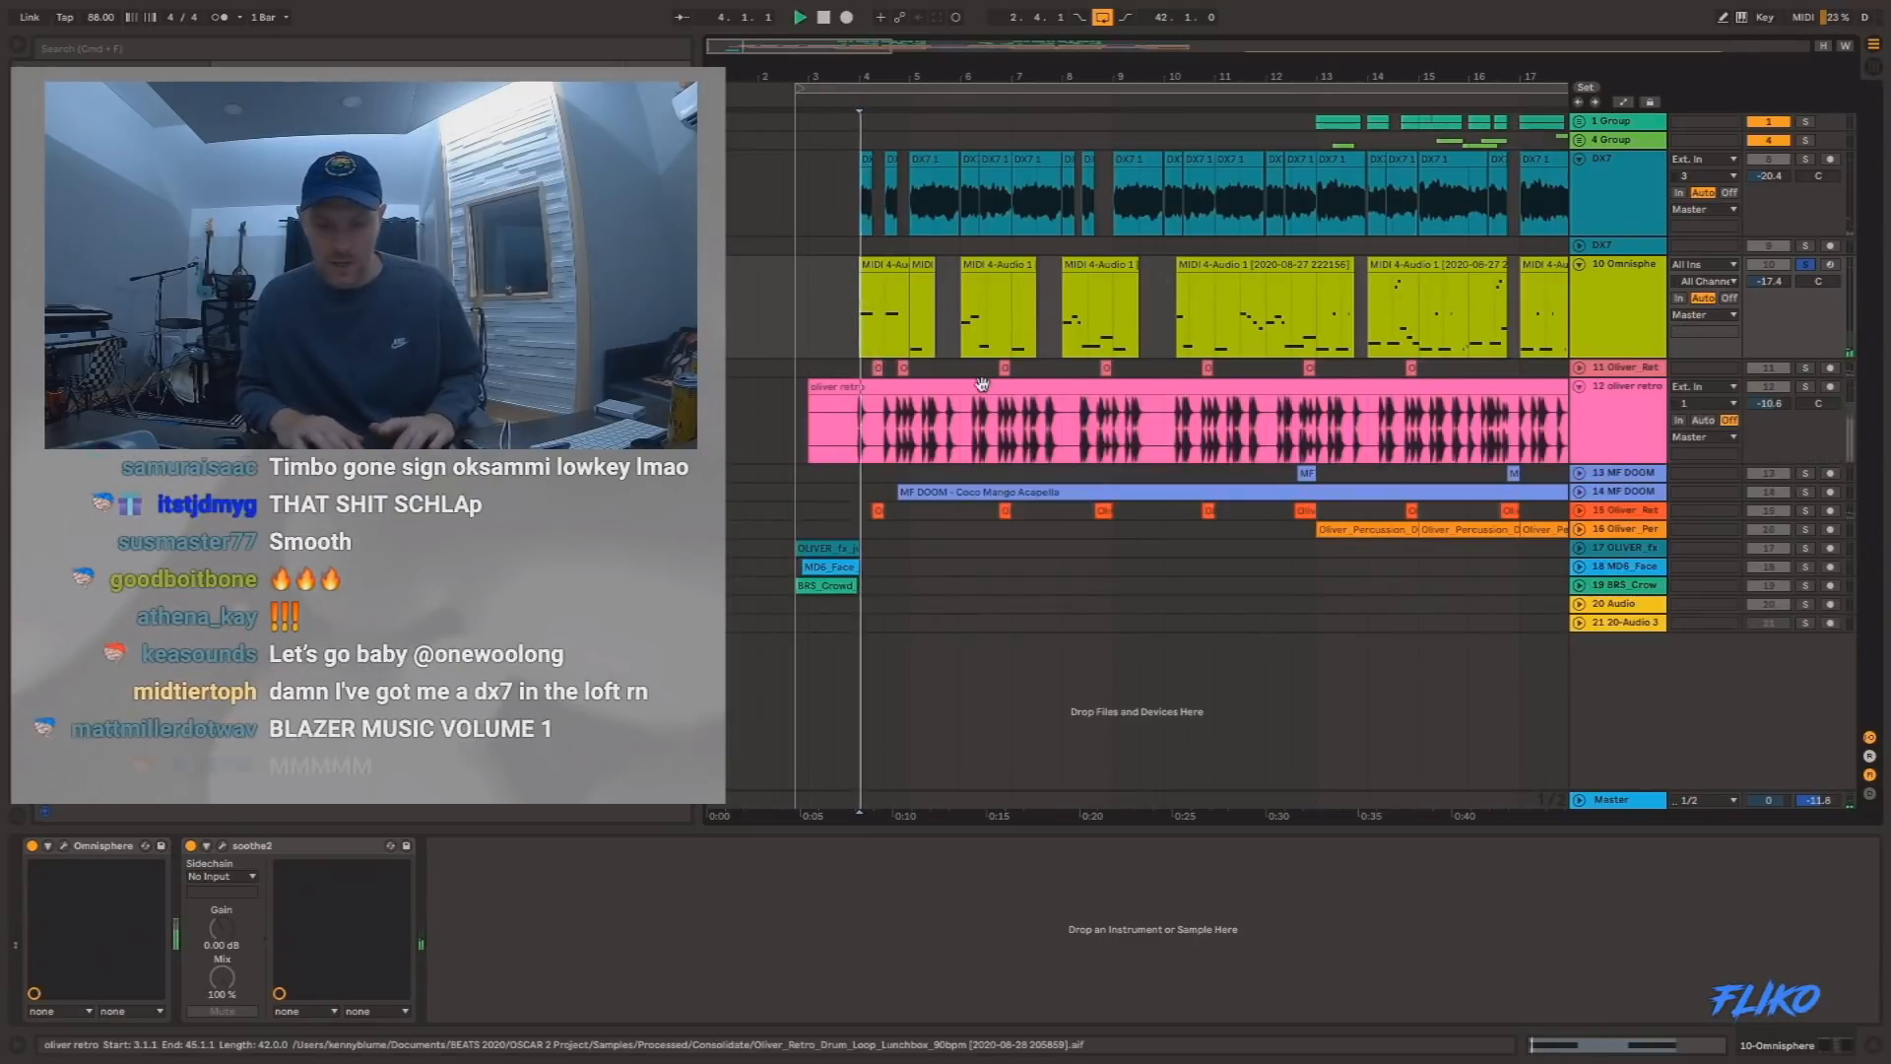
key(space)
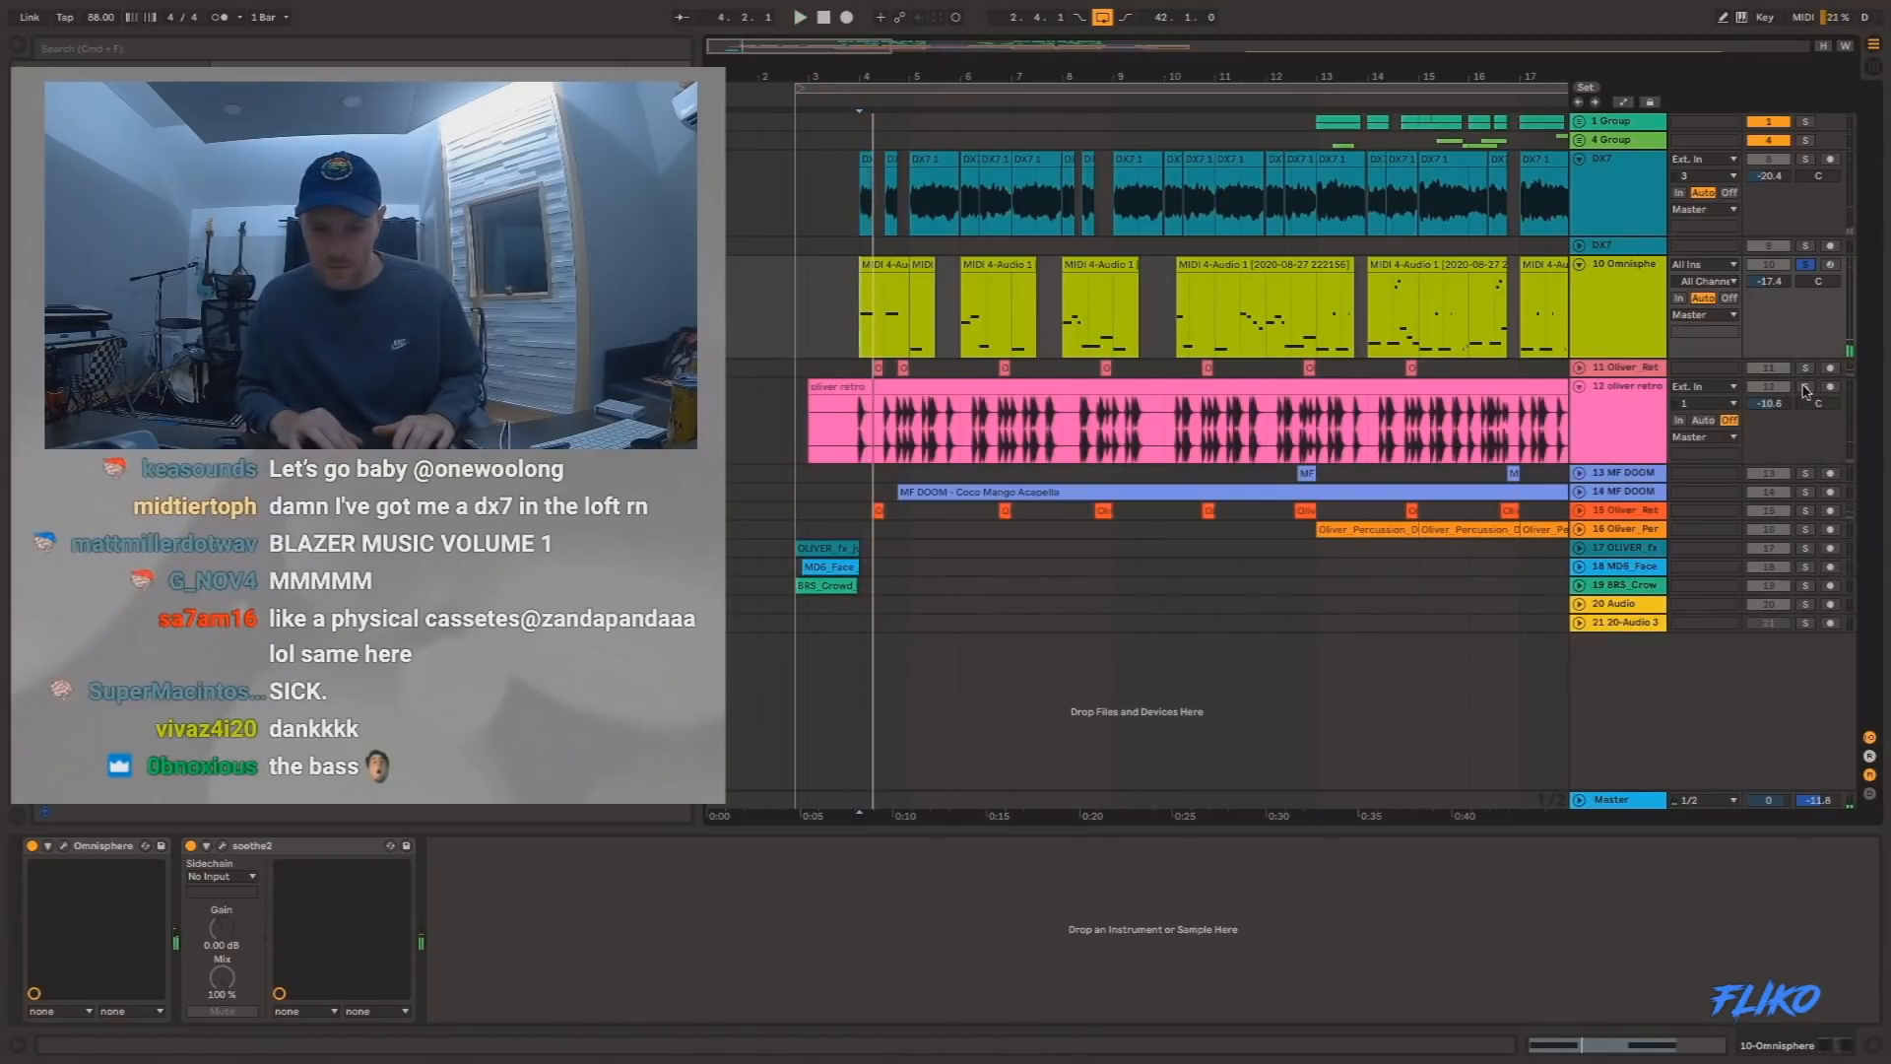
key(space)
click(1581, 368)
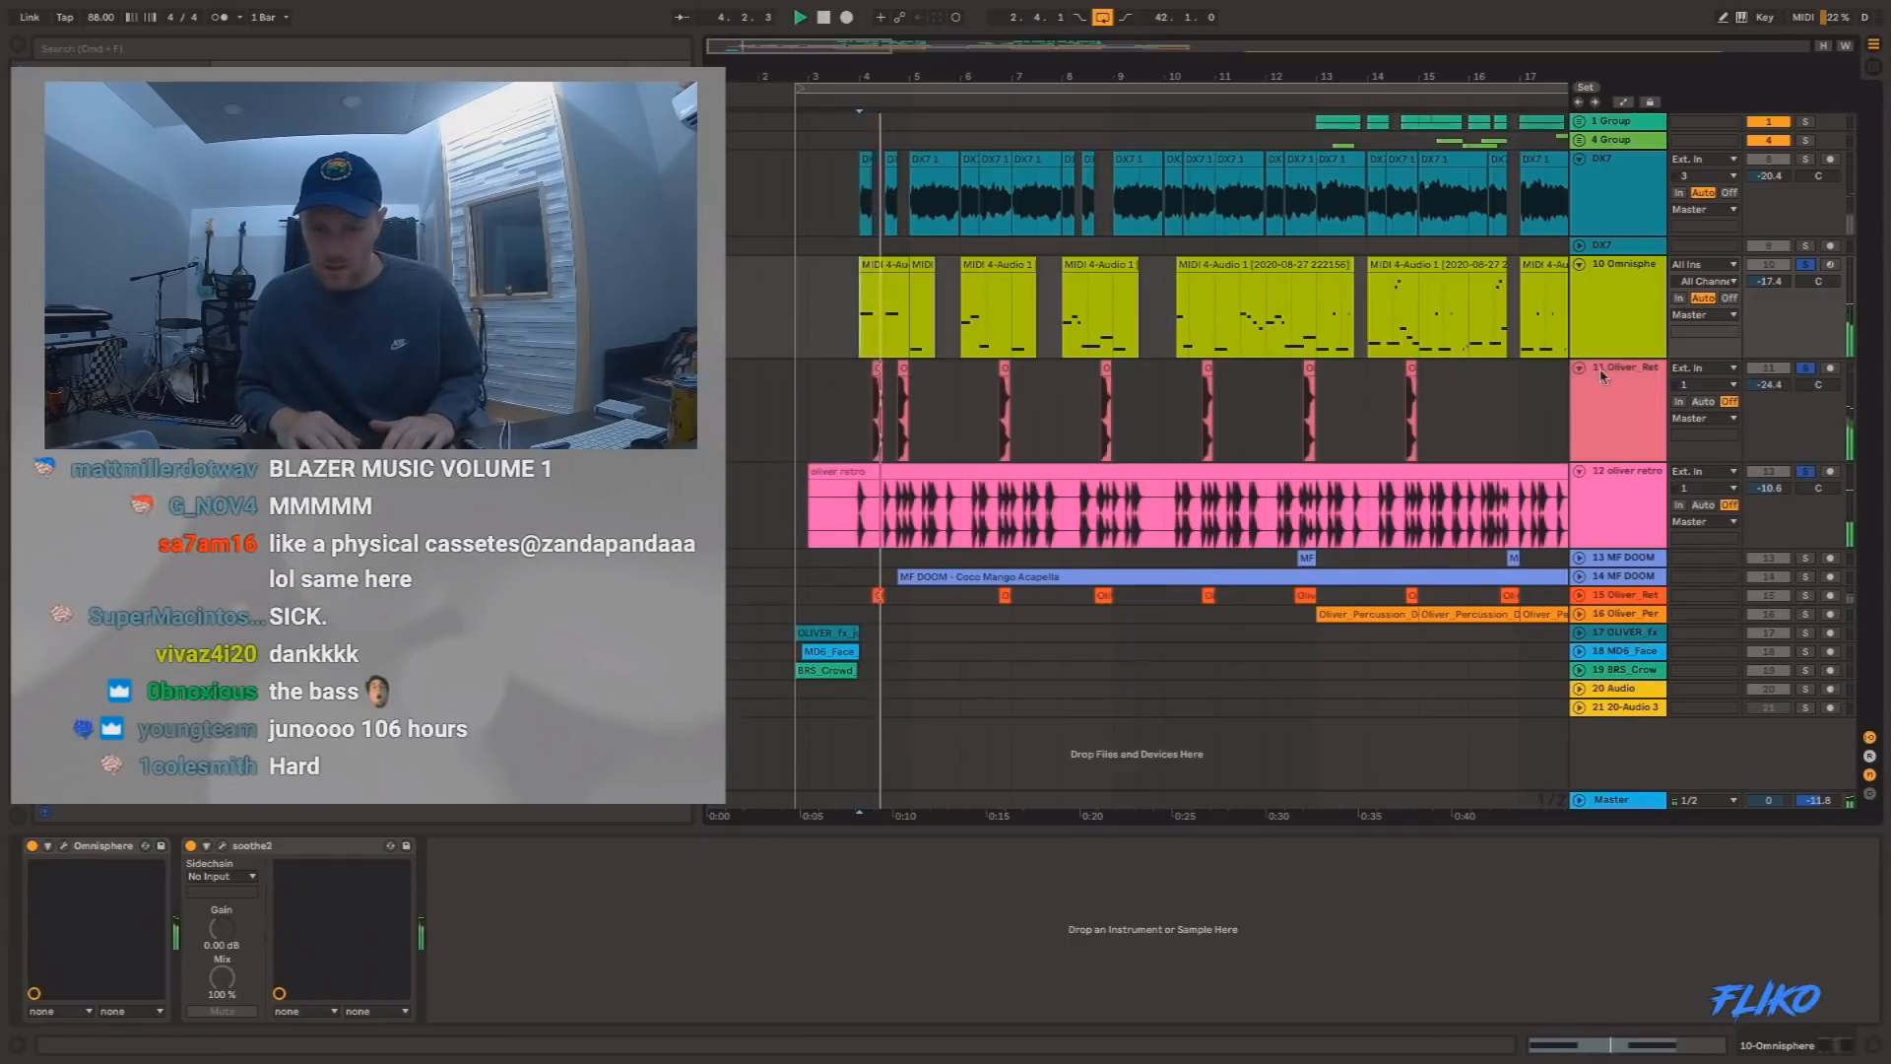
click(1807, 367)
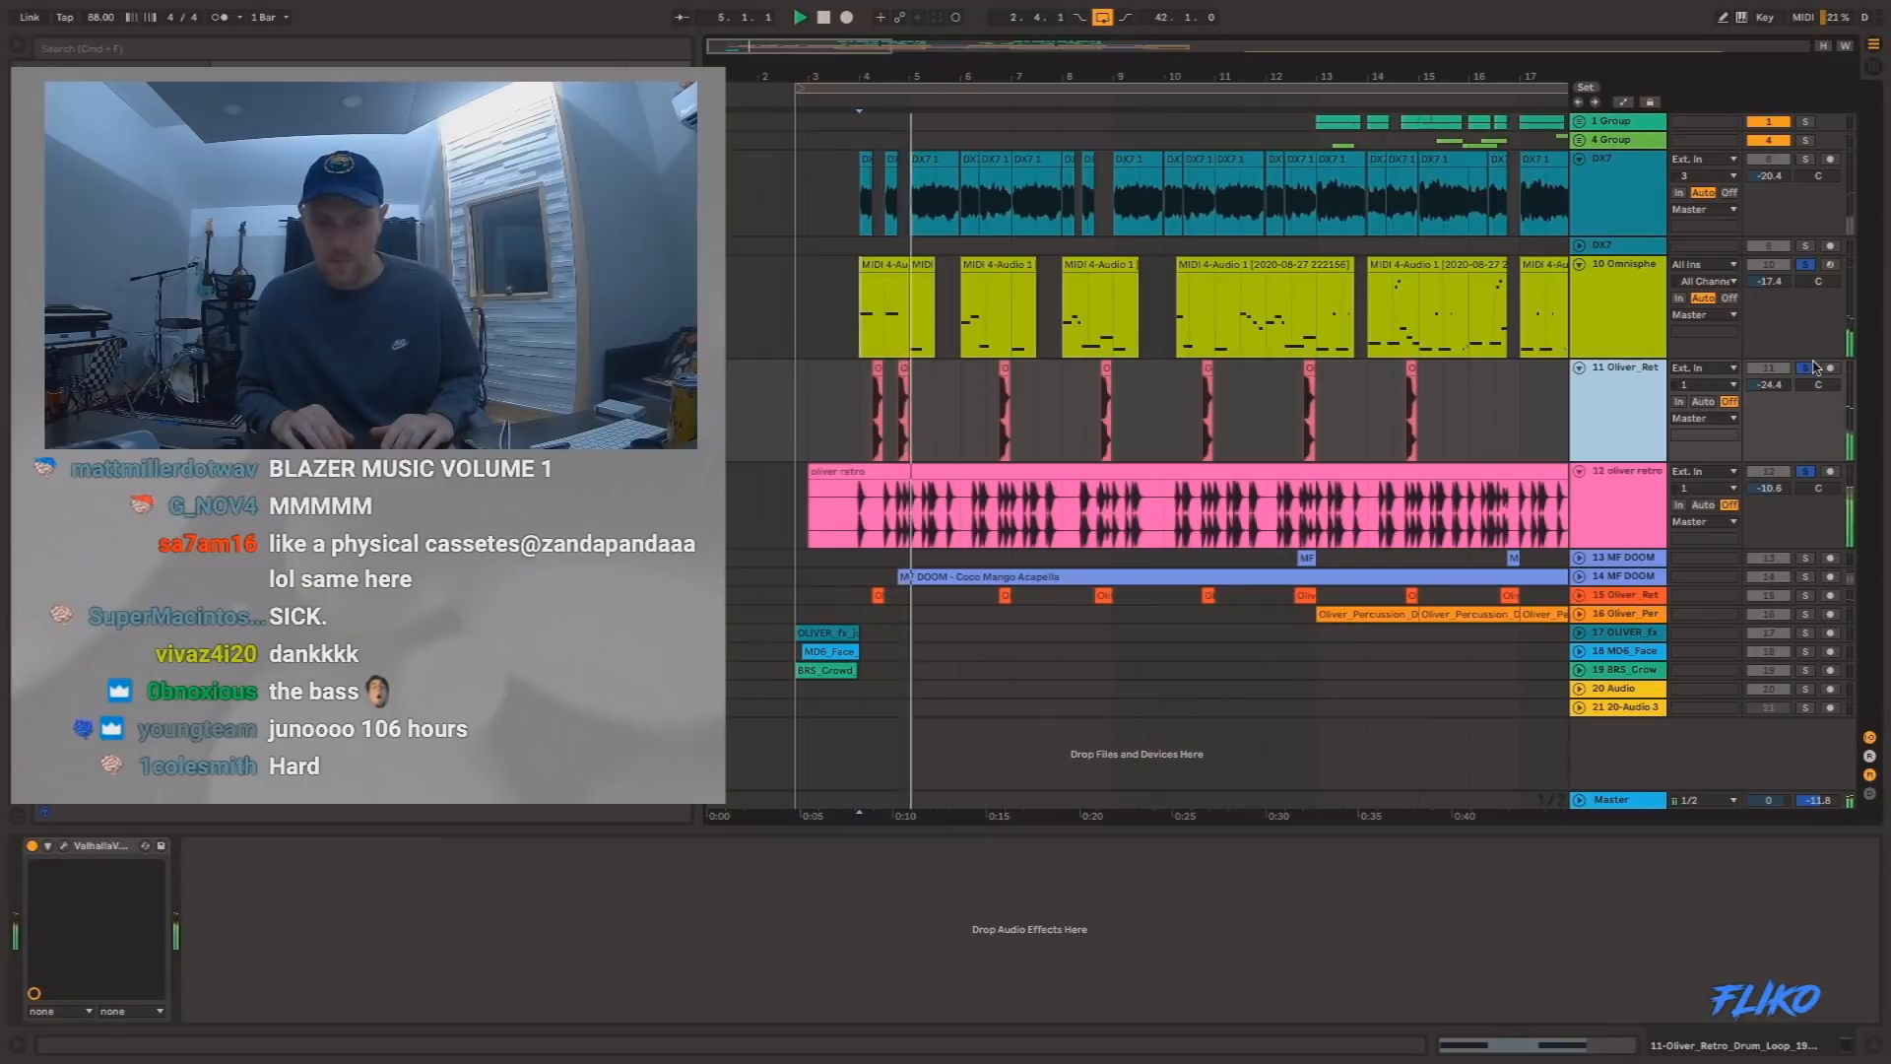
Audition track 15 (Oliver_Ret) with the bass and drums from bar 4, and return to playing the full mix without solos.
key(space)
click(1807, 601)
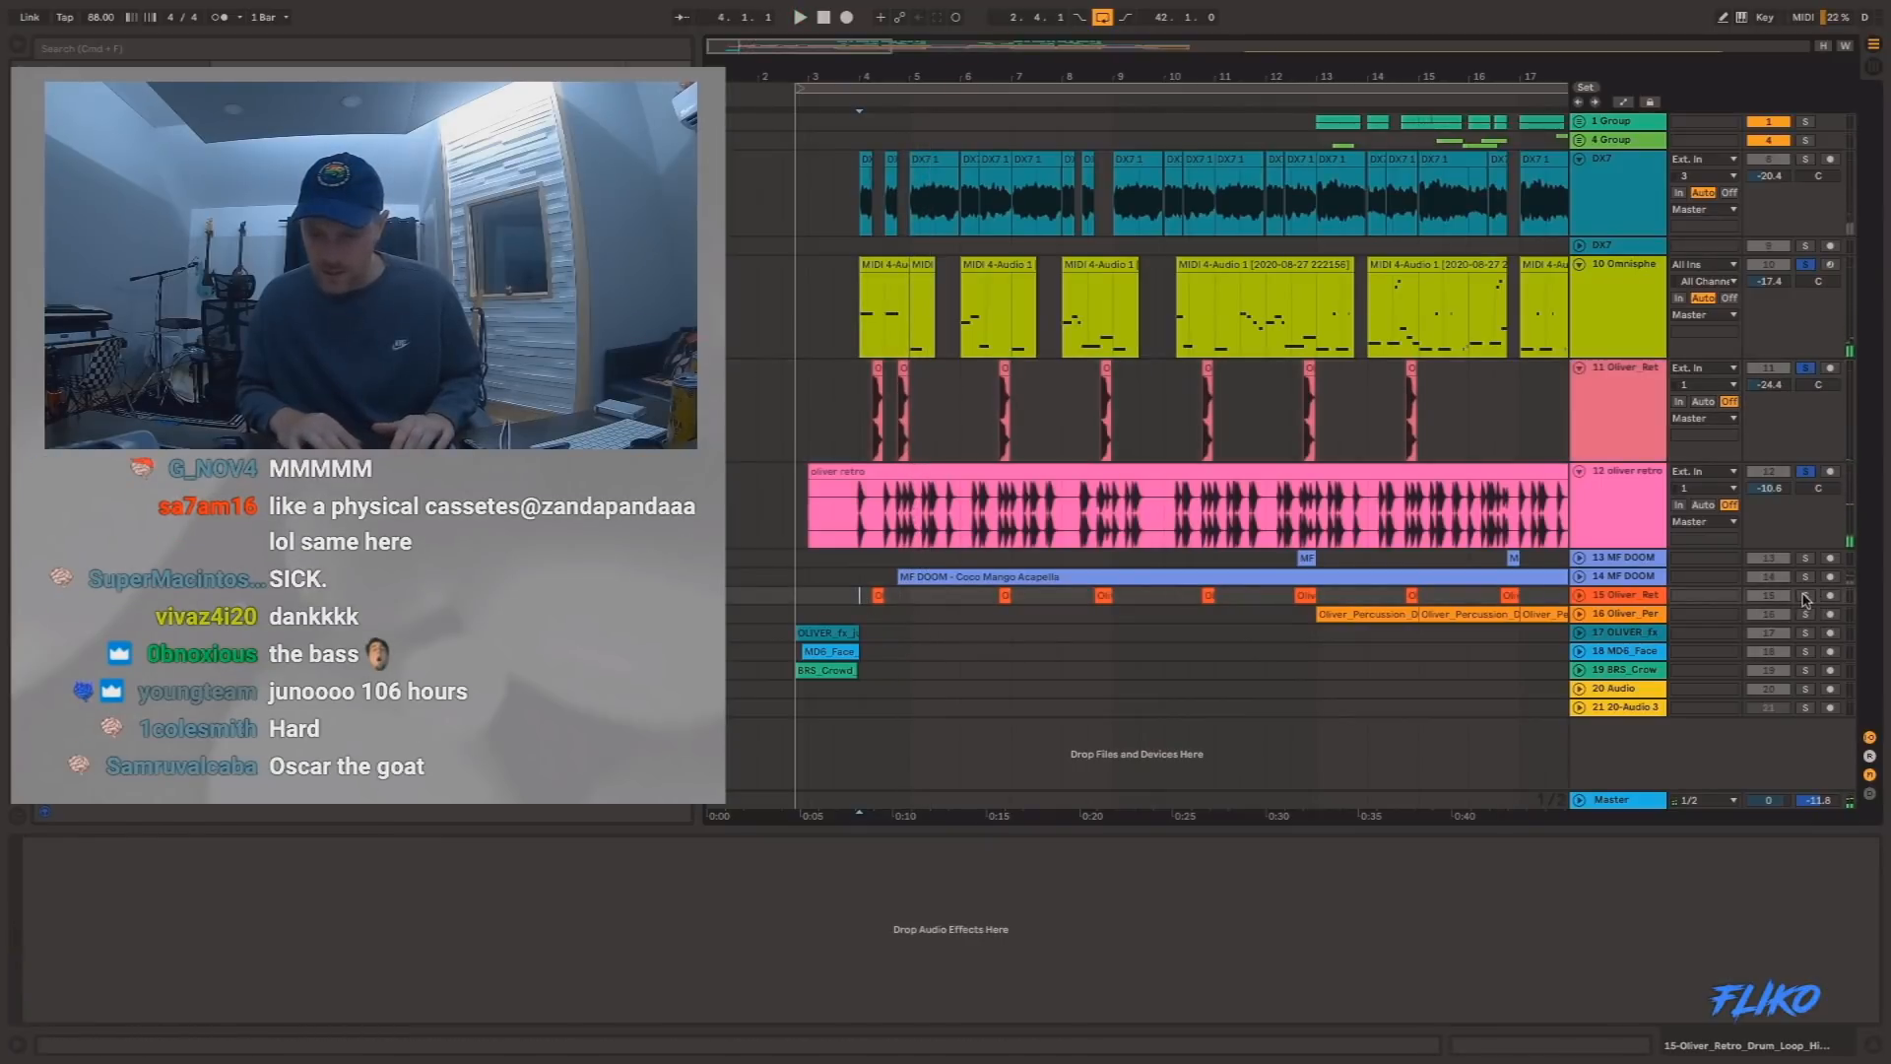
click(1806, 598)
key(space)
key(space)
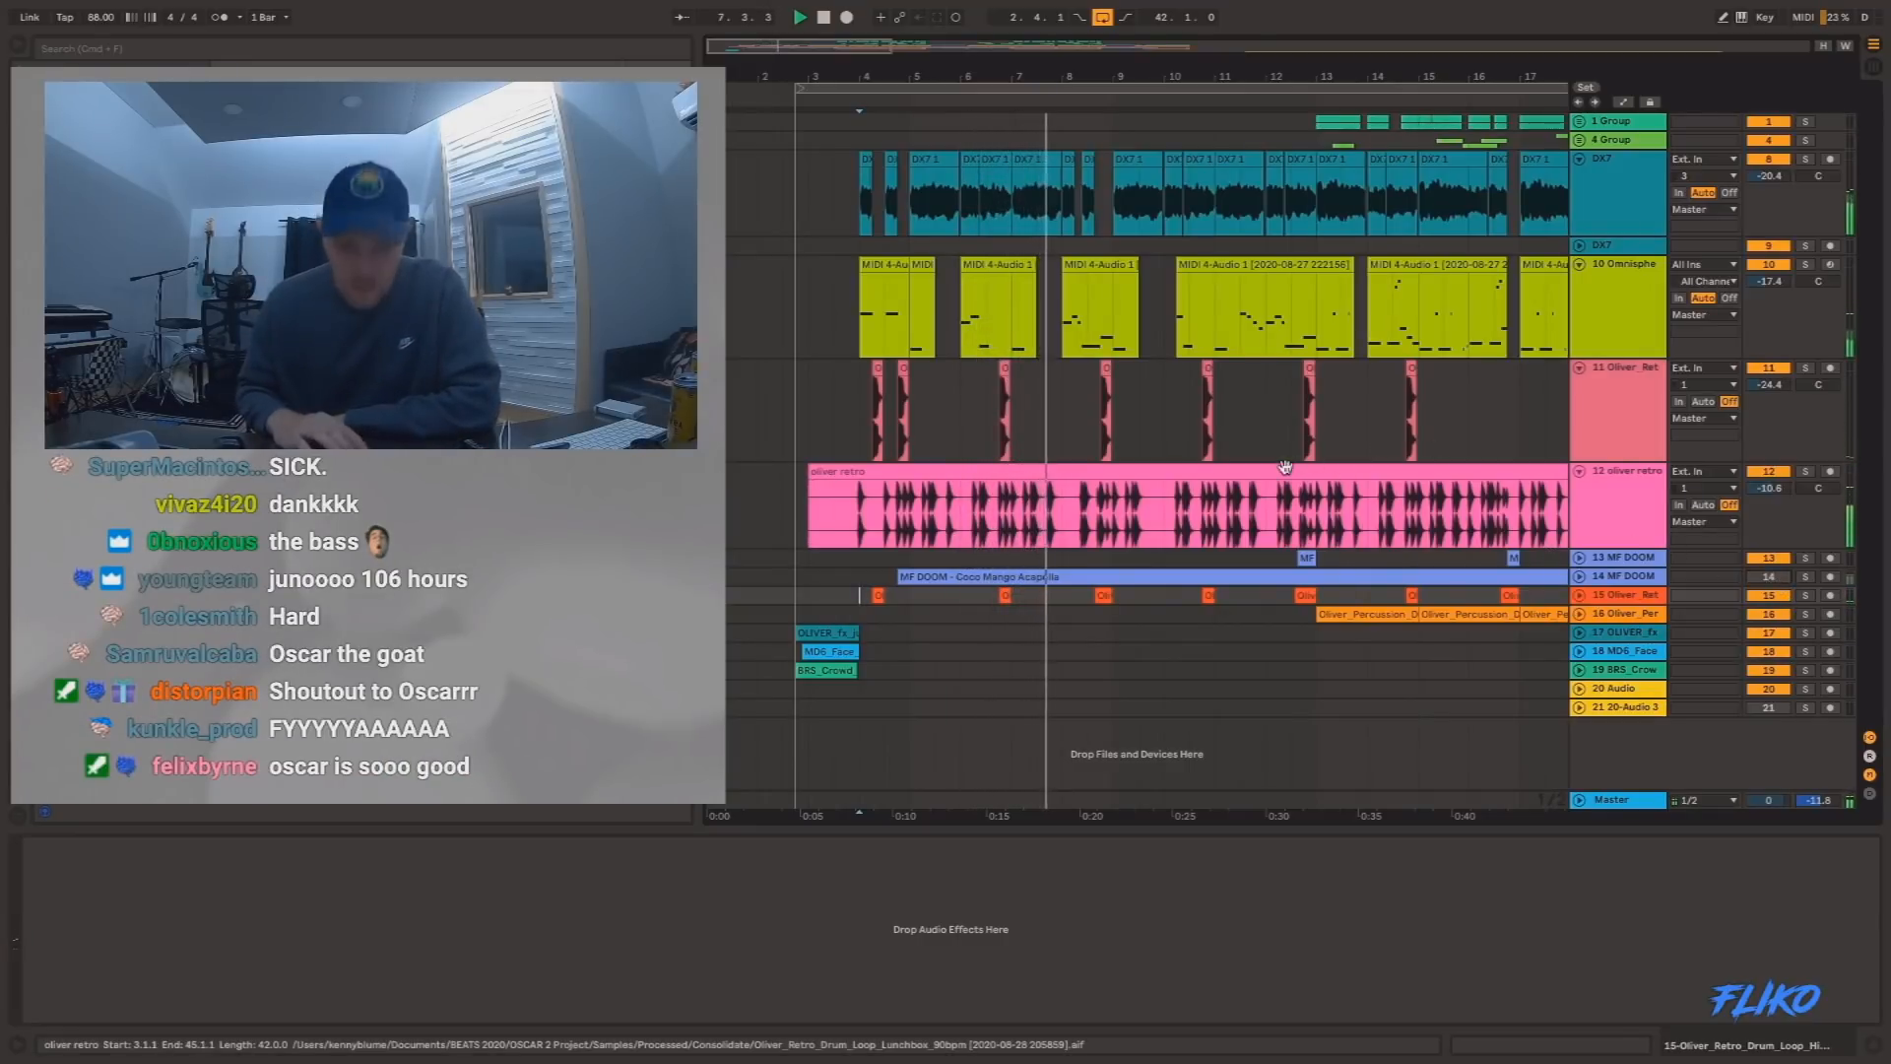
Unfold Group 1 and Group 4 to show their tracks around bars 9 to 24 of the arrangement.
key(minus)
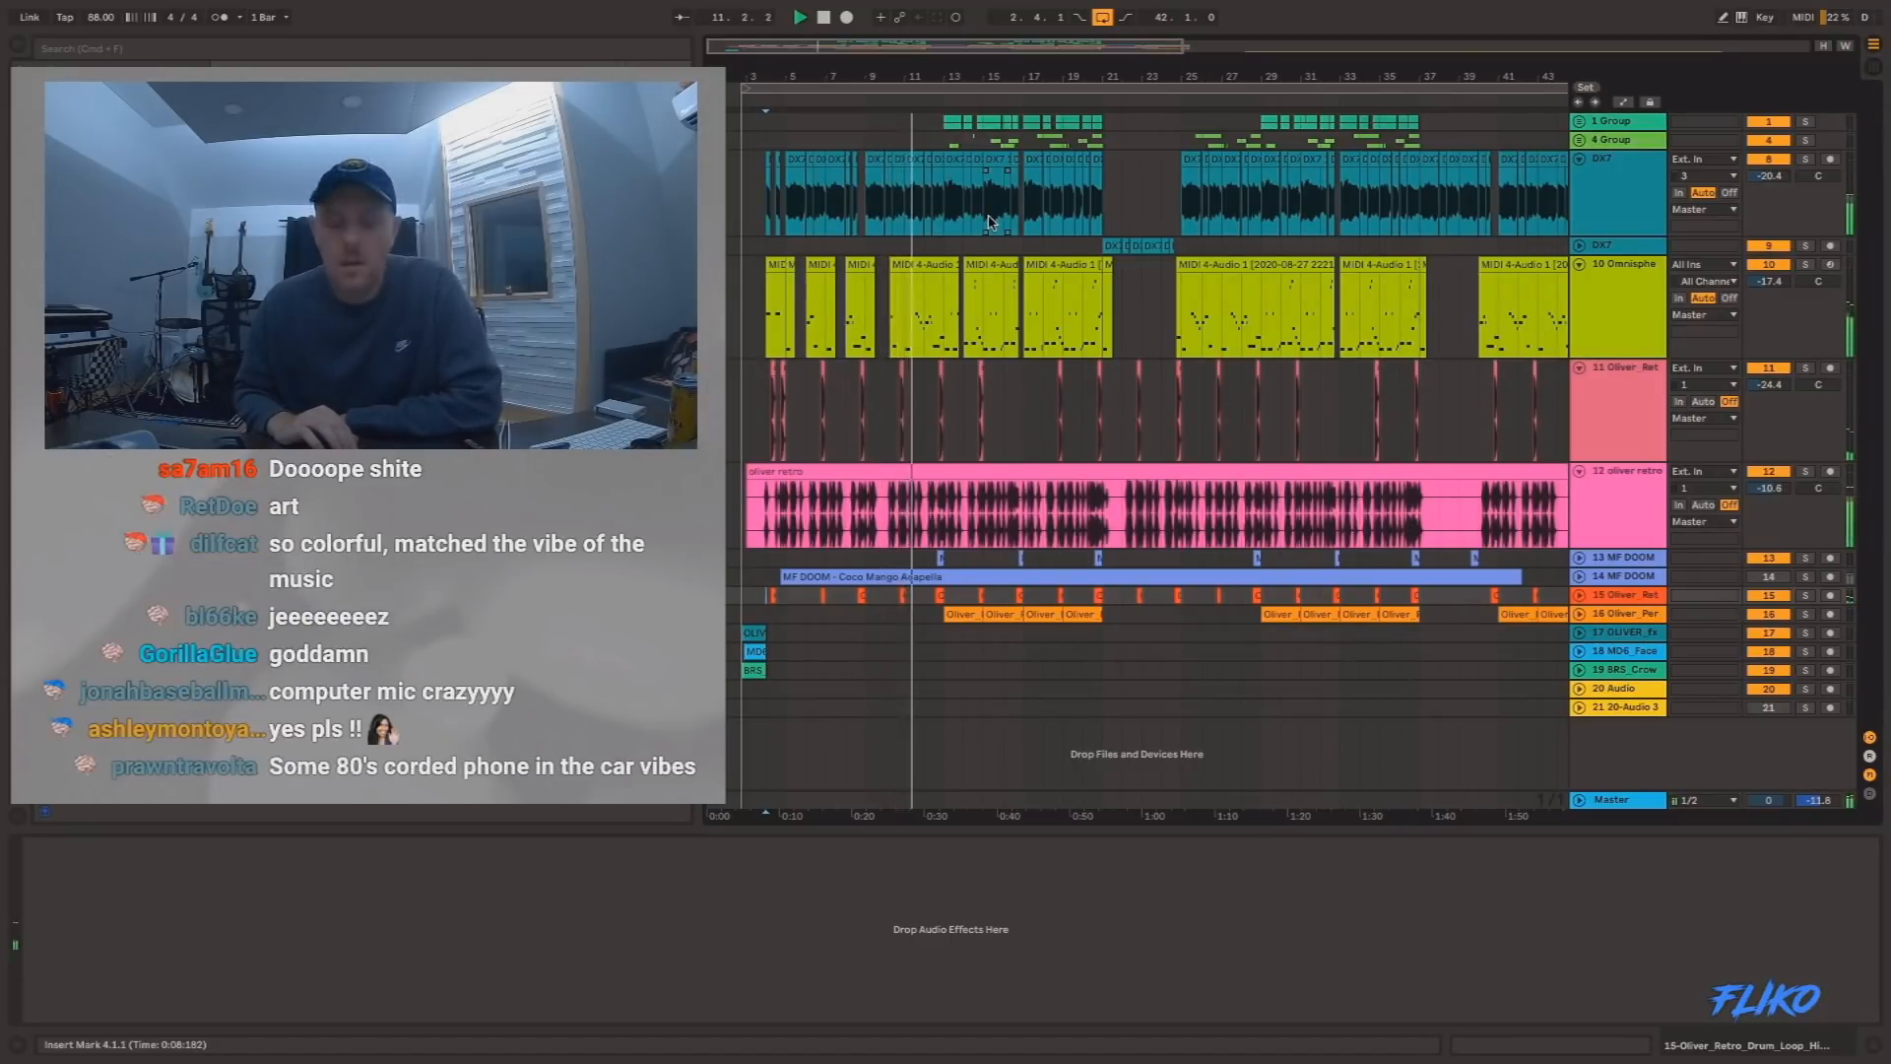
drag(948, 76, 948, 135)
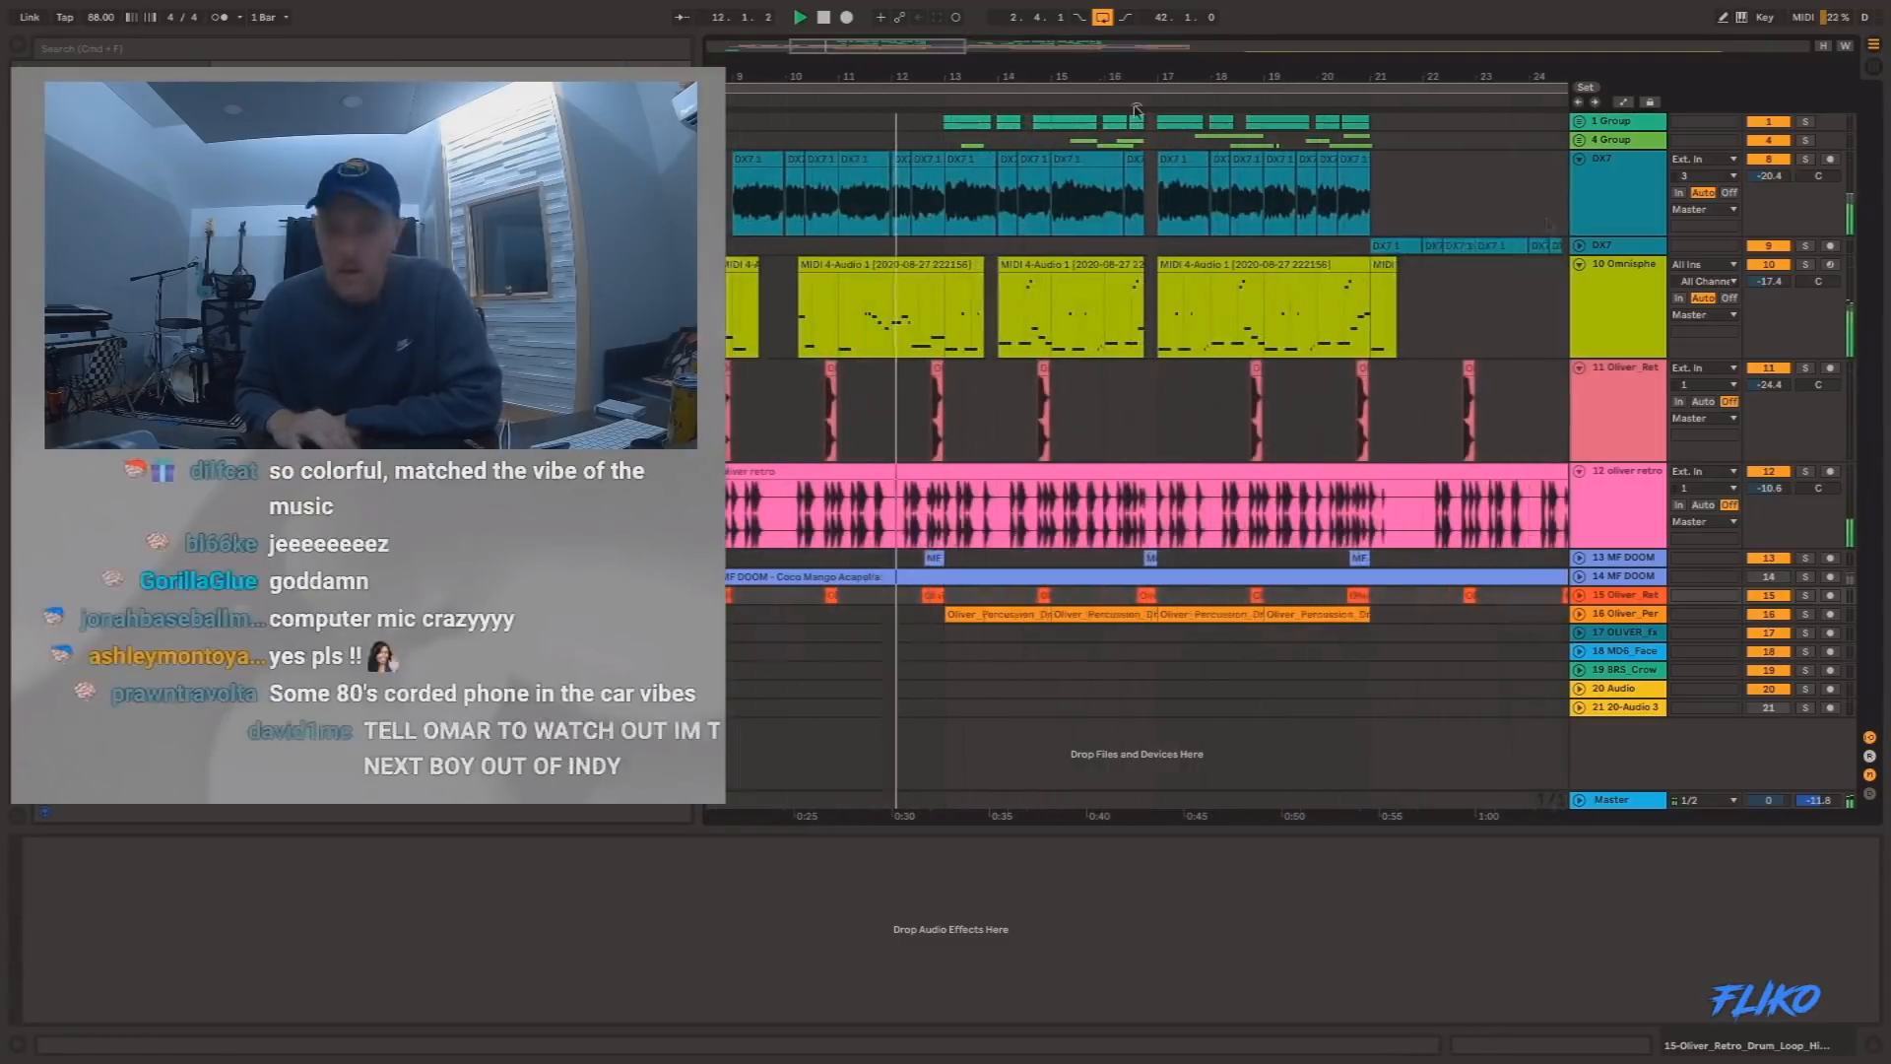
click(1580, 140)
click(1580, 122)
scroll(1195, 287, down, 3)
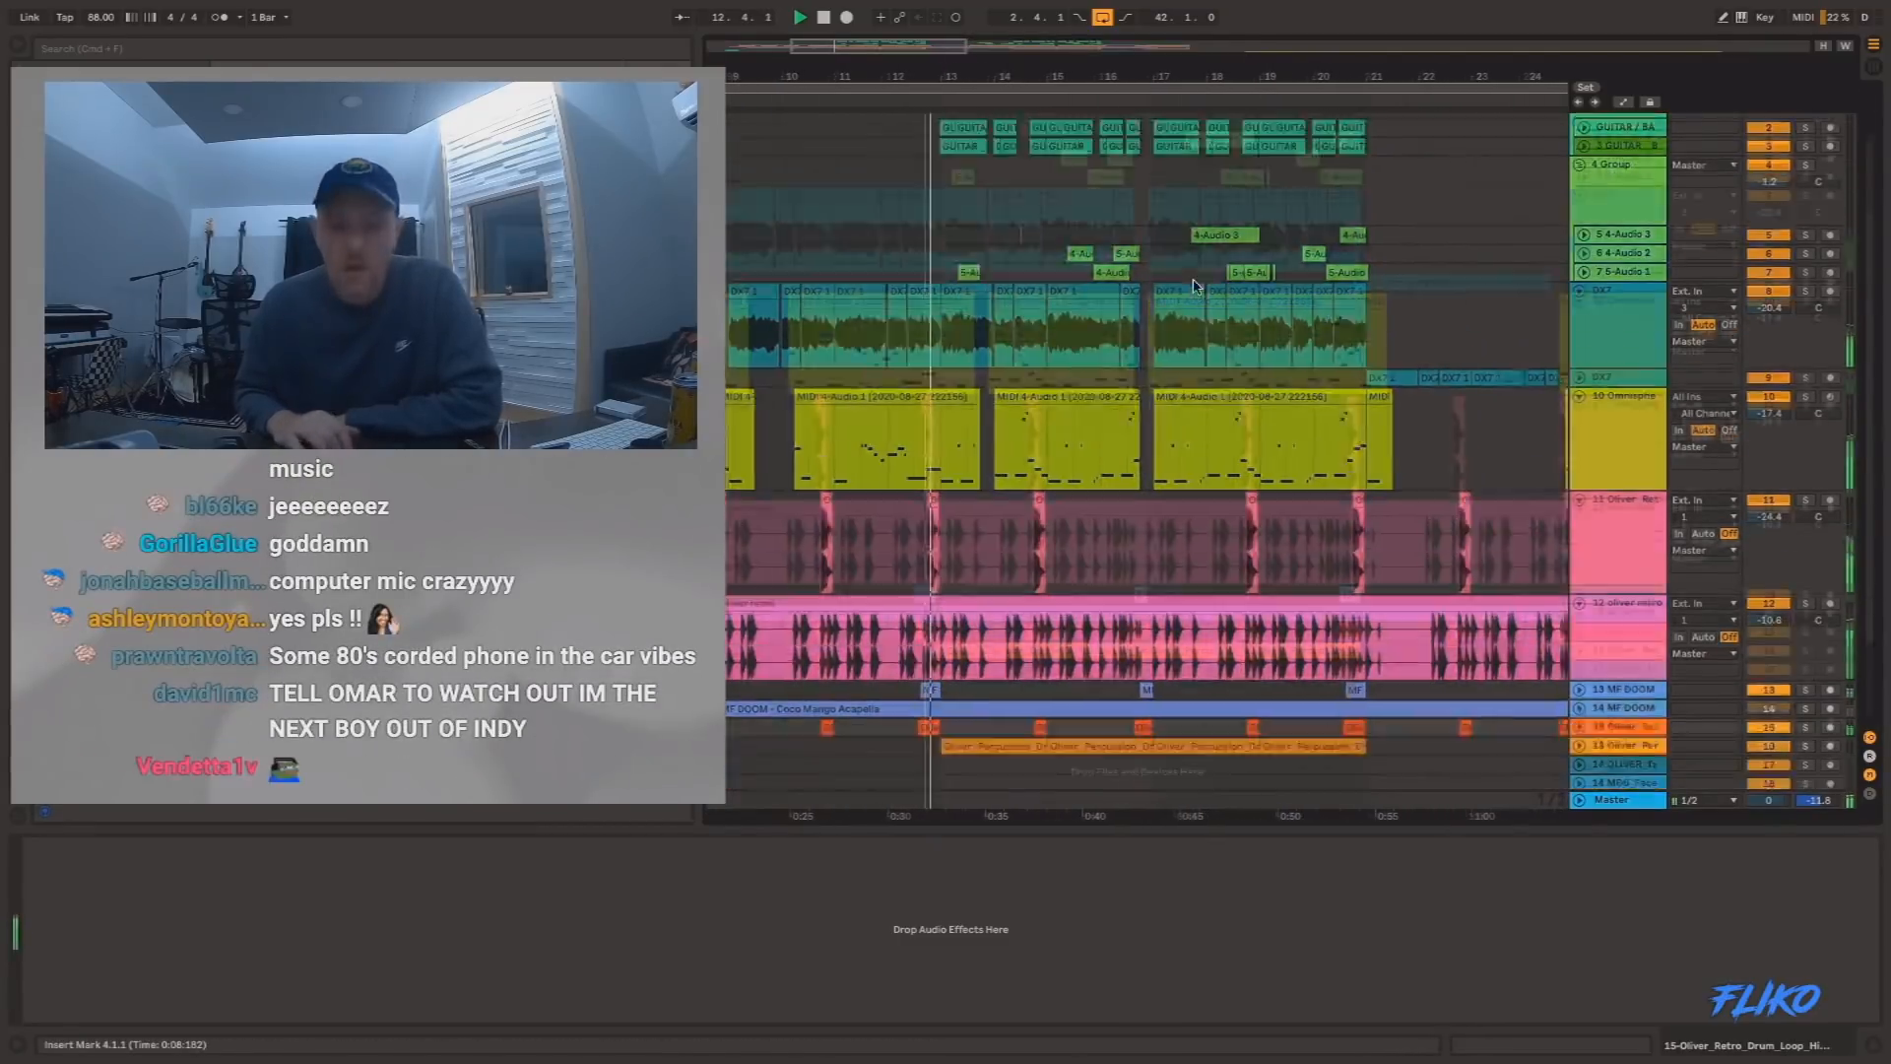
scroll(1195, 286, up, 3)
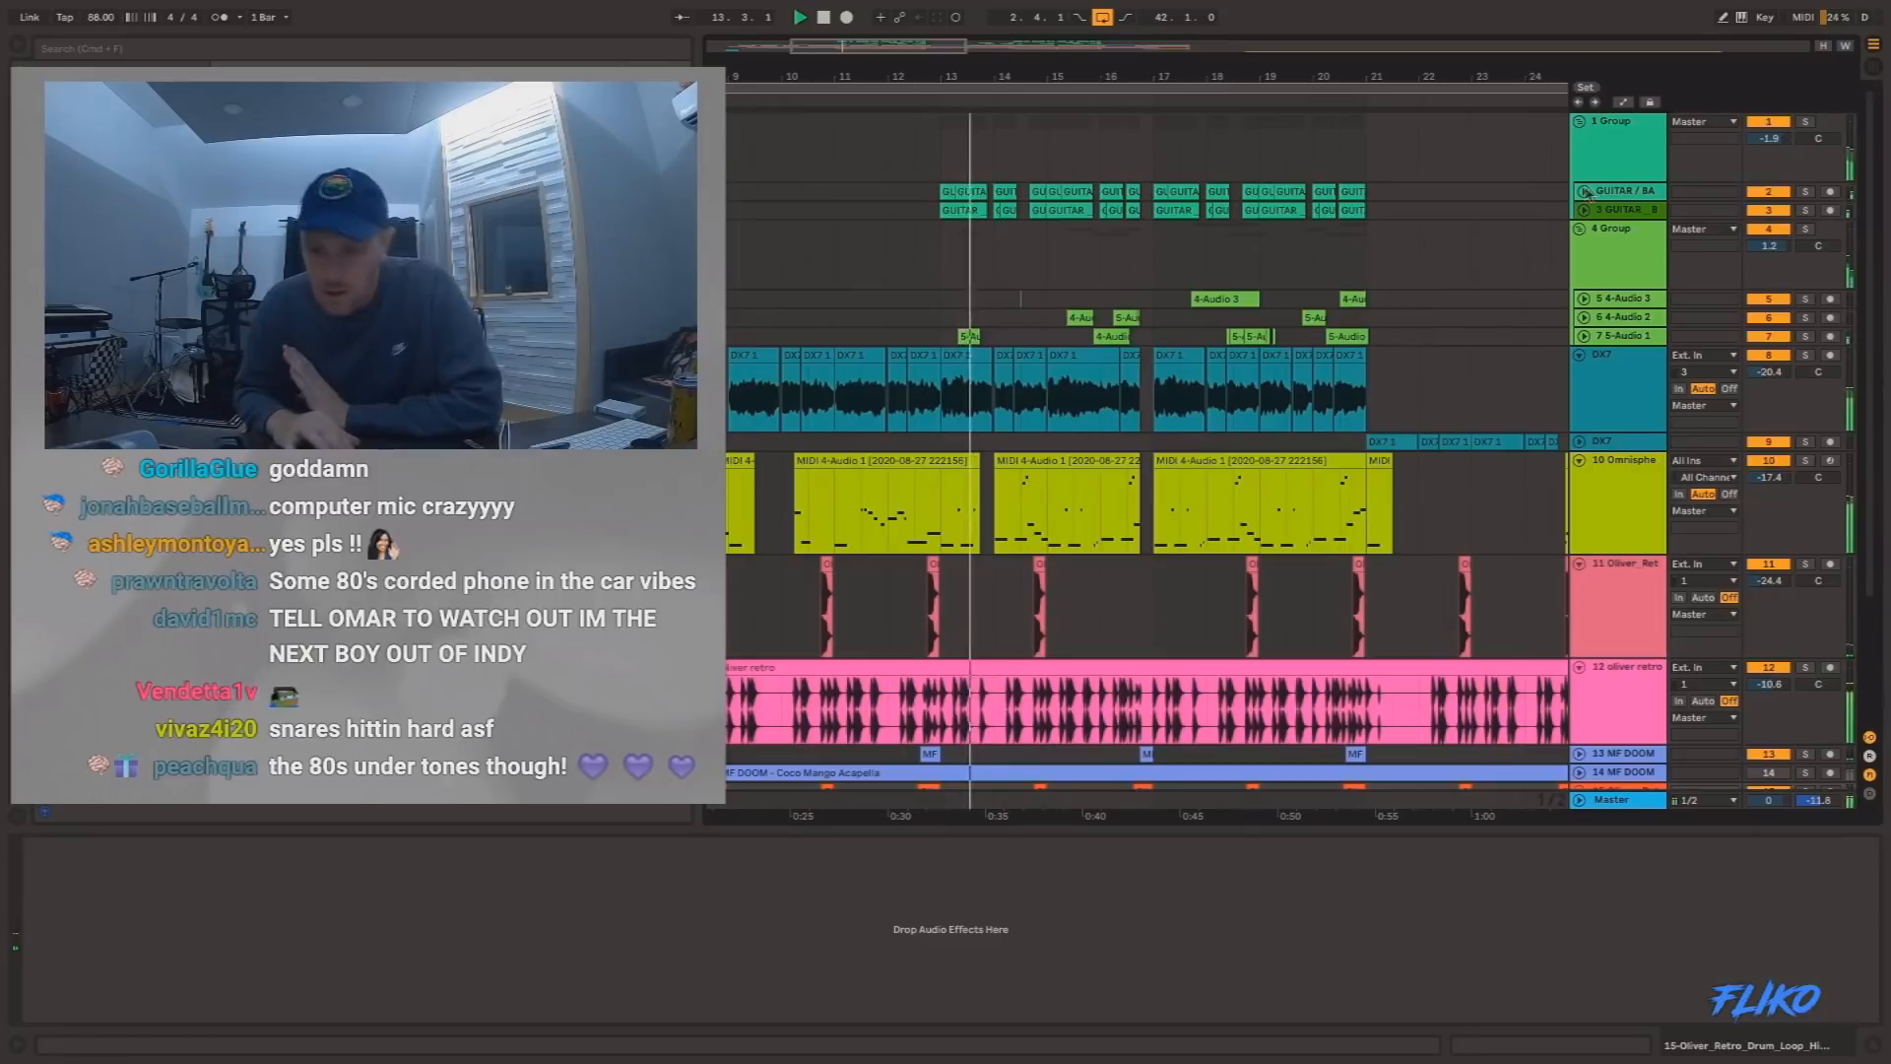
Unfold the two guitar tracks in Group 1 and the three audio tracks in Group 4 to show their waveforms.
click(1583, 209)
click(1583, 192)
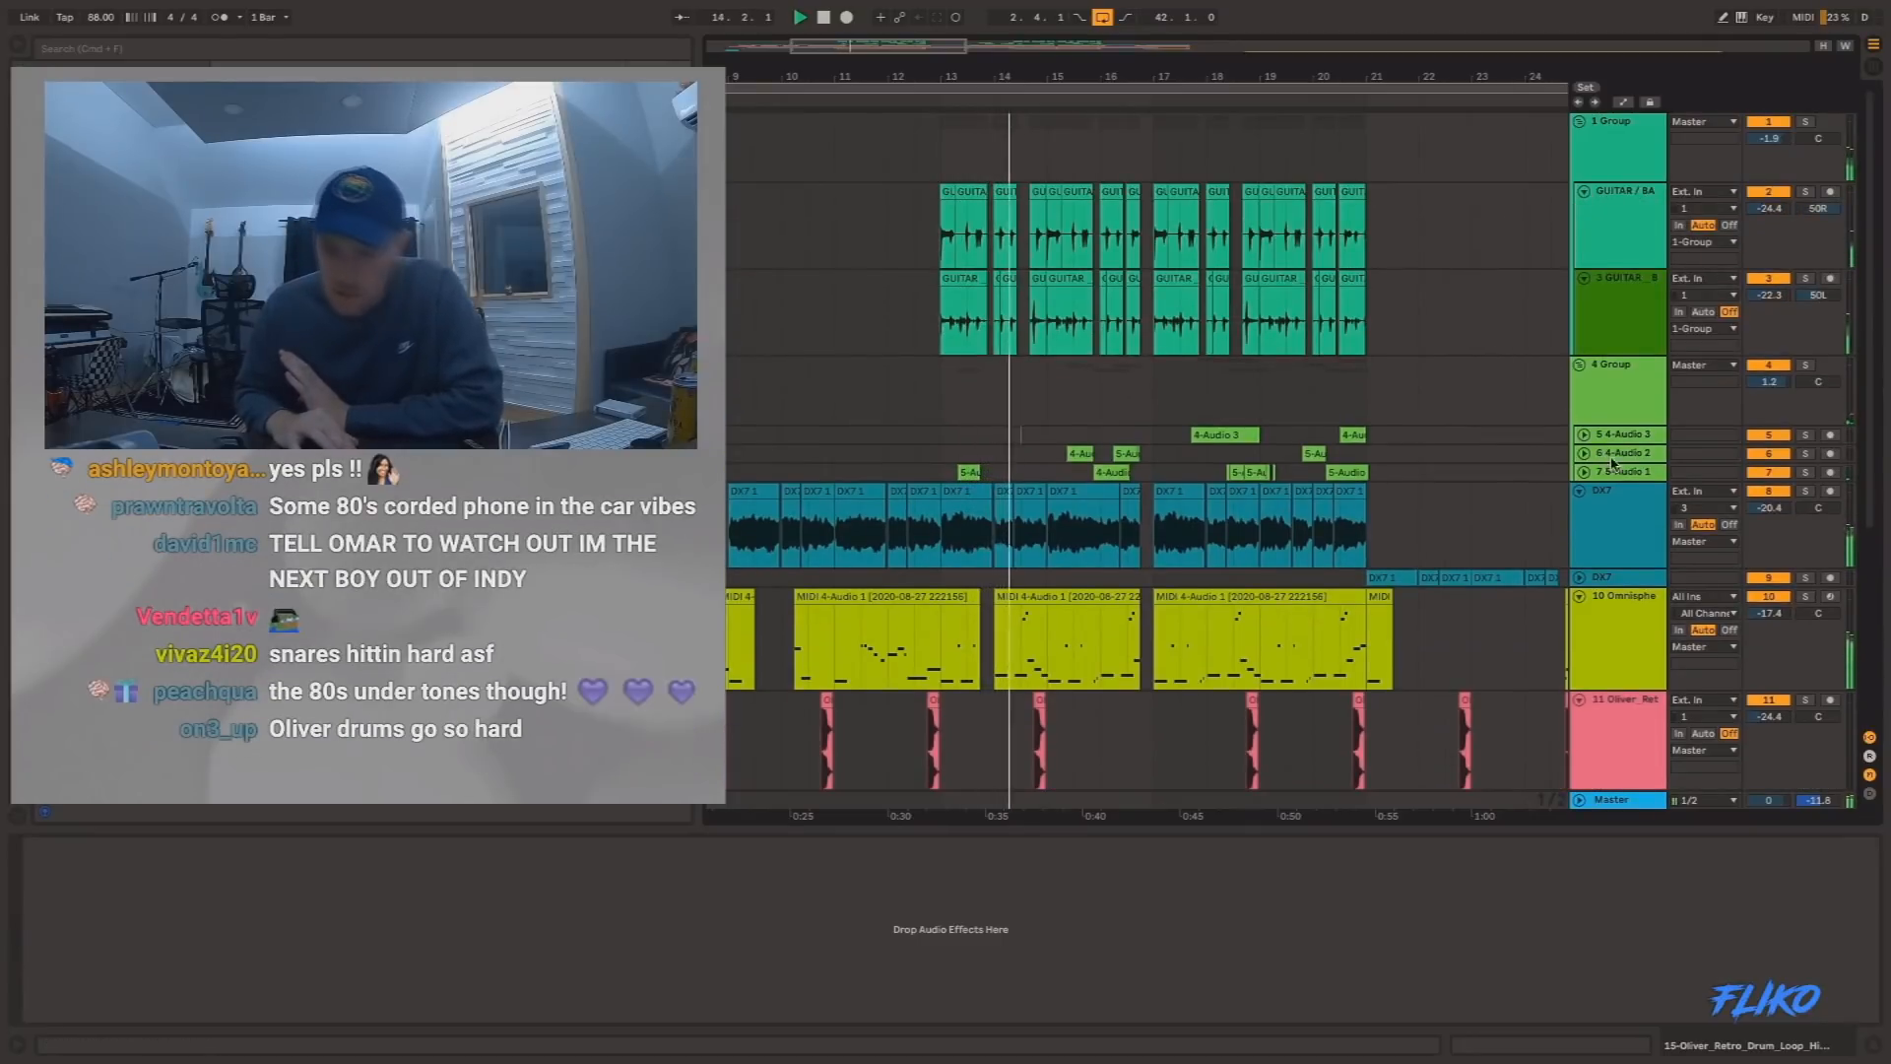
click(1584, 472)
click(1583, 453)
click(1583, 434)
scroll(1286, 466, down, 10)
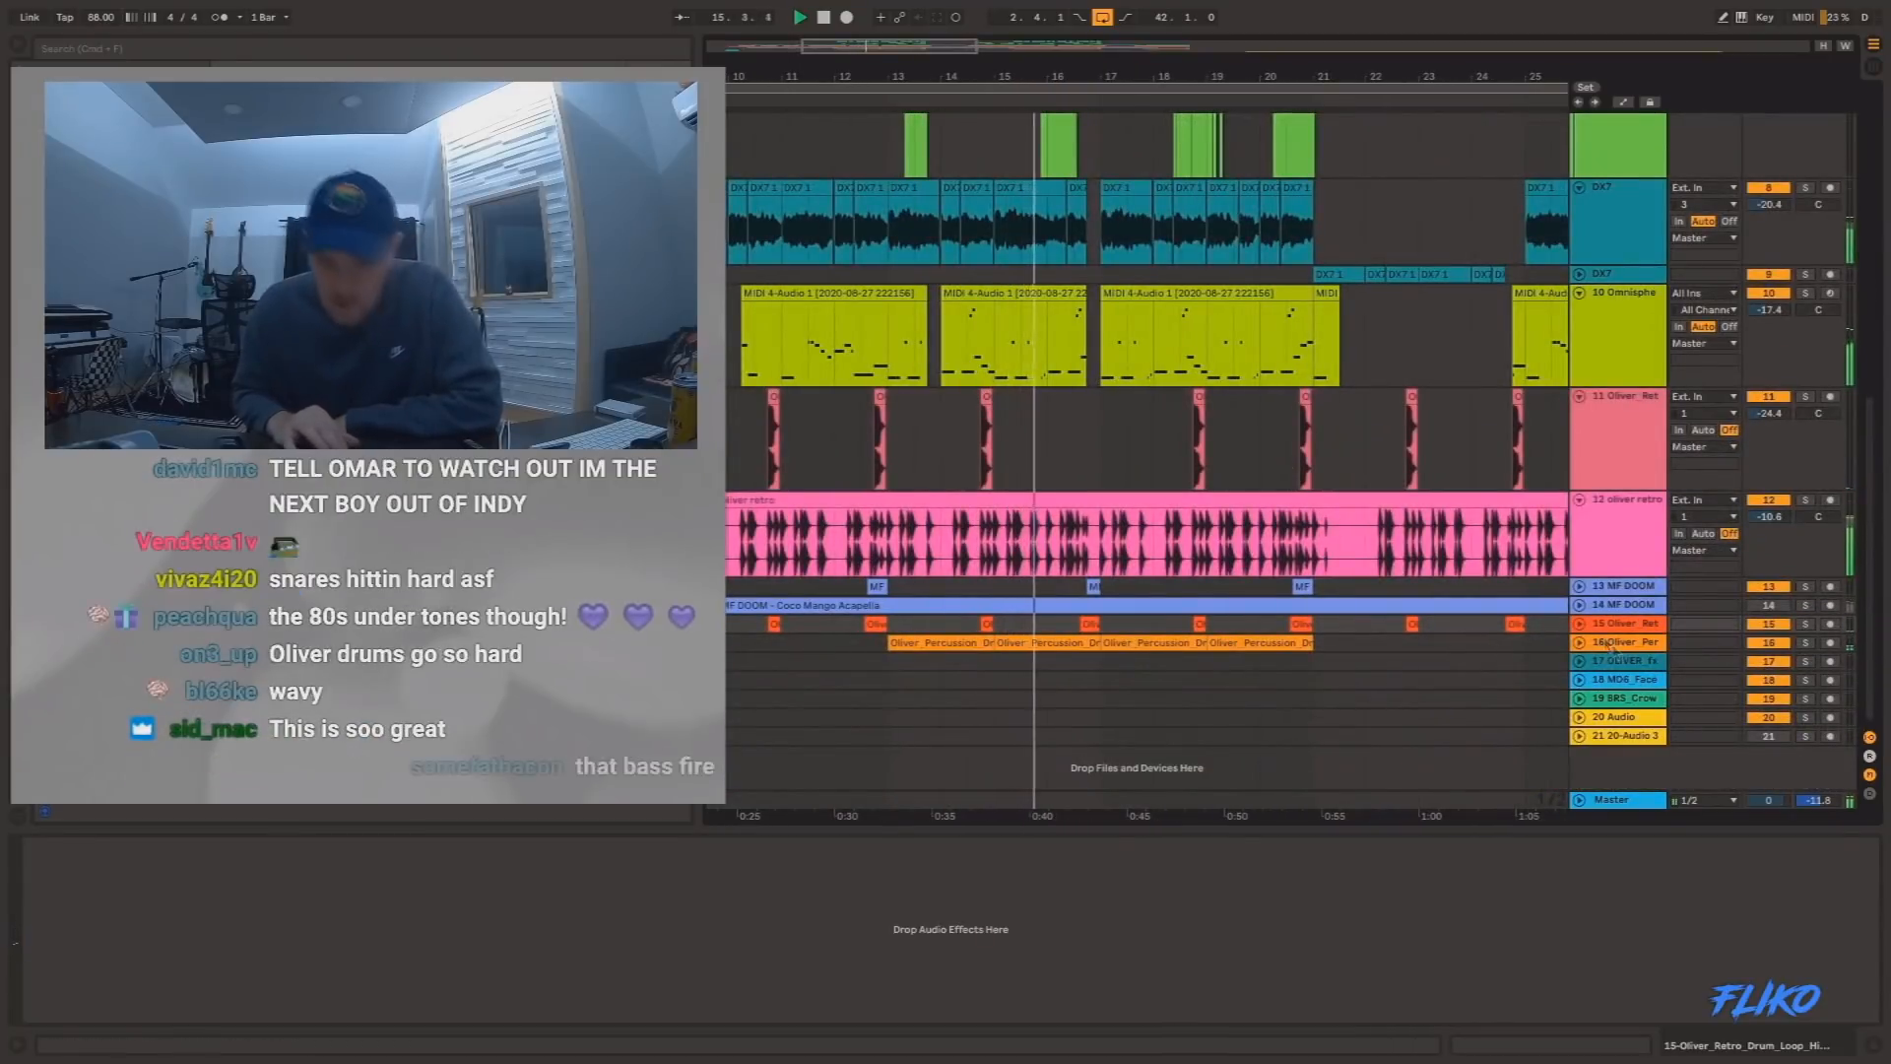
Unfold track 16, the Oliver percussion loop, audition it soloed, and place the insert marker at bar 17.
click(1580, 643)
click(1808, 642)
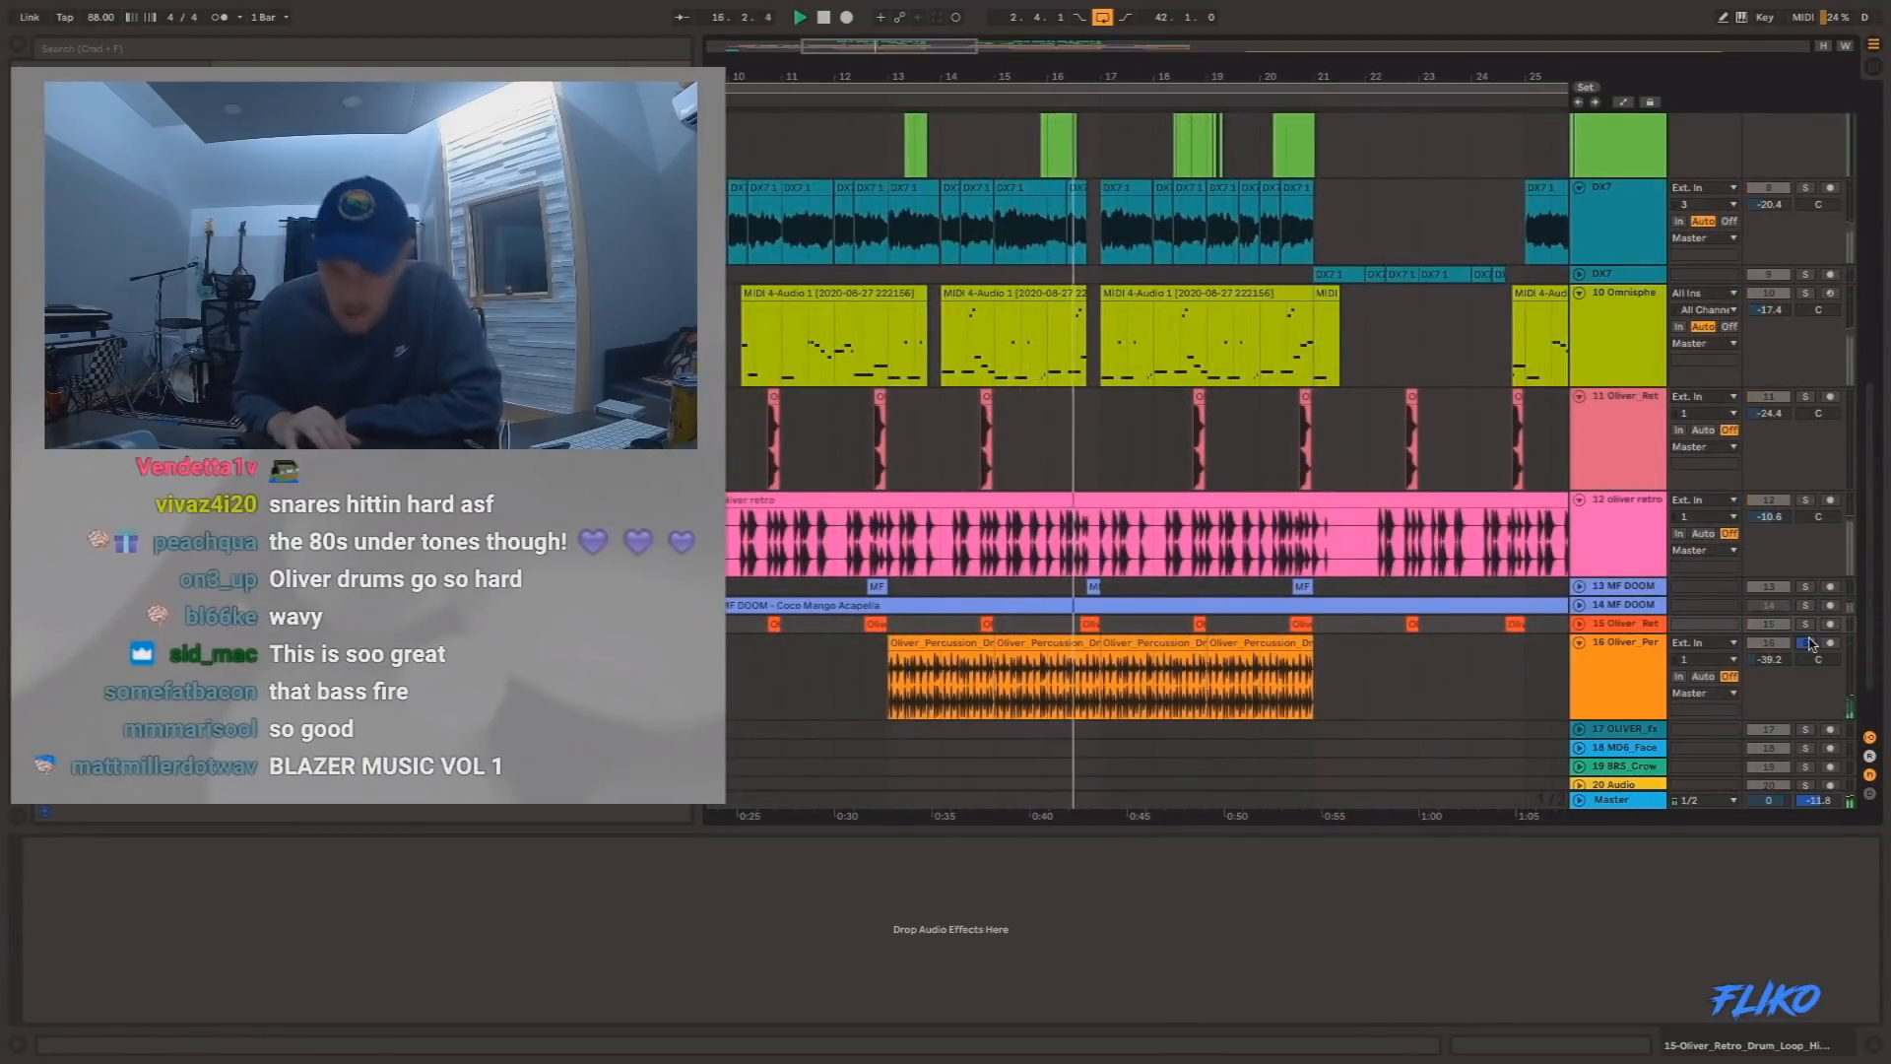
click(1098, 440)
Examine the arrangement from about bar 16 to bar 34, including the guitar and Group 4 audio clips, during playback.
scroll(1098, 440, up, 5)
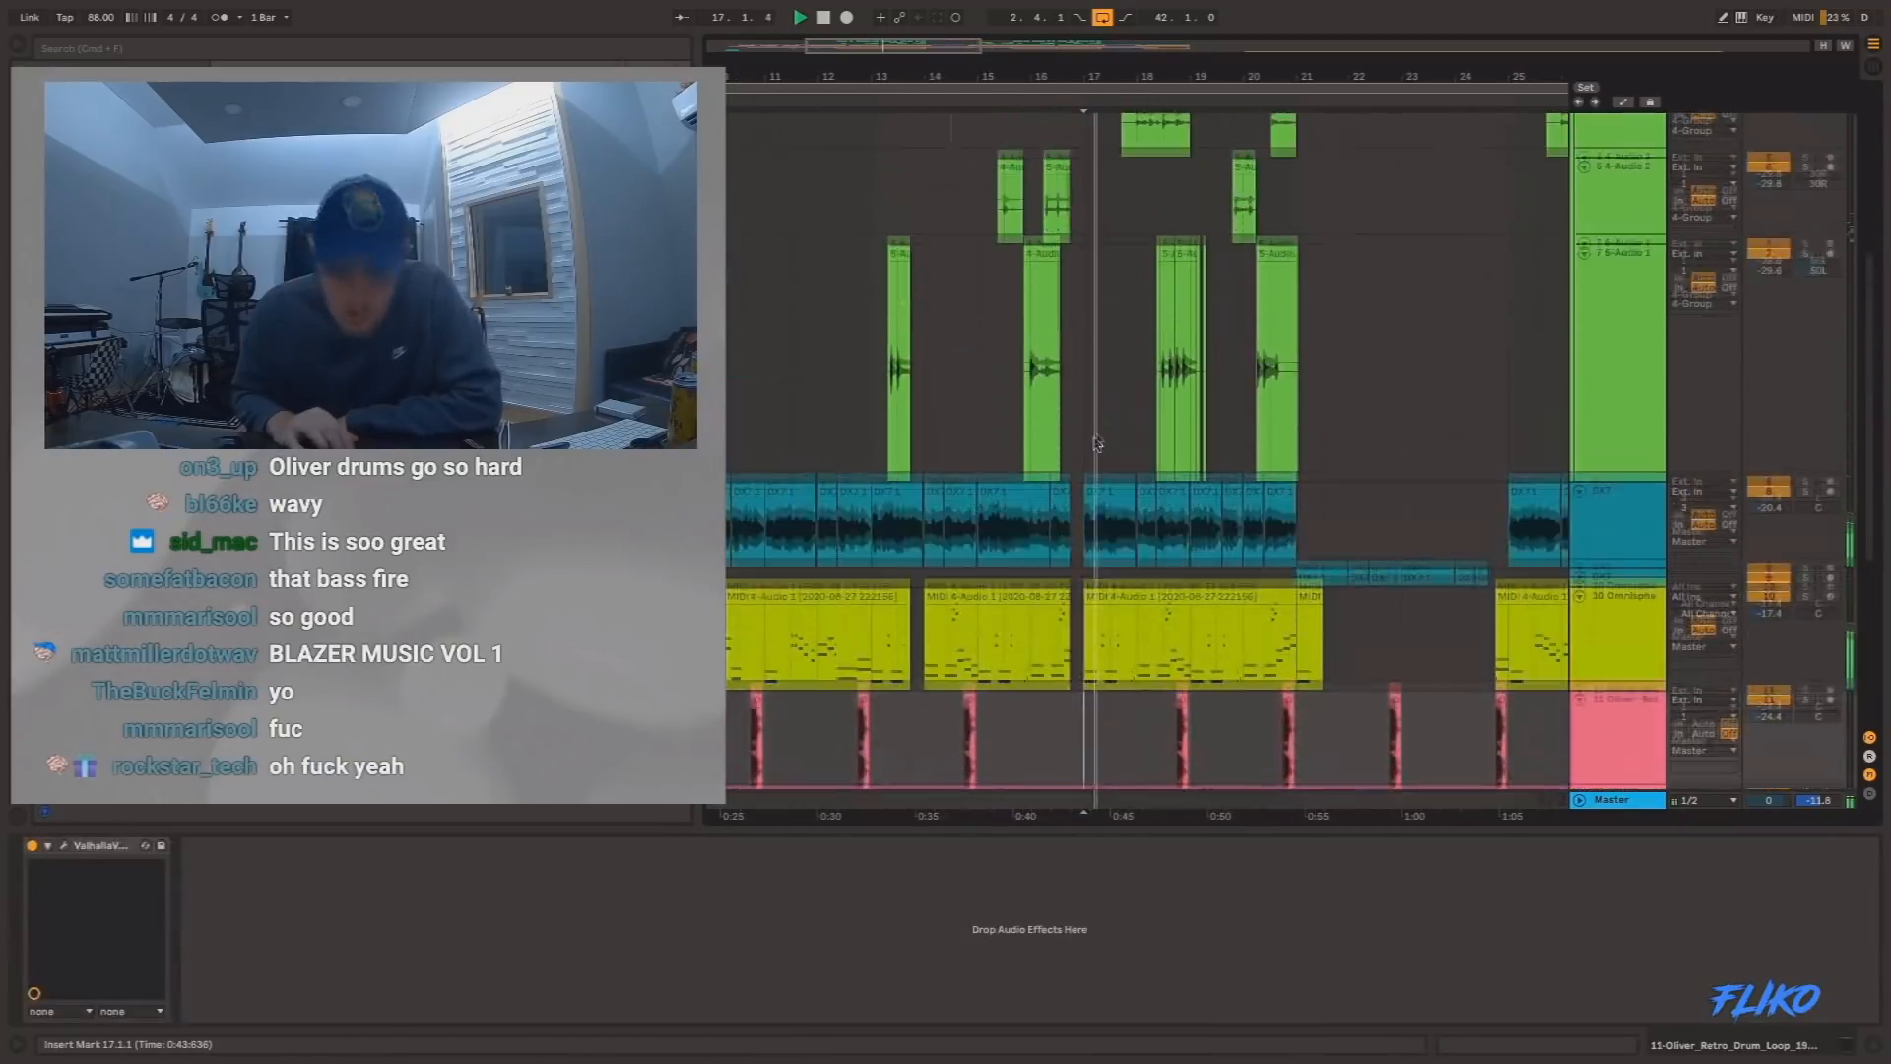
scroll(1098, 440, up, 6)
drag(1139, 57, 1123, 12)
scroll(923, 375, down, 10)
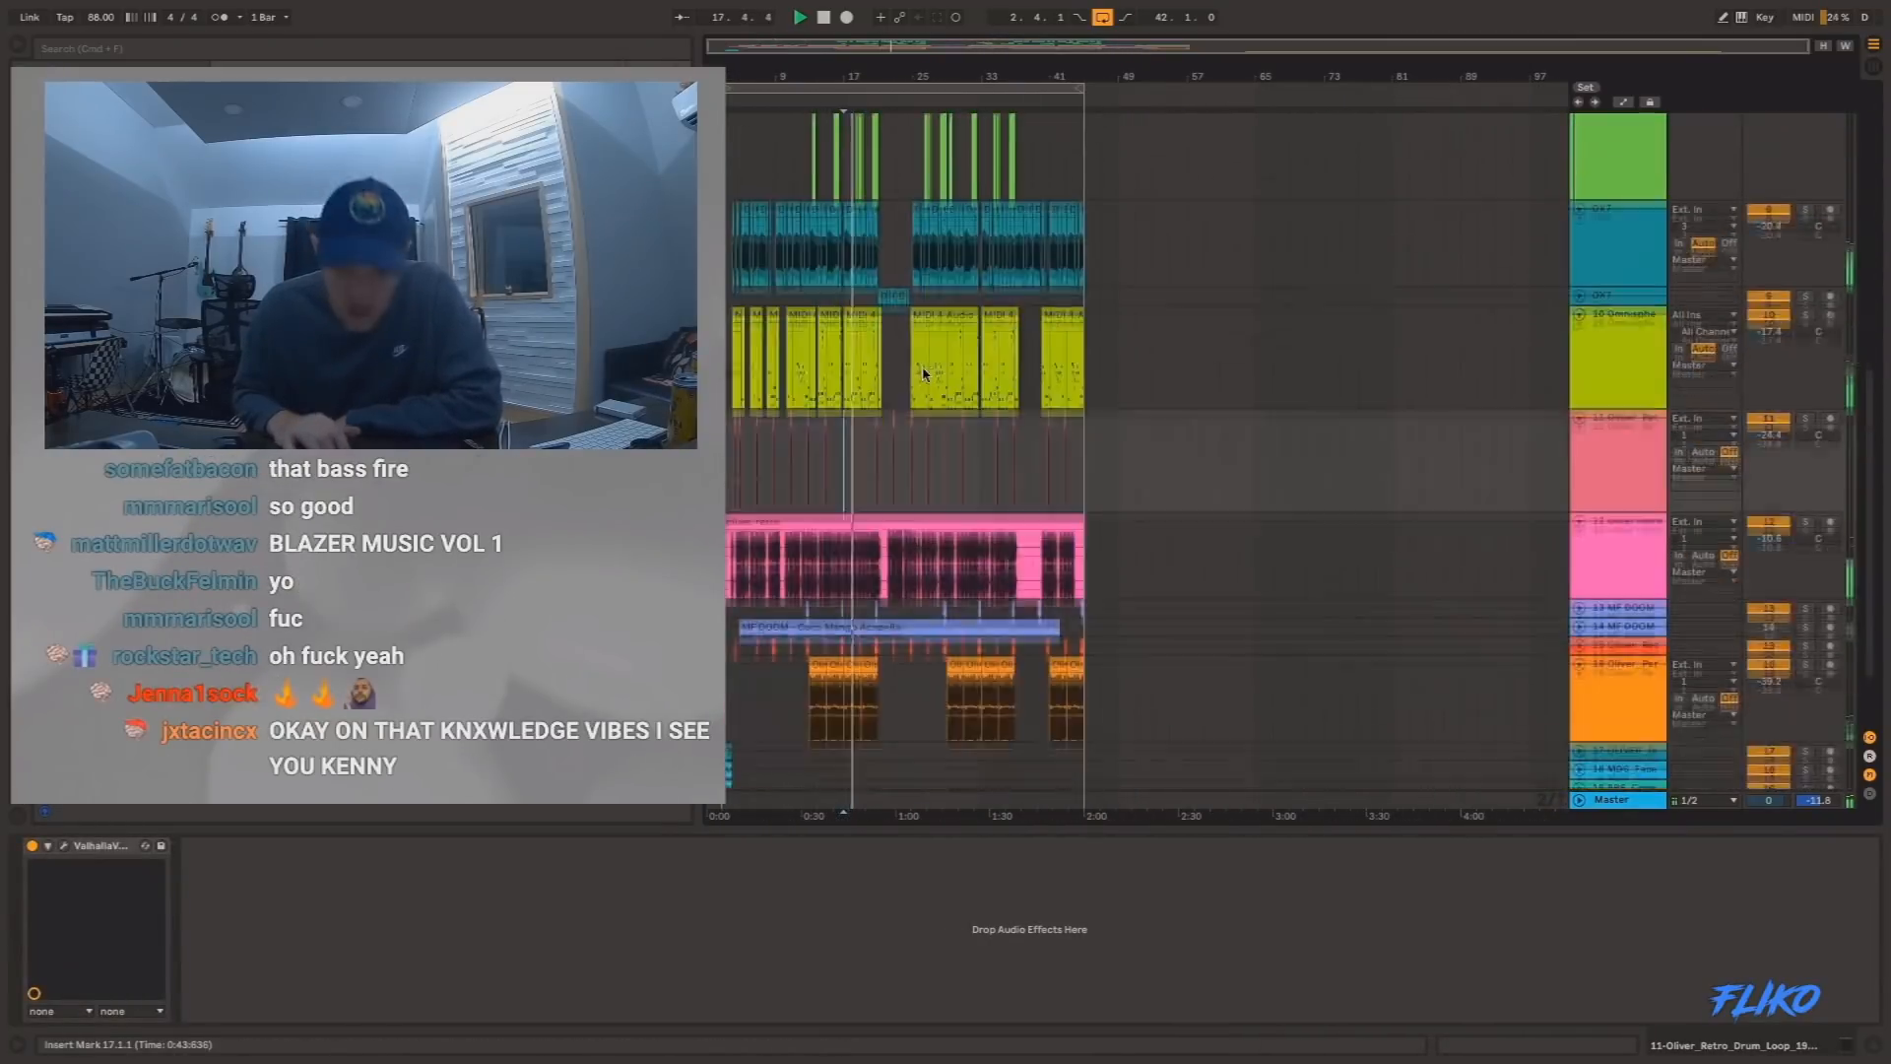
scroll(923, 373, down, 4)
drag(883, 77, 886, 83)
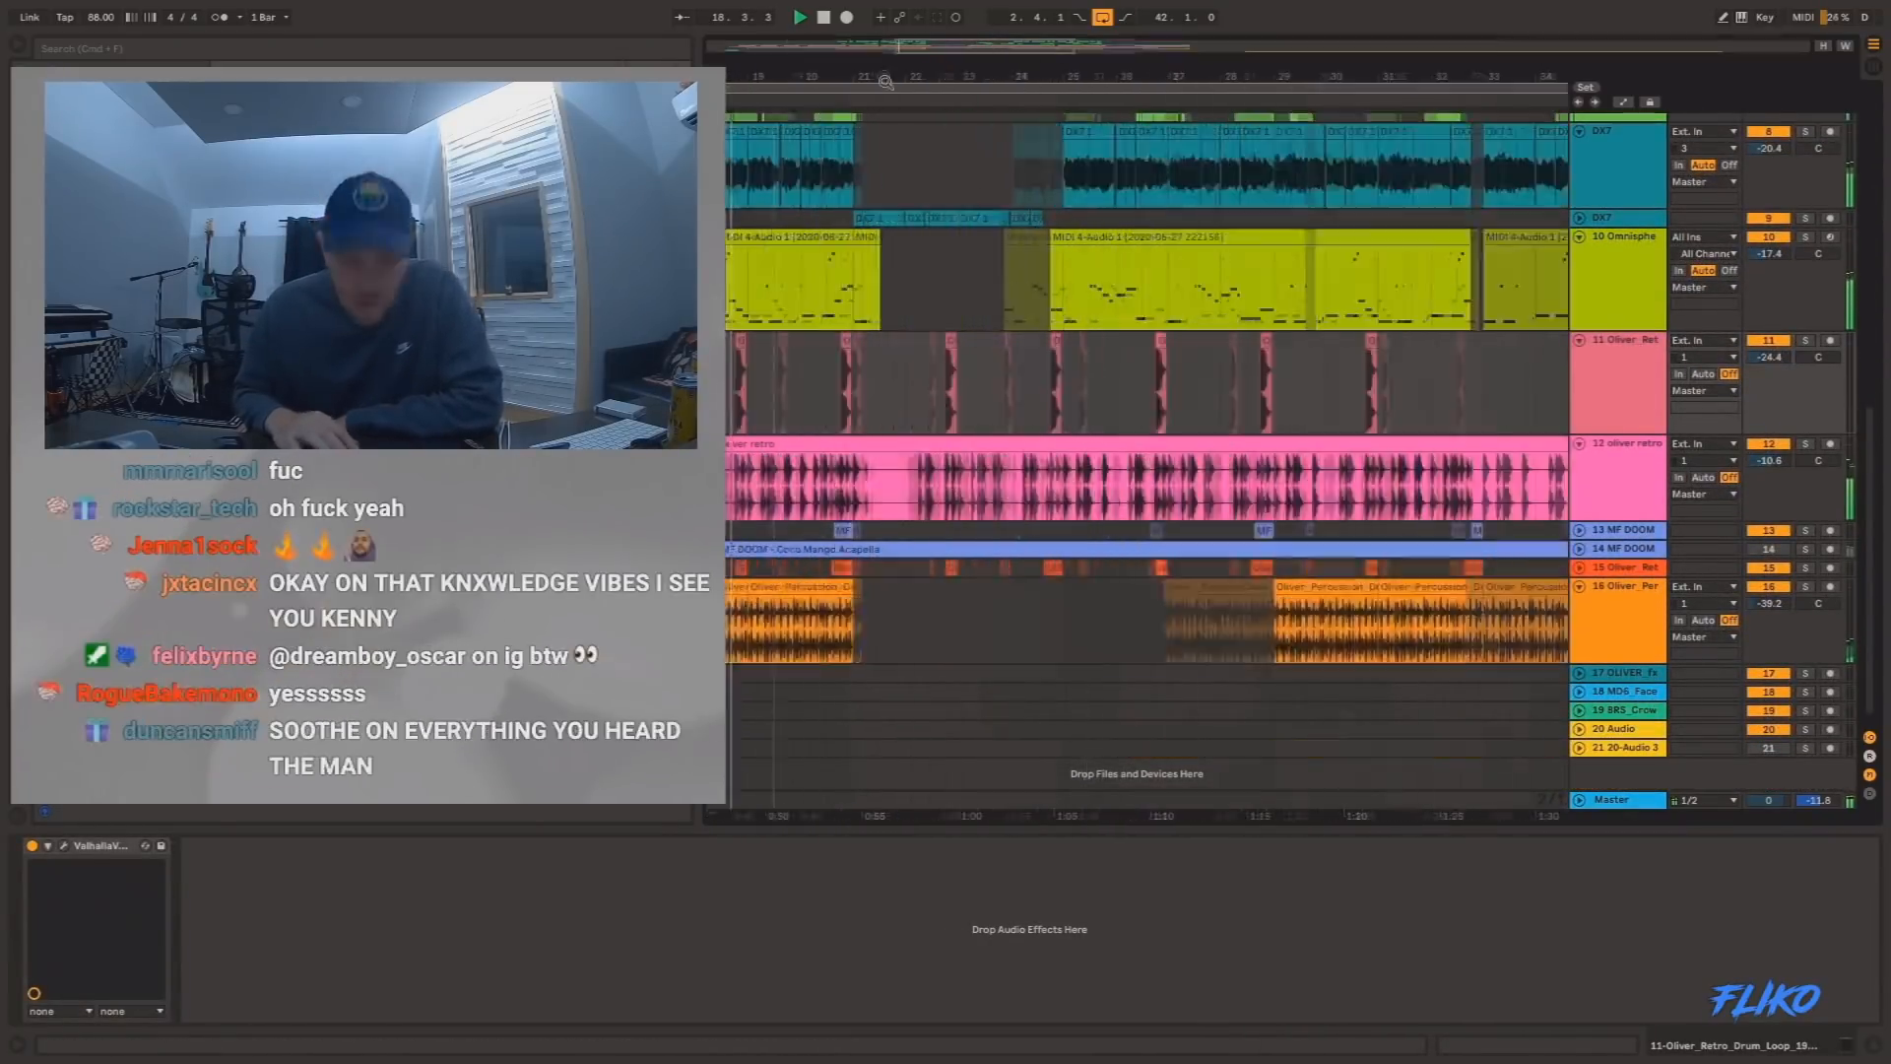
scroll(932, 288, up, 10)
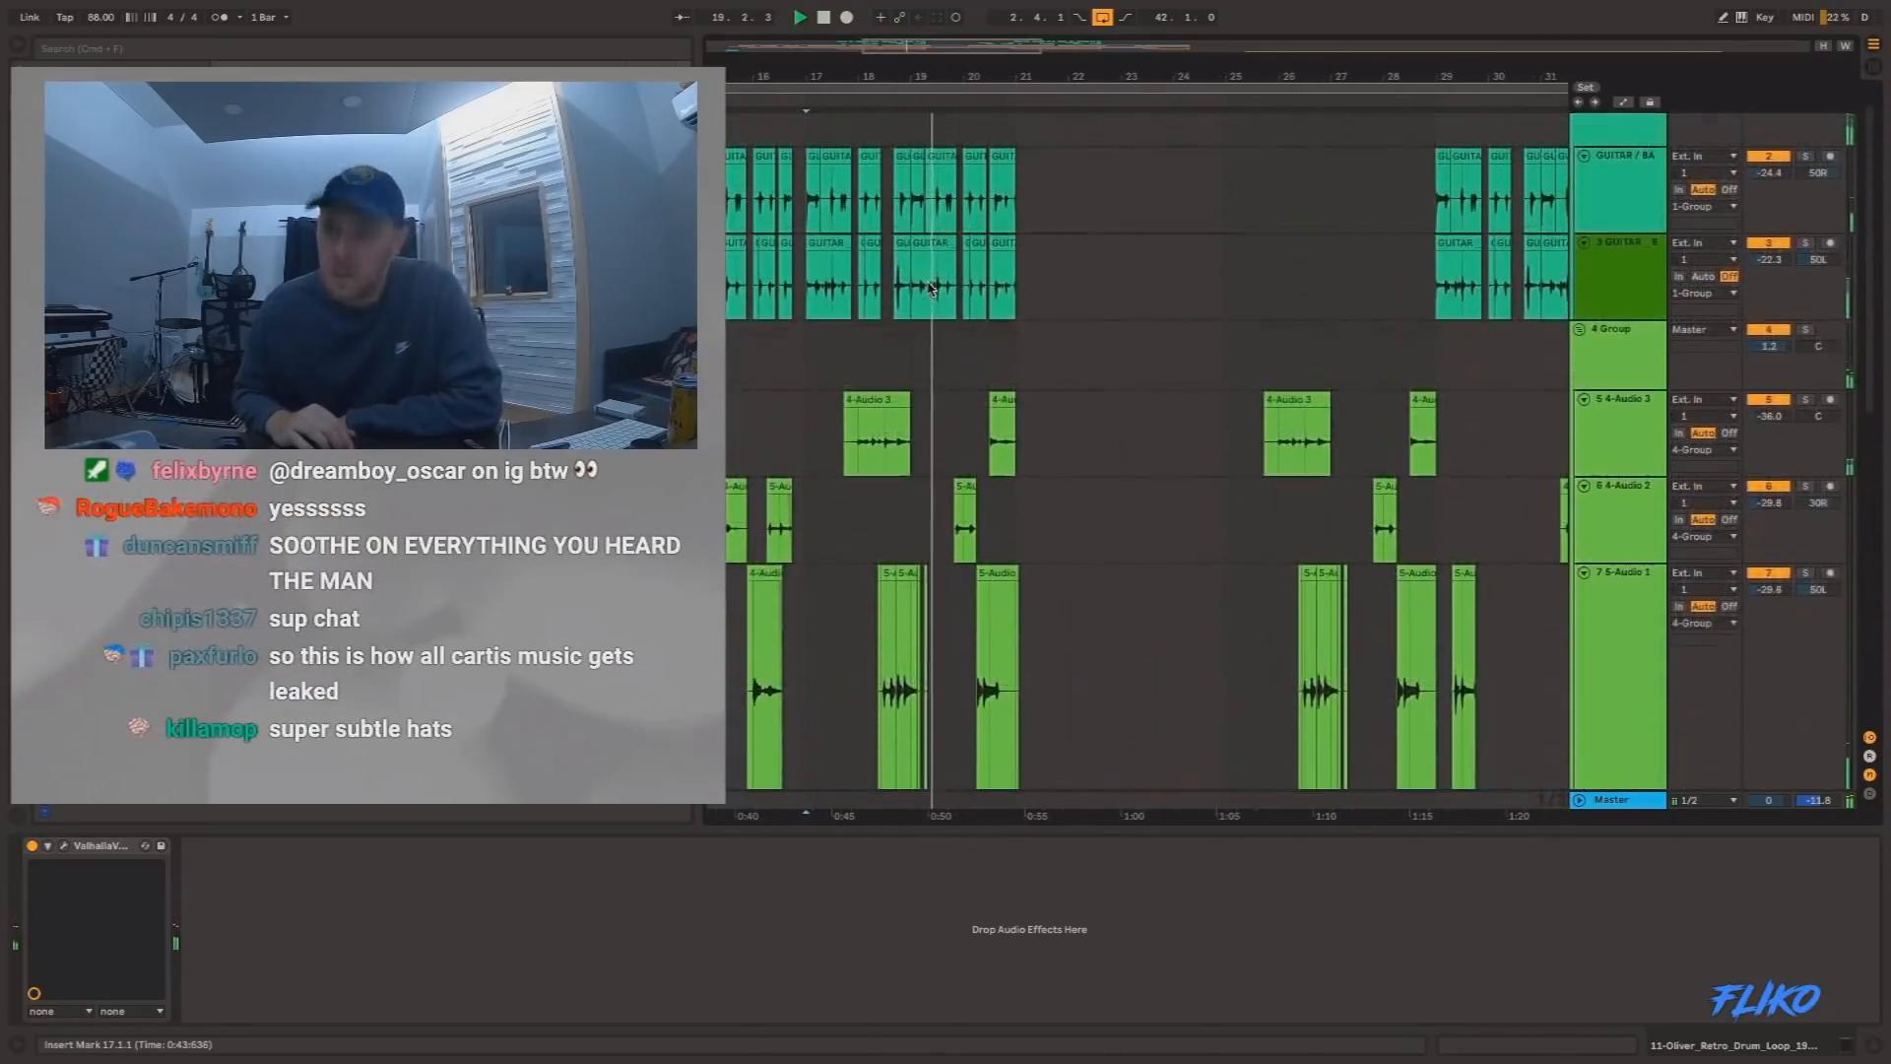
scroll(932, 288, up, 2)
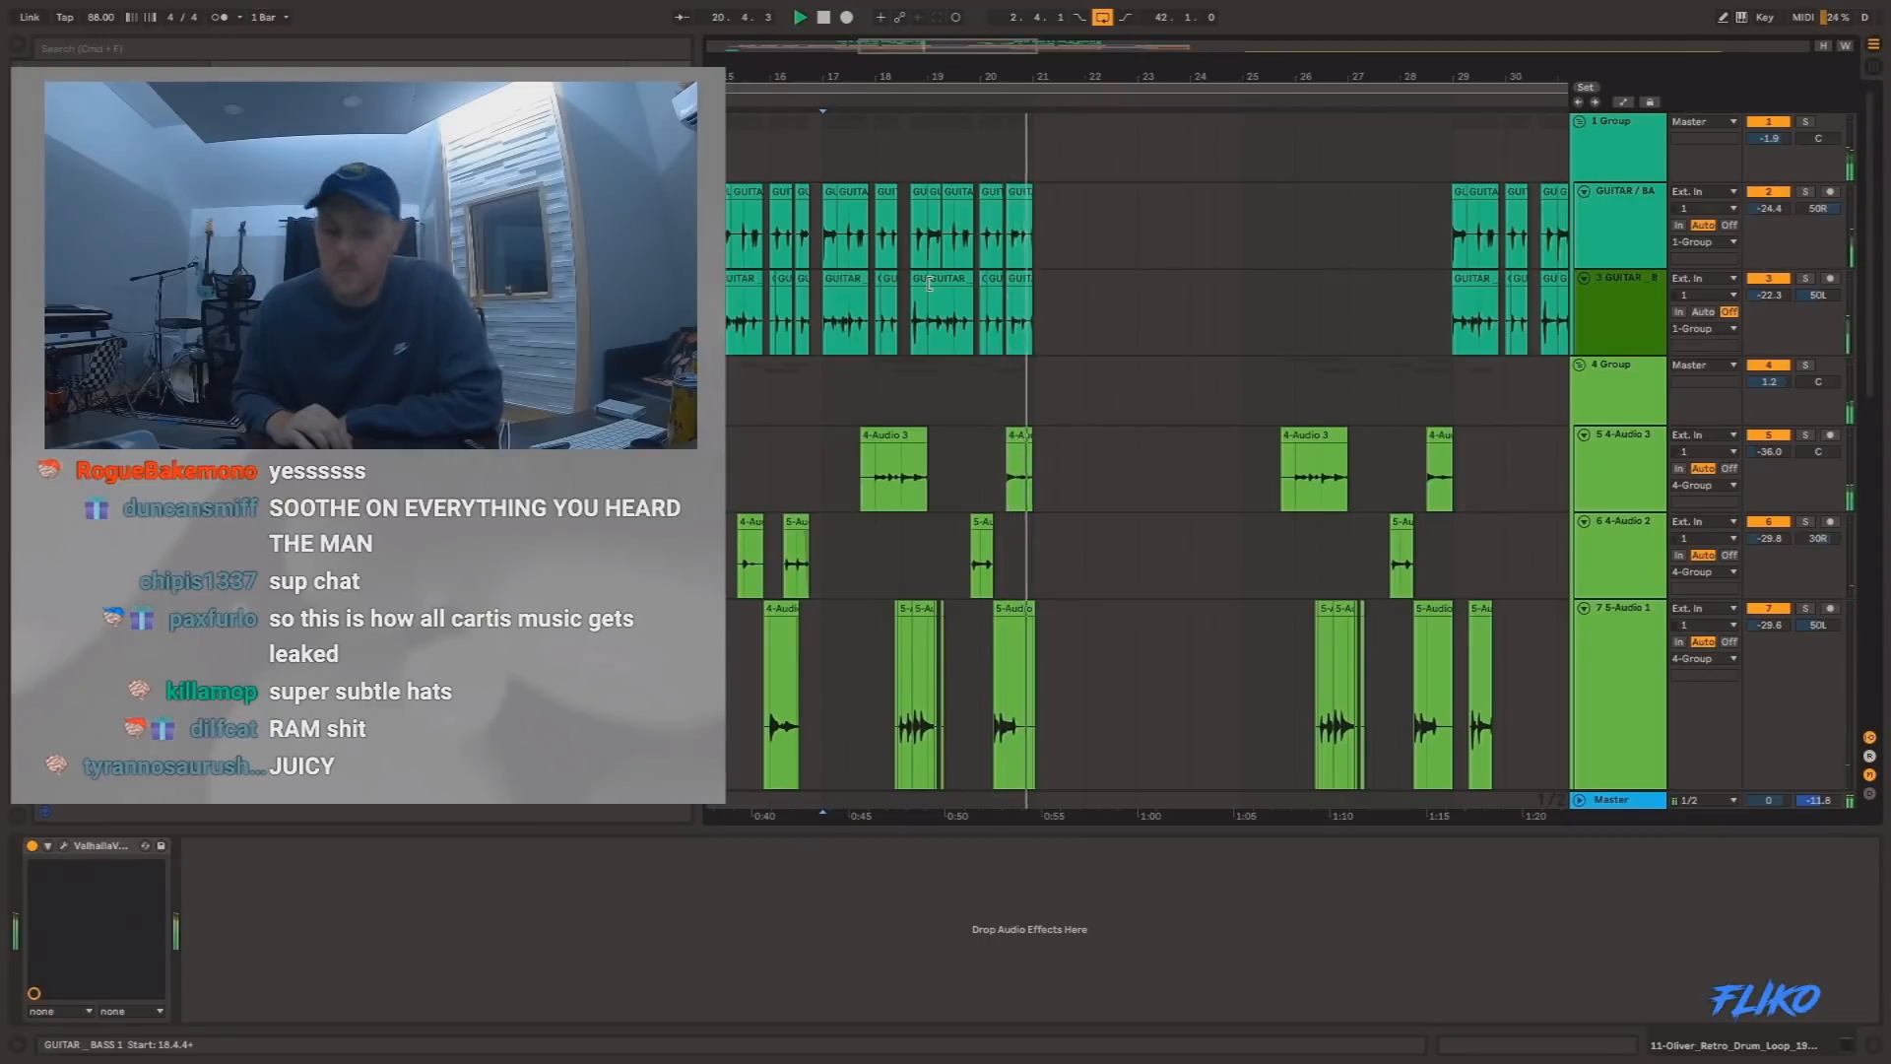
Unfold track 14, the MF DOOM acapella, activate it to hear it over the beat, and mute it again.
drag(1148, 77, 908, 73)
scroll(931, 362, down, 10)
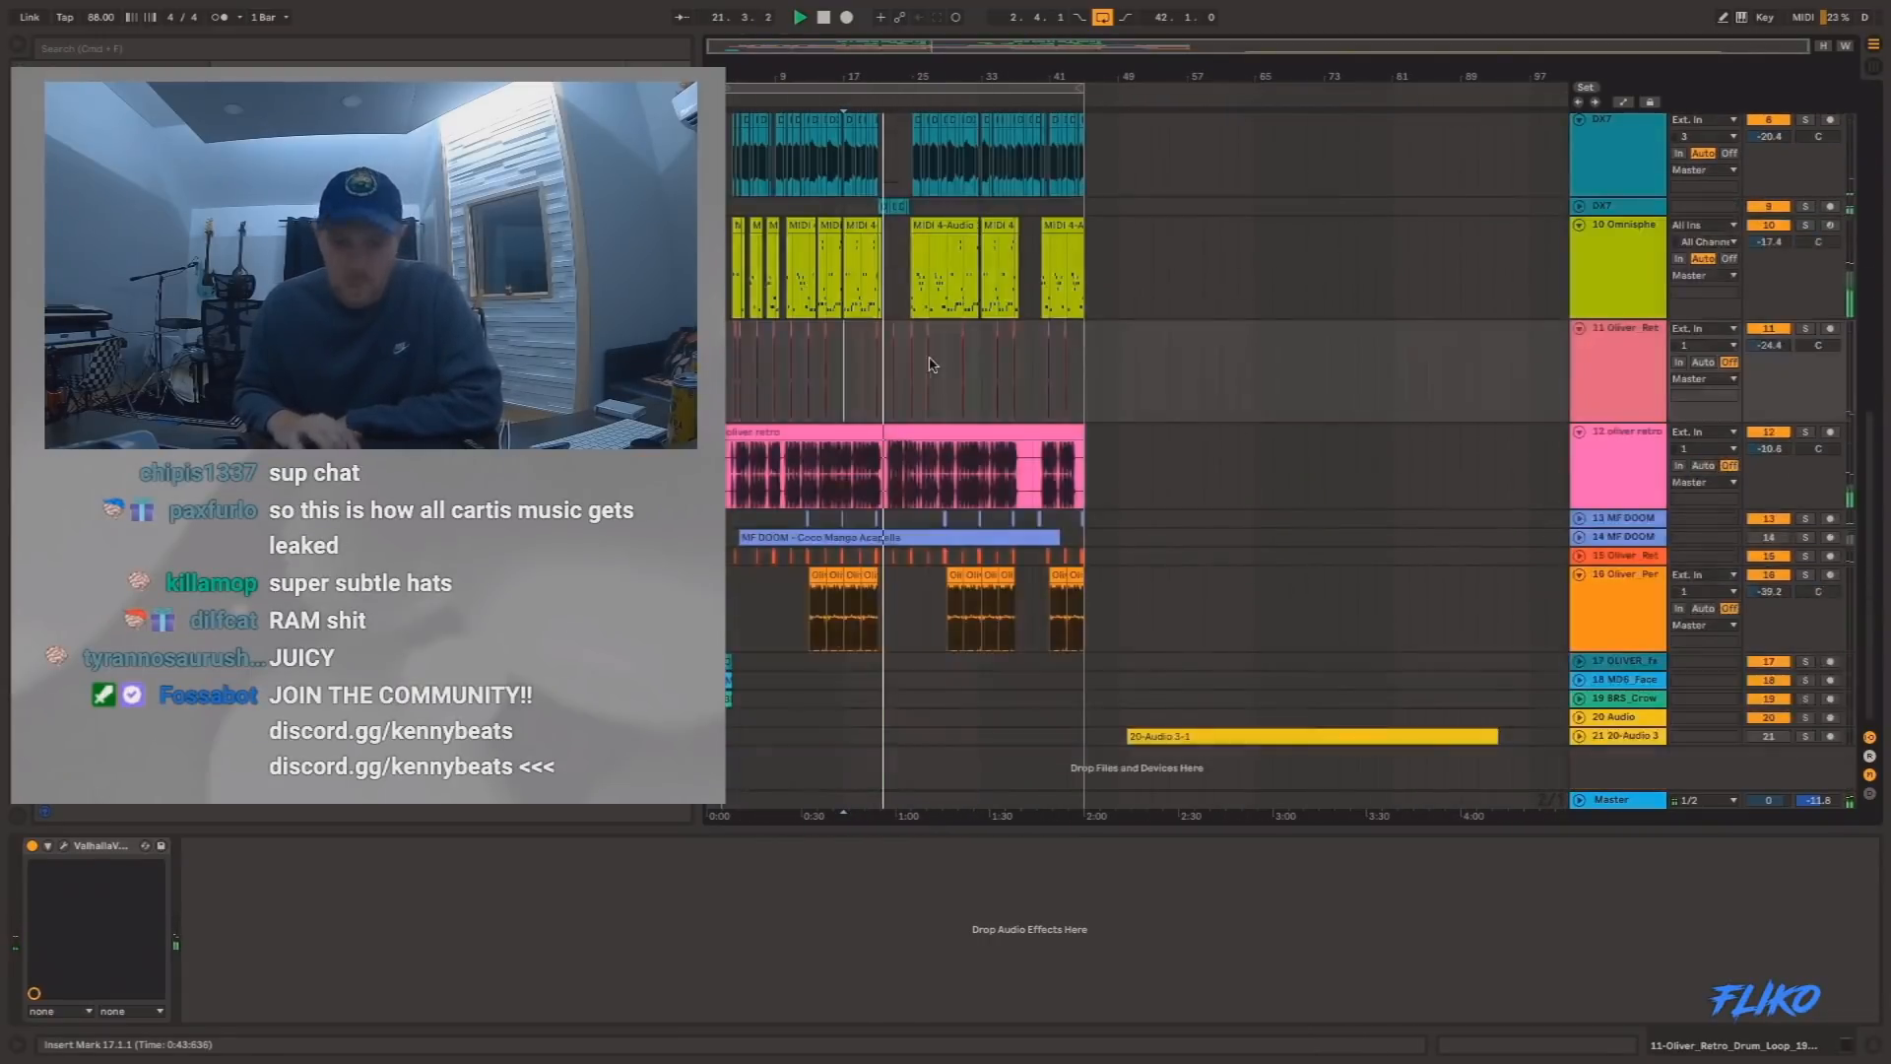
click(1770, 538)
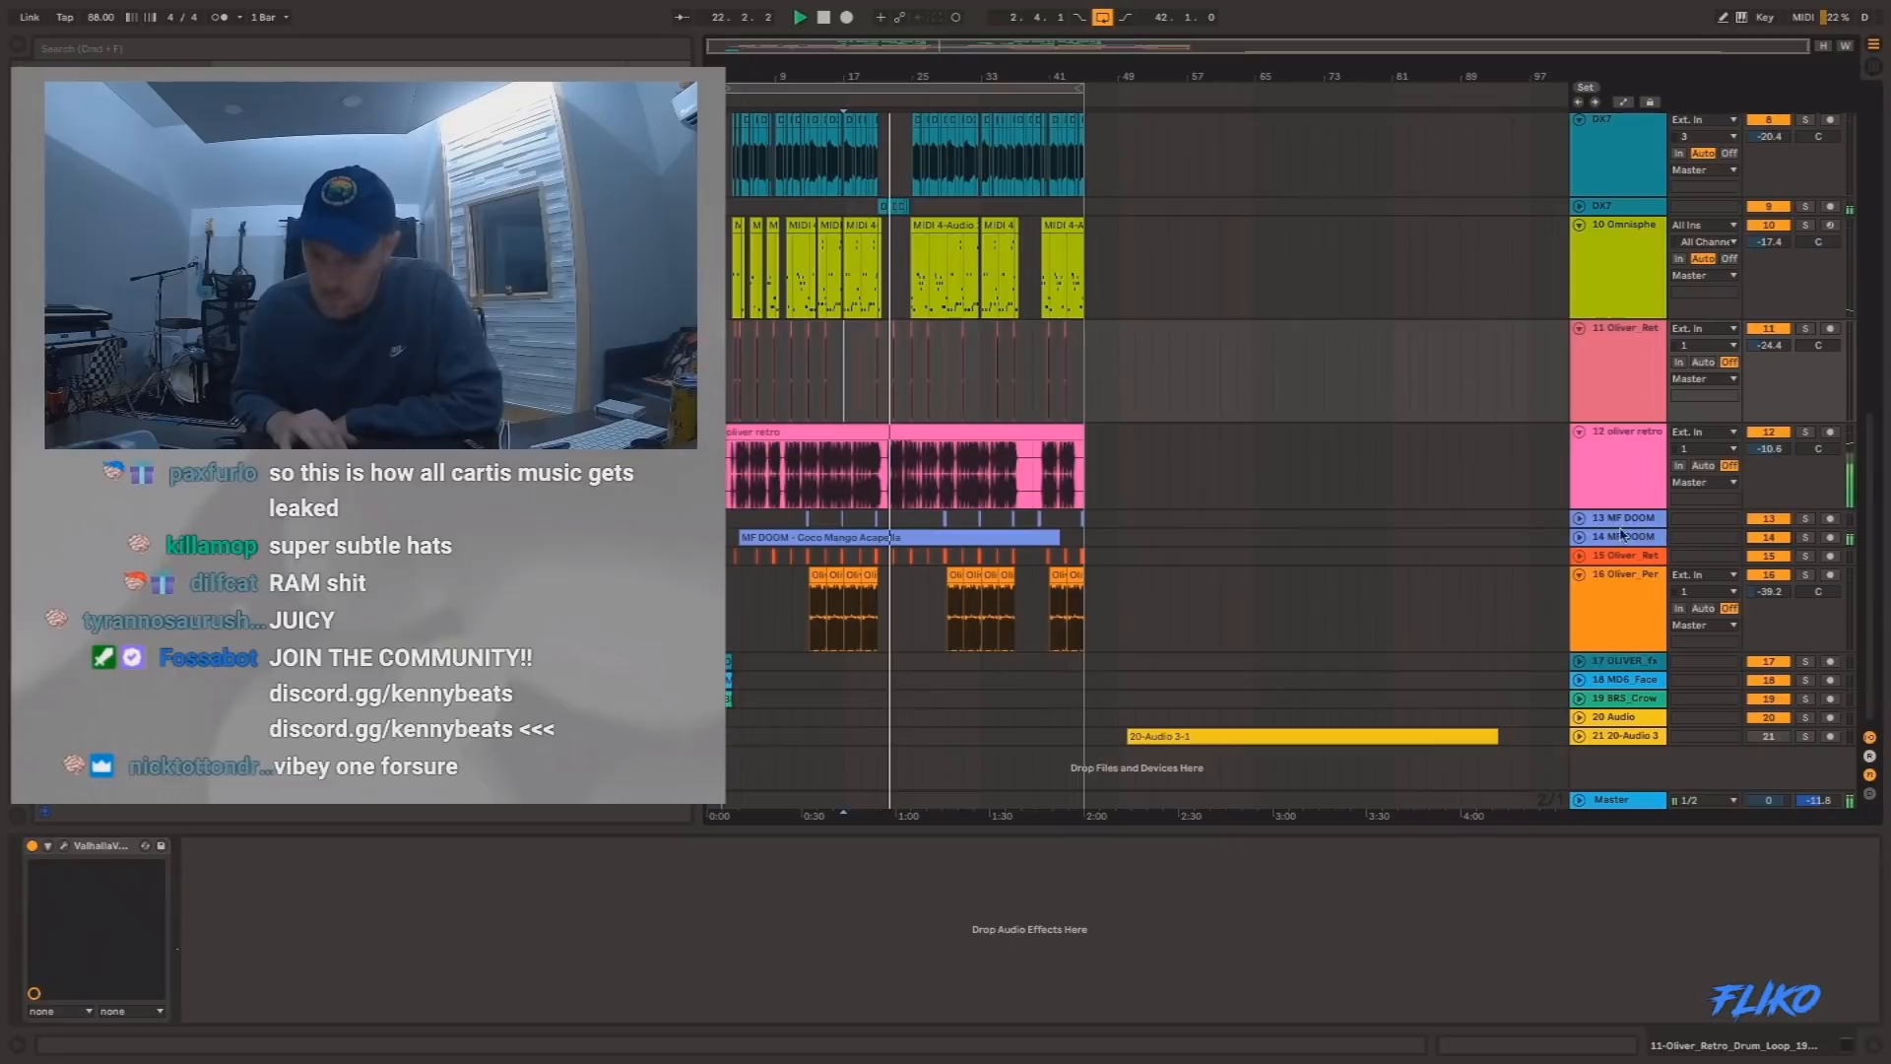
click(1579, 538)
mouse_move(888, 88)
mouse_down()
mouse_move(870, 88)
mouse_move(1024, 246)
mouse_up()
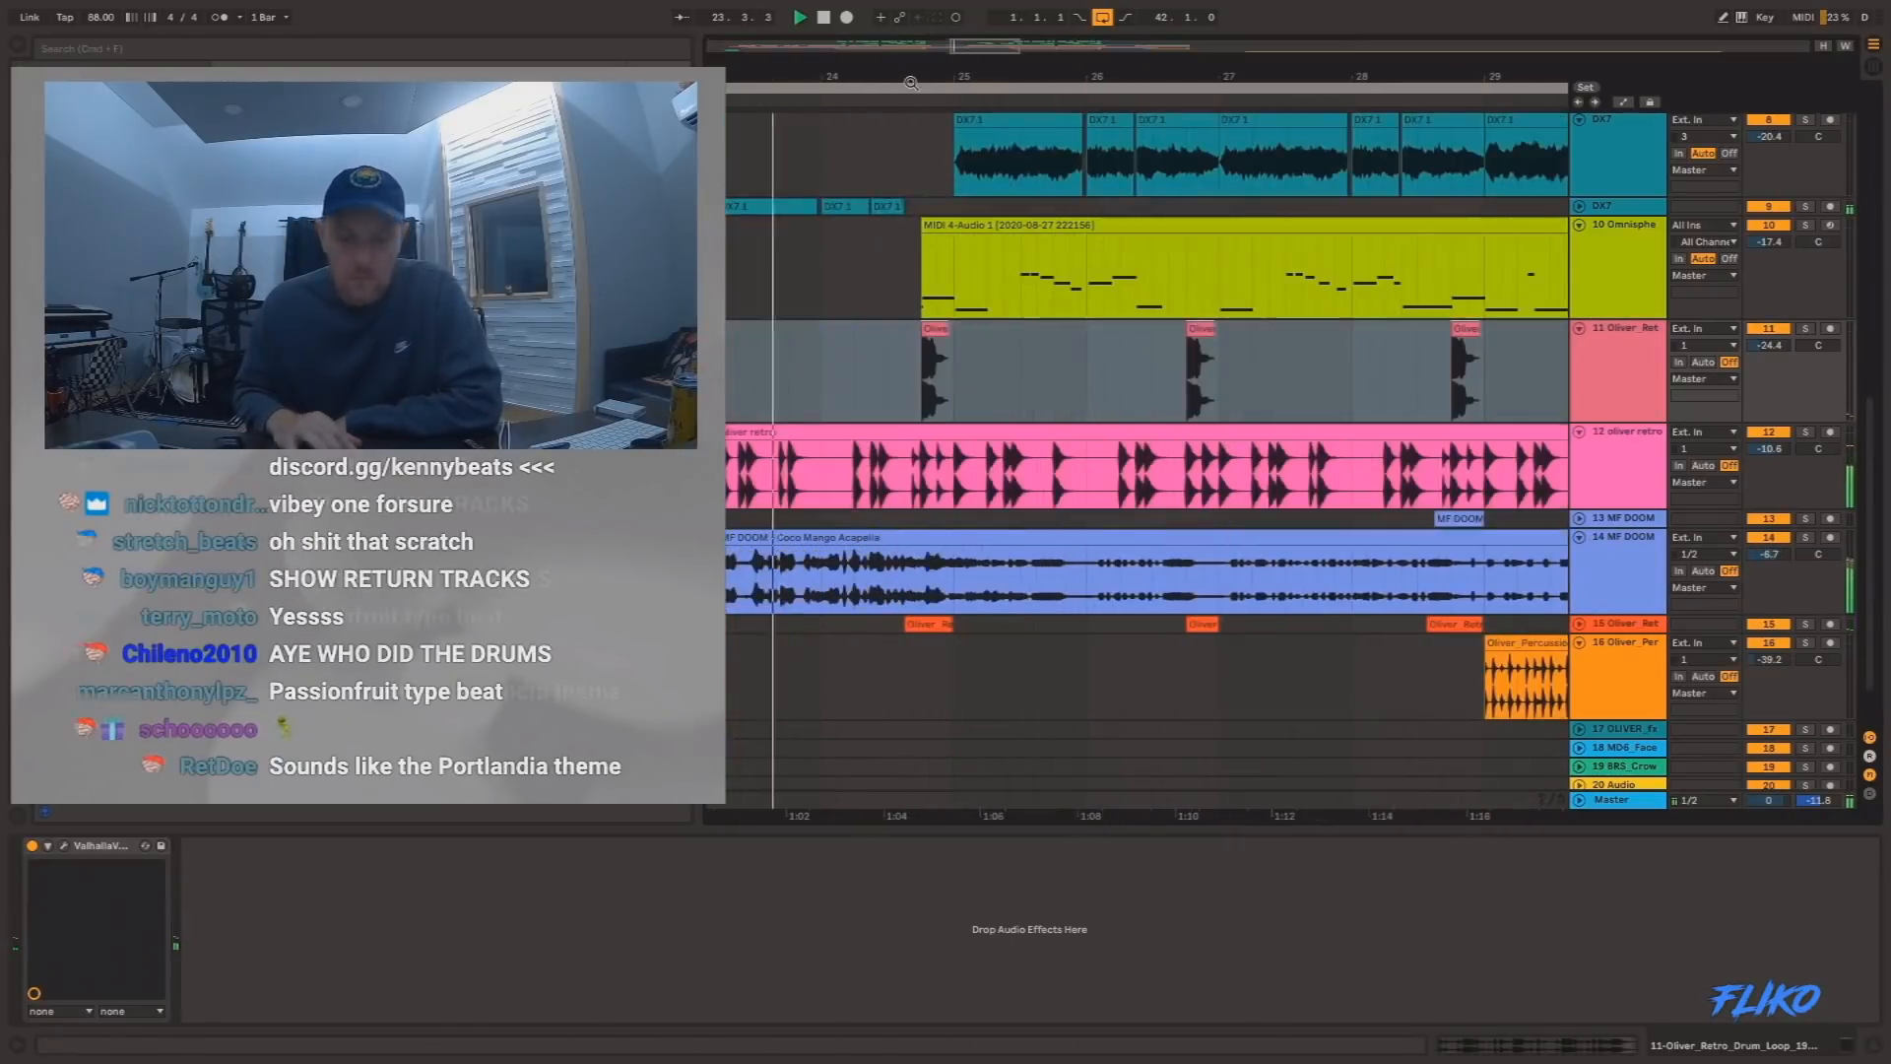
click(1045, 701)
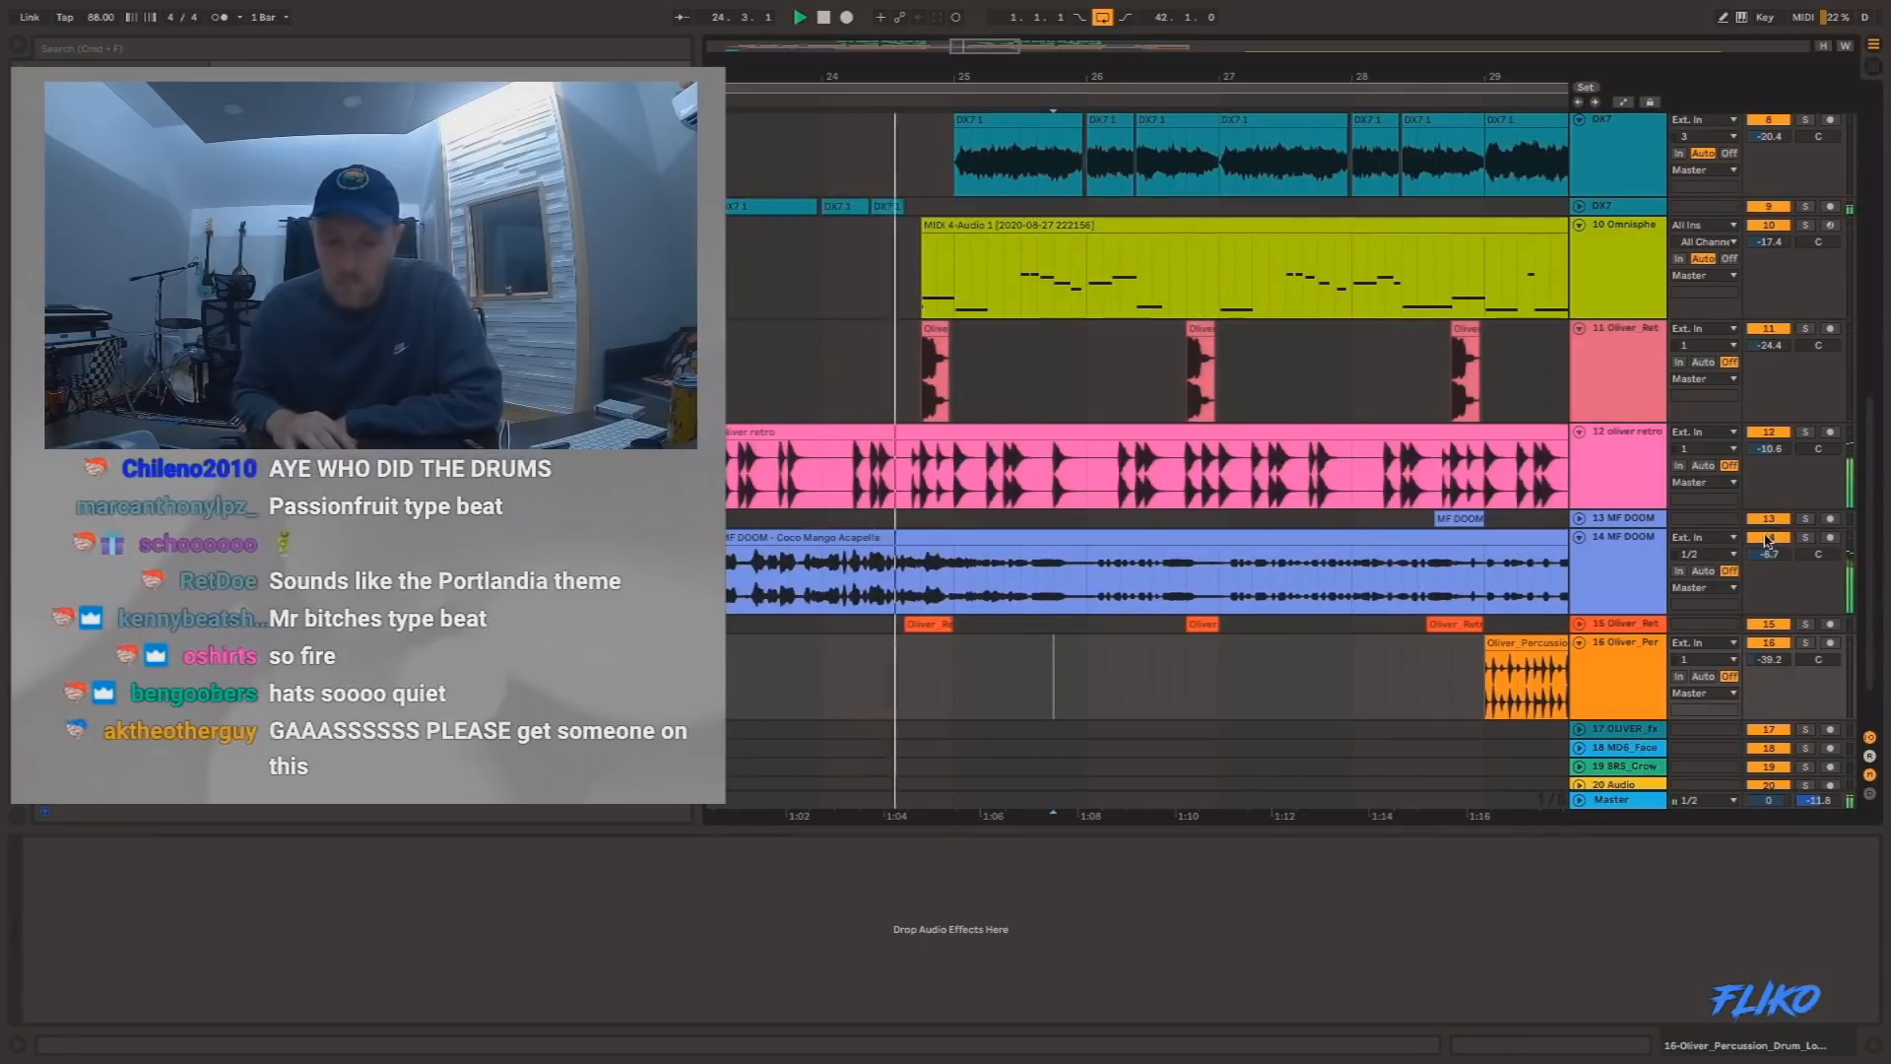
click(1767, 539)
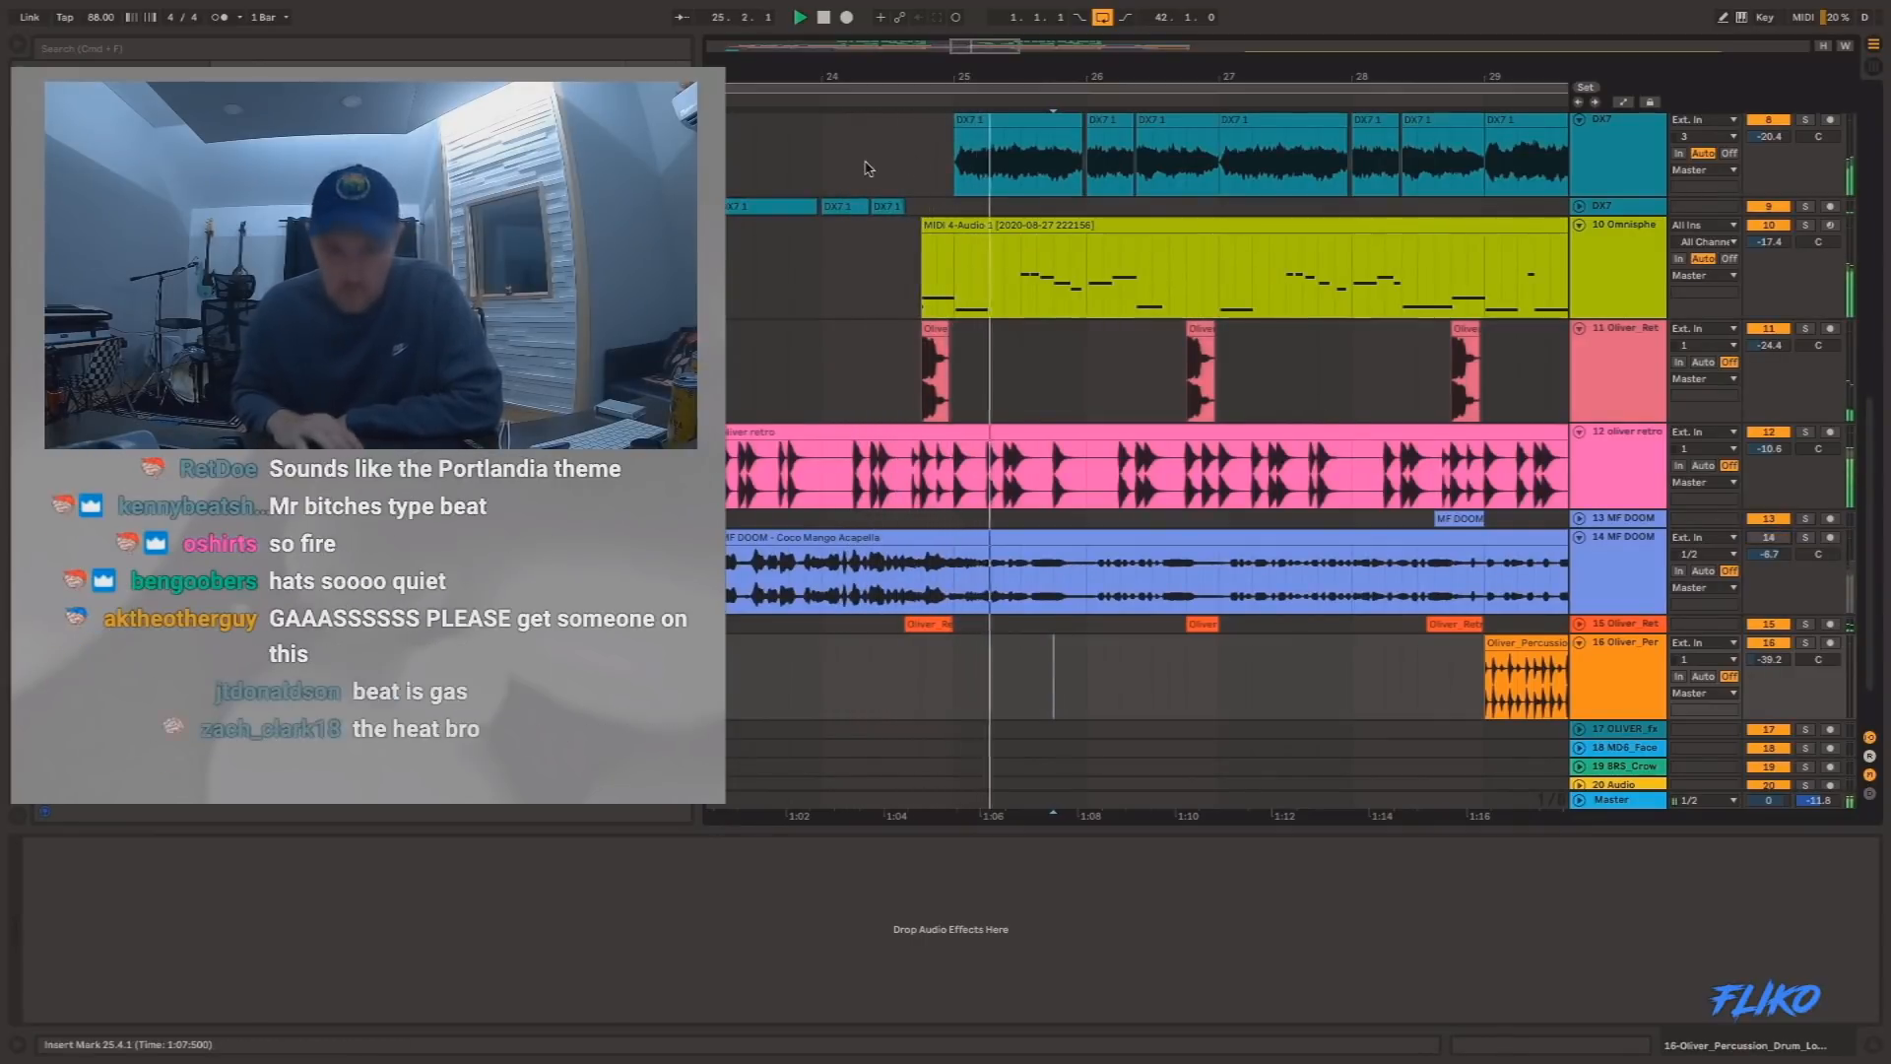
drag(979, 70, 976, 12)
scroll(945, 197, down, 1)
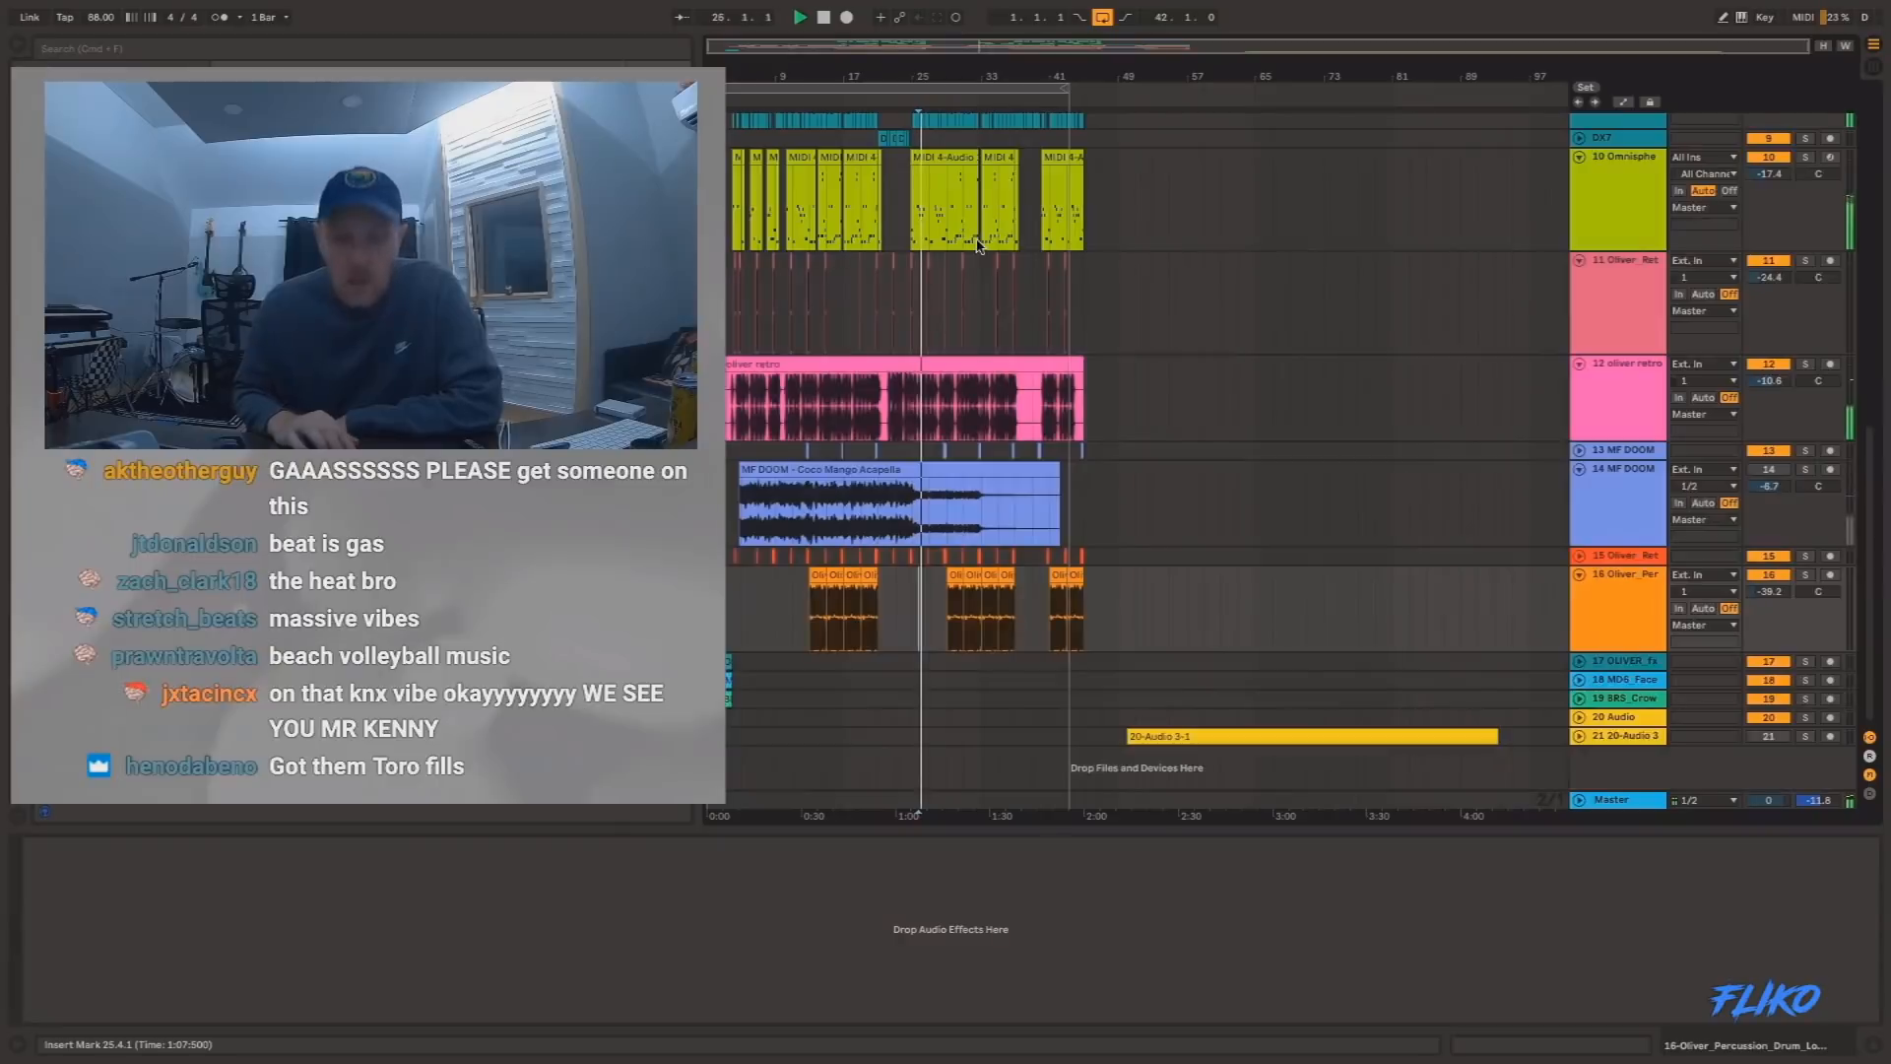
scroll(960, 273, up, 5)
scroll(961, 273, up, 3)
Play the 176 BPM project from bar 4 and mute track 8, the Playboi Carti acapella.
key(space)
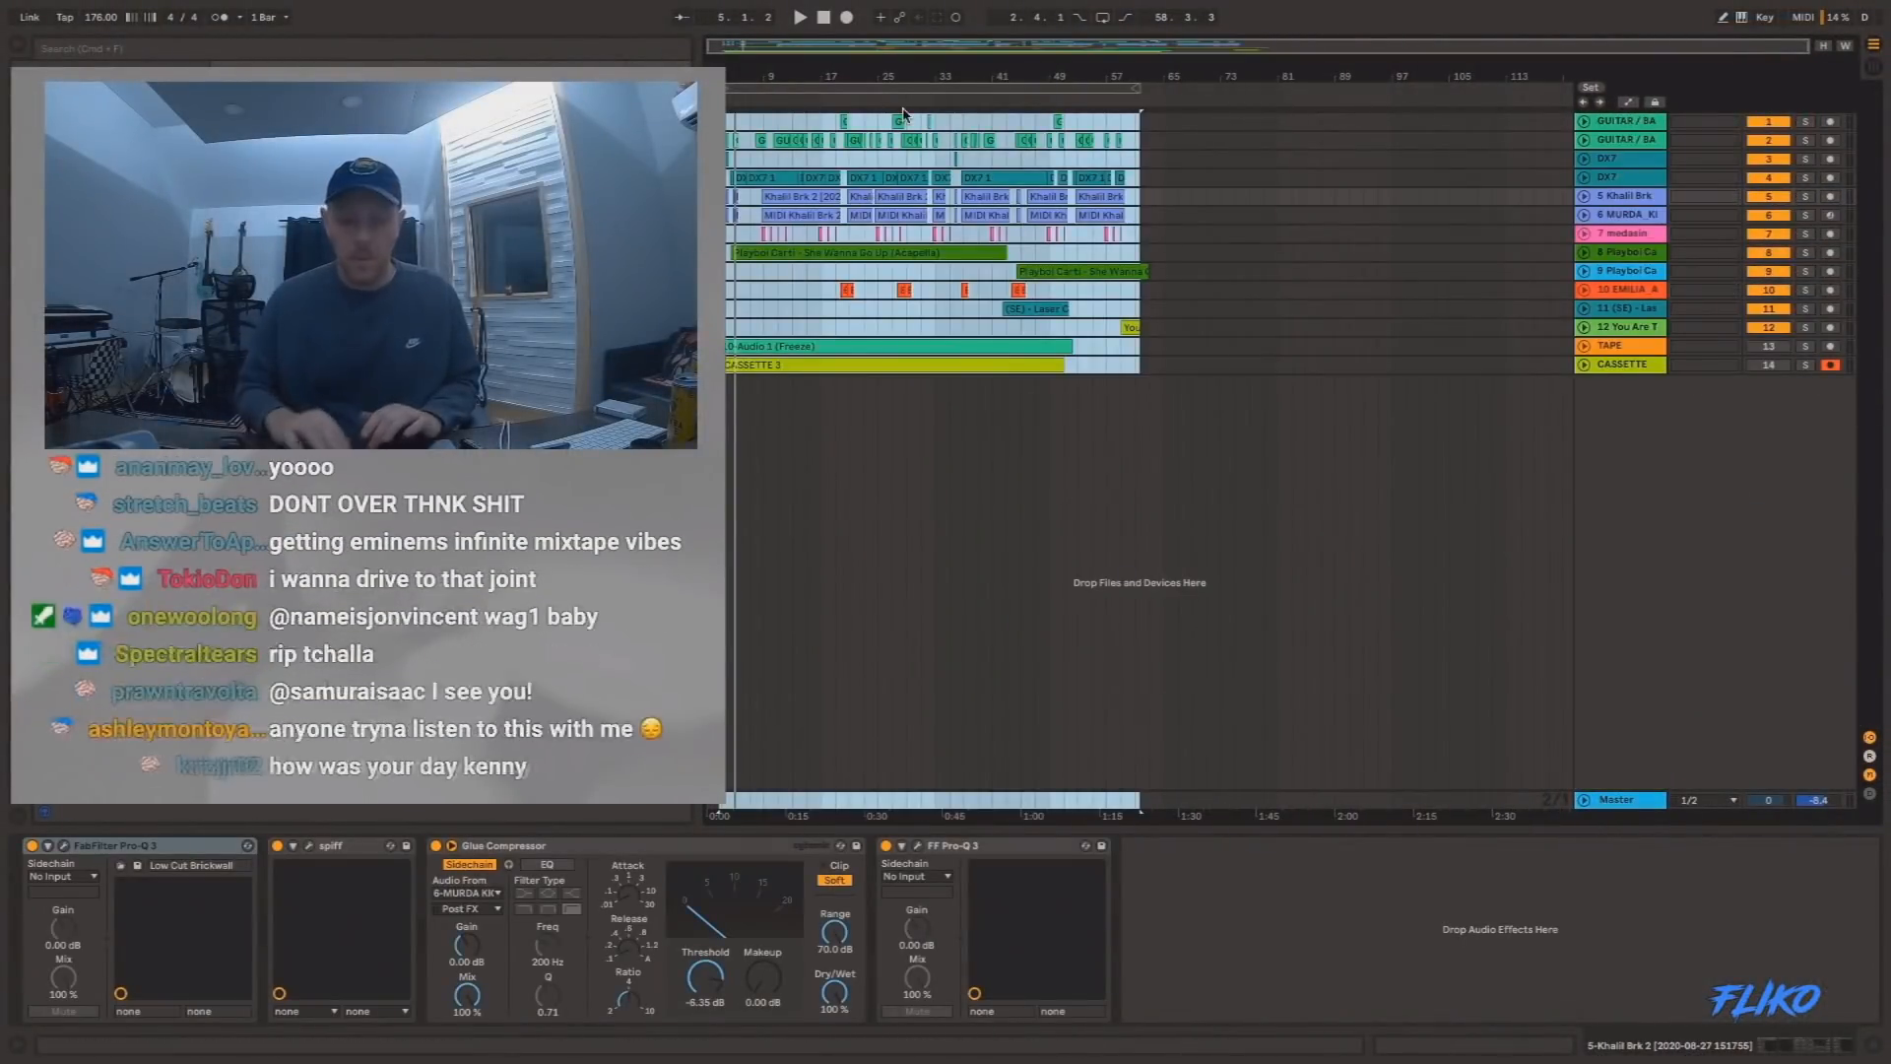
click(757, 178)
key(space)
drag(730, 76, 730, 188)
click(785, 328)
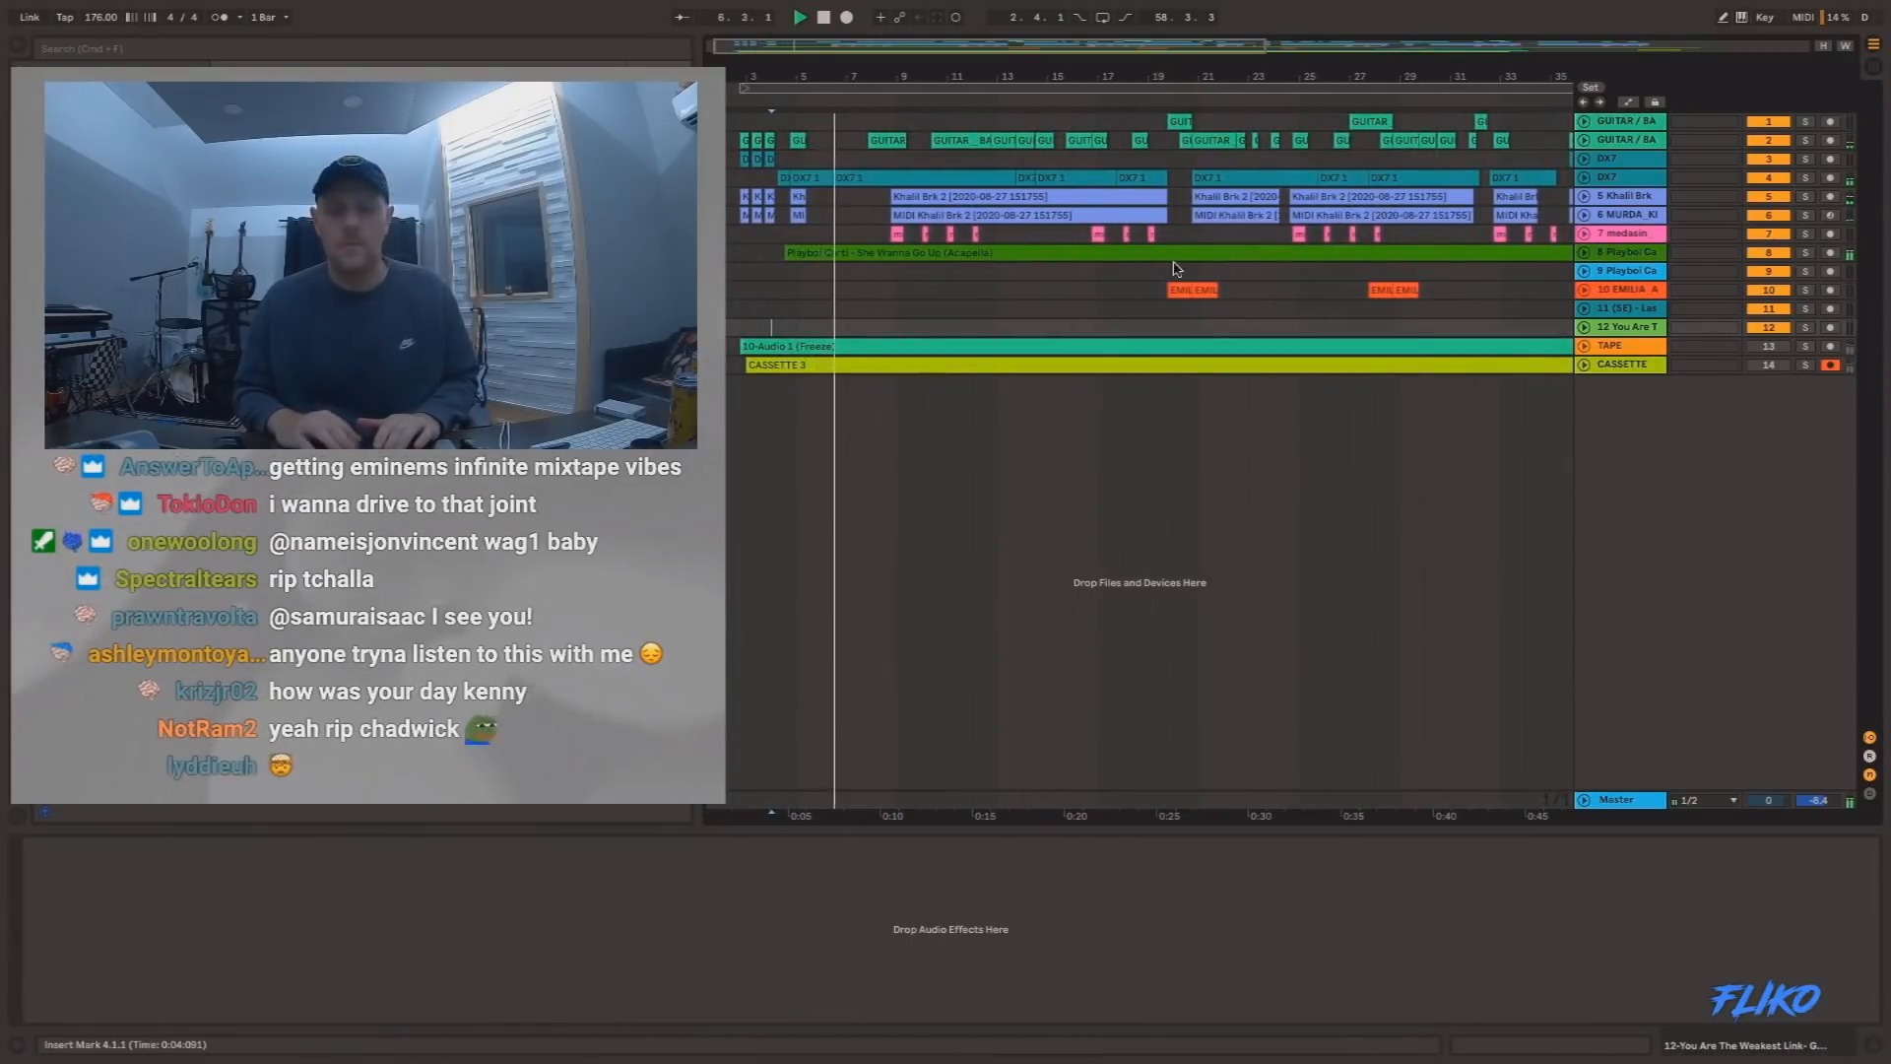
click(1770, 253)
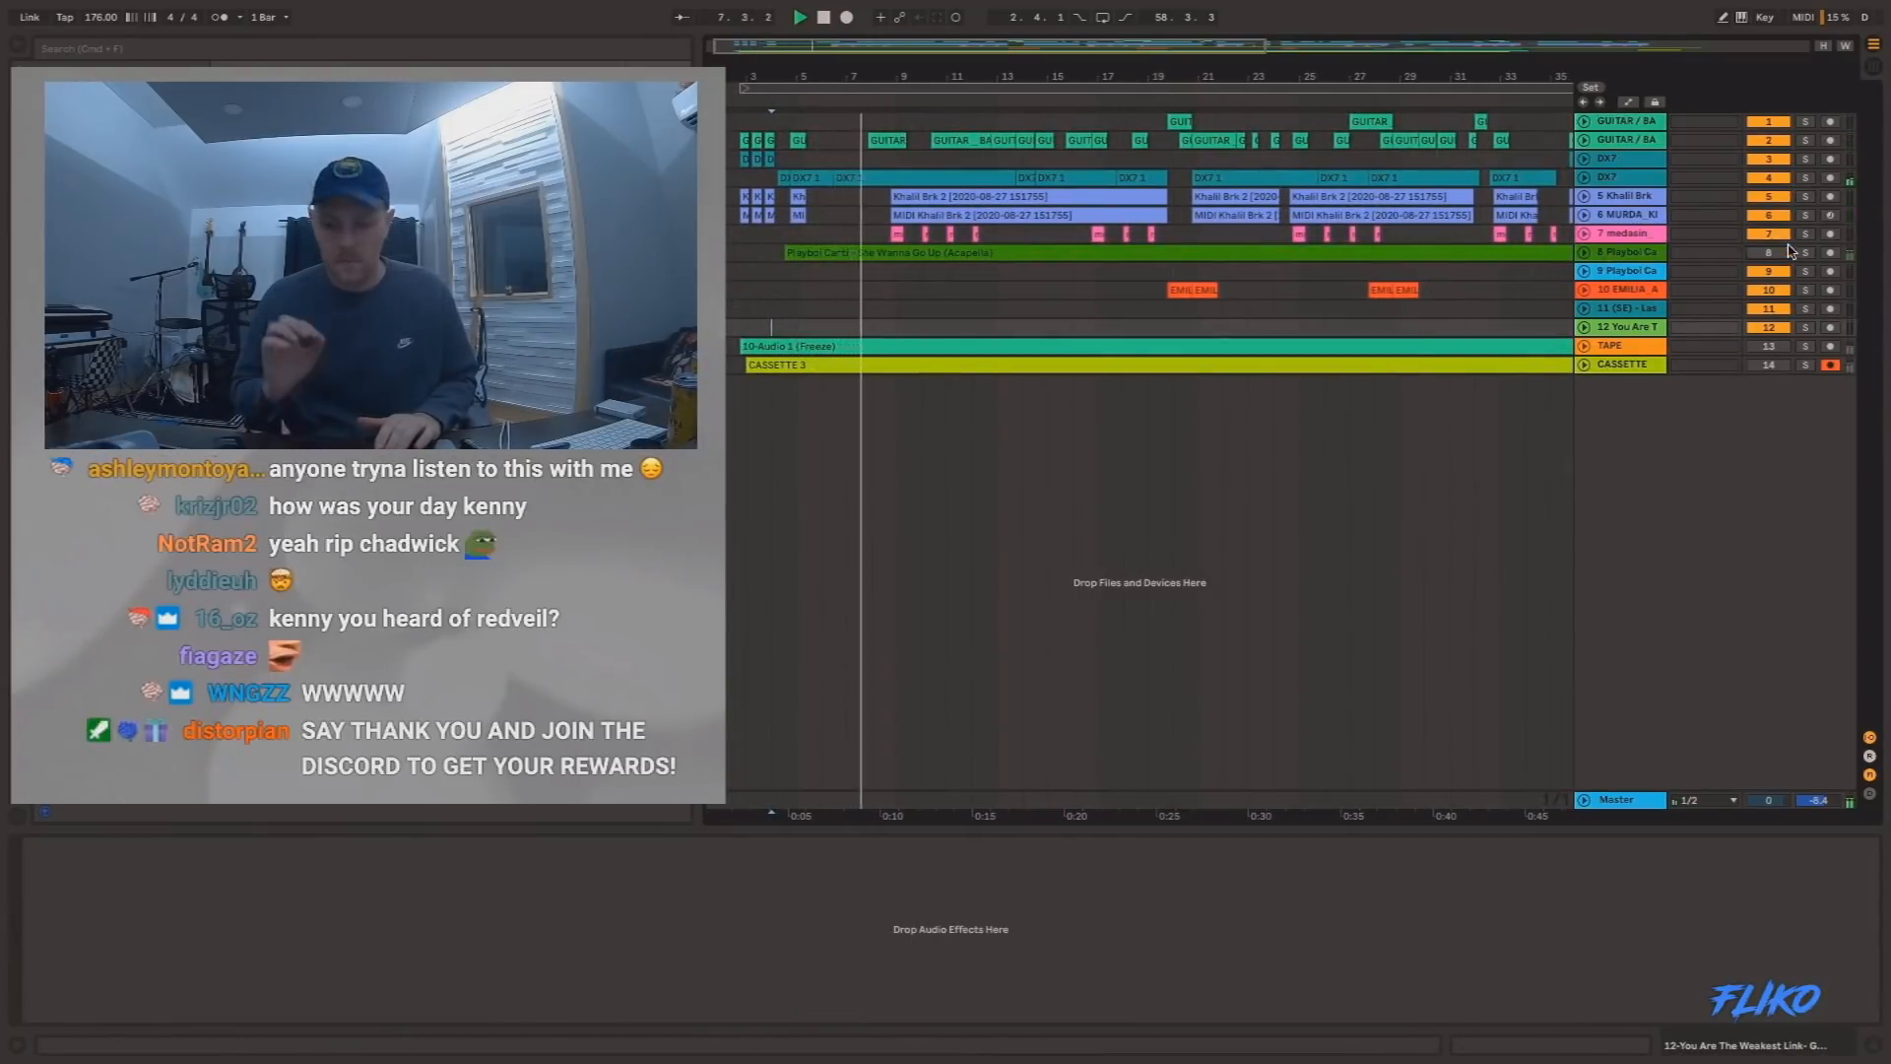
Unfold track 8, the Playboi Carti acapella, plus the Khalil Brk, MURDA_KICK and medasin tracks above it.
click(1584, 253)
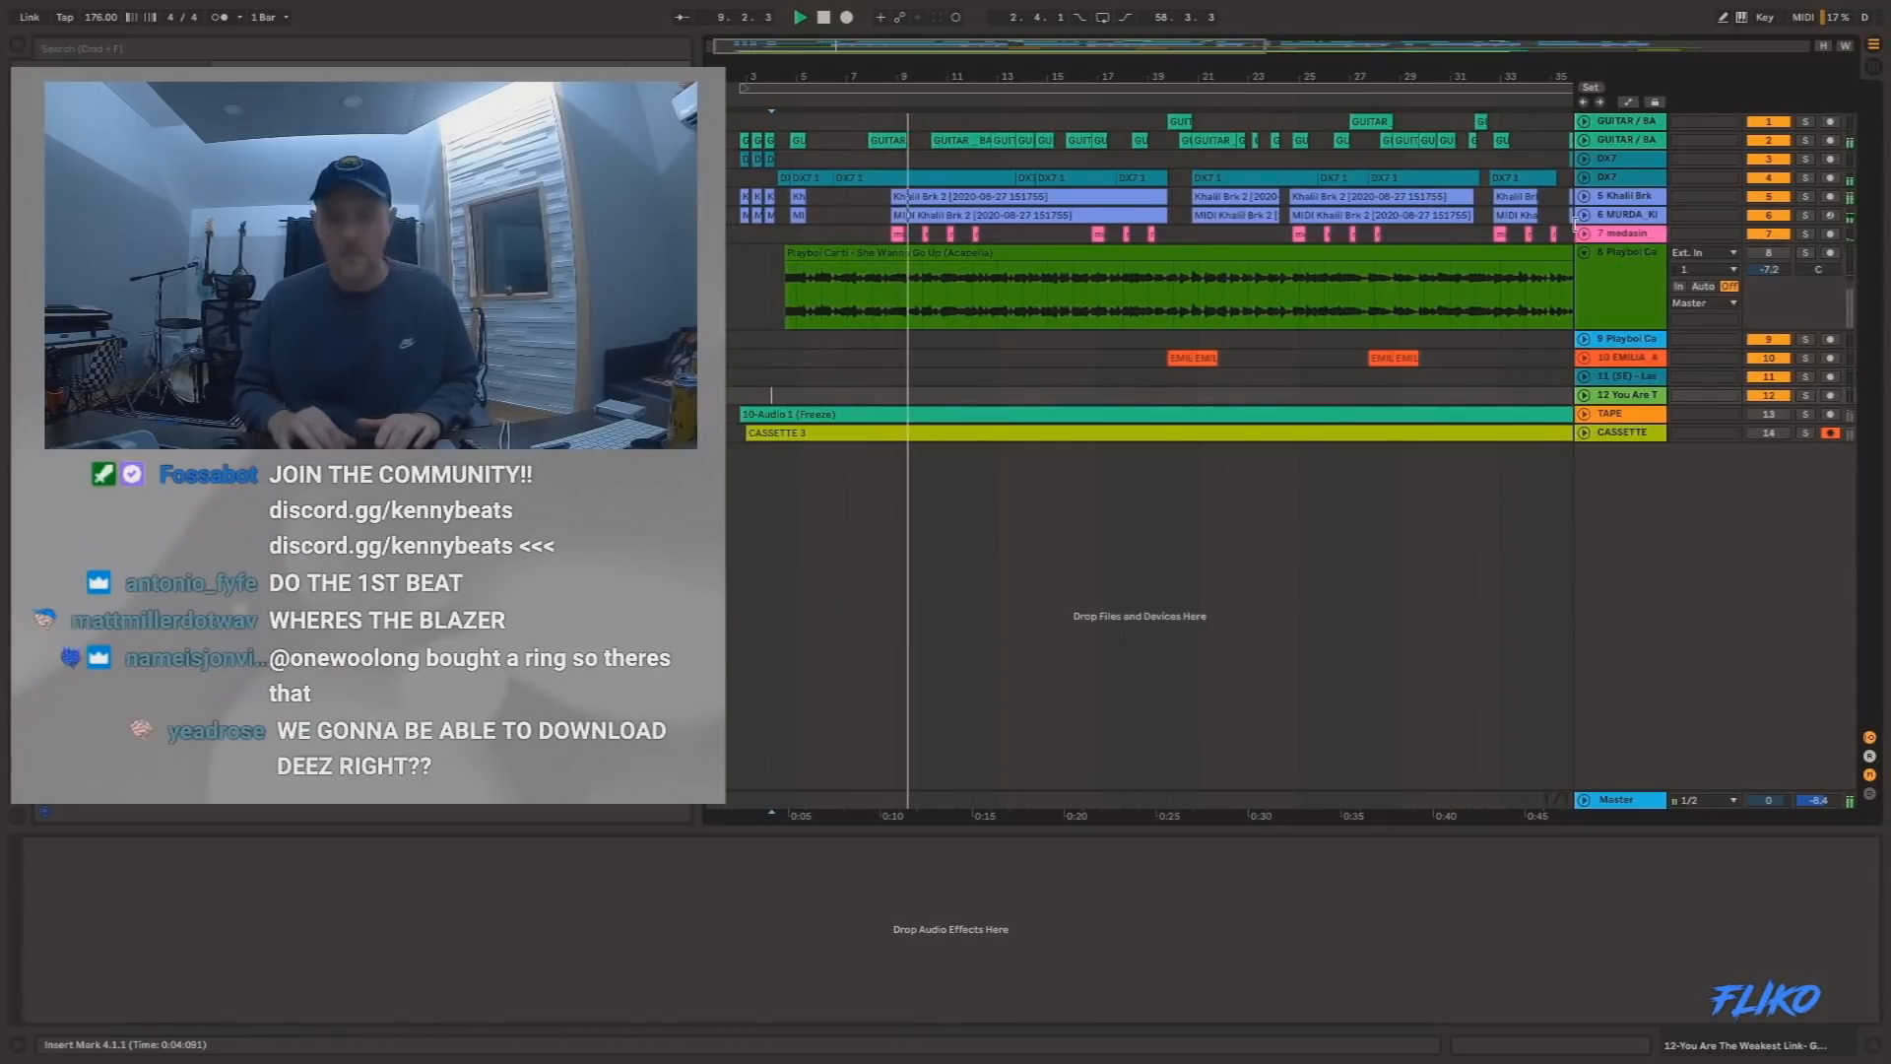
click(1585, 214)
click(1584, 196)
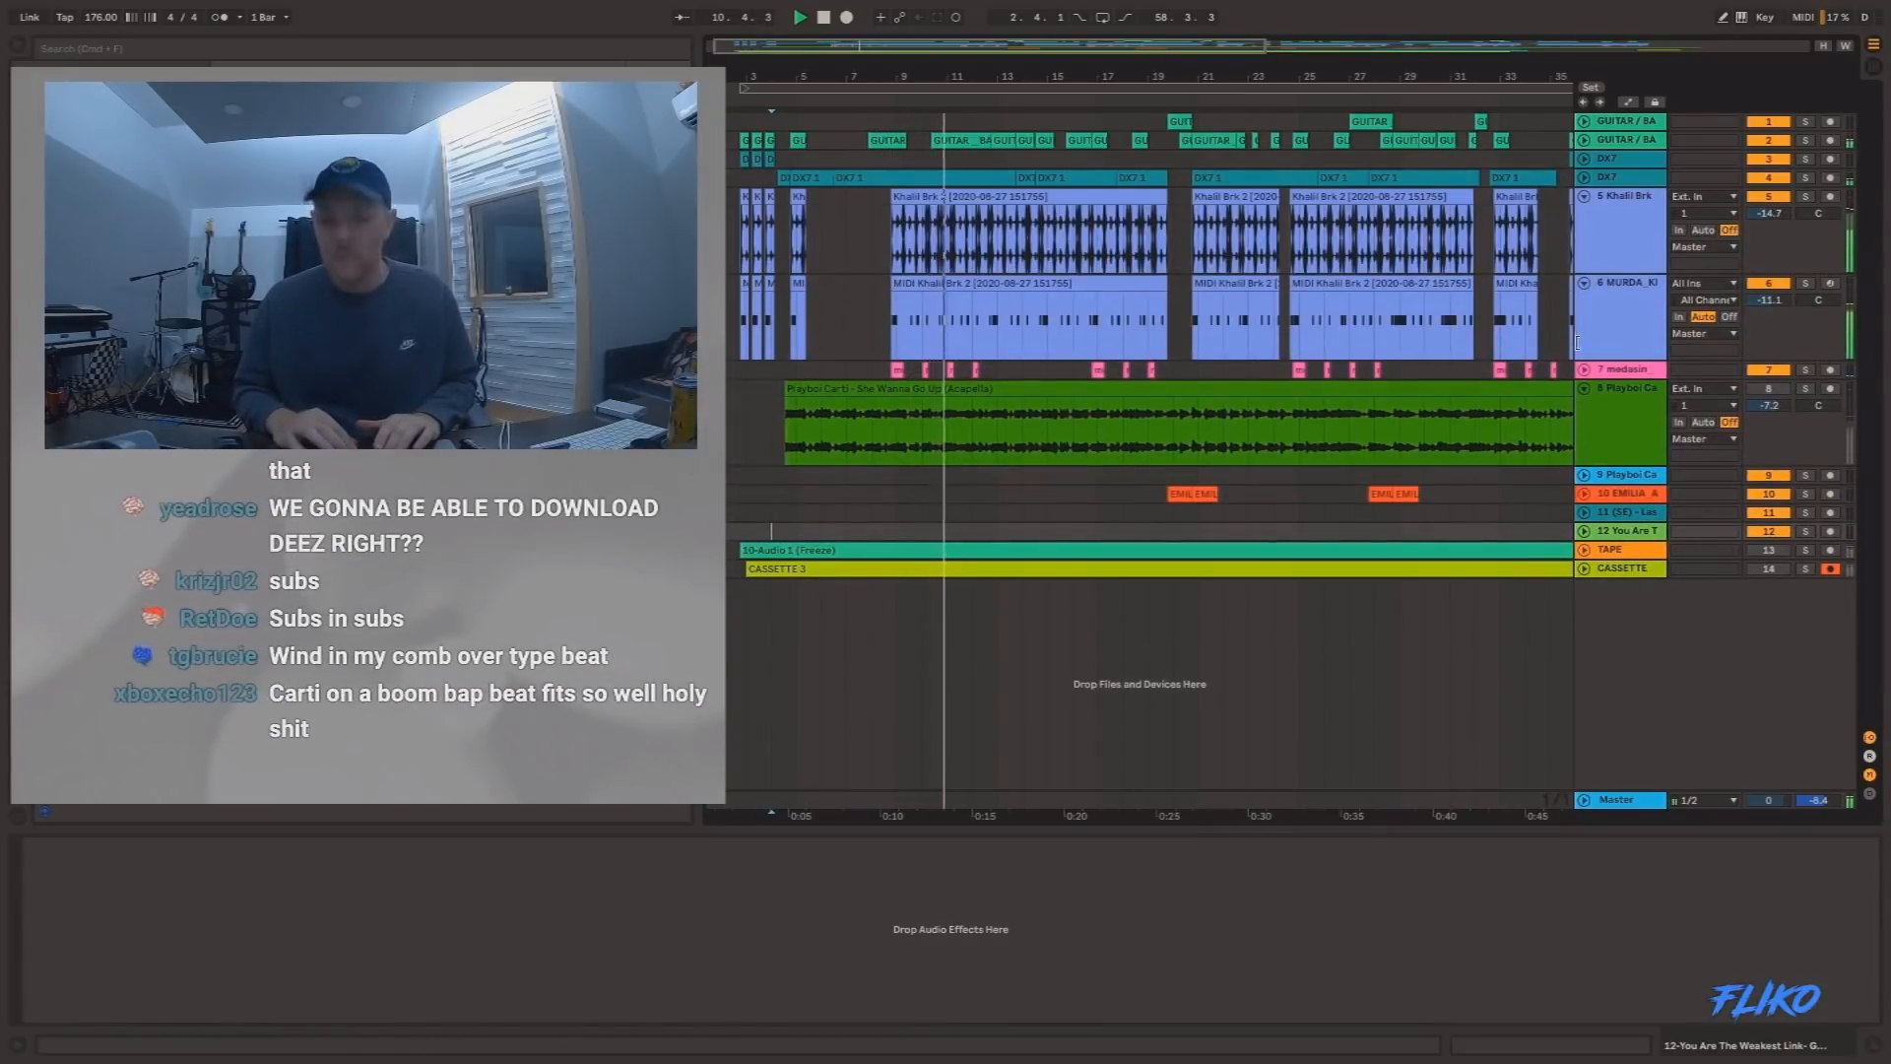
click(1584, 371)
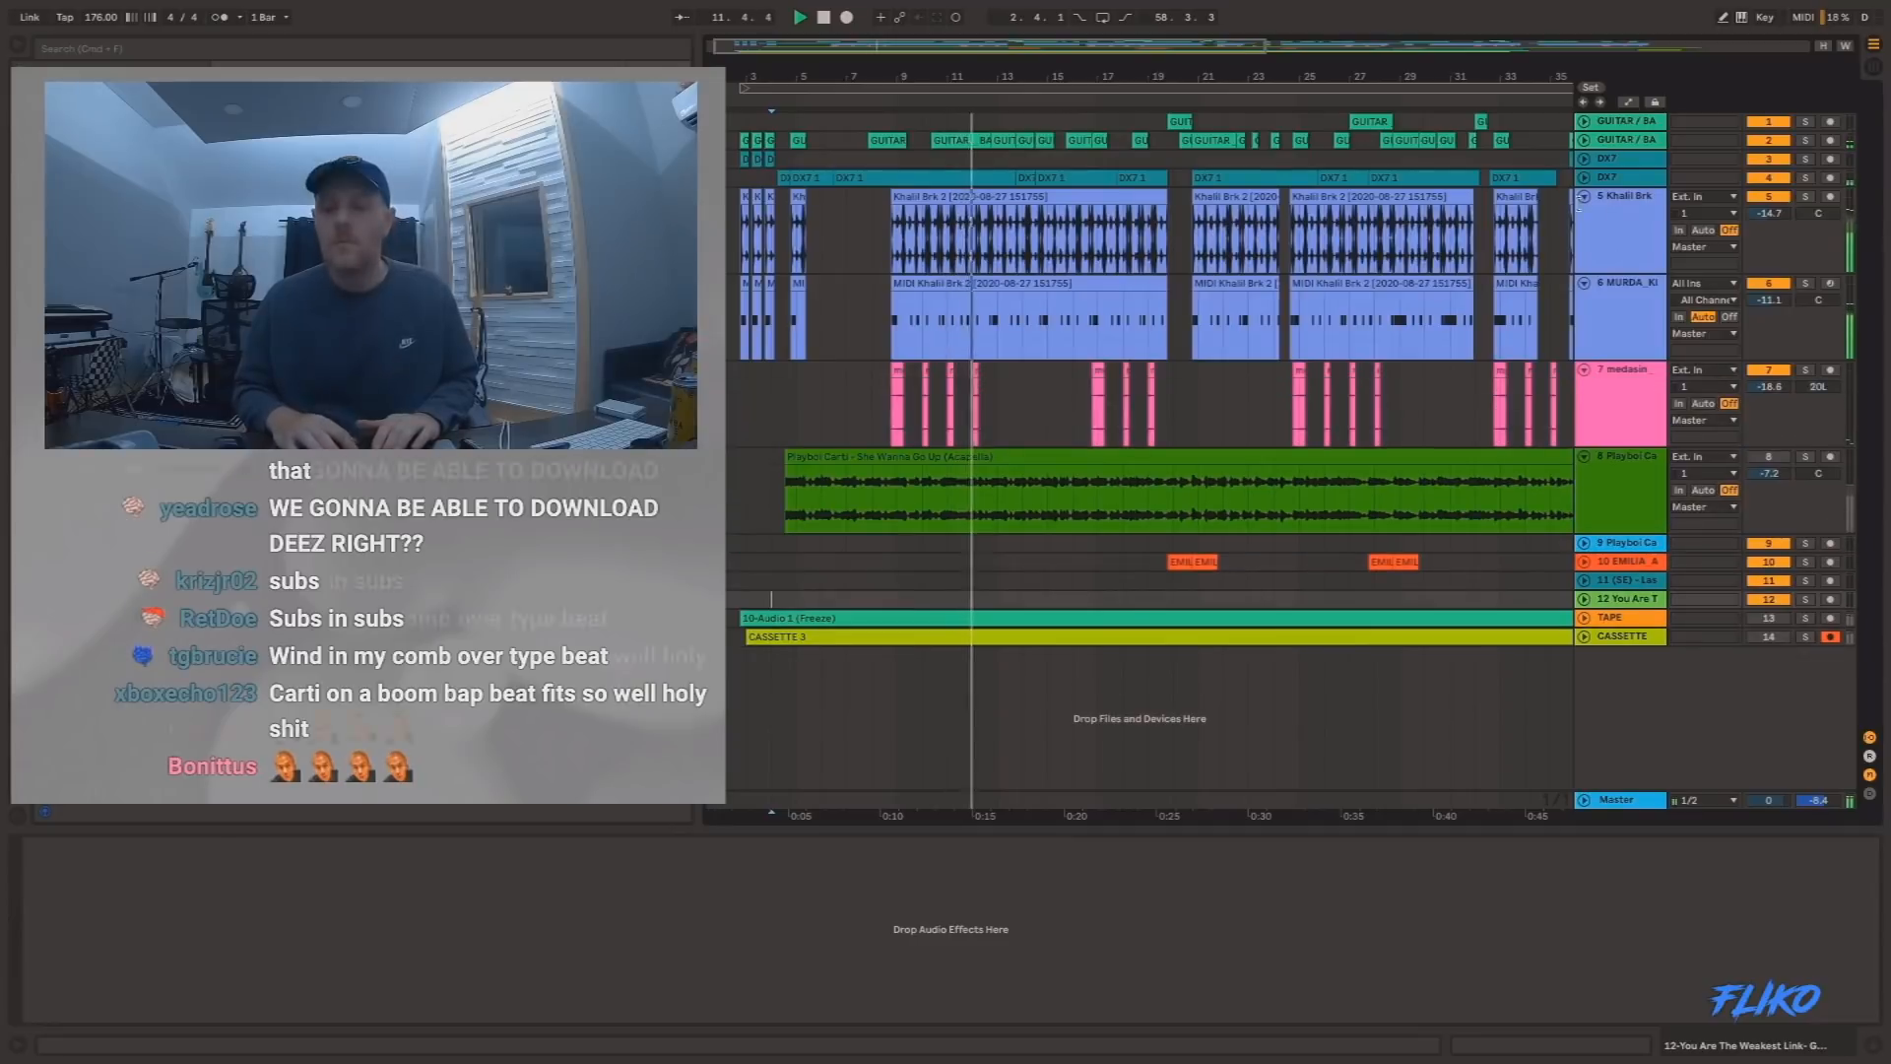
Unfold track 4, the DX7 part, and both GUITAR / BASS tracks to show their waveforms.
click(1584, 178)
click(1593, 138)
click(1584, 139)
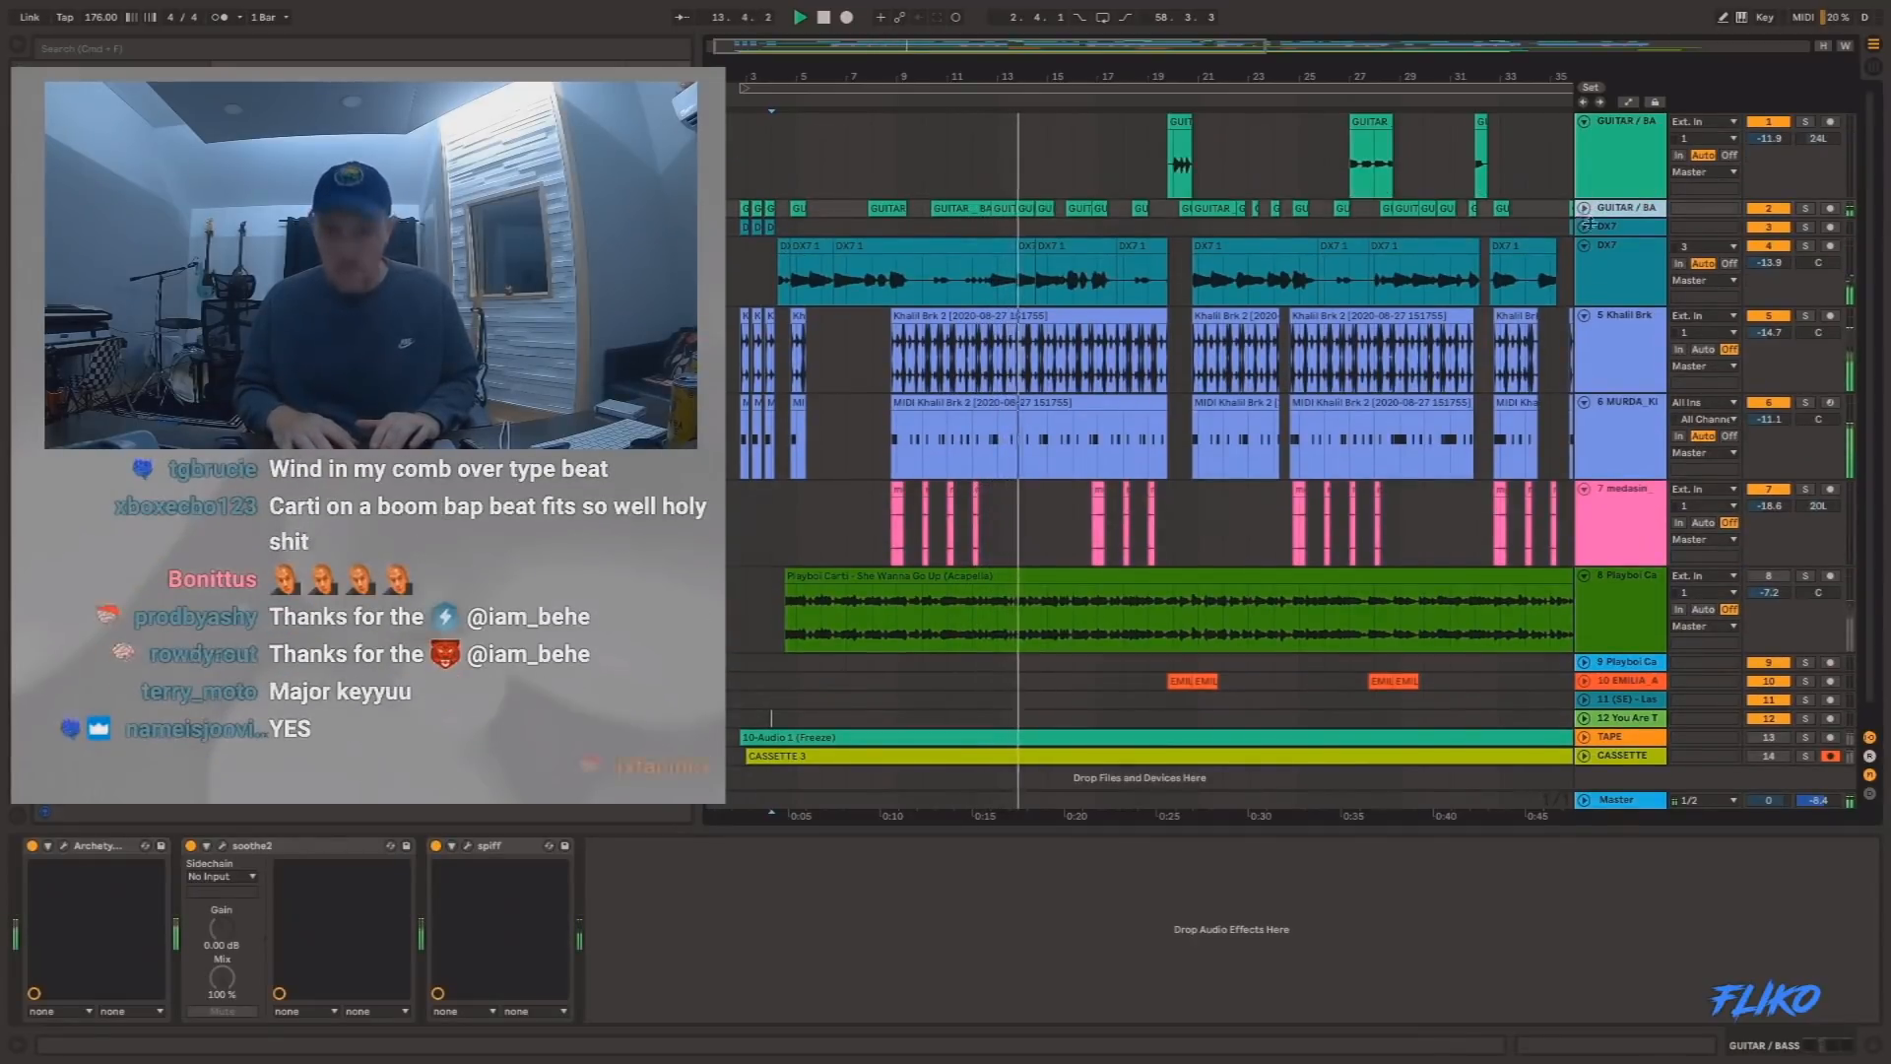
click(1584, 122)
Audition the DX7 clip on track 4 soloed from about bar 14 to 17, and inspect its Little Plate reverb.
click(1067, 311)
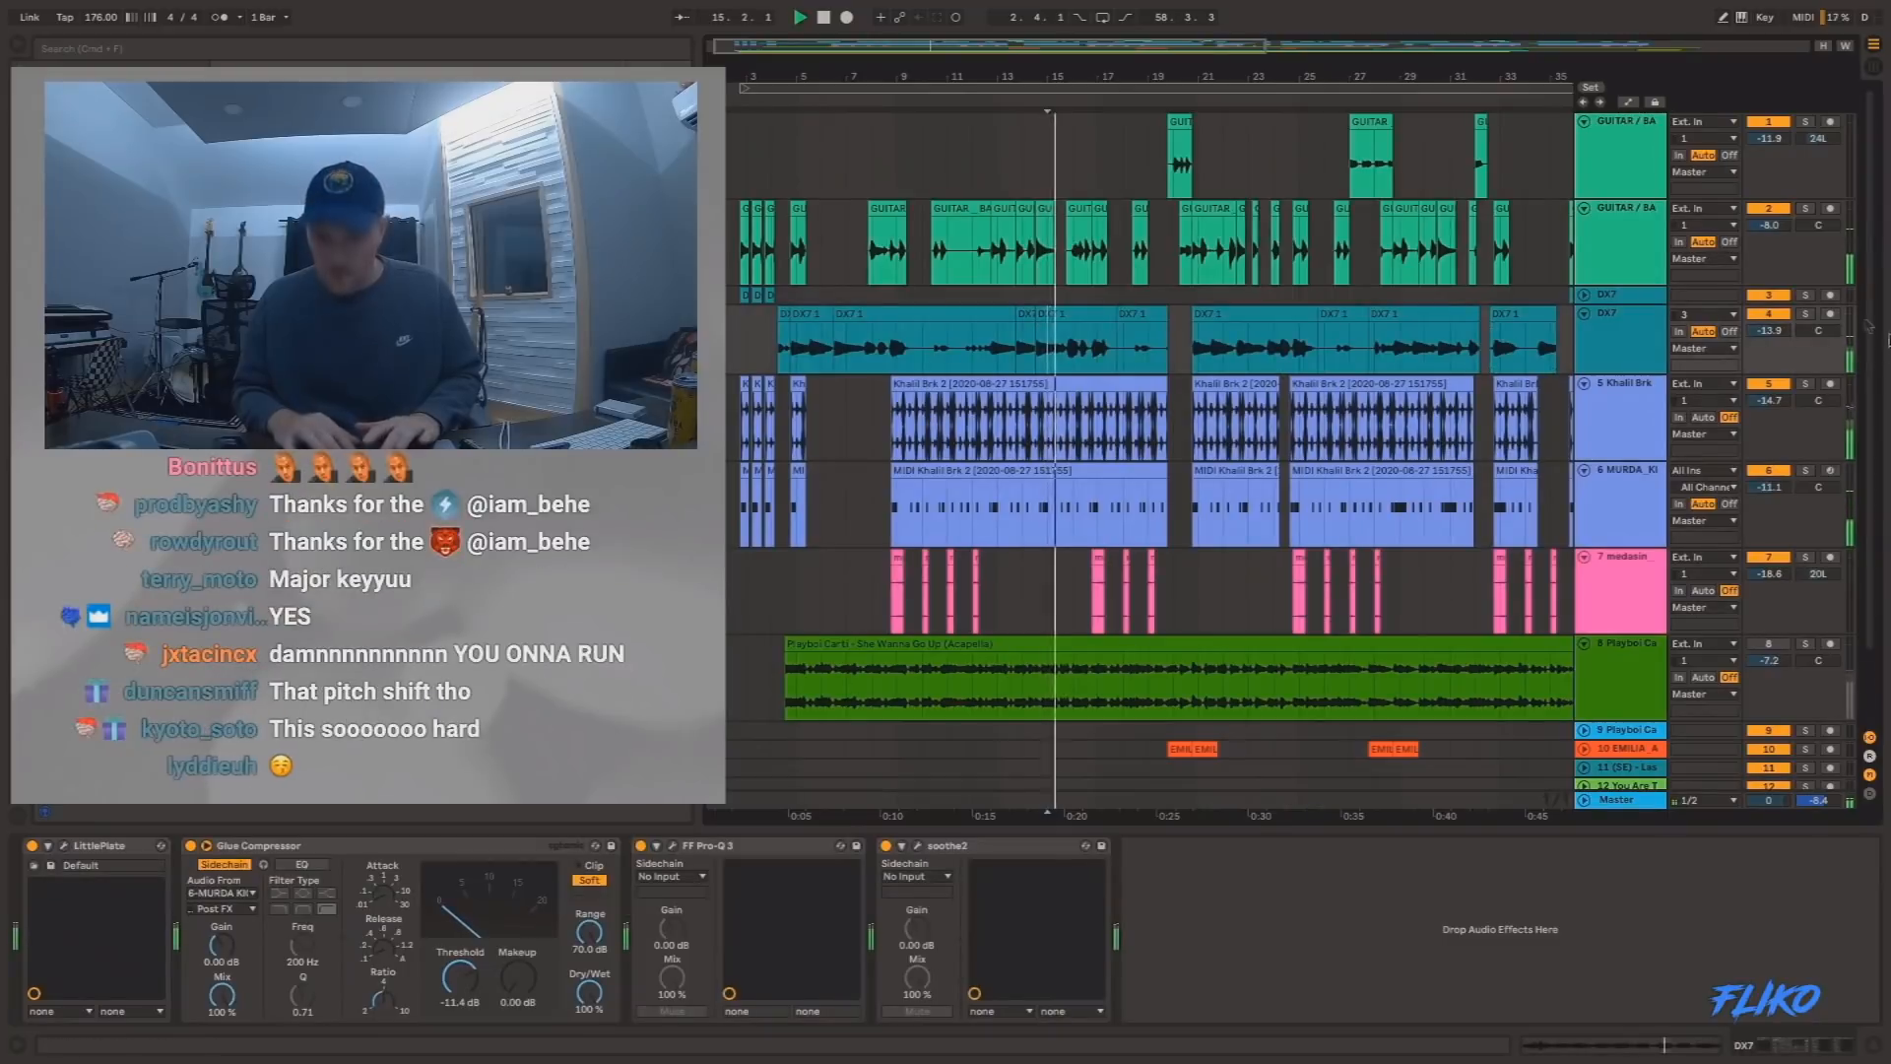
click(1067, 311)
key(space)
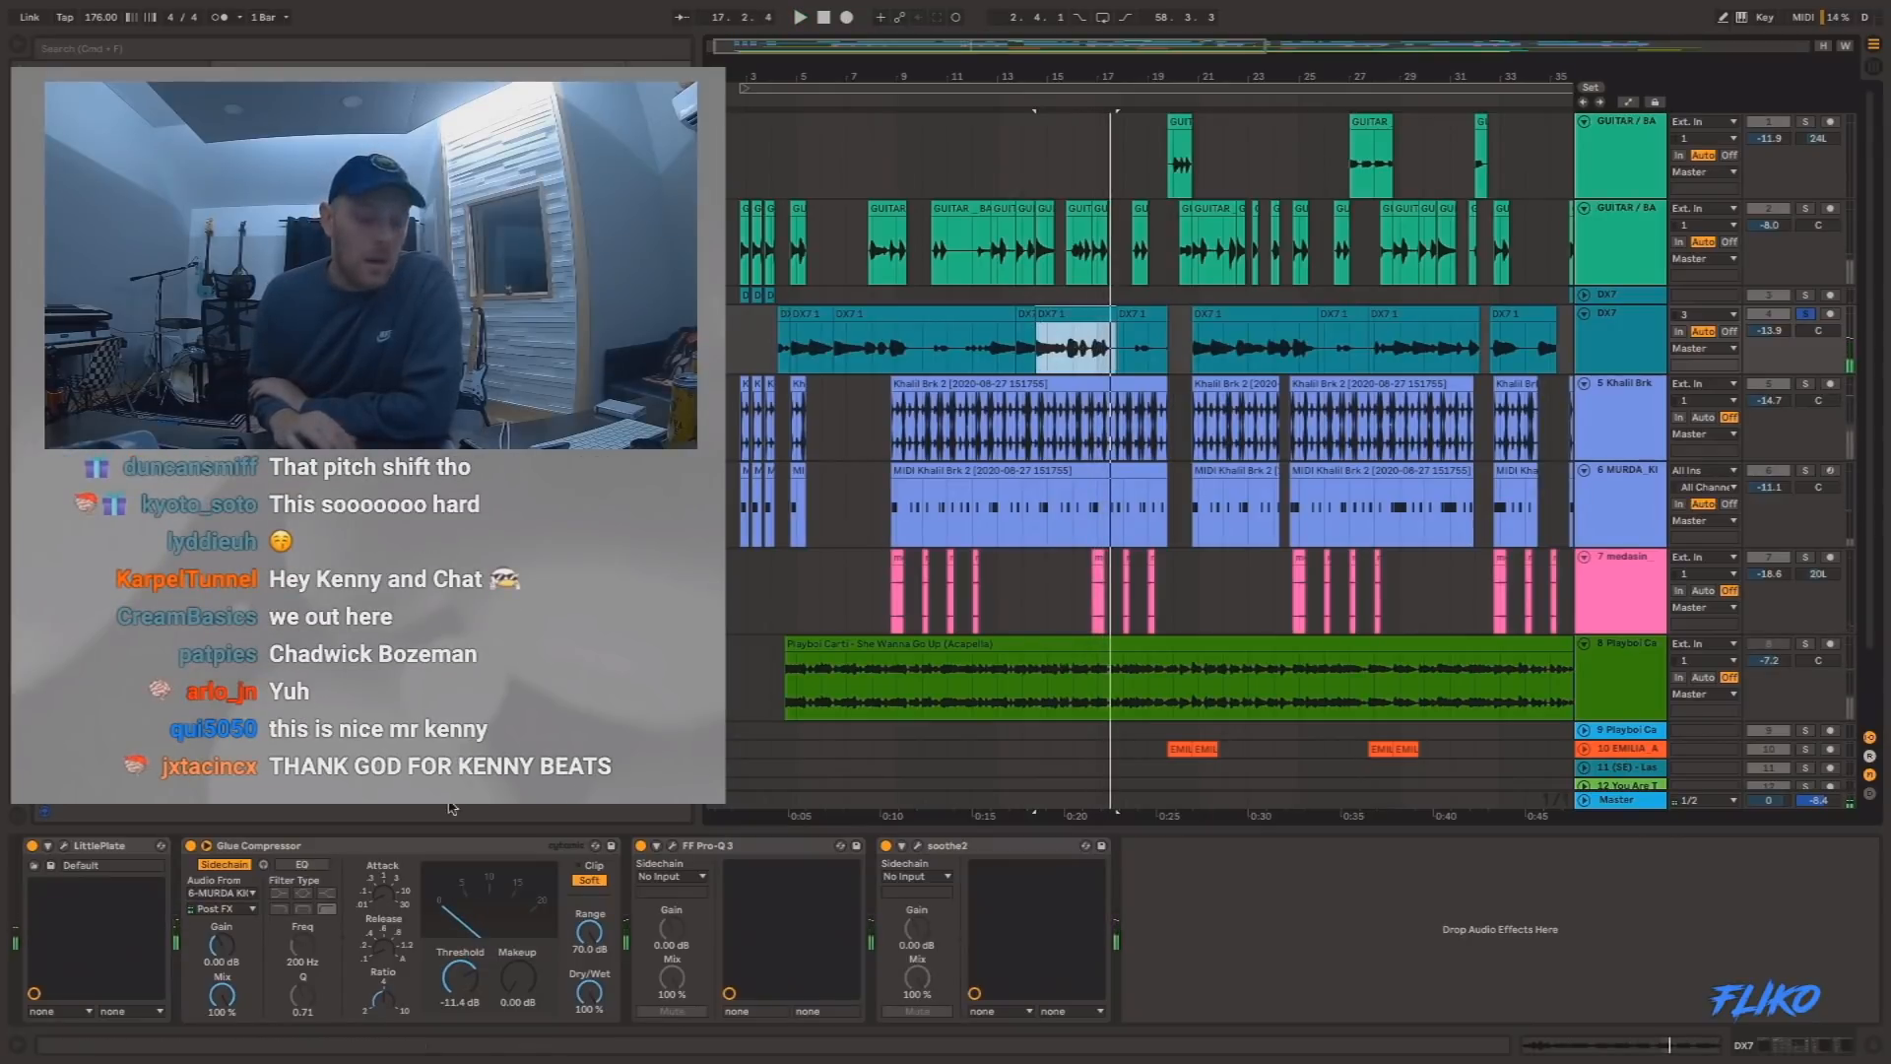
click(64, 845)
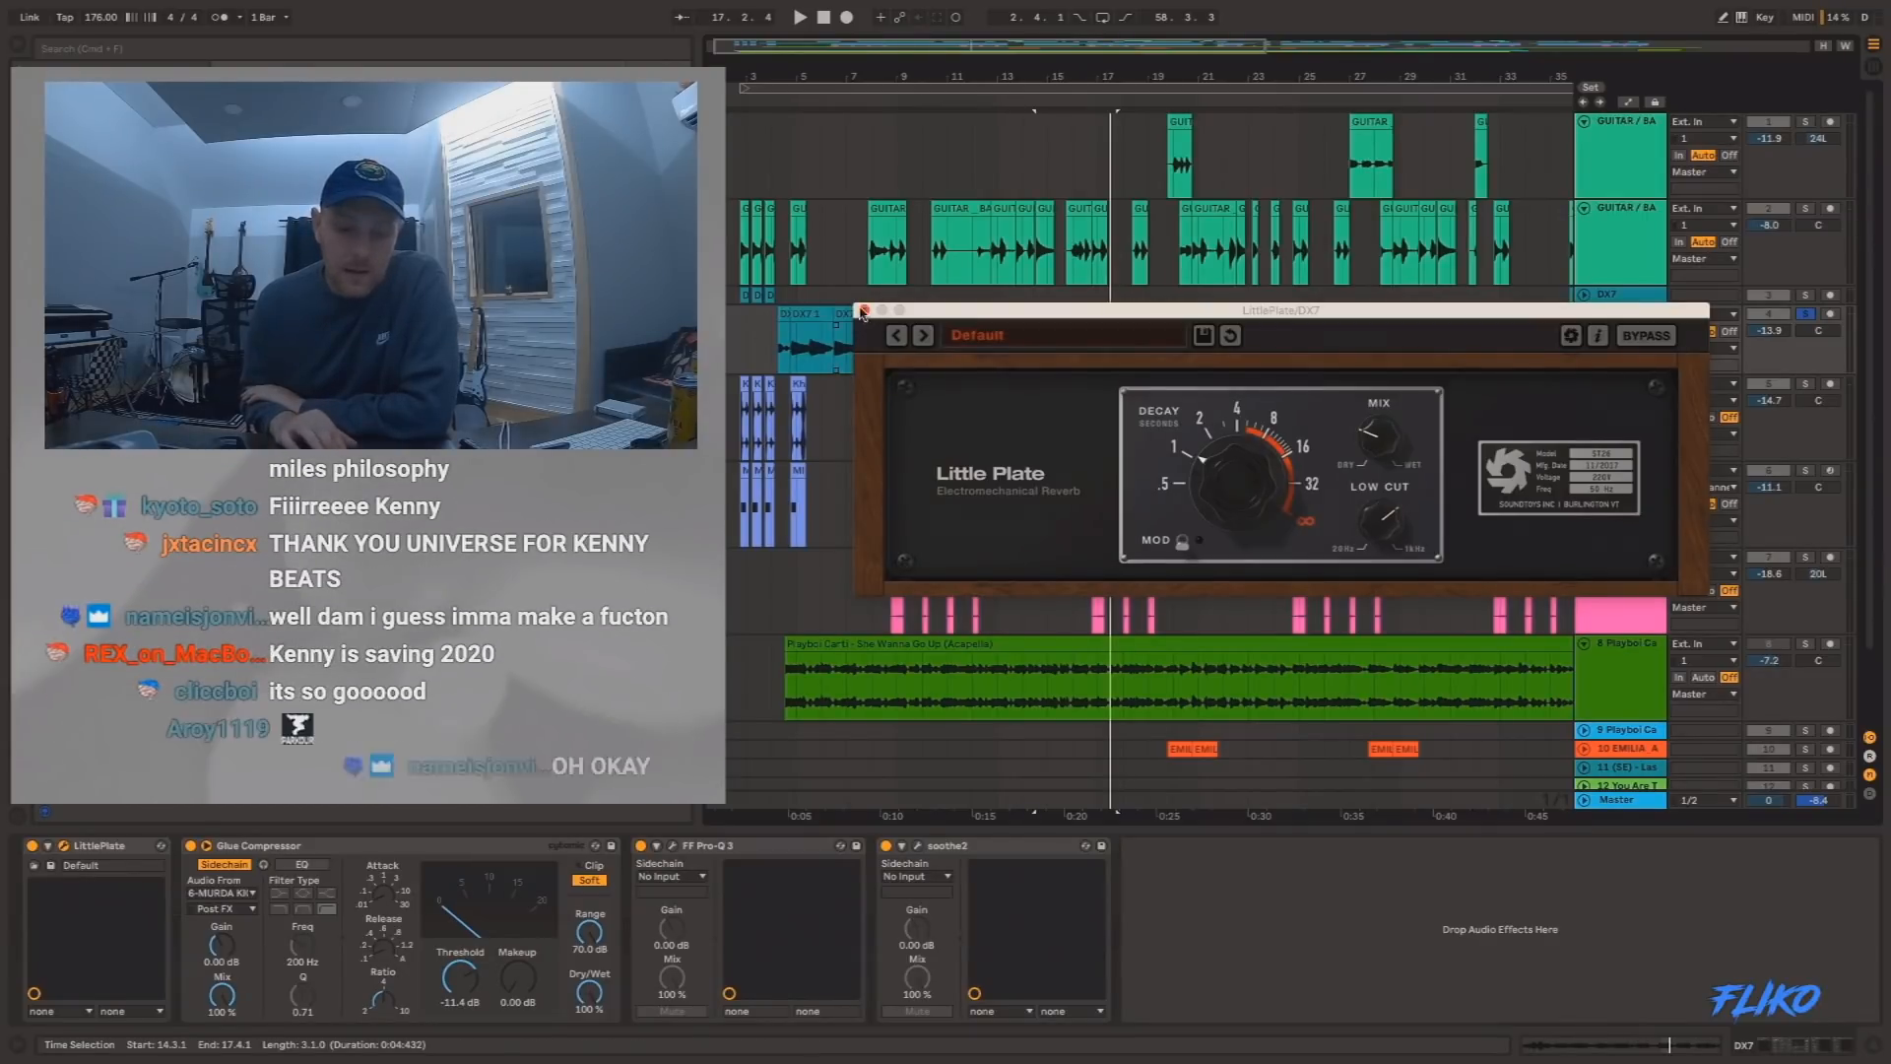
click(865, 309)
Play the soloed DX7 clip that starts at 4.4.1 and stop playback after it.
click(751, 360)
click(813, 315)
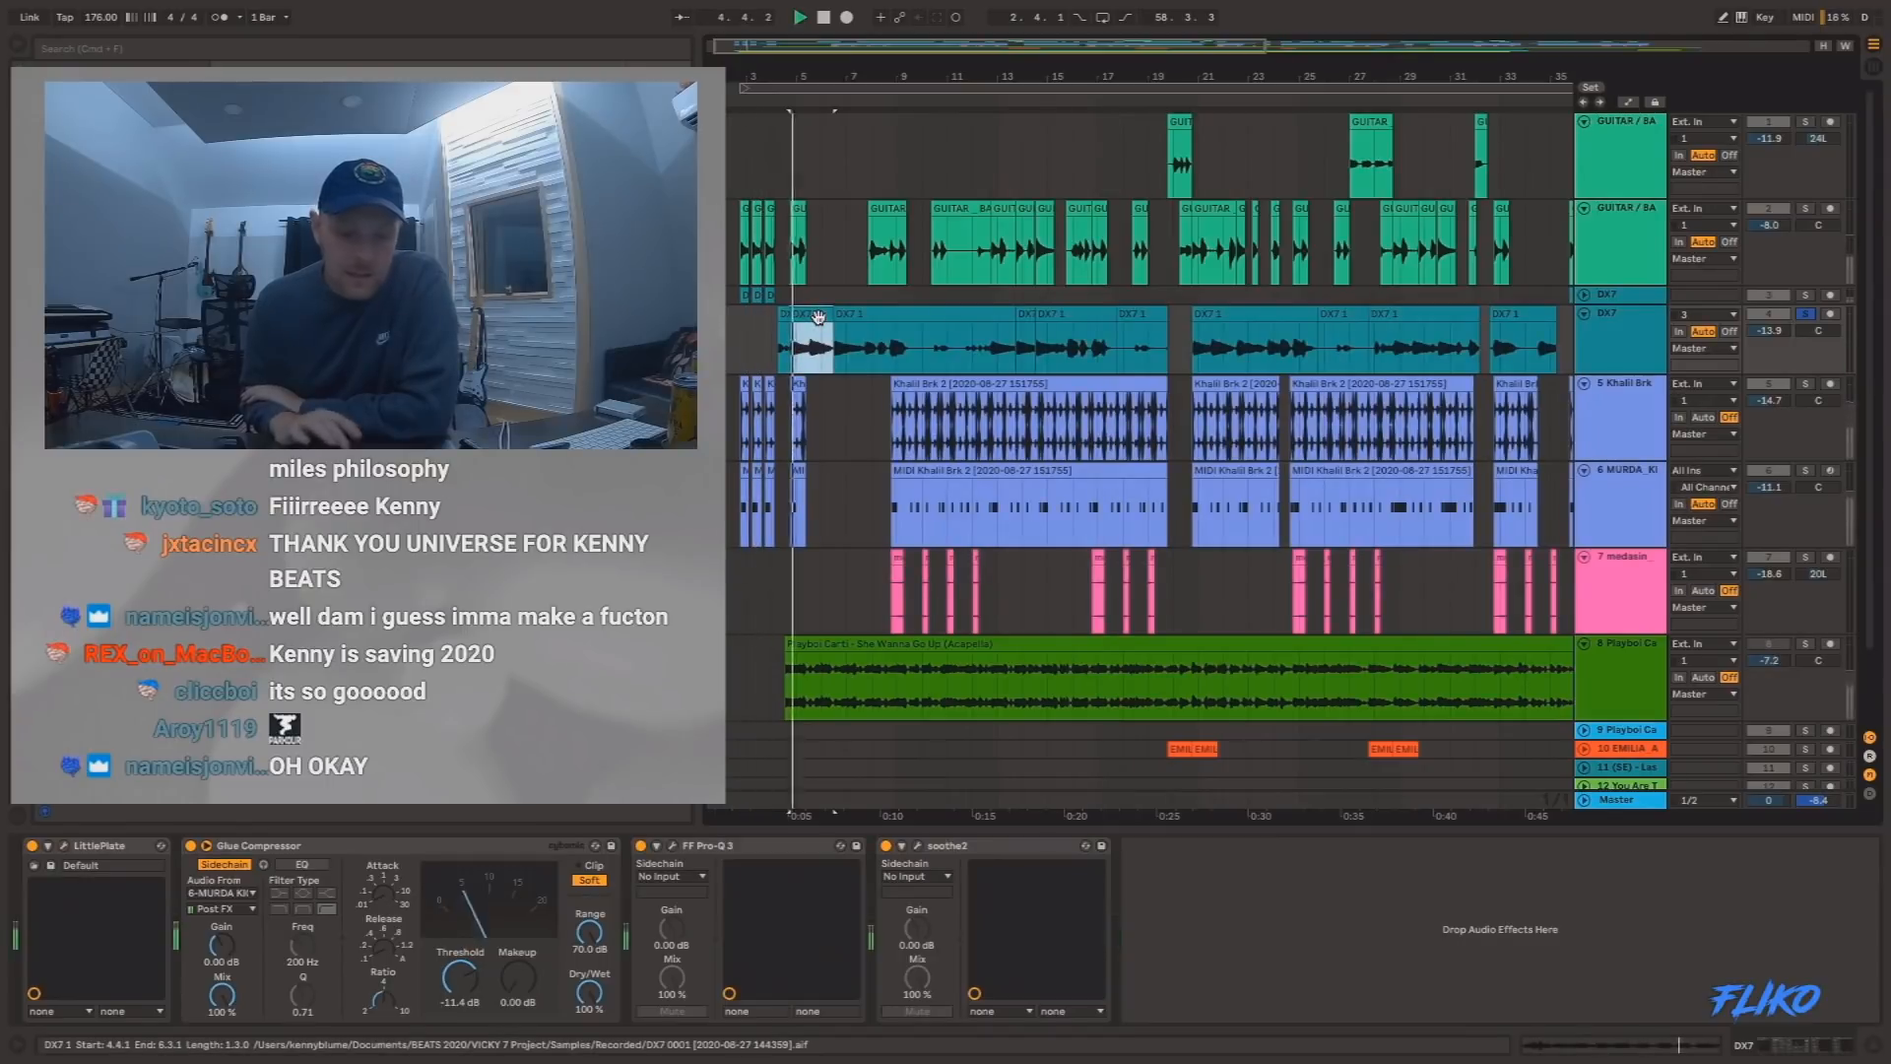
key(space)
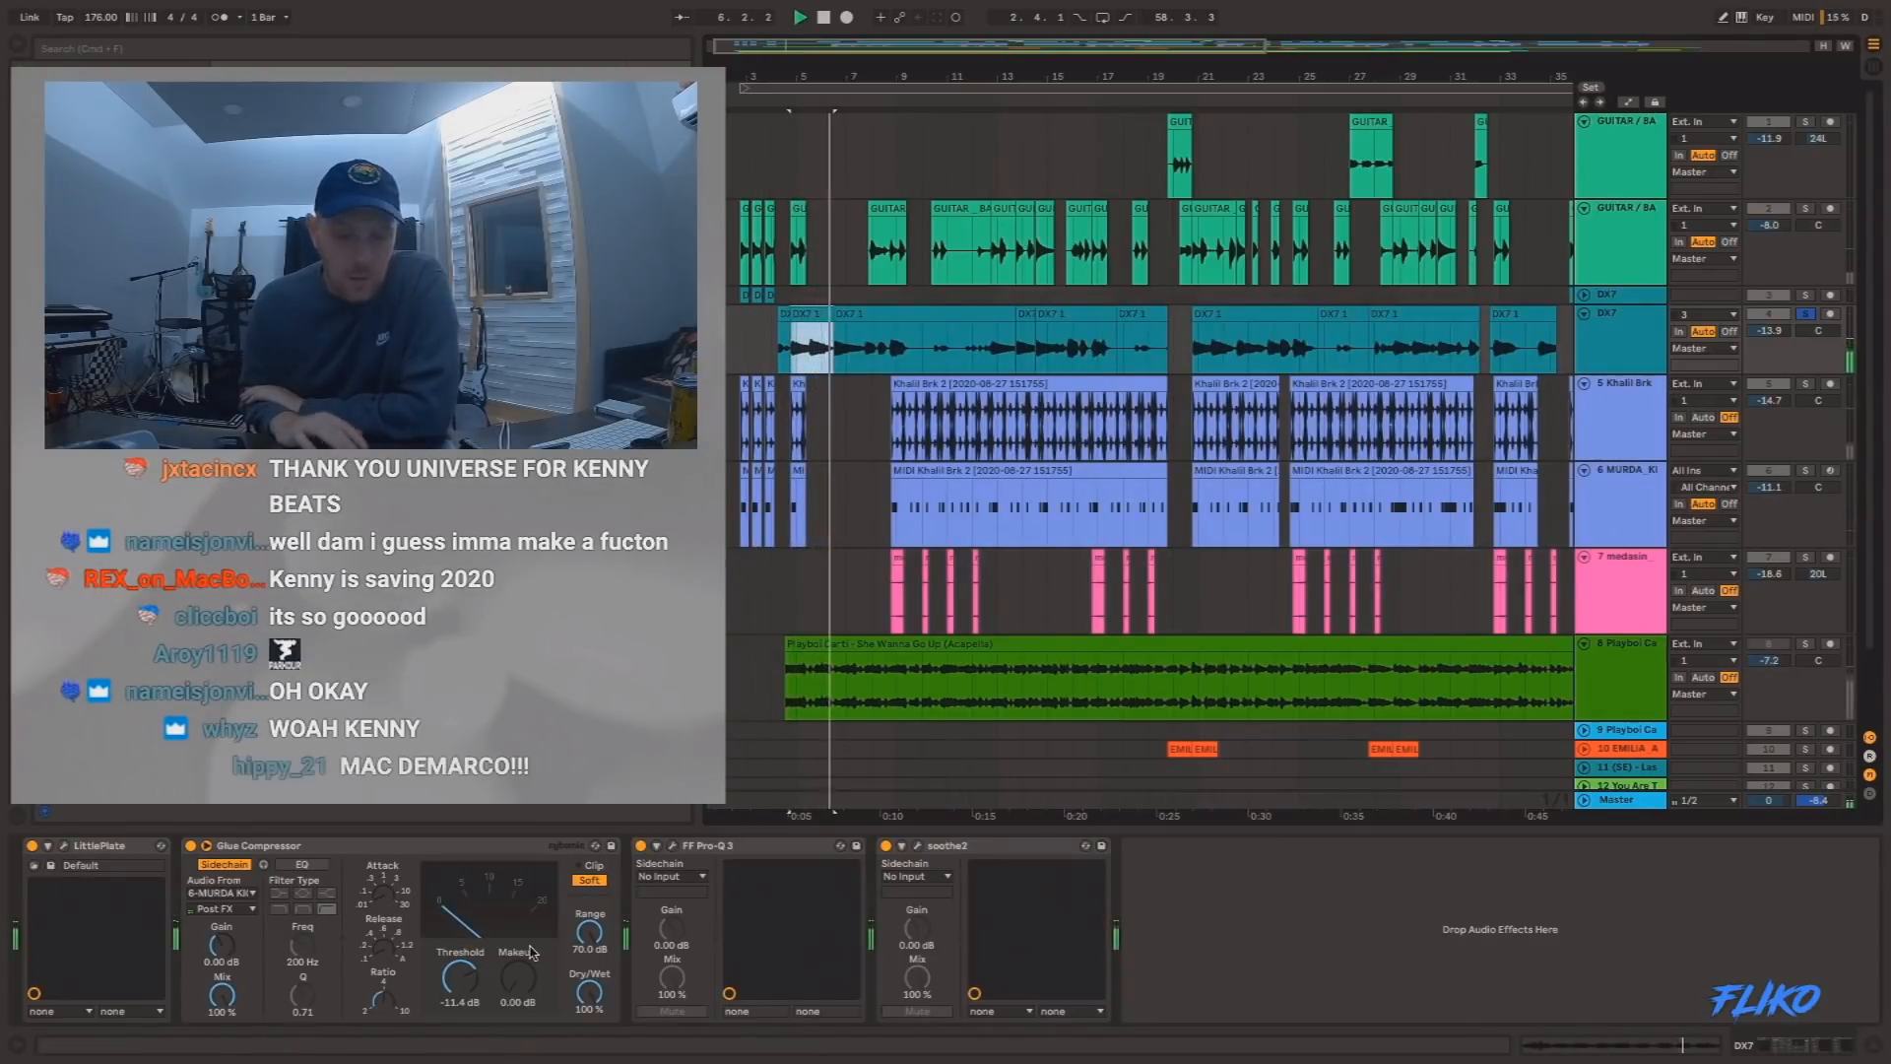
Unsolo the DX7 track and play the full beat from 2.4.1.
click(1811, 314)
click(739, 261)
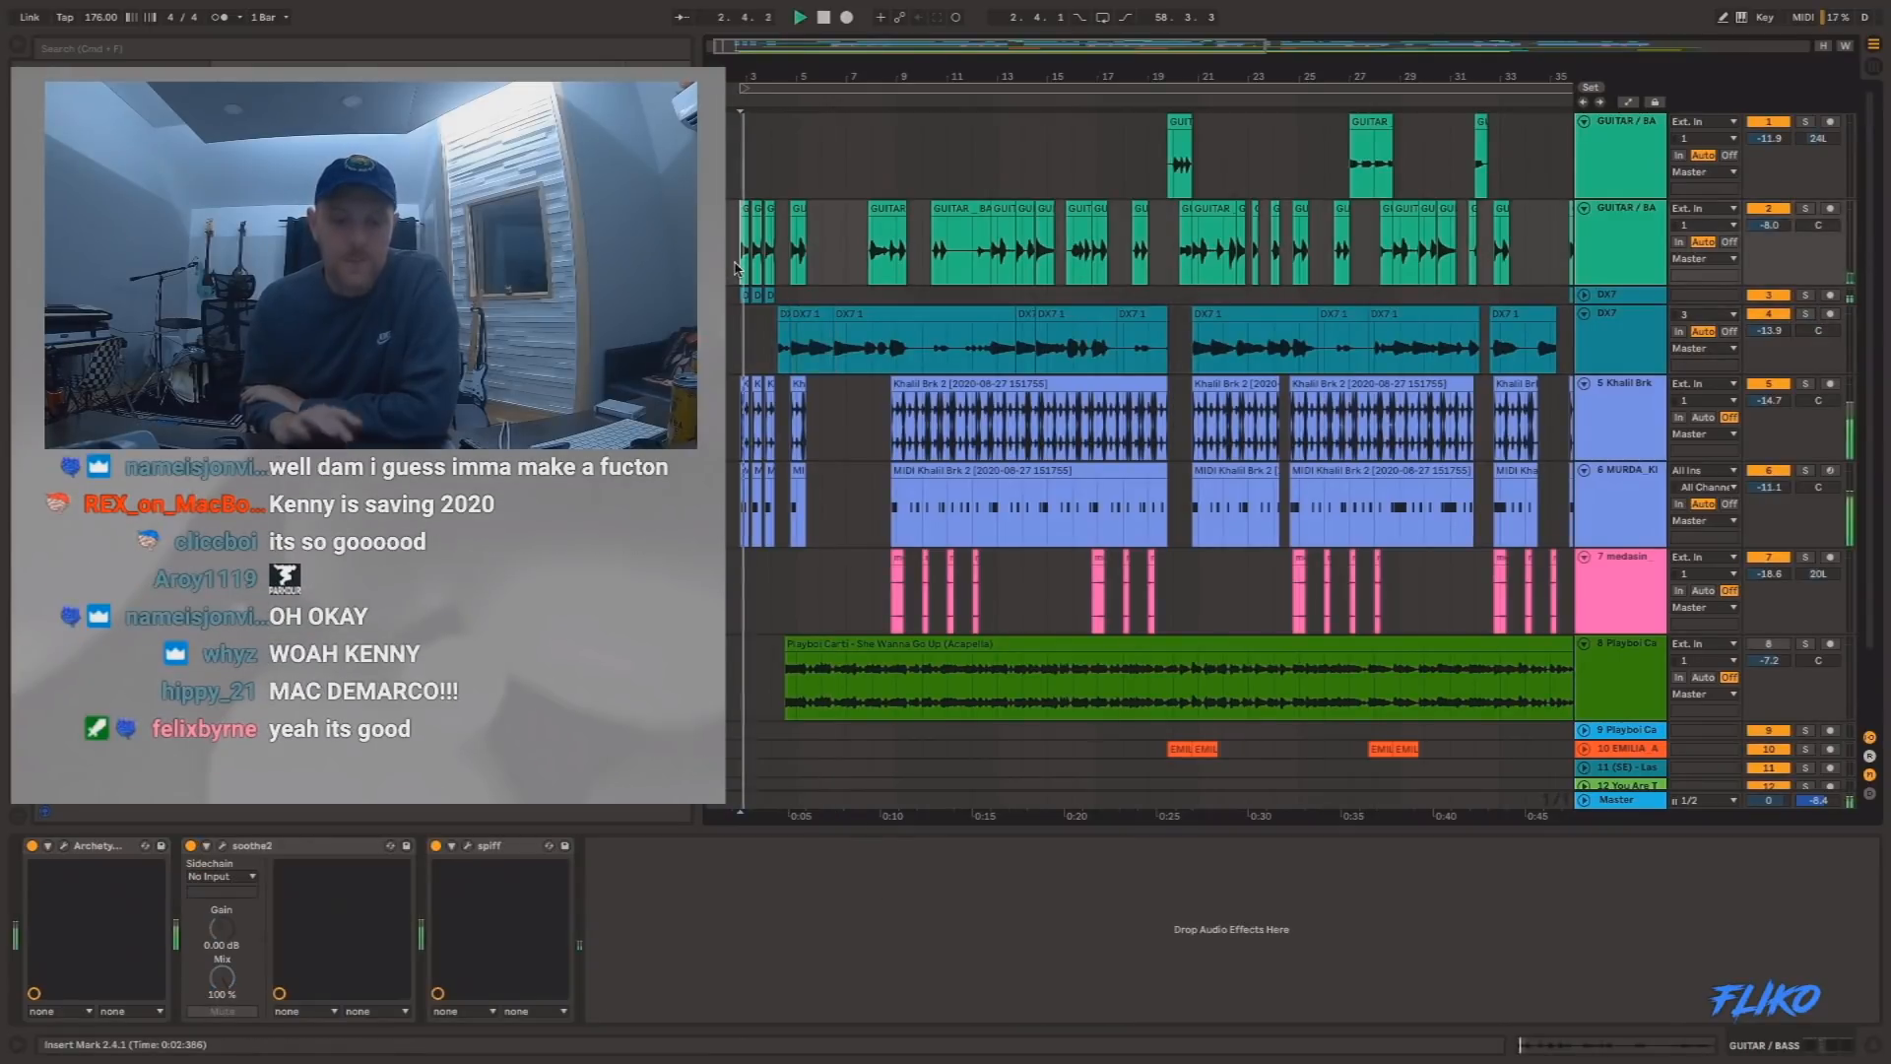
scroll(889, 332, down, 3)
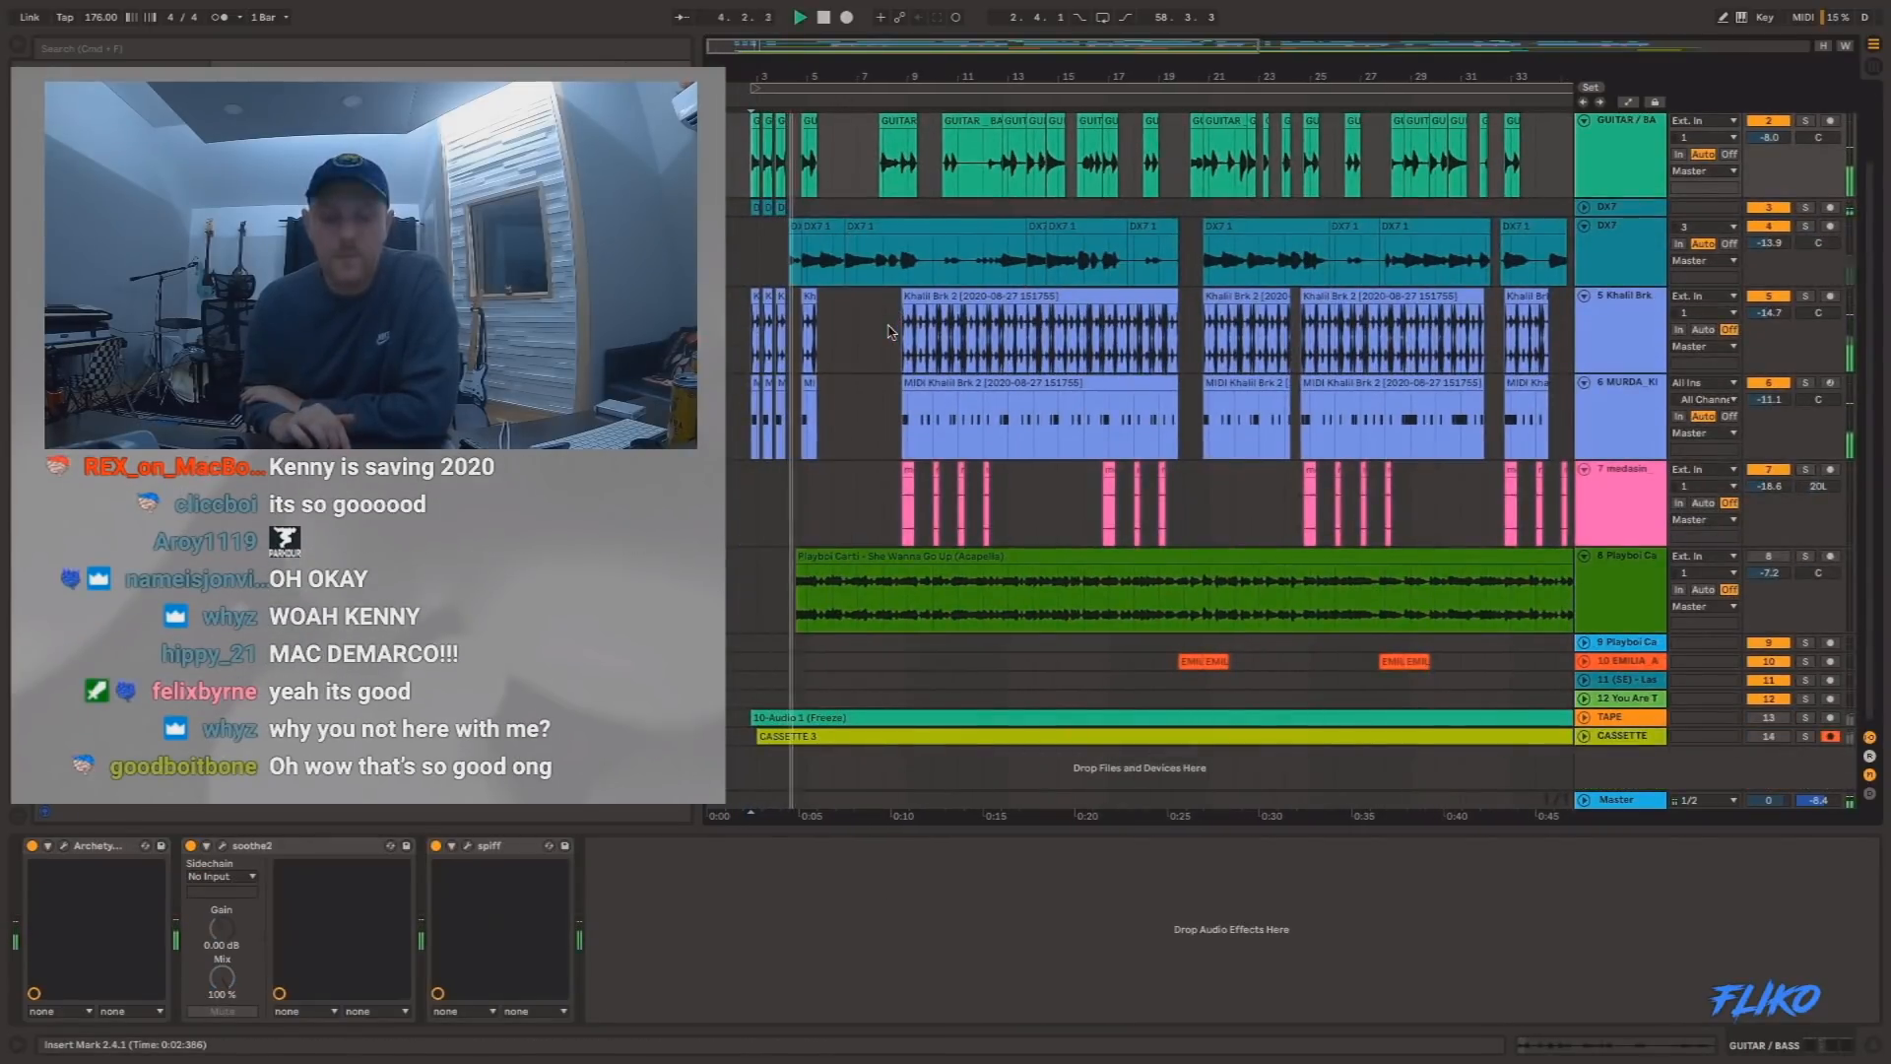
scroll(890, 332, up, 3)
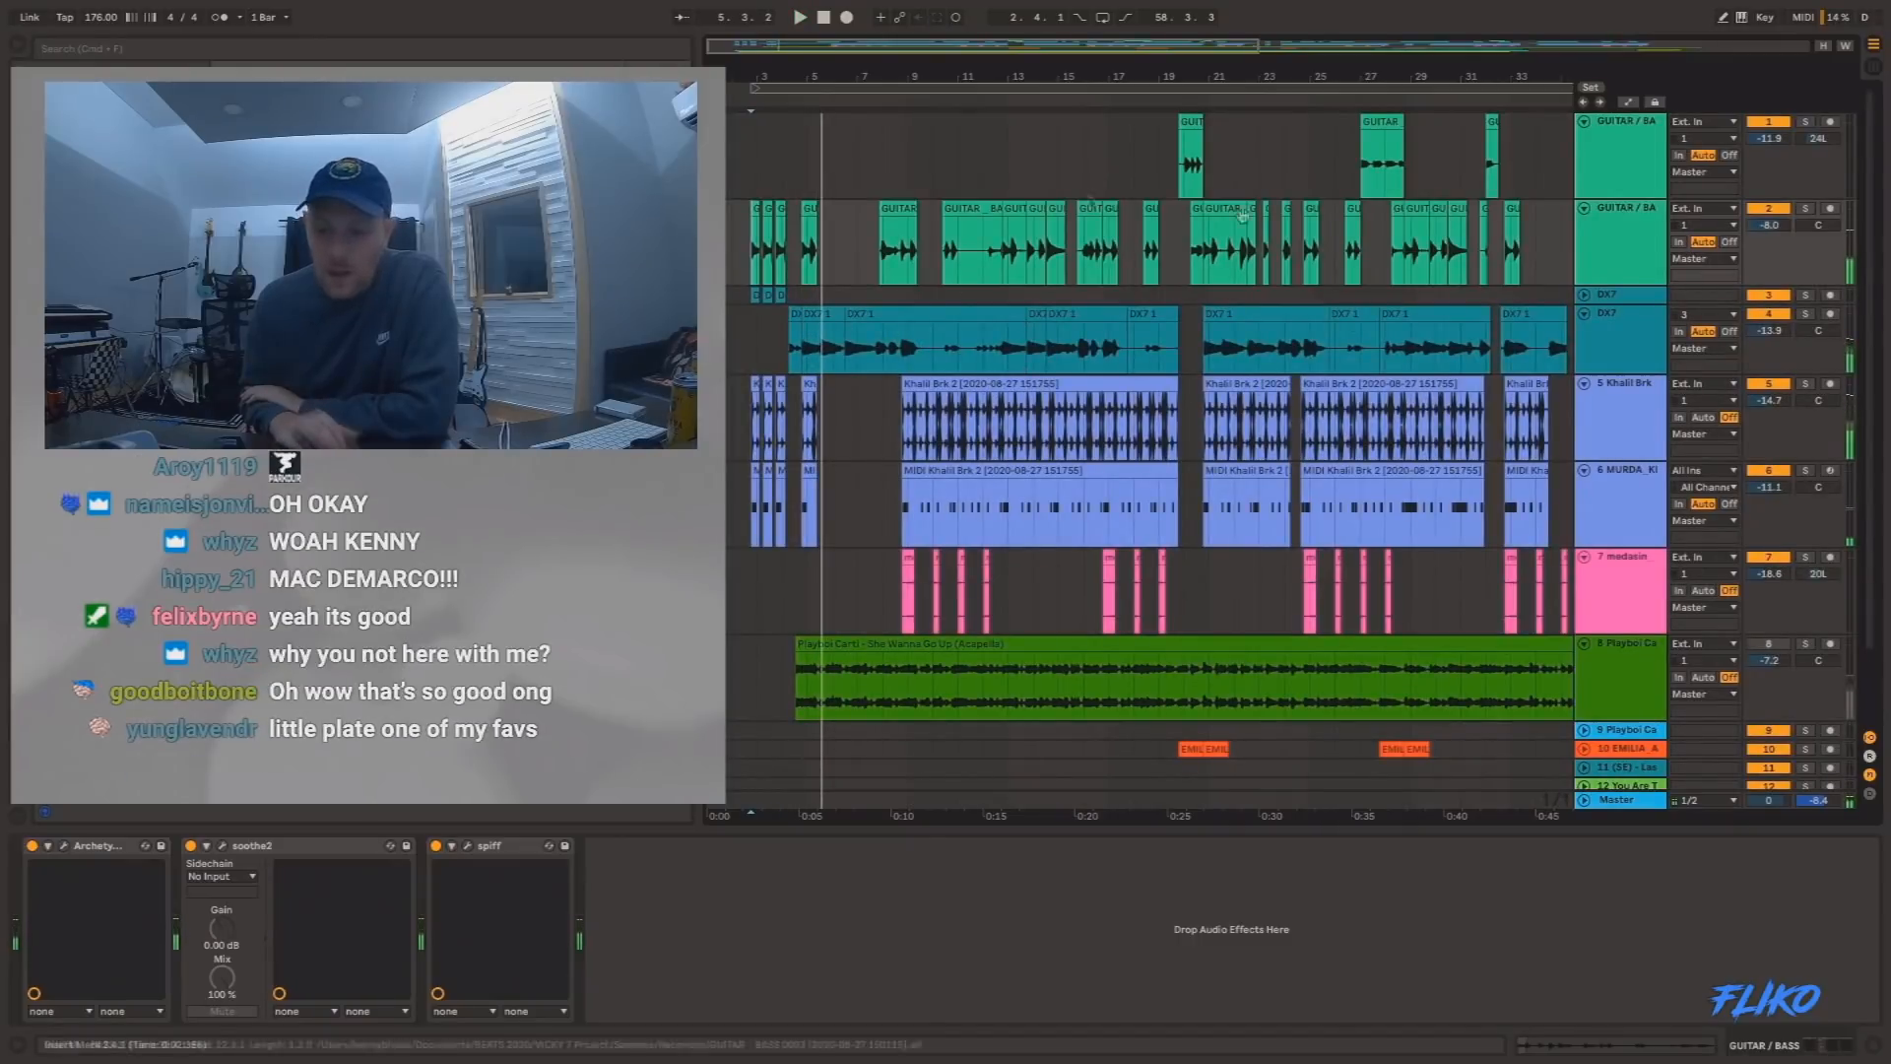
Solo track 2, the lower GUITAR / BASS track, and audition its clips from bar 12.
click(1809, 210)
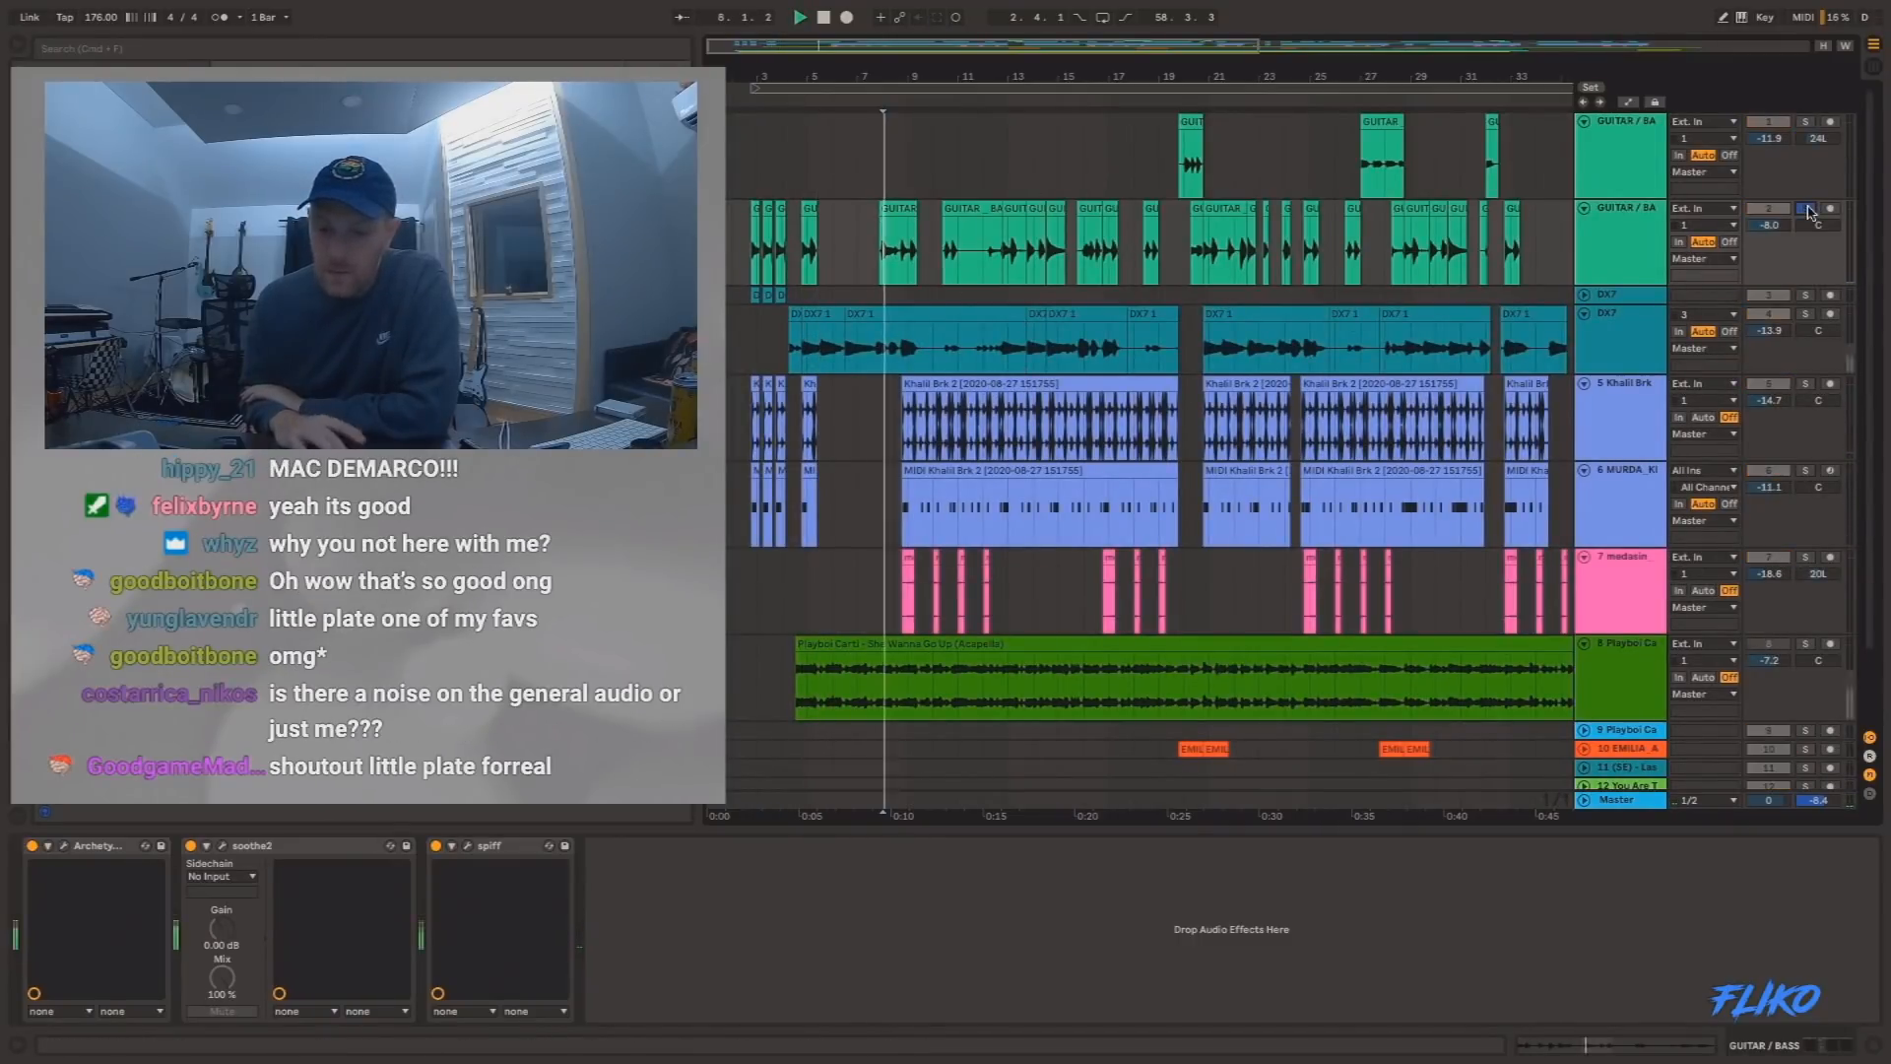
drag(943, 226, 1002, 224)
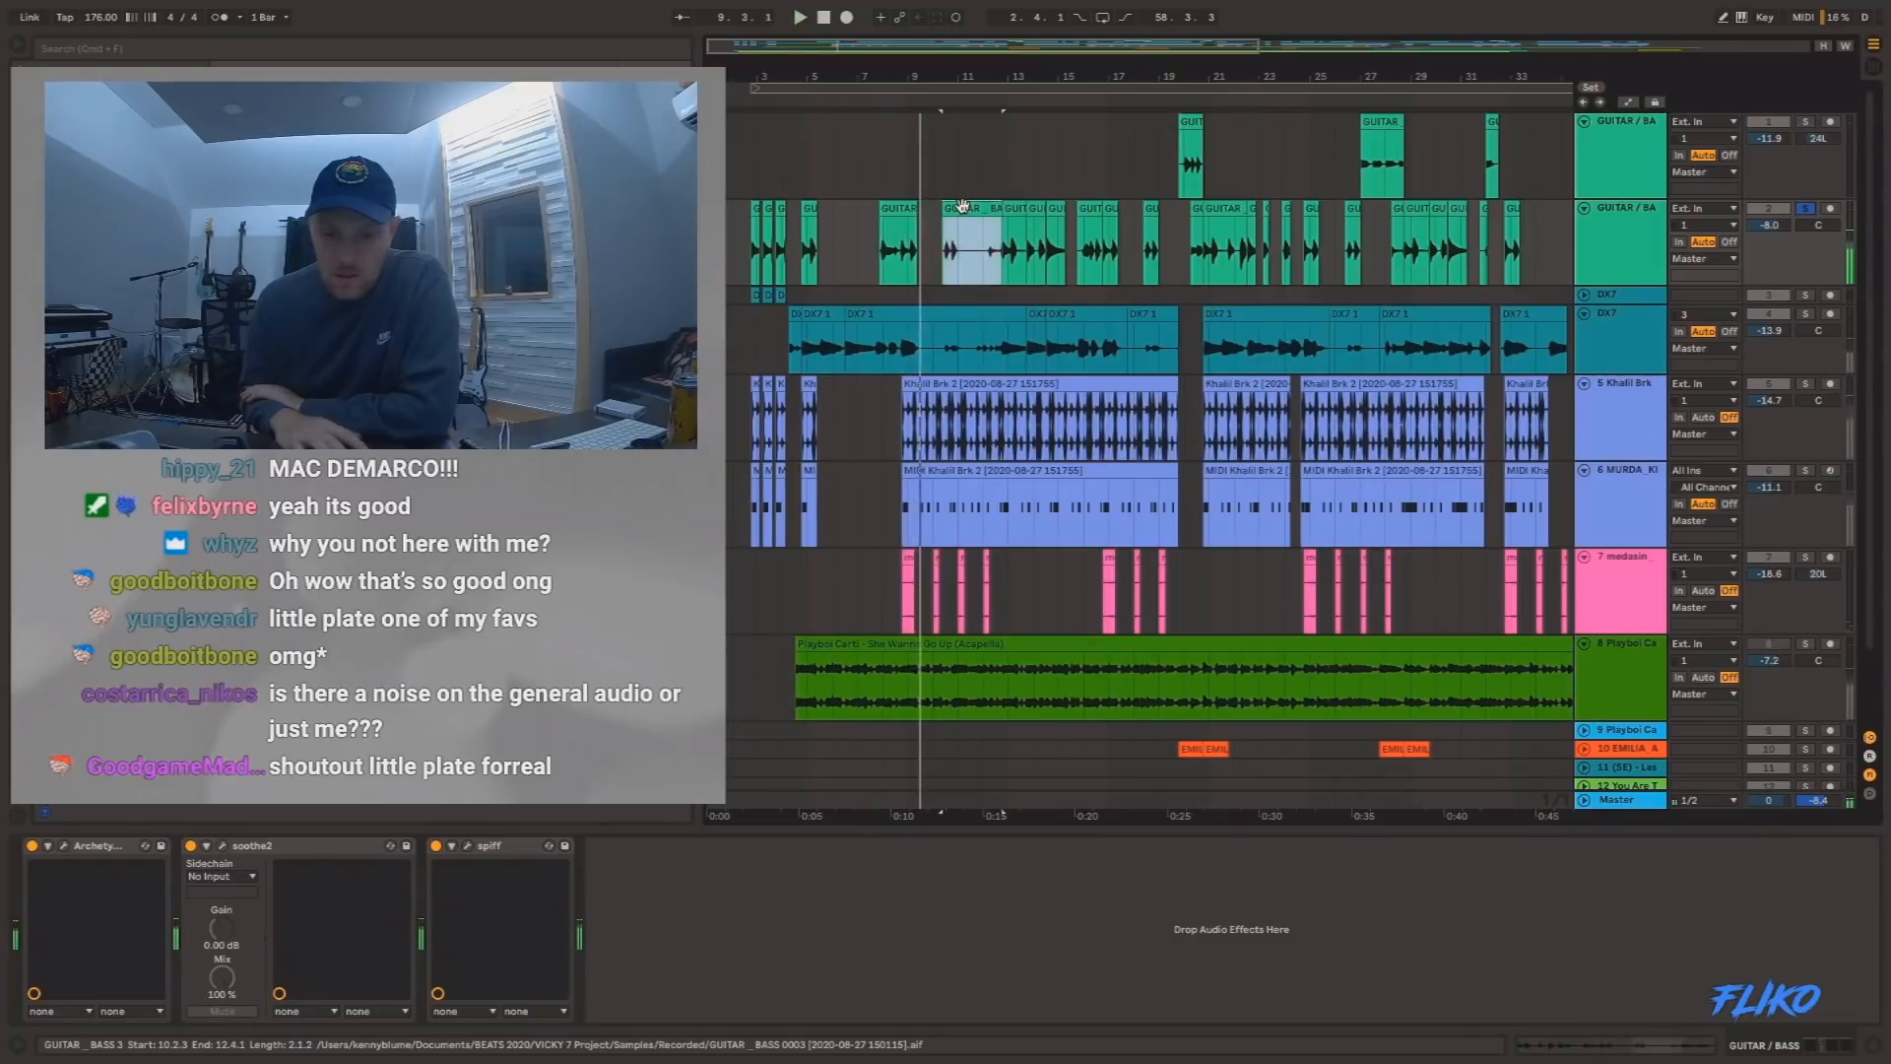
click(988, 258)
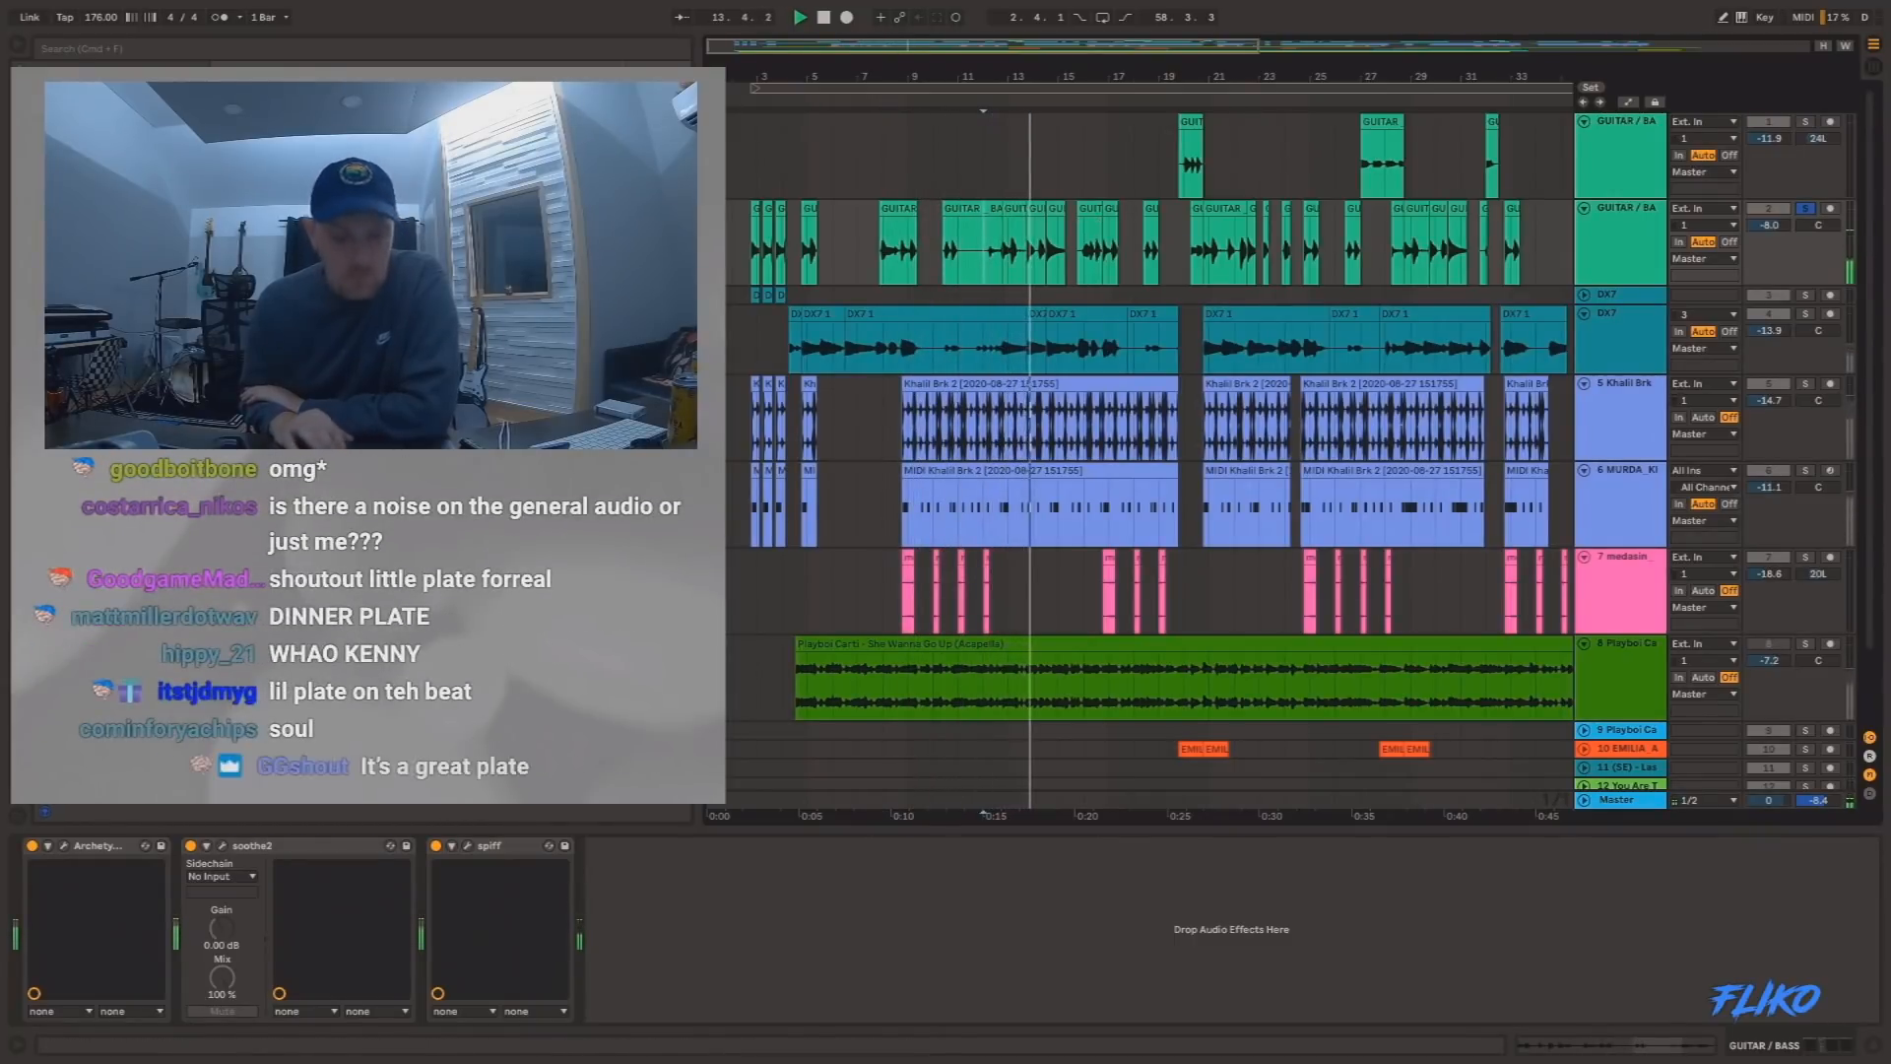
Inspect the Archetype Cory Wong amp and the spiff plugin on track 2, and resume playback from bar 12.
click(63, 846)
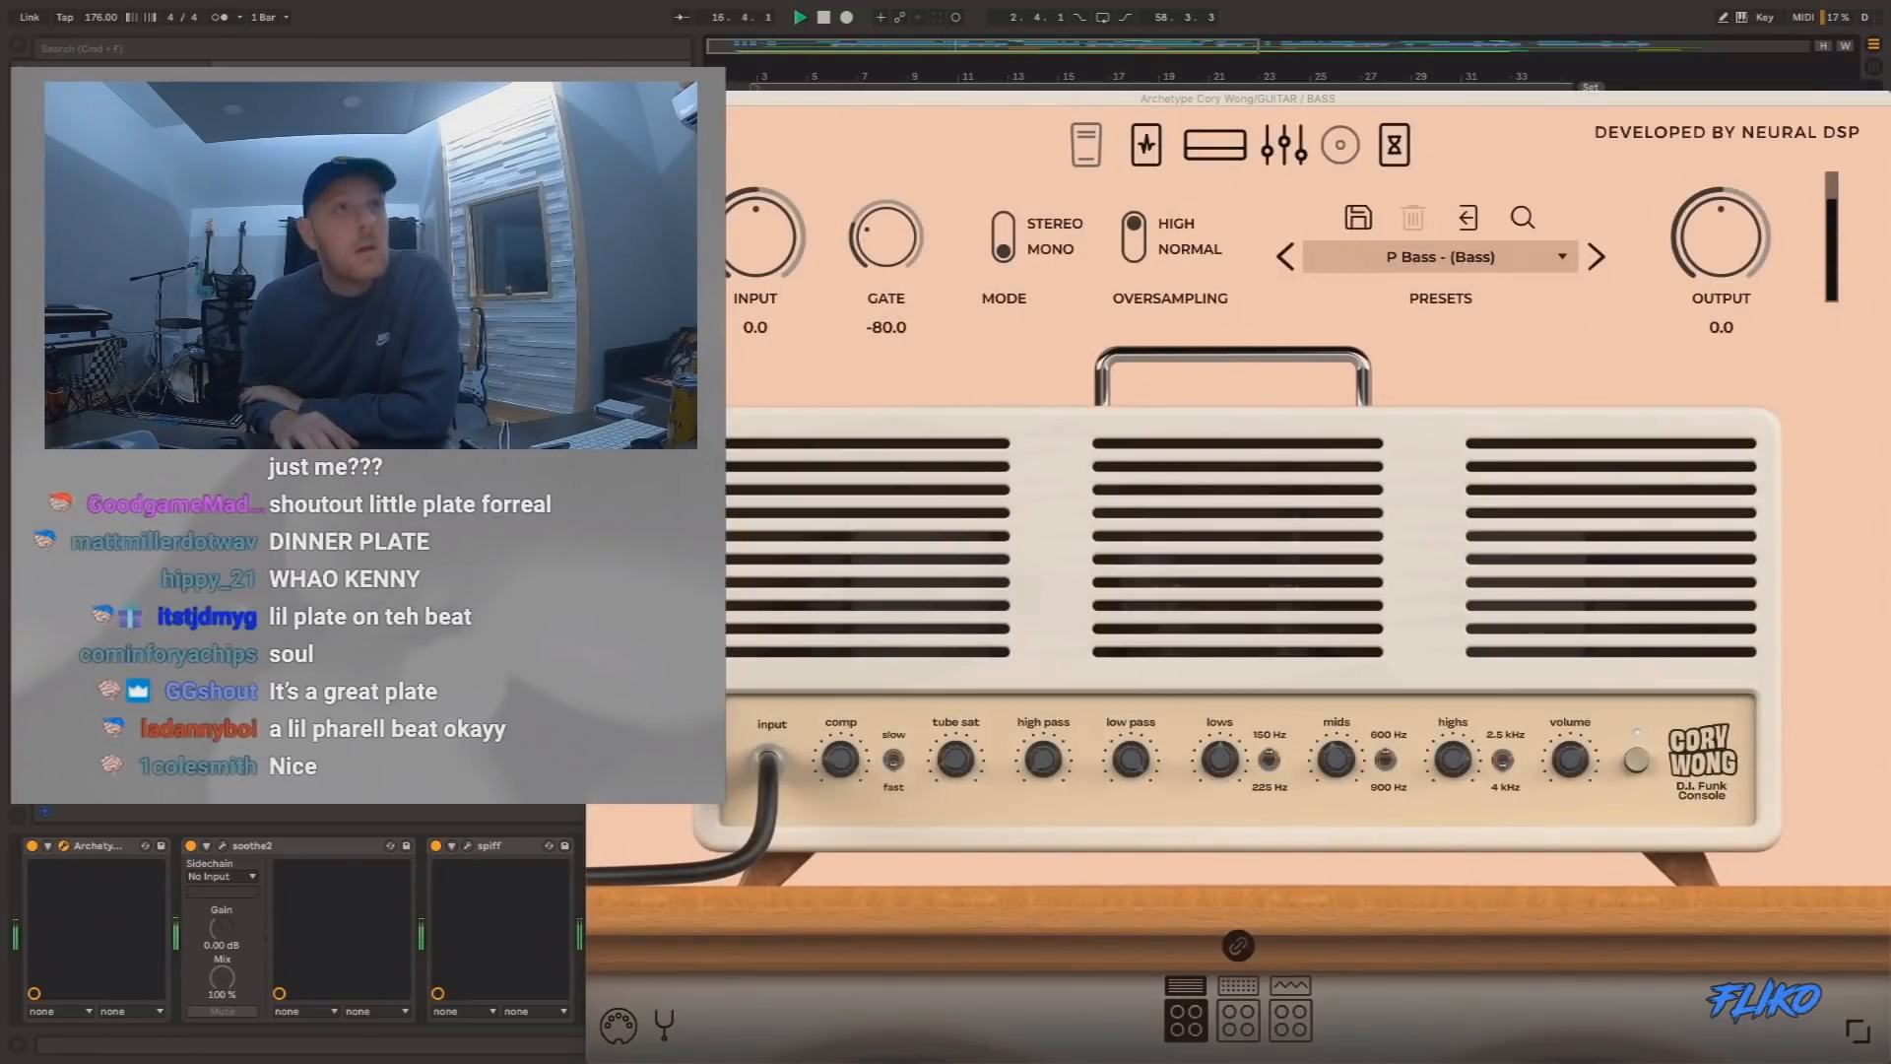
click(62, 845)
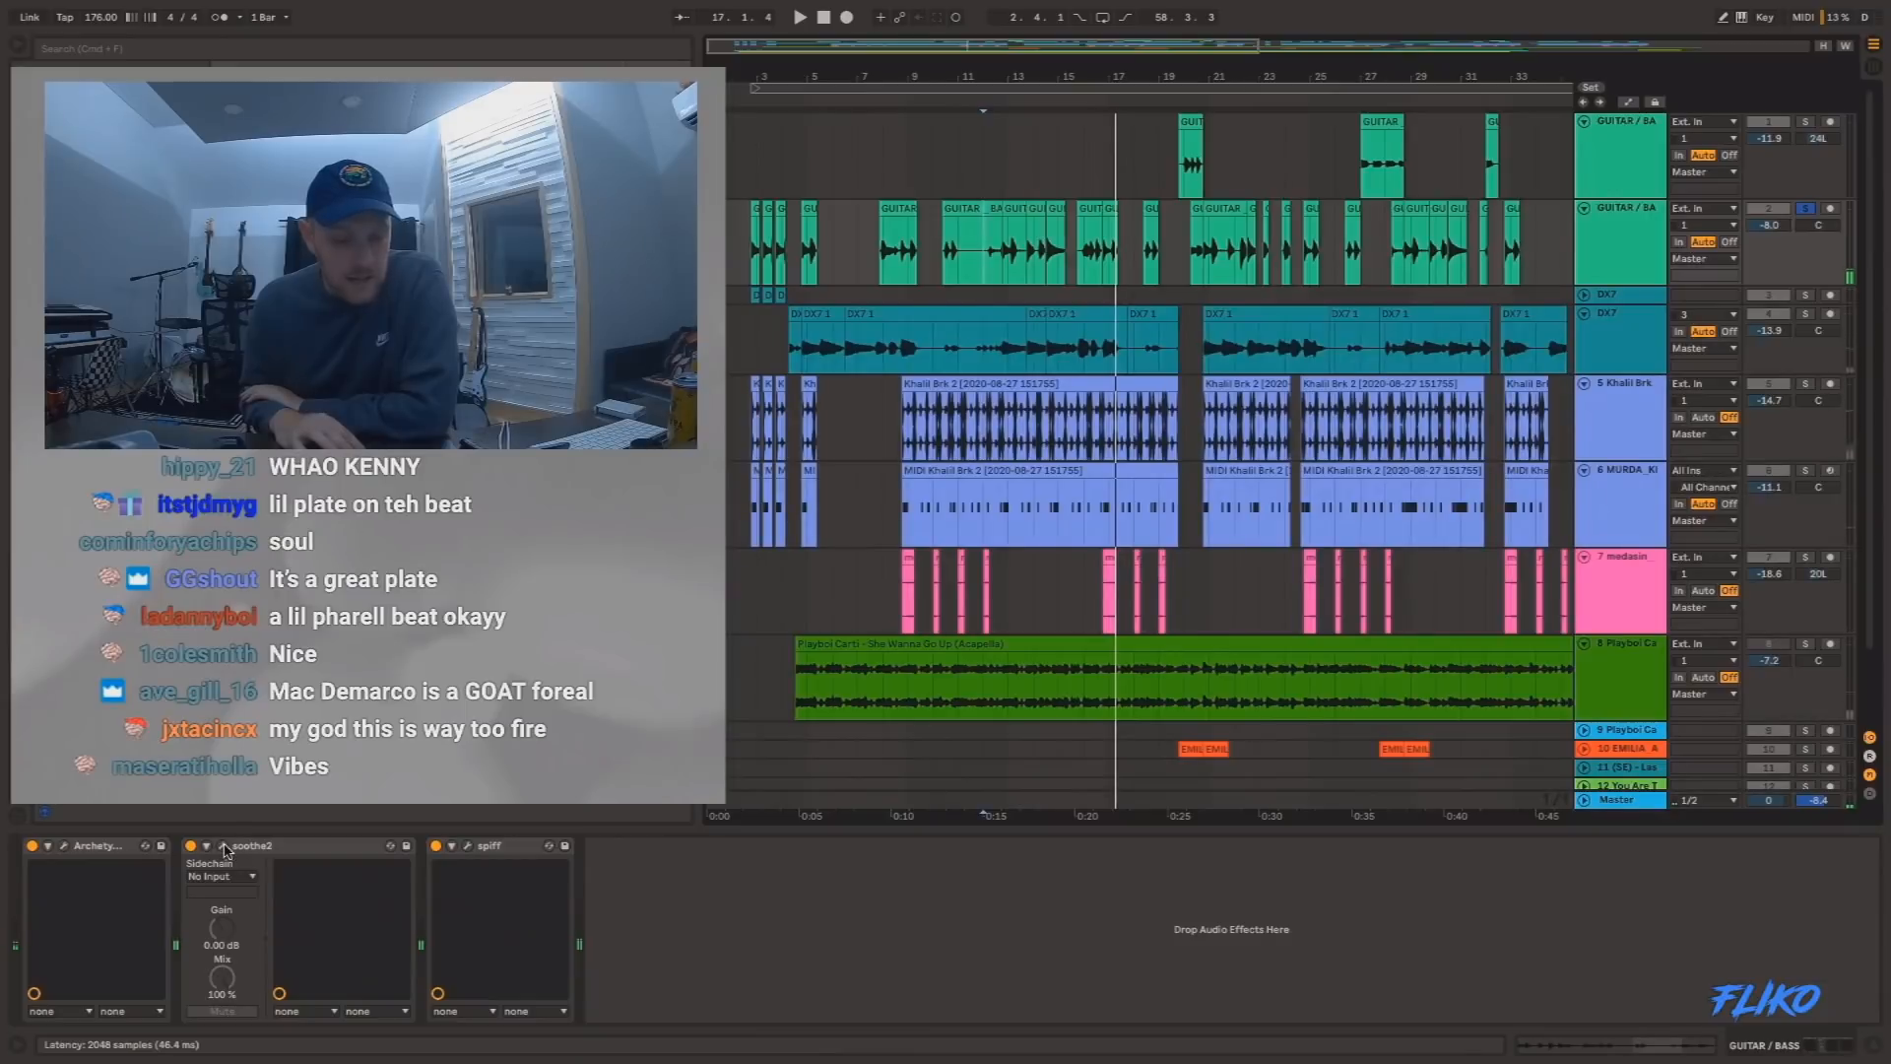
click(467, 845)
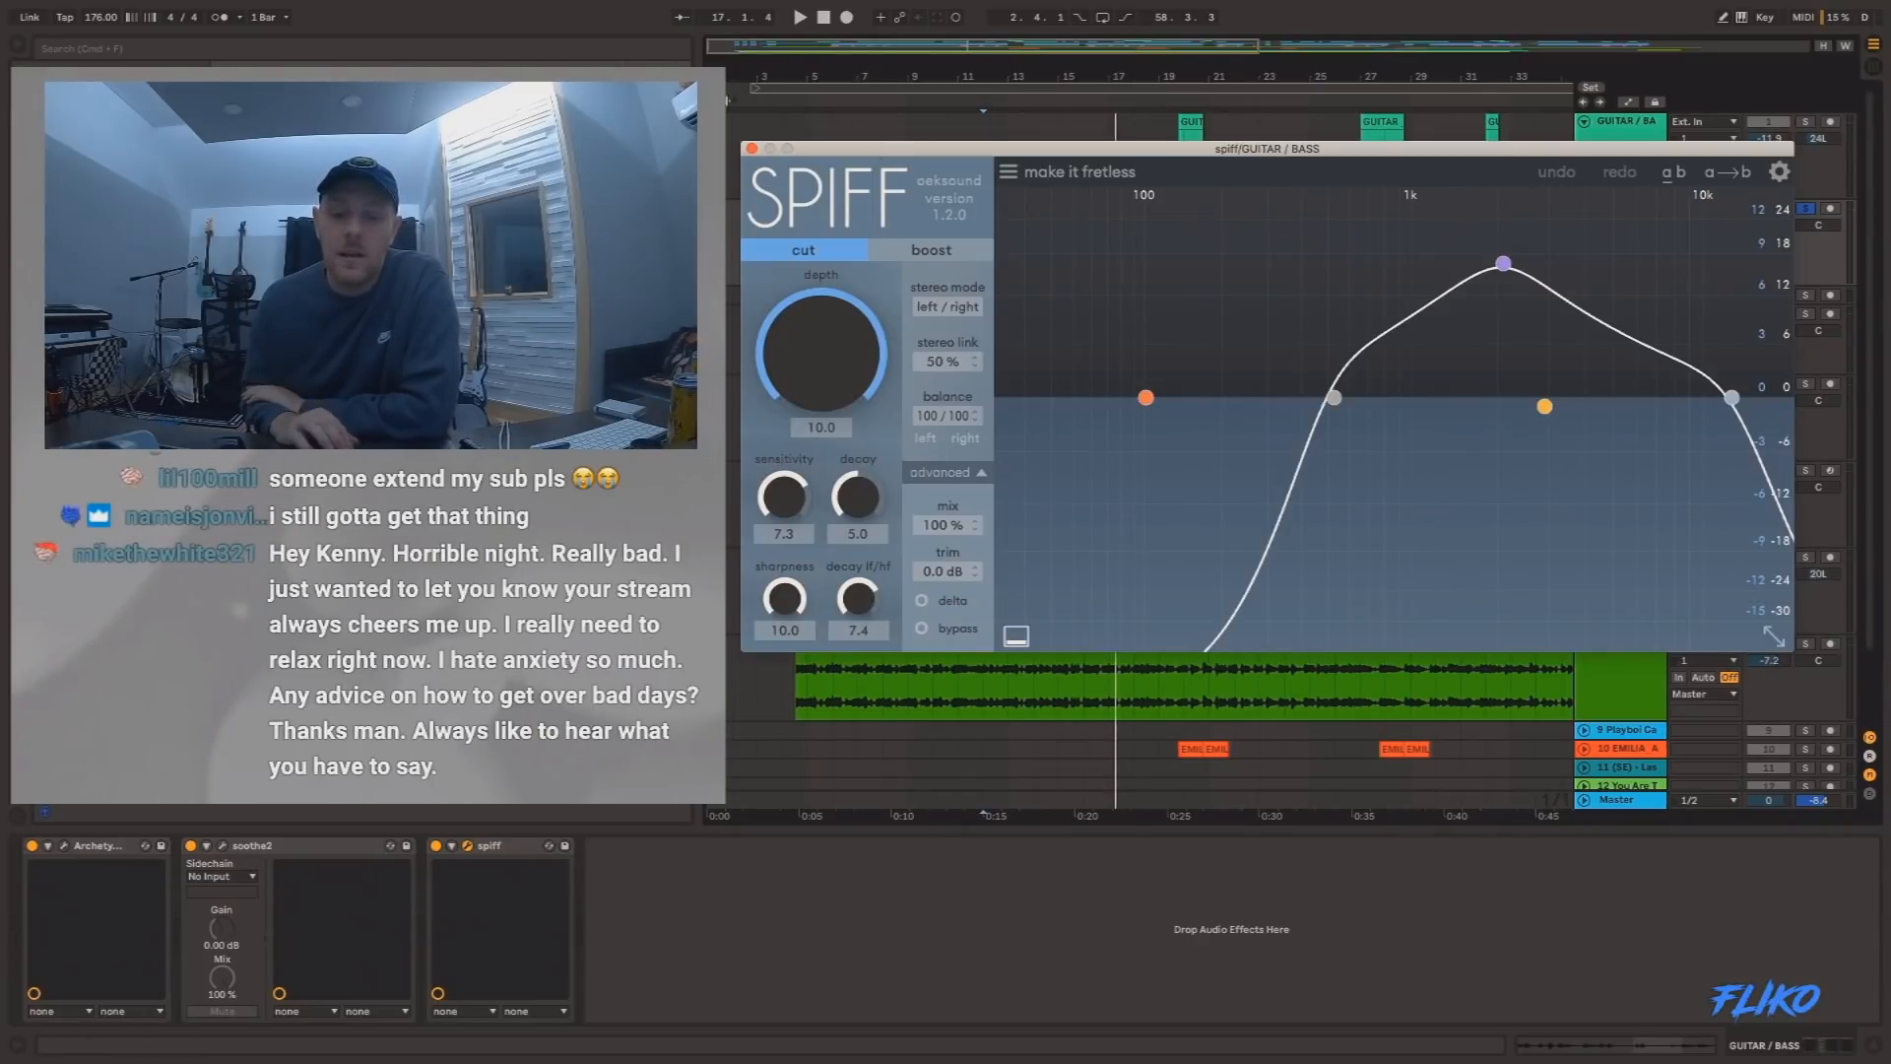
click(752, 150)
key(space)
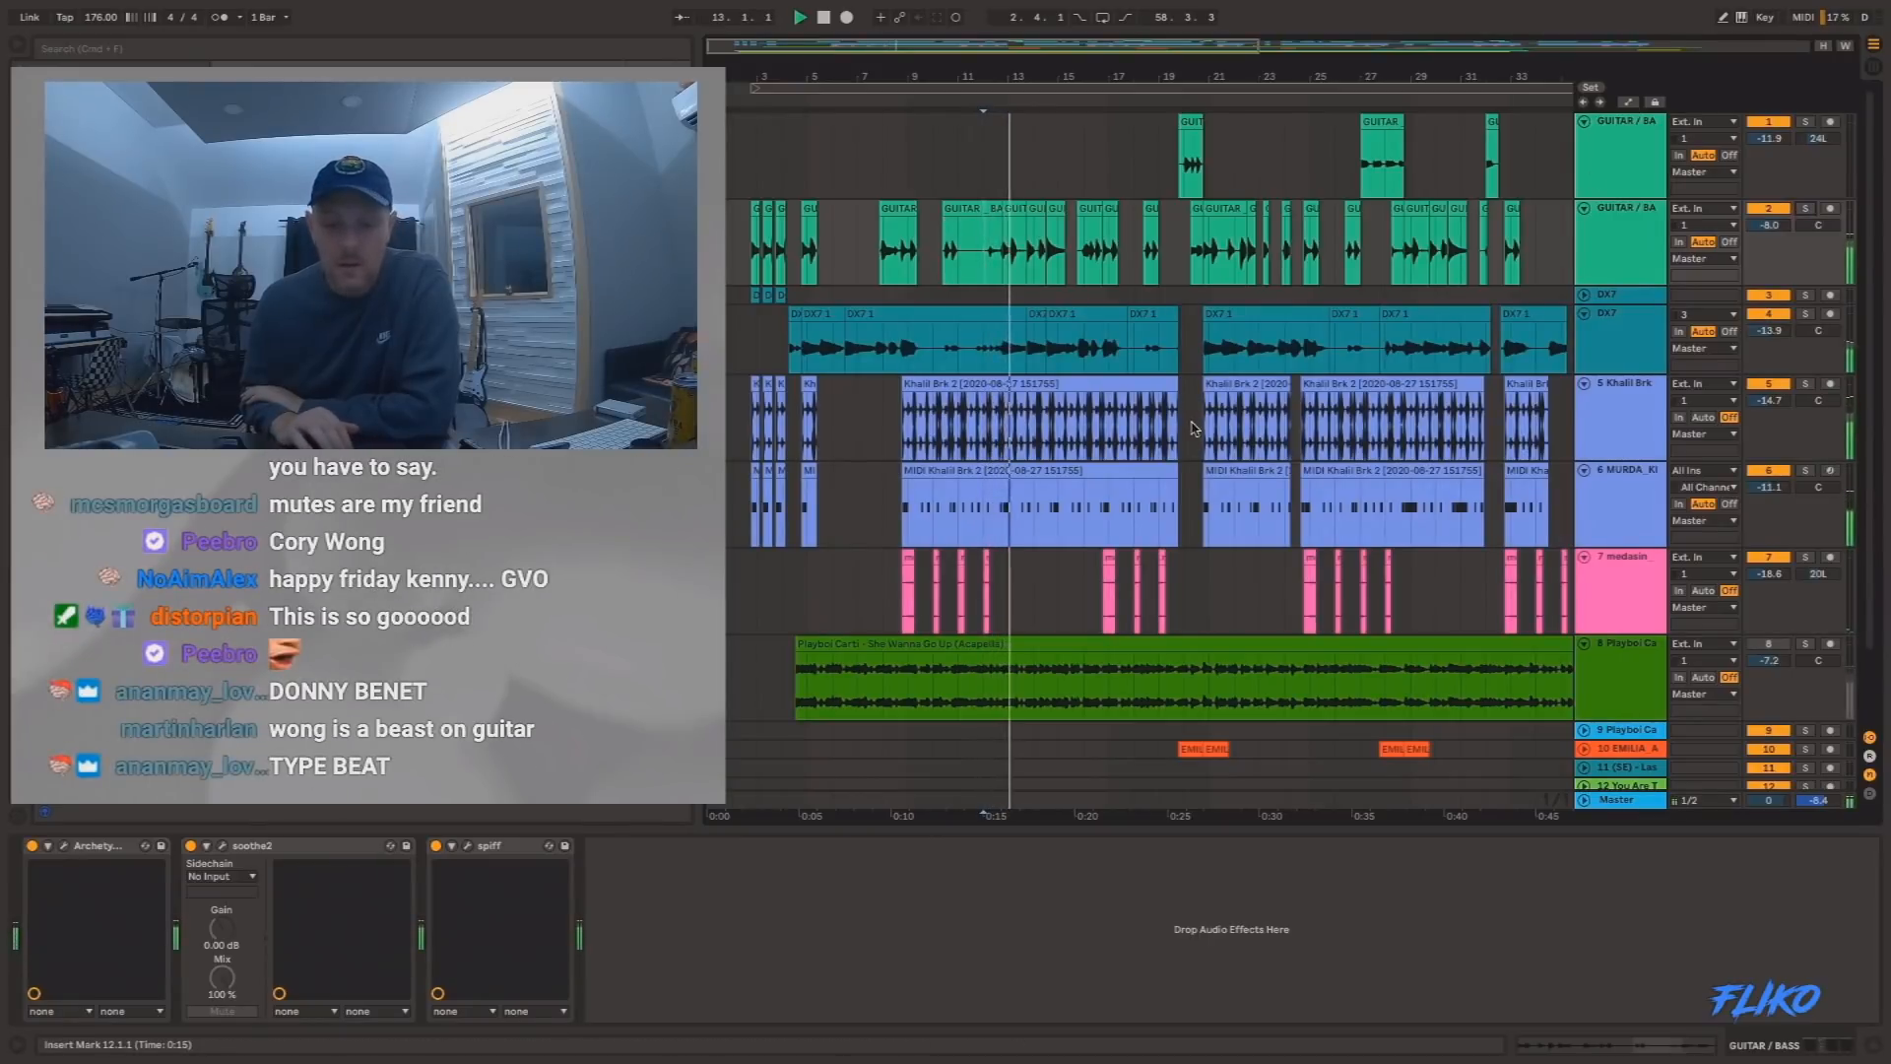
Solo track 1, audition its guitar clips around bars 20, 27, 32 and 50, and unsolo it.
click(1190, 162)
key(space)
click(1806, 121)
key(space)
click(1357, 166)
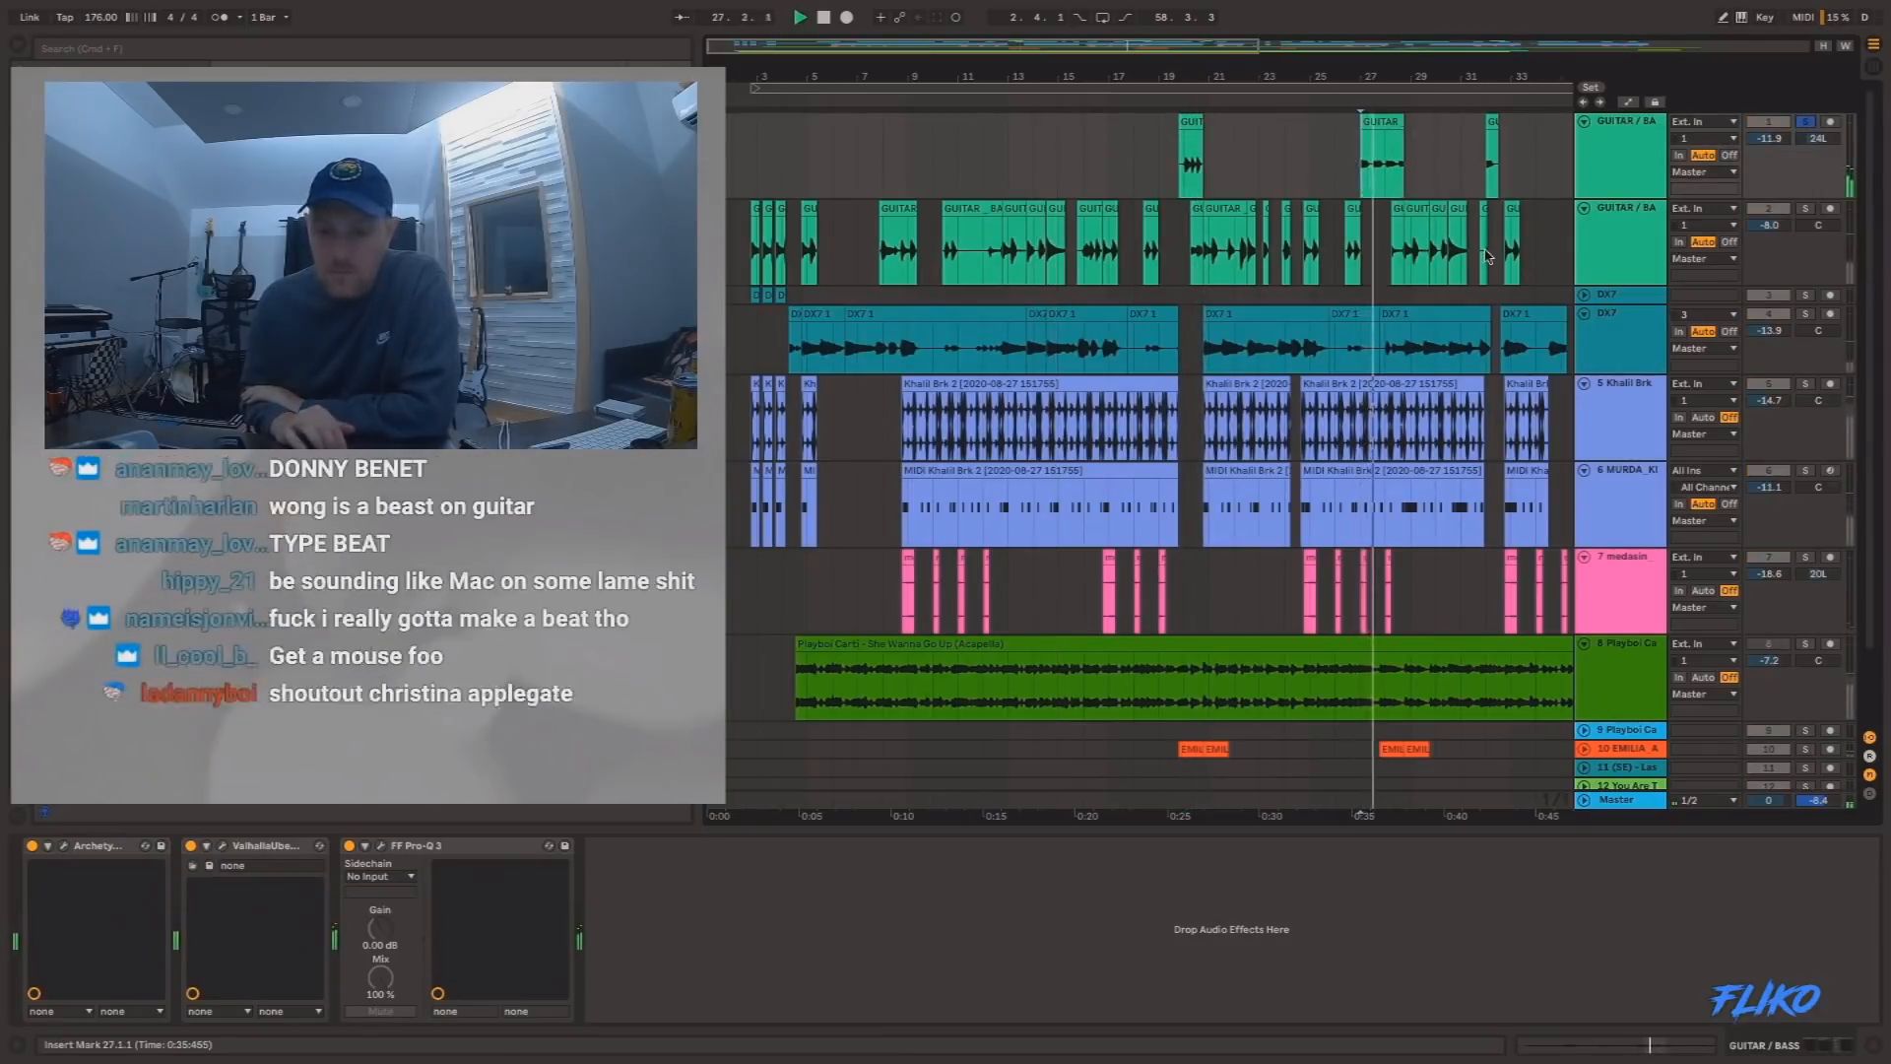
scroll(1301, 162, right, 5)
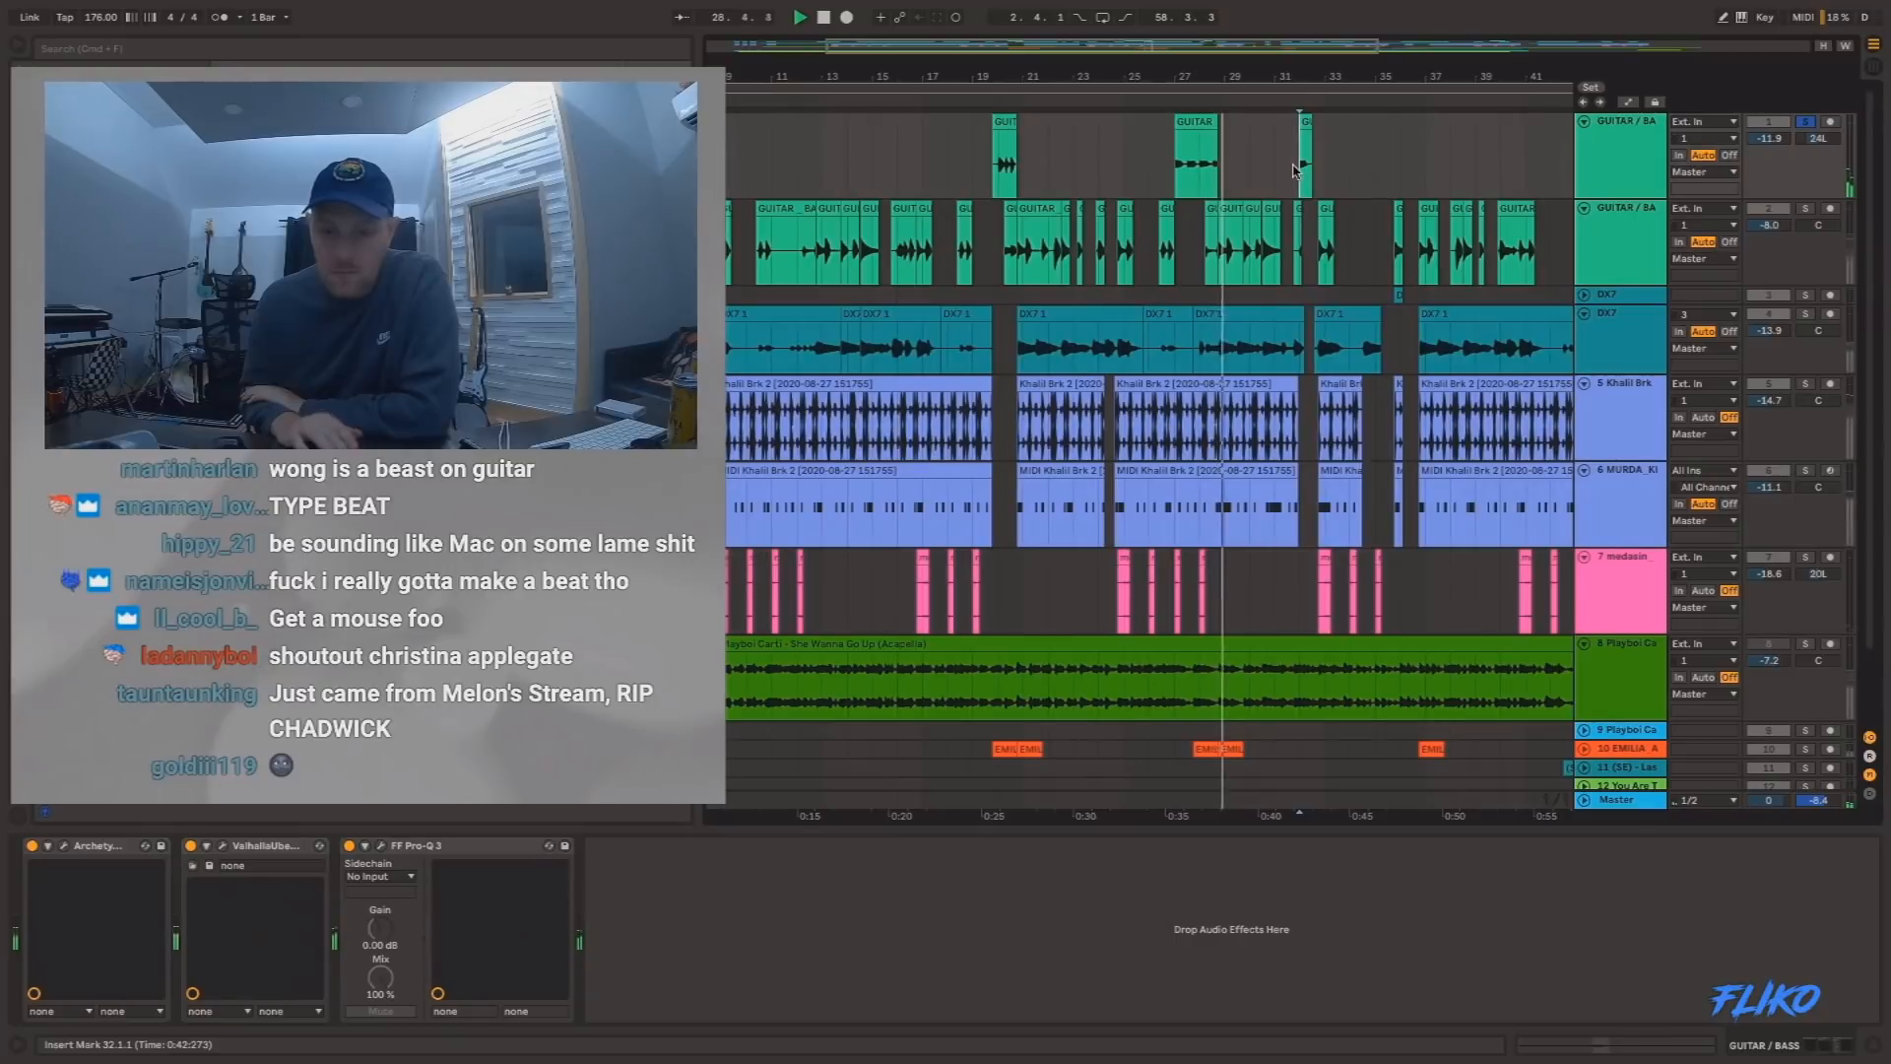
scroll(1297, 169, right, 8)
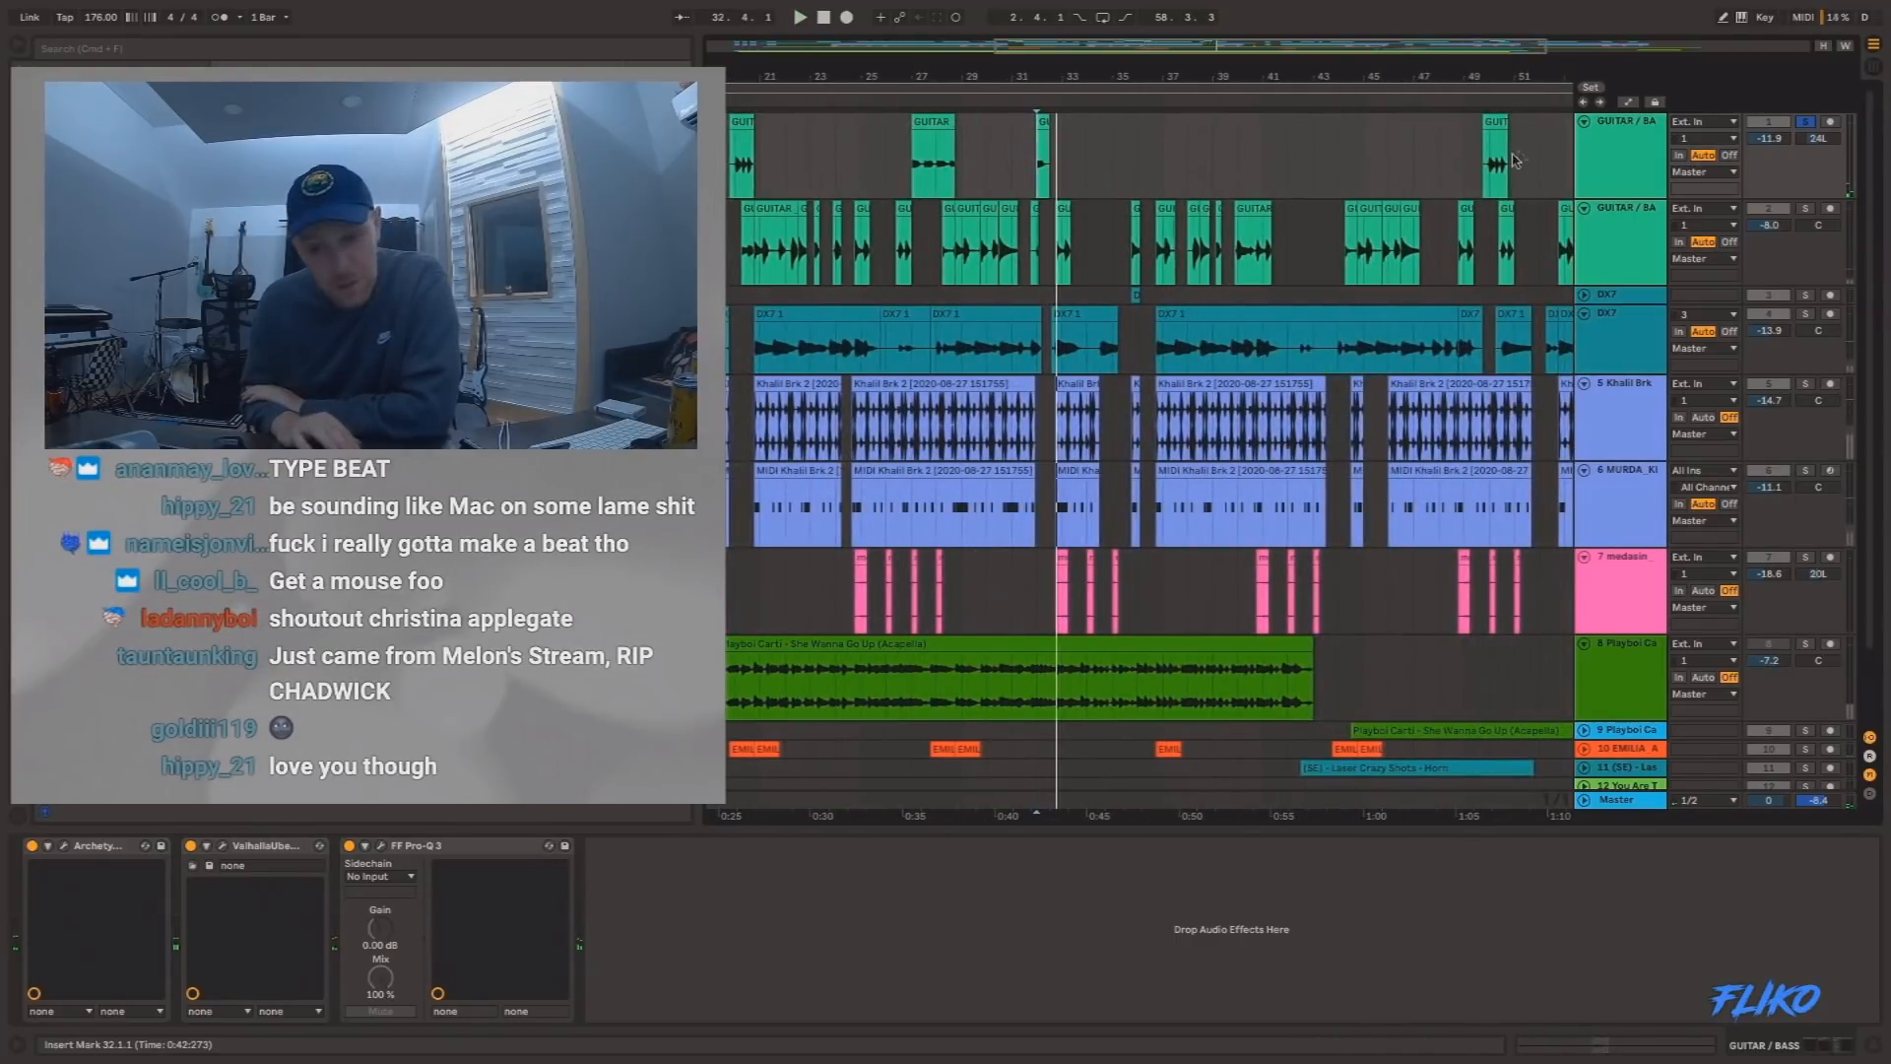
click(1485, 162)
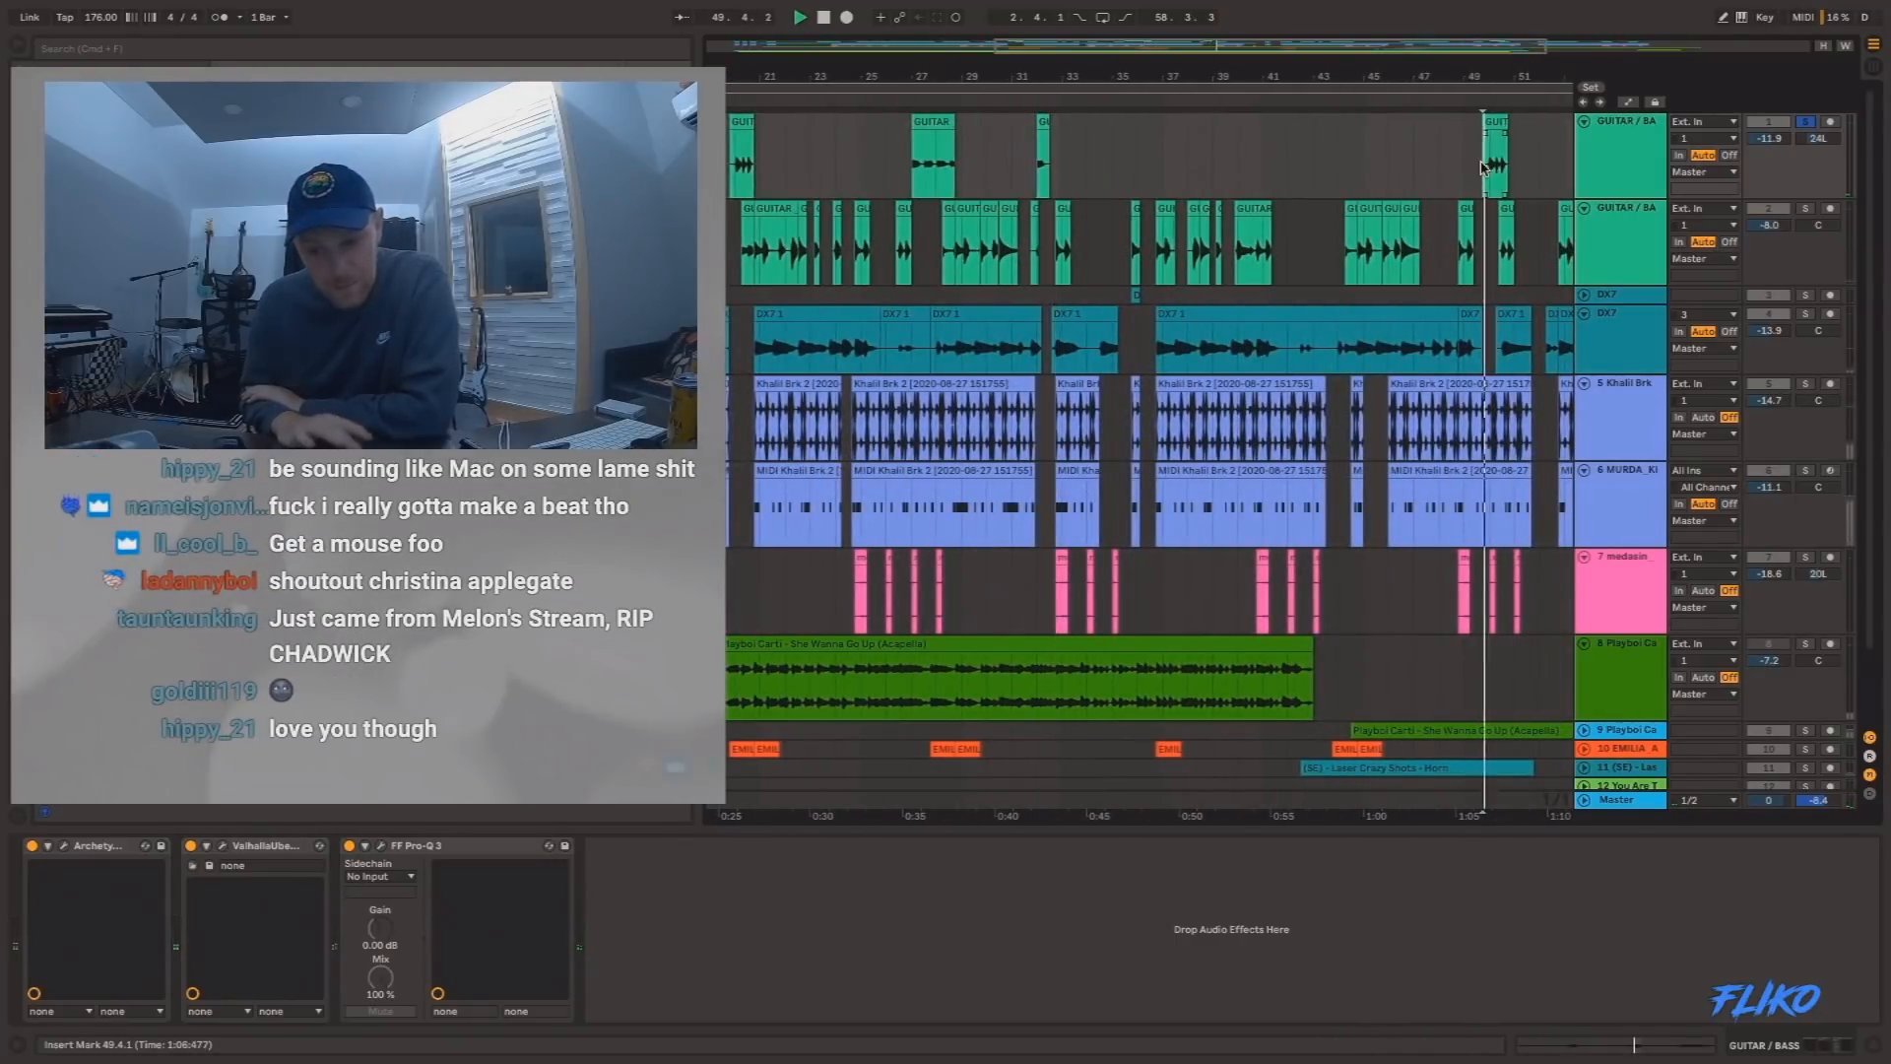
click(1806, 122)
Play the arrangement from 35.1.1 with a close view of the drum break around bars 35 to 41.
scroll(1569, 246, right, 5)
key(space)
drag(1262, 77, 1262, 20)
click(1134, 522)
key(space)
drag(1184, 66, 1183, 109)
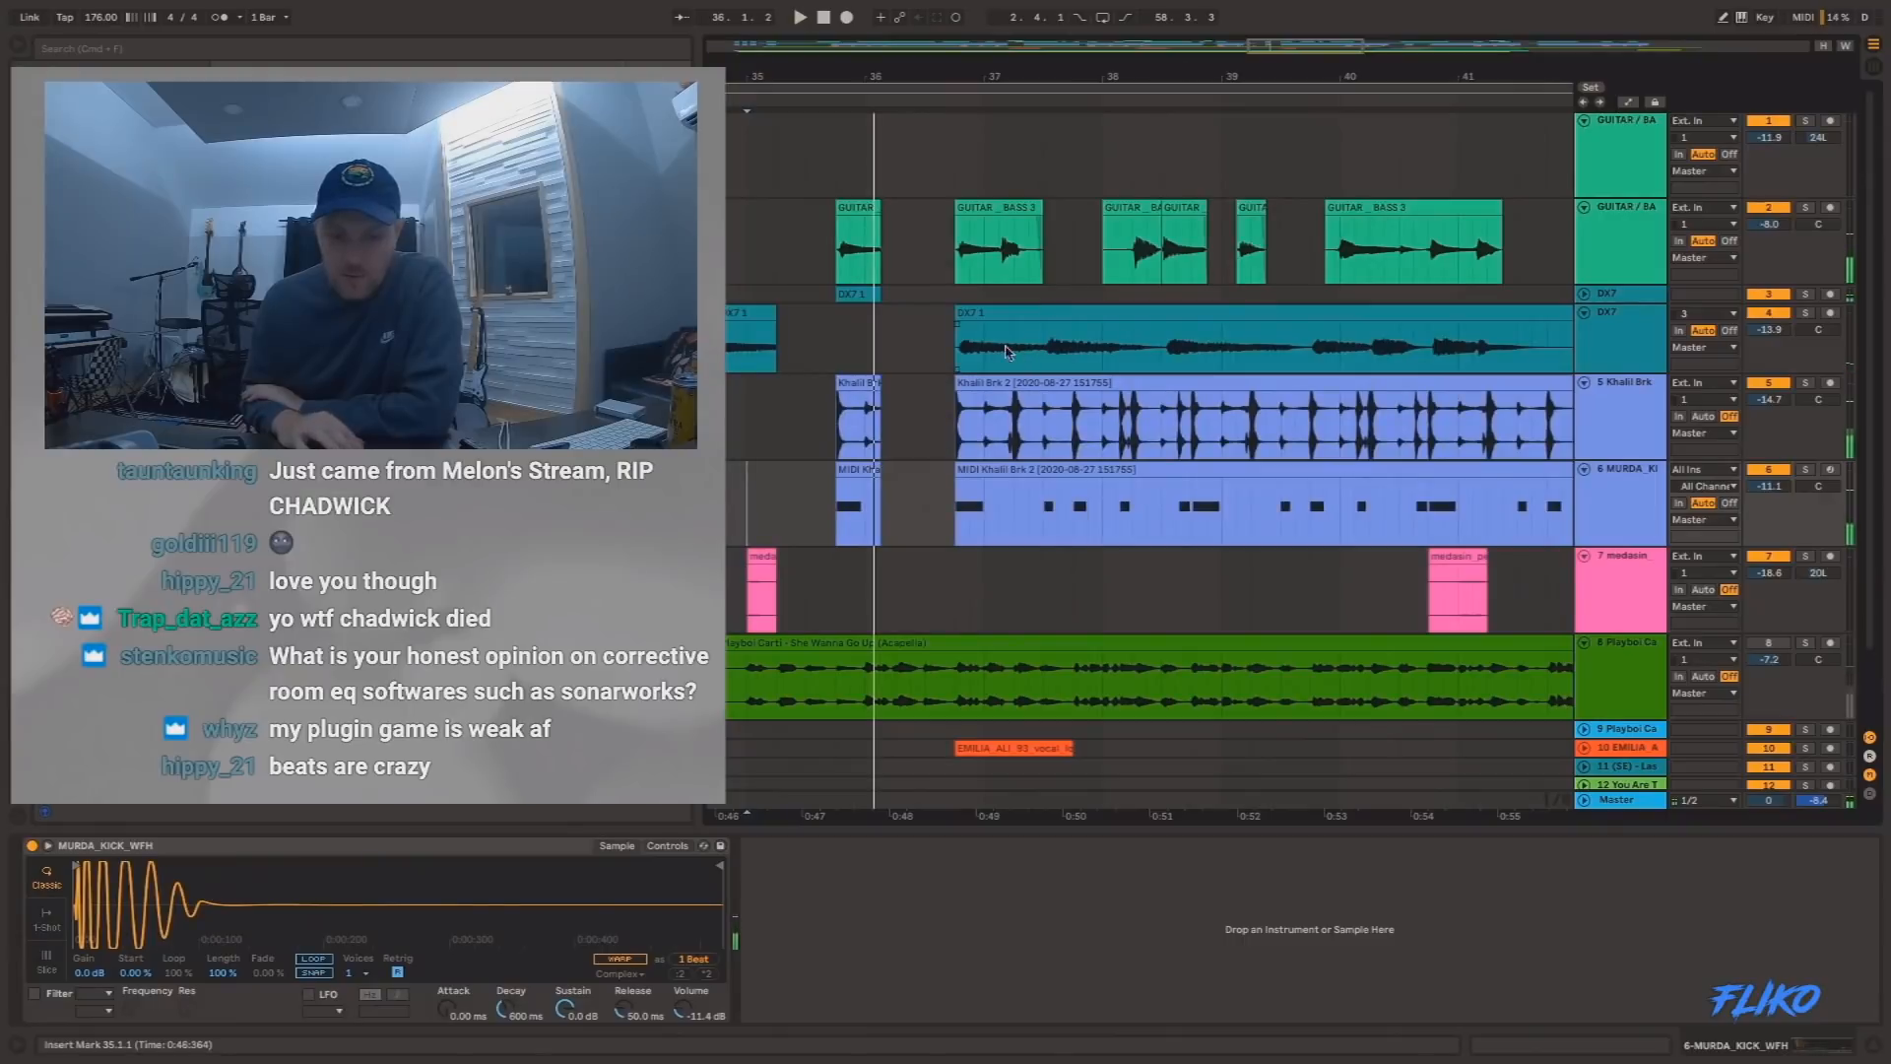
Play the beat from 36.4.1, where the Khalil Brk drum clip comes back in.
click(953, 426)
key(space)
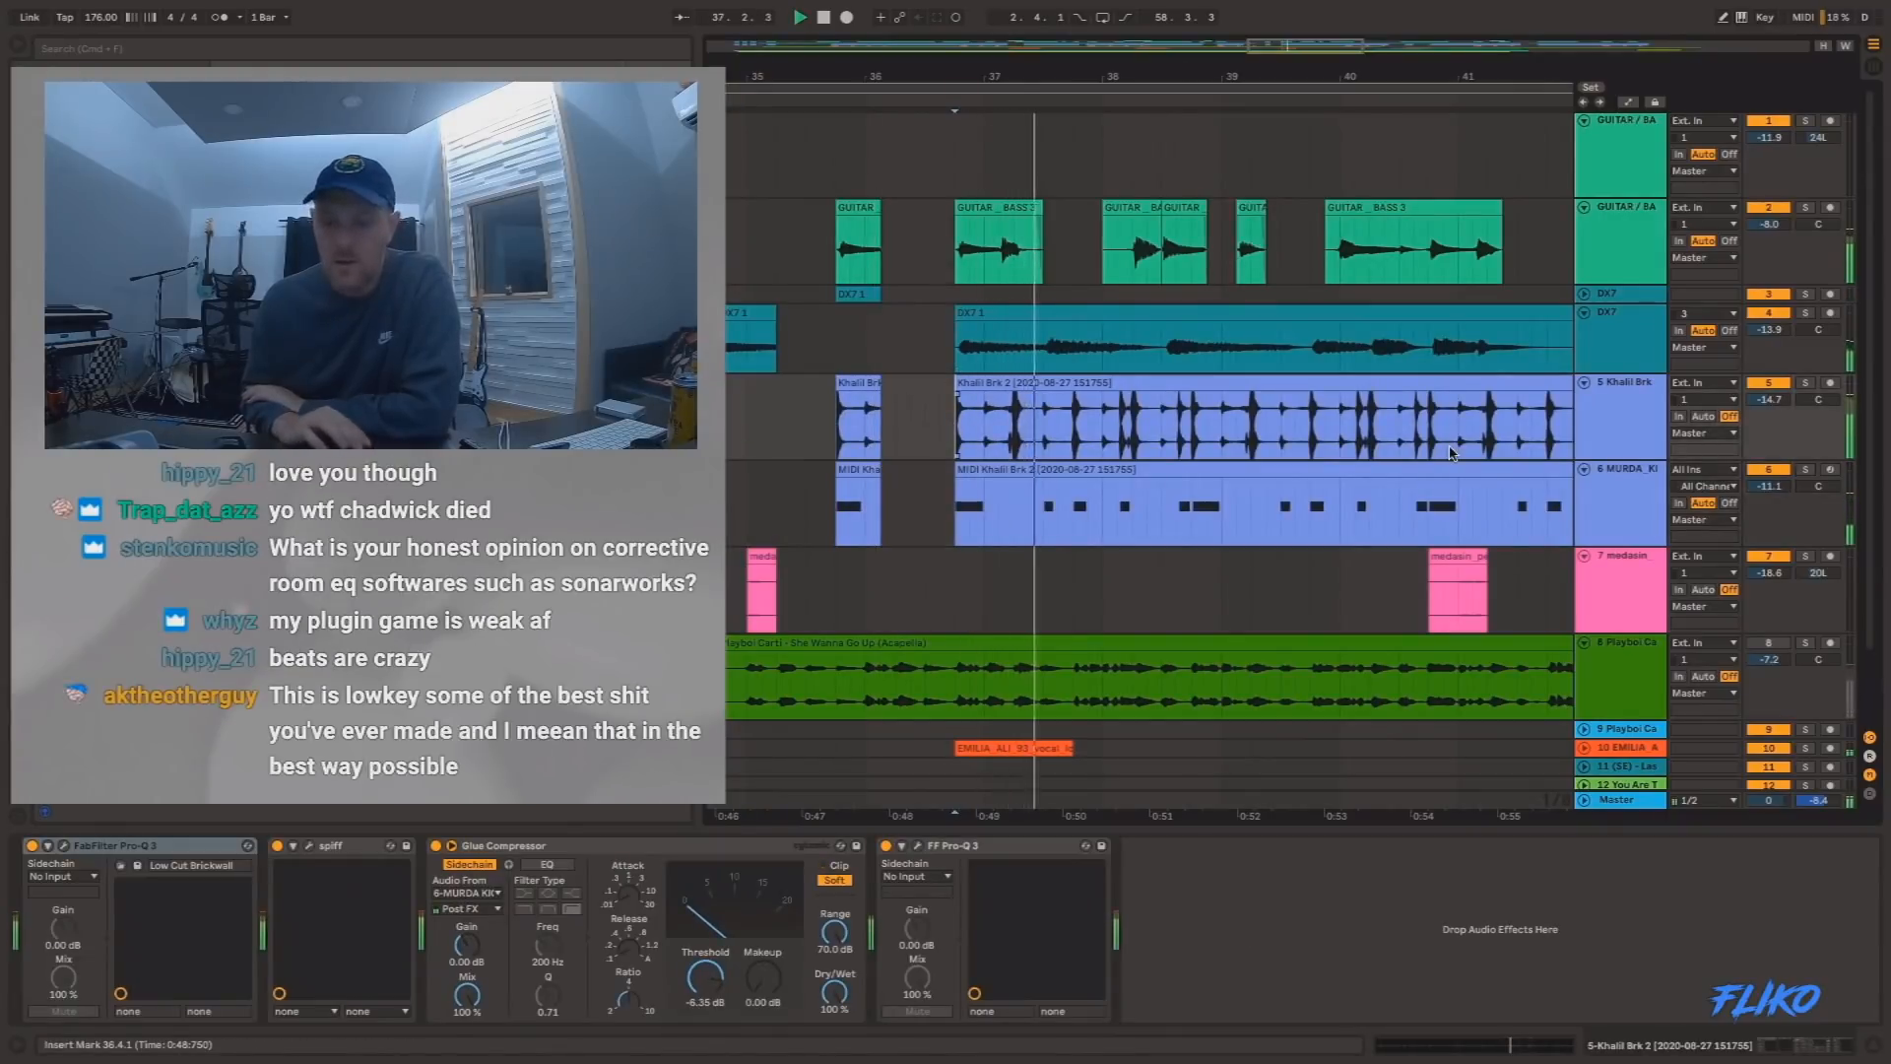
scroll(1195, 469, down, 2)
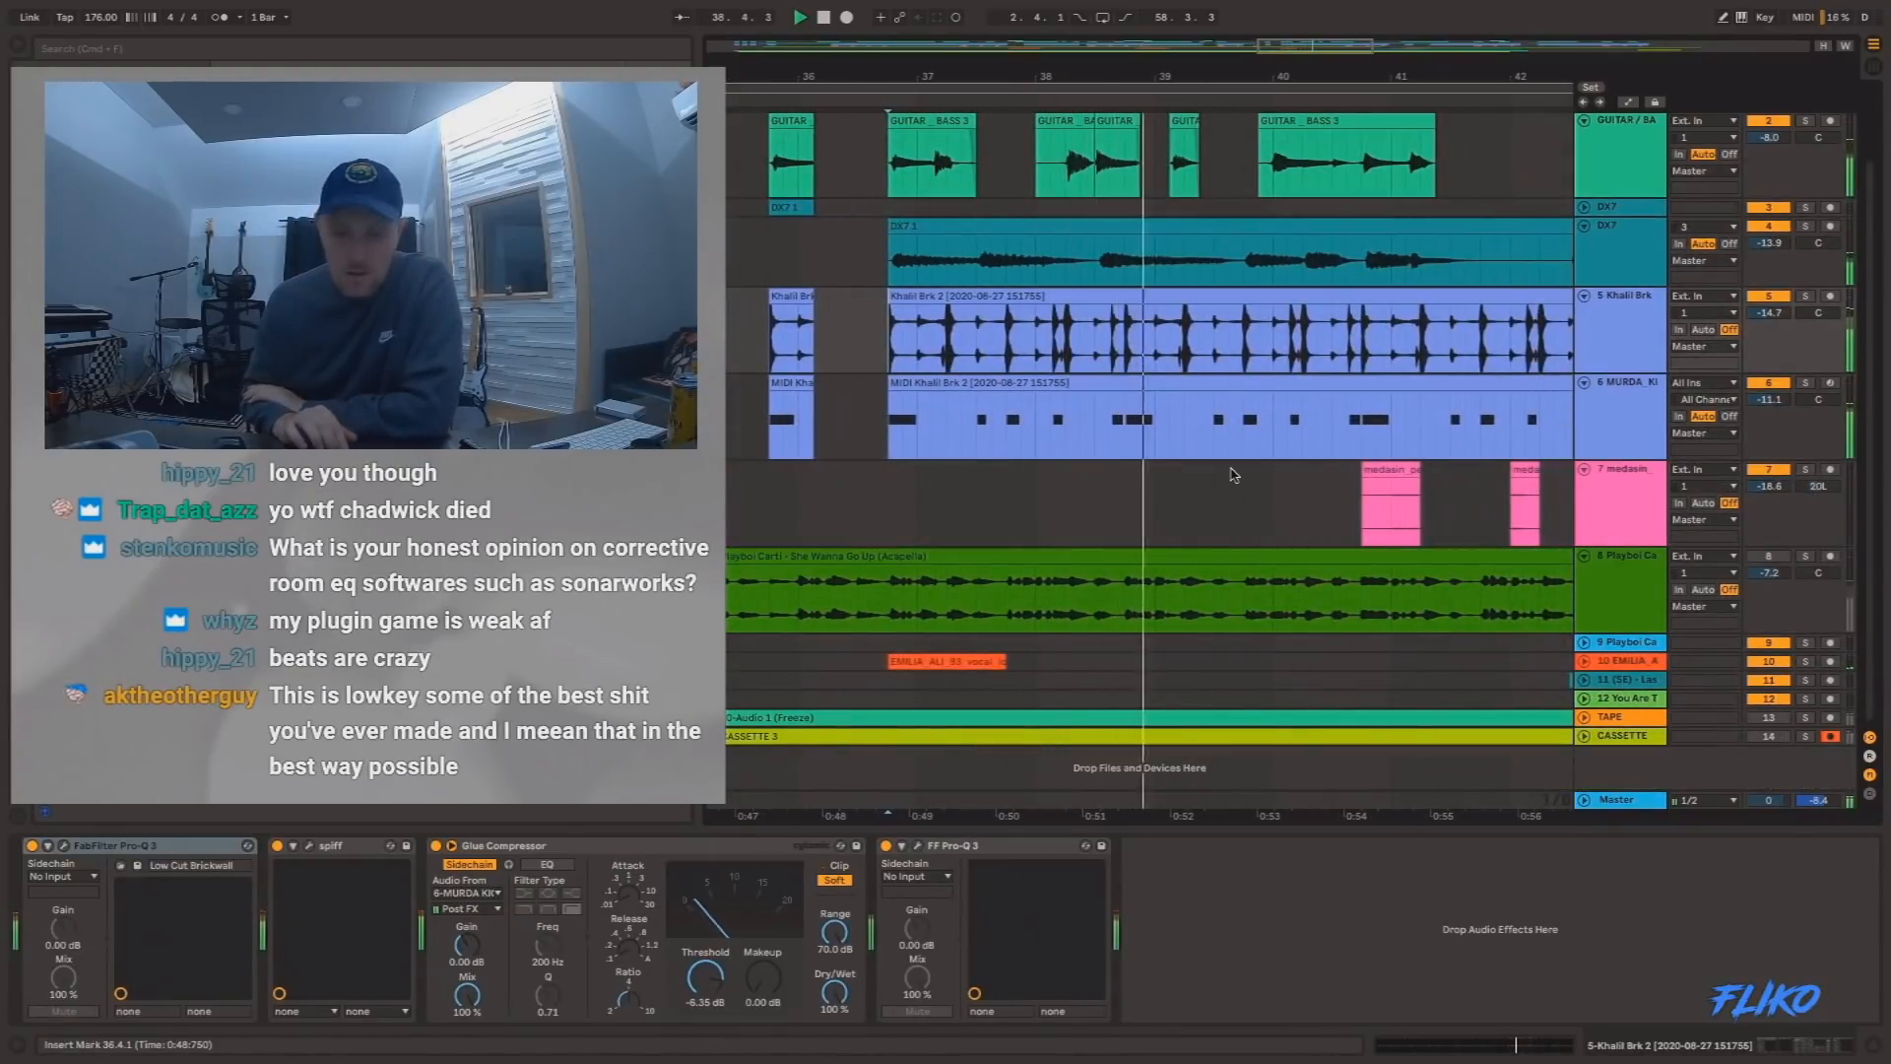
Audition the EMILIA_ALI vocal loop on track 10 soloed from about bar 36, and unsolo it to hear the full beat.
click(783, 698)
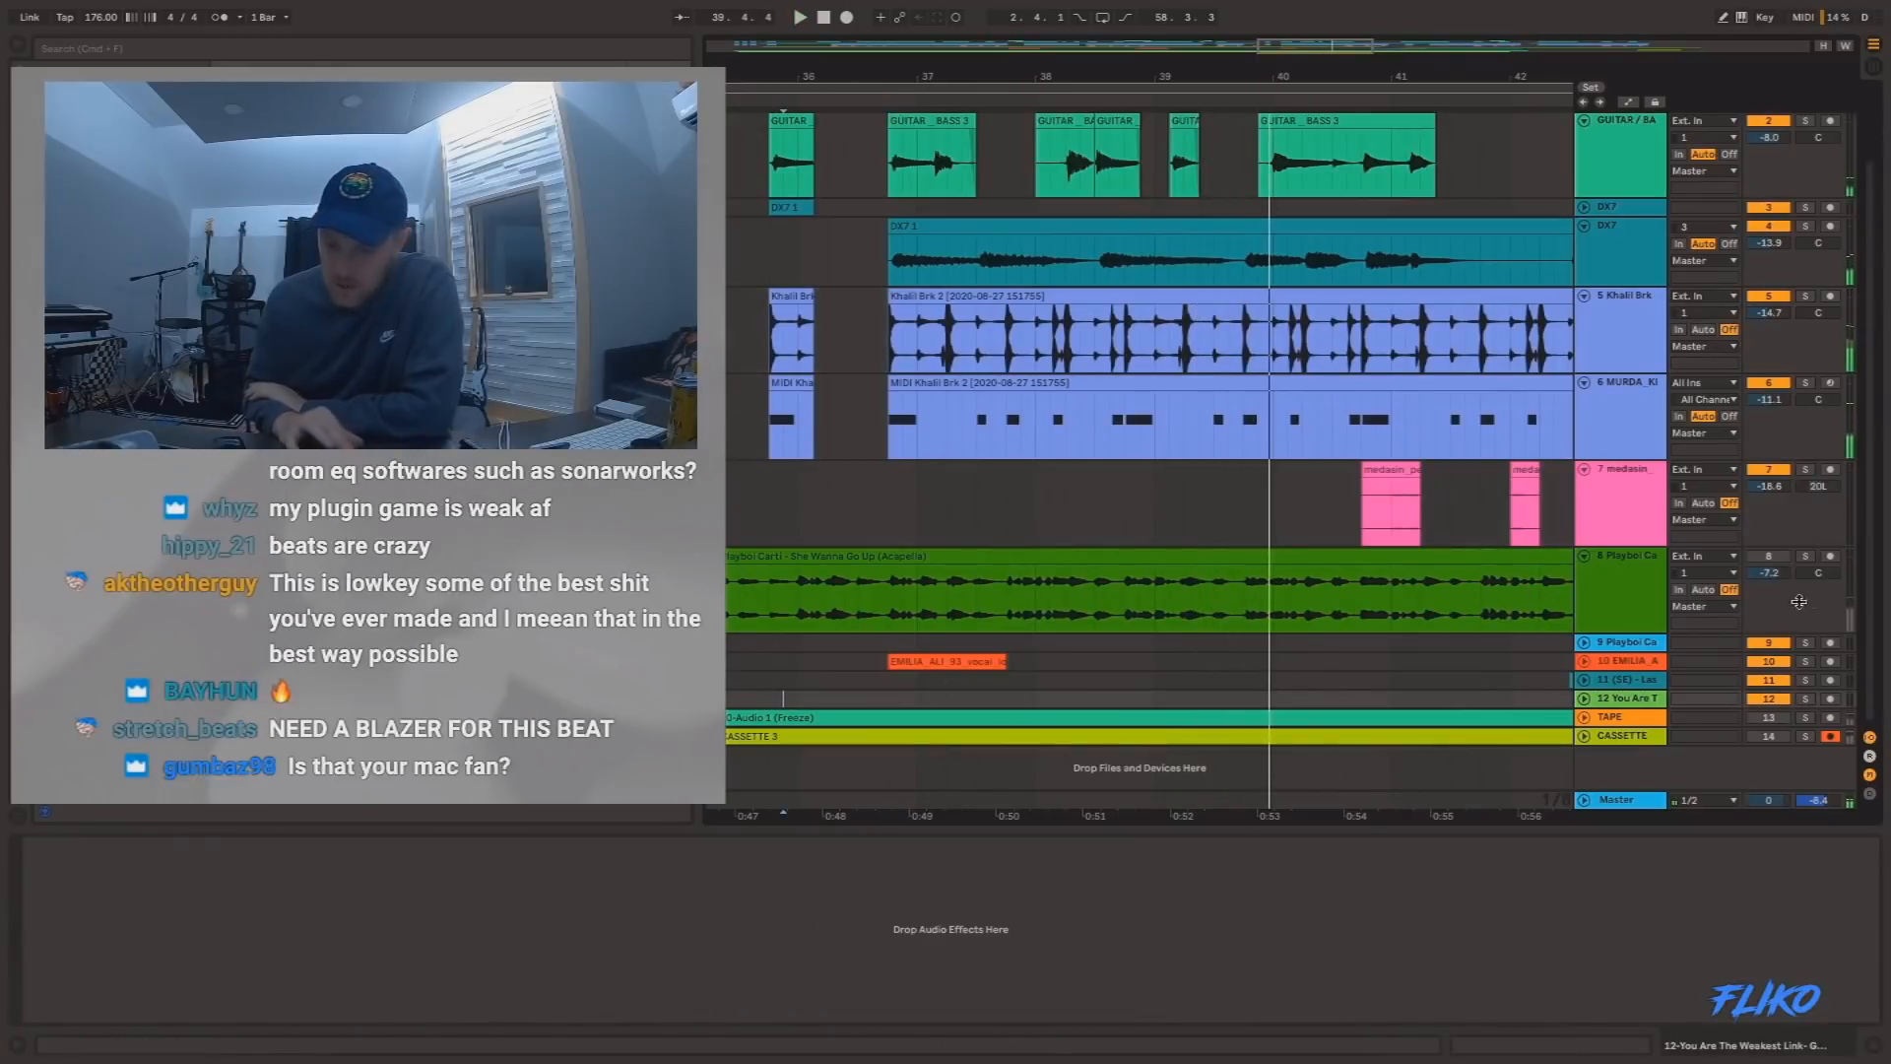
key(space)
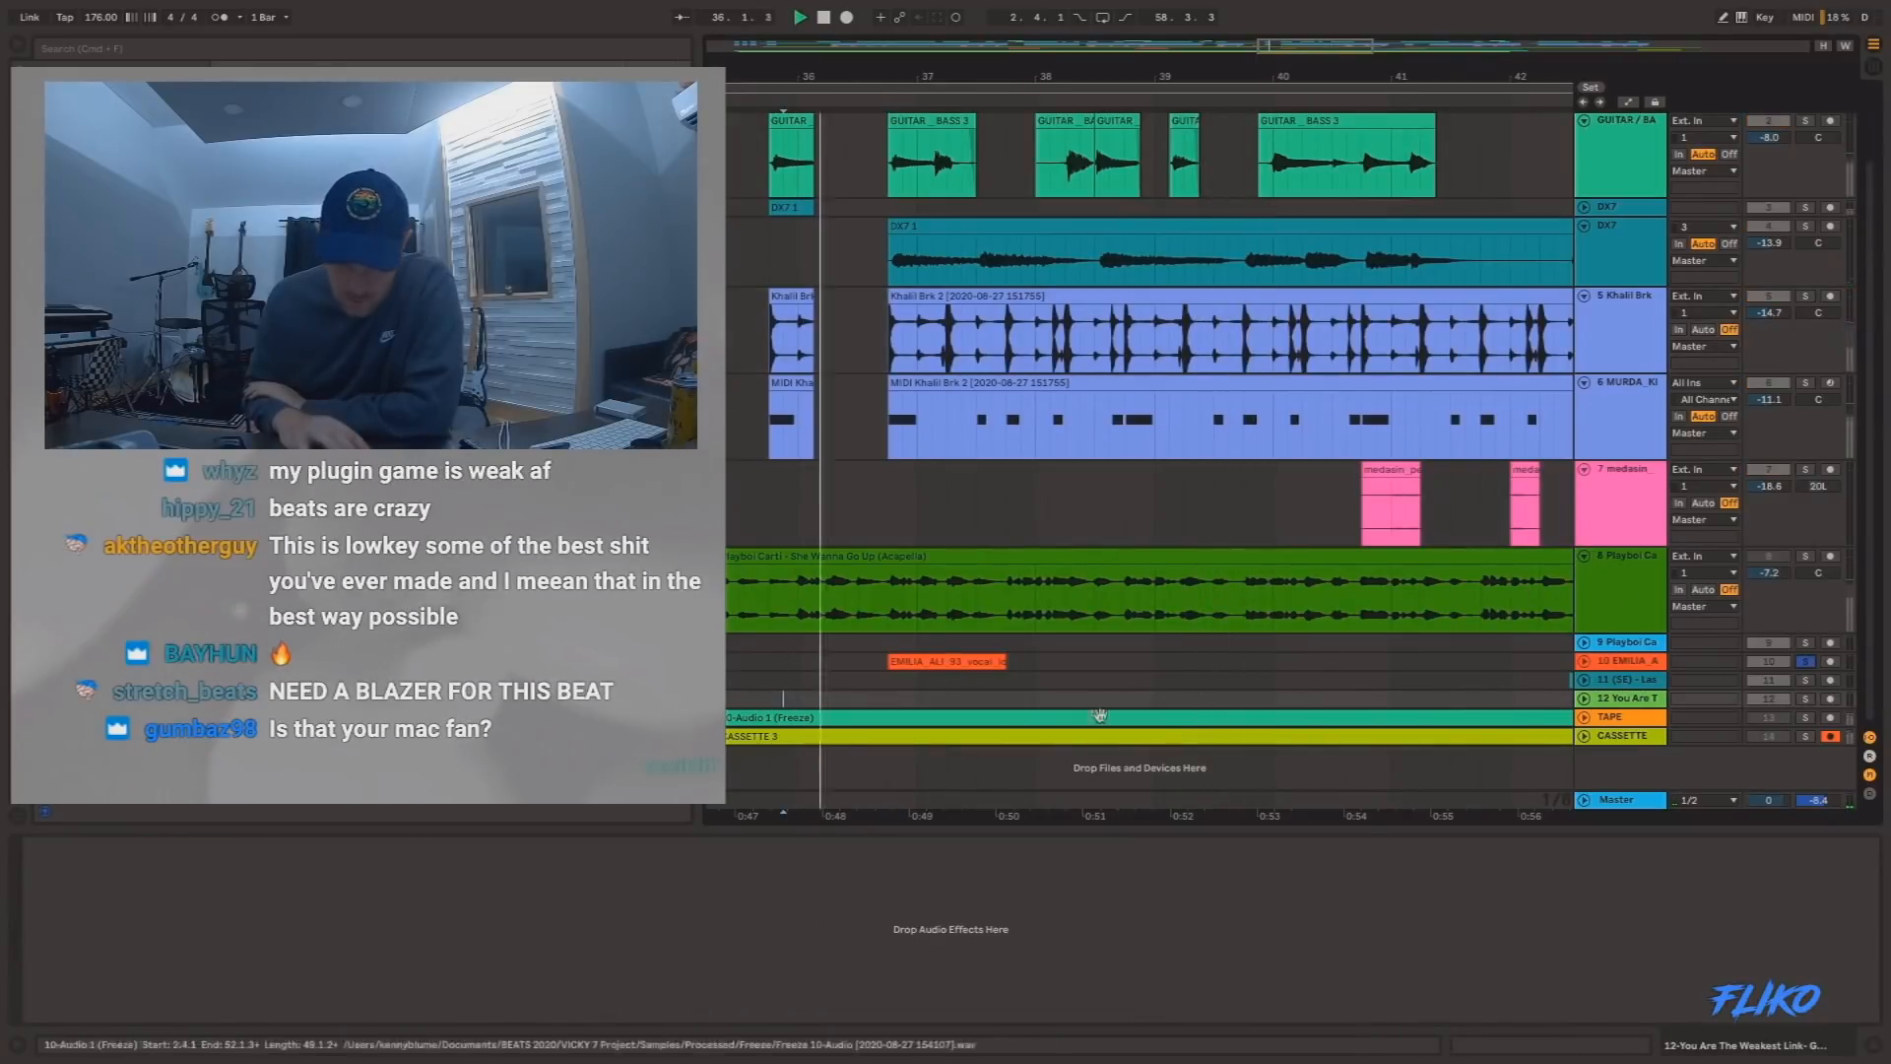
click(958, 661)
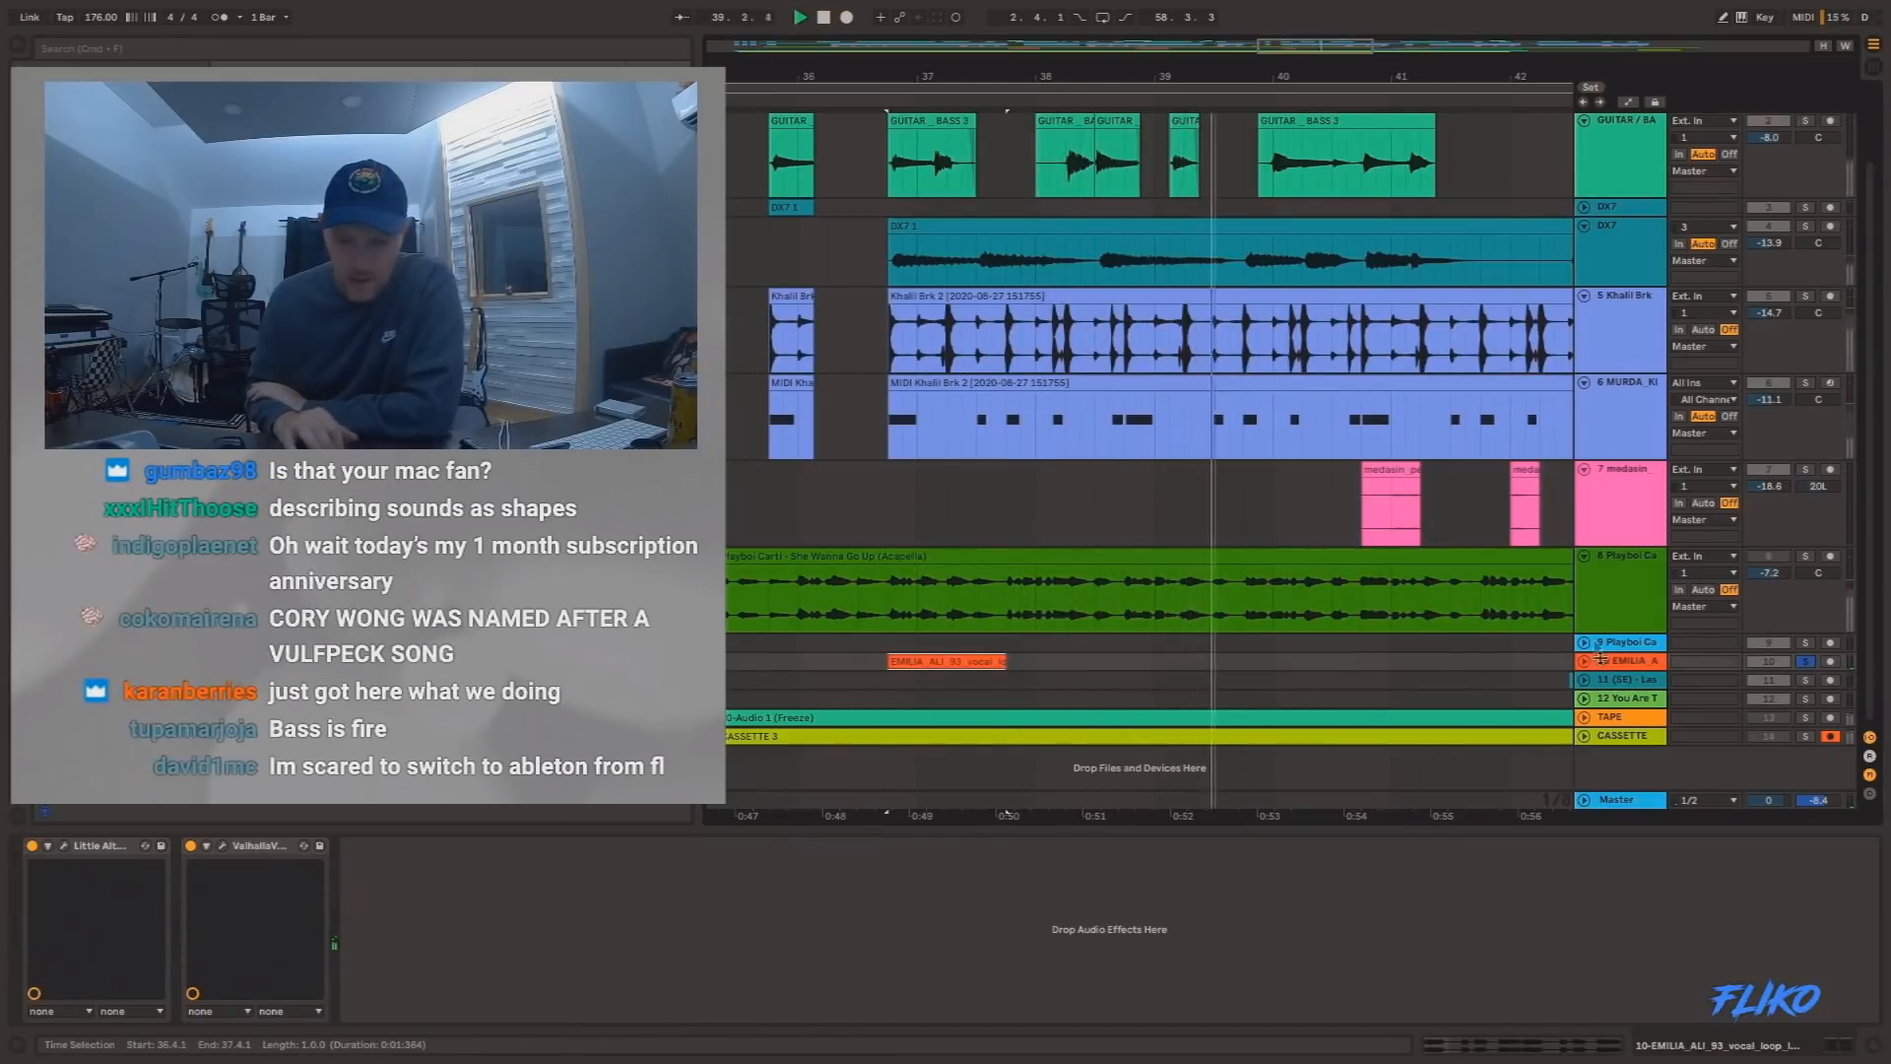
click(1806, 680)
click(1807, 662)
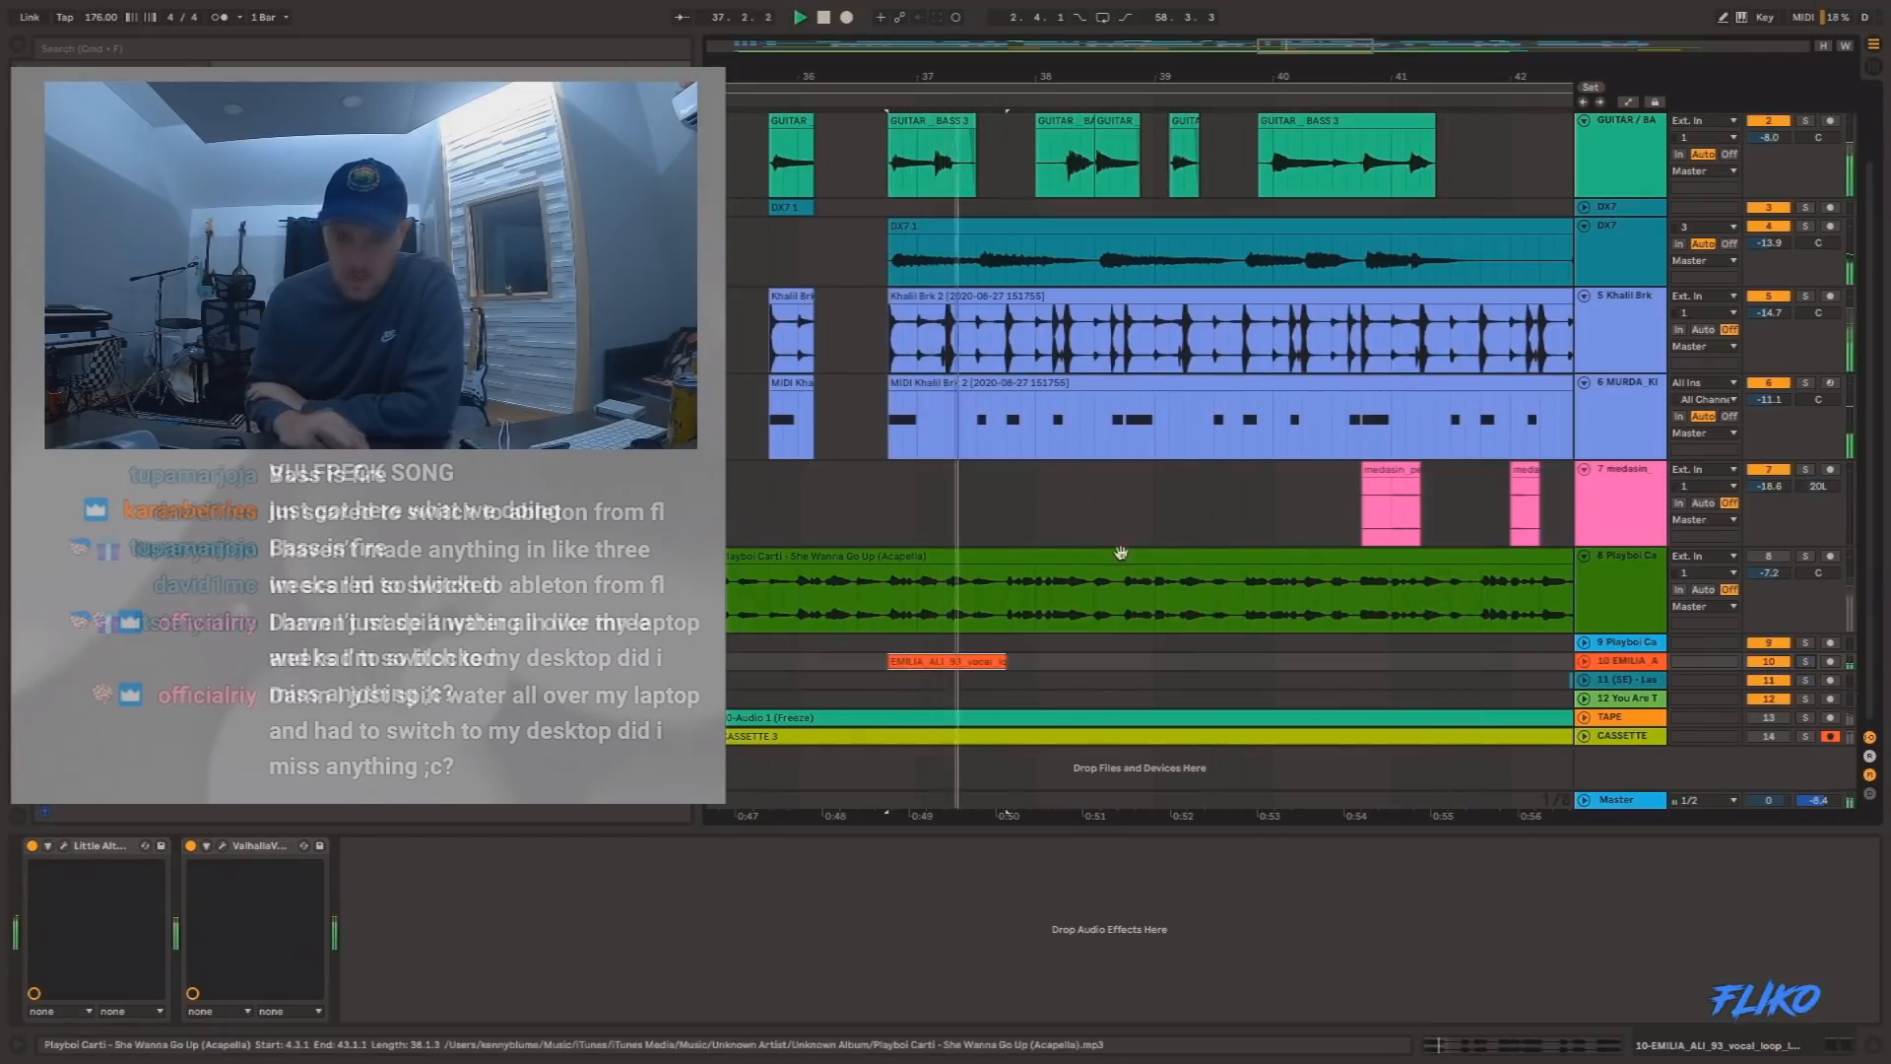
Unfold track 11, the Laser Crazy Shots effect, and examine the surrounding section and the whole arrangement during playback.
drag(1106, 81, 1181, 71)
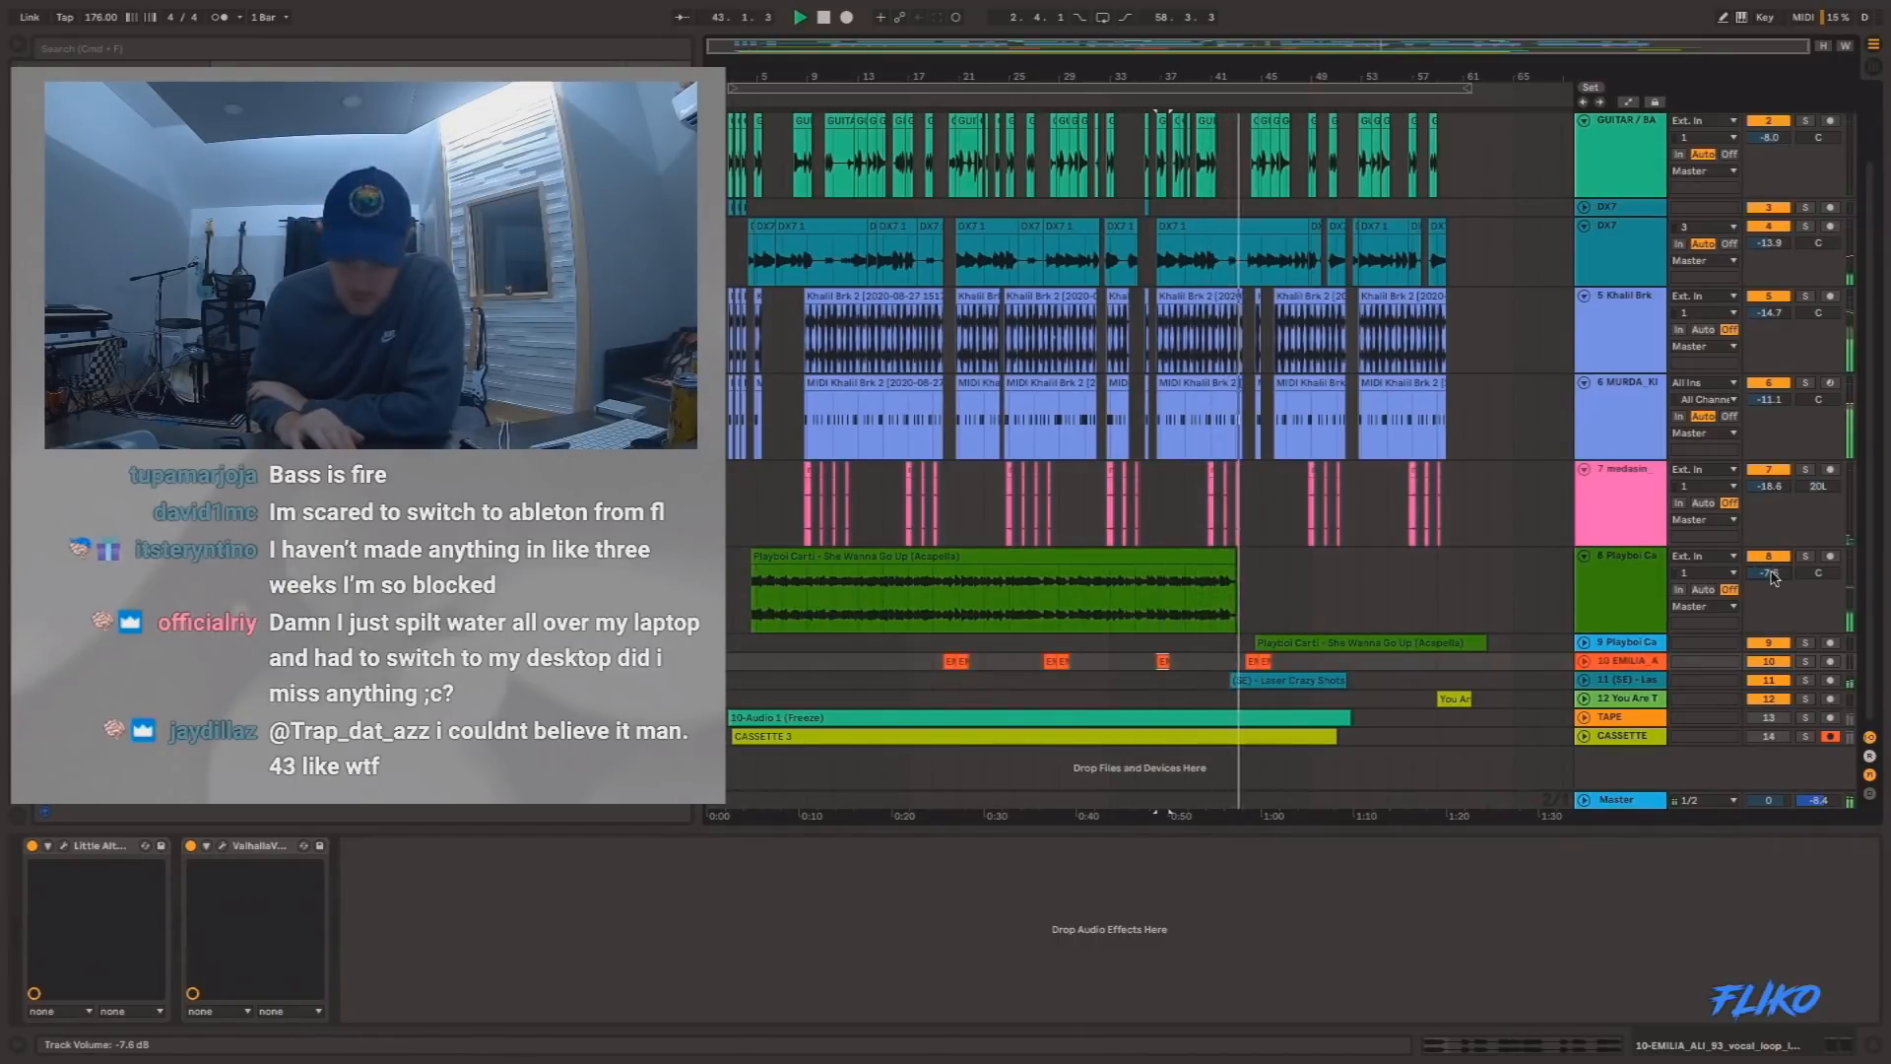
click(1584, 681)
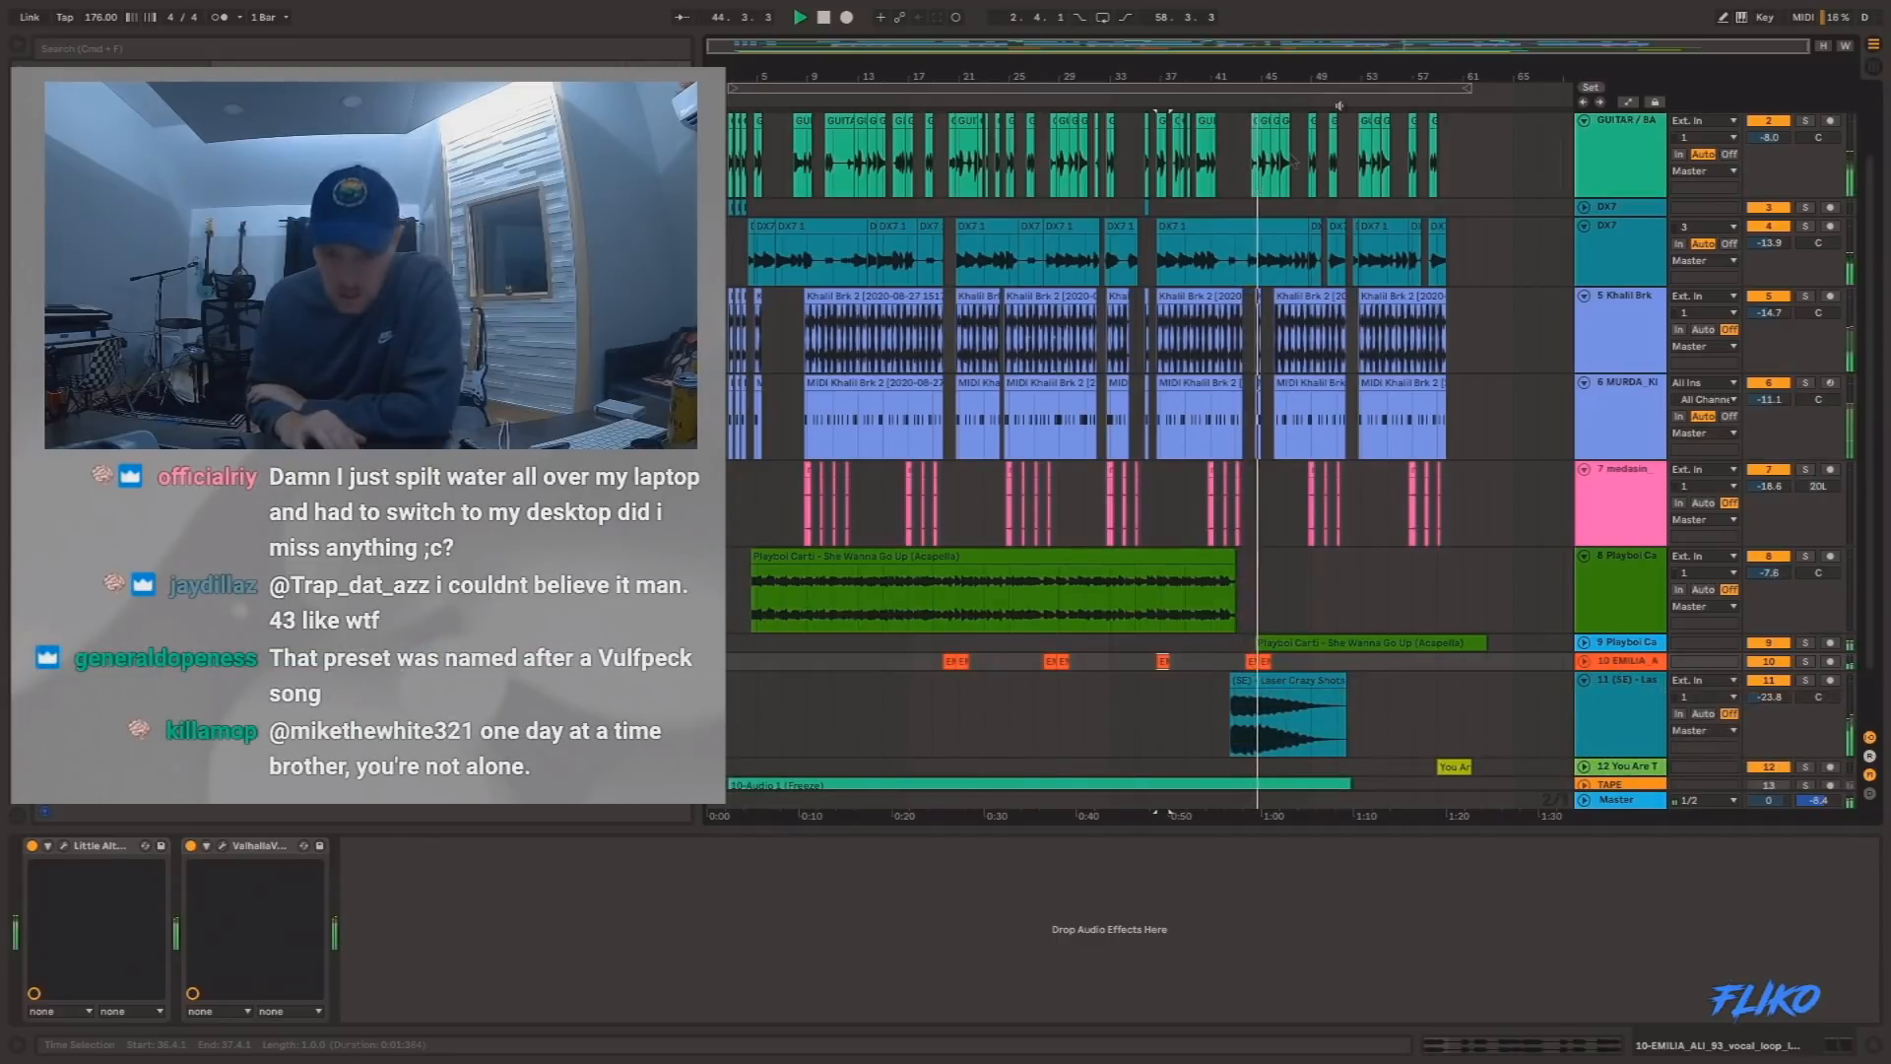
drag(1308, 79, 1329, 396)
scroll(1280, 579, up, 3)
scroll(1279, 579, right, 2)
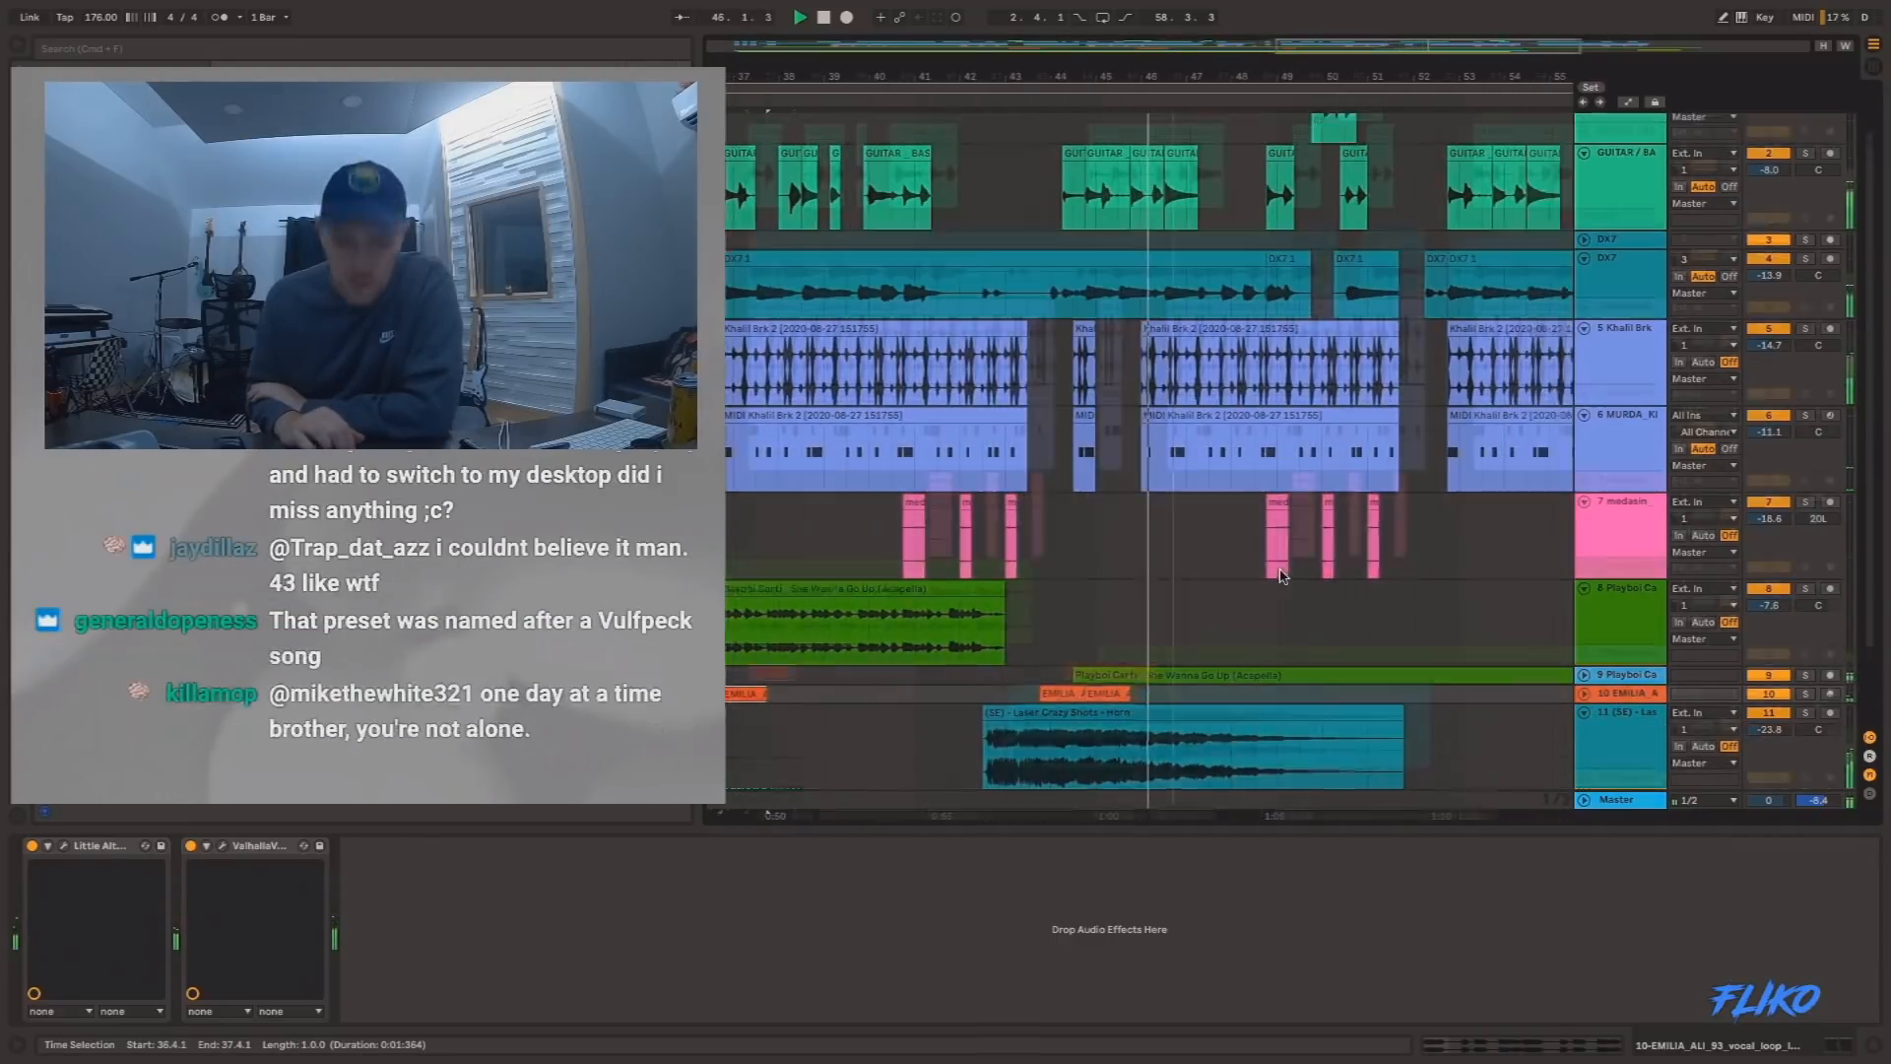
scroll(1284, 576, down, 3)
scroll(1284, 577, down, 2)
scroll(1231, 567, left, 5)
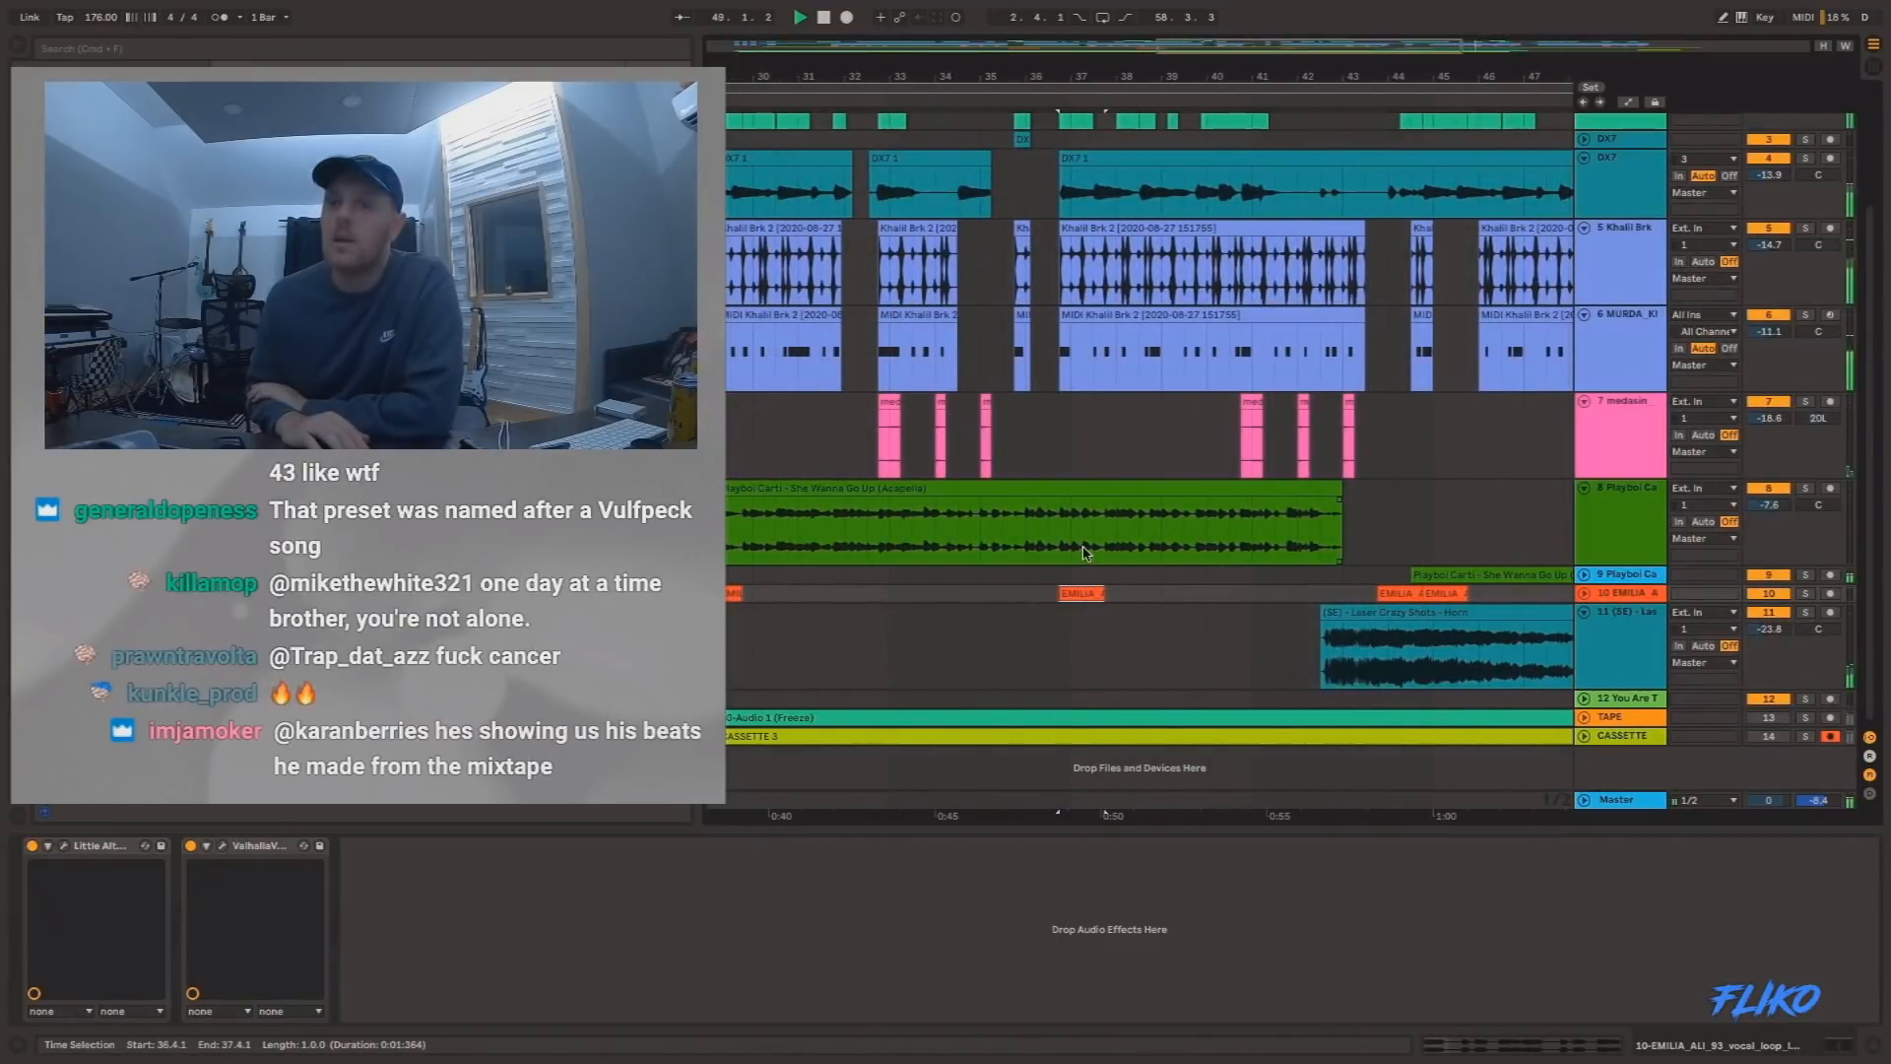
key(w)
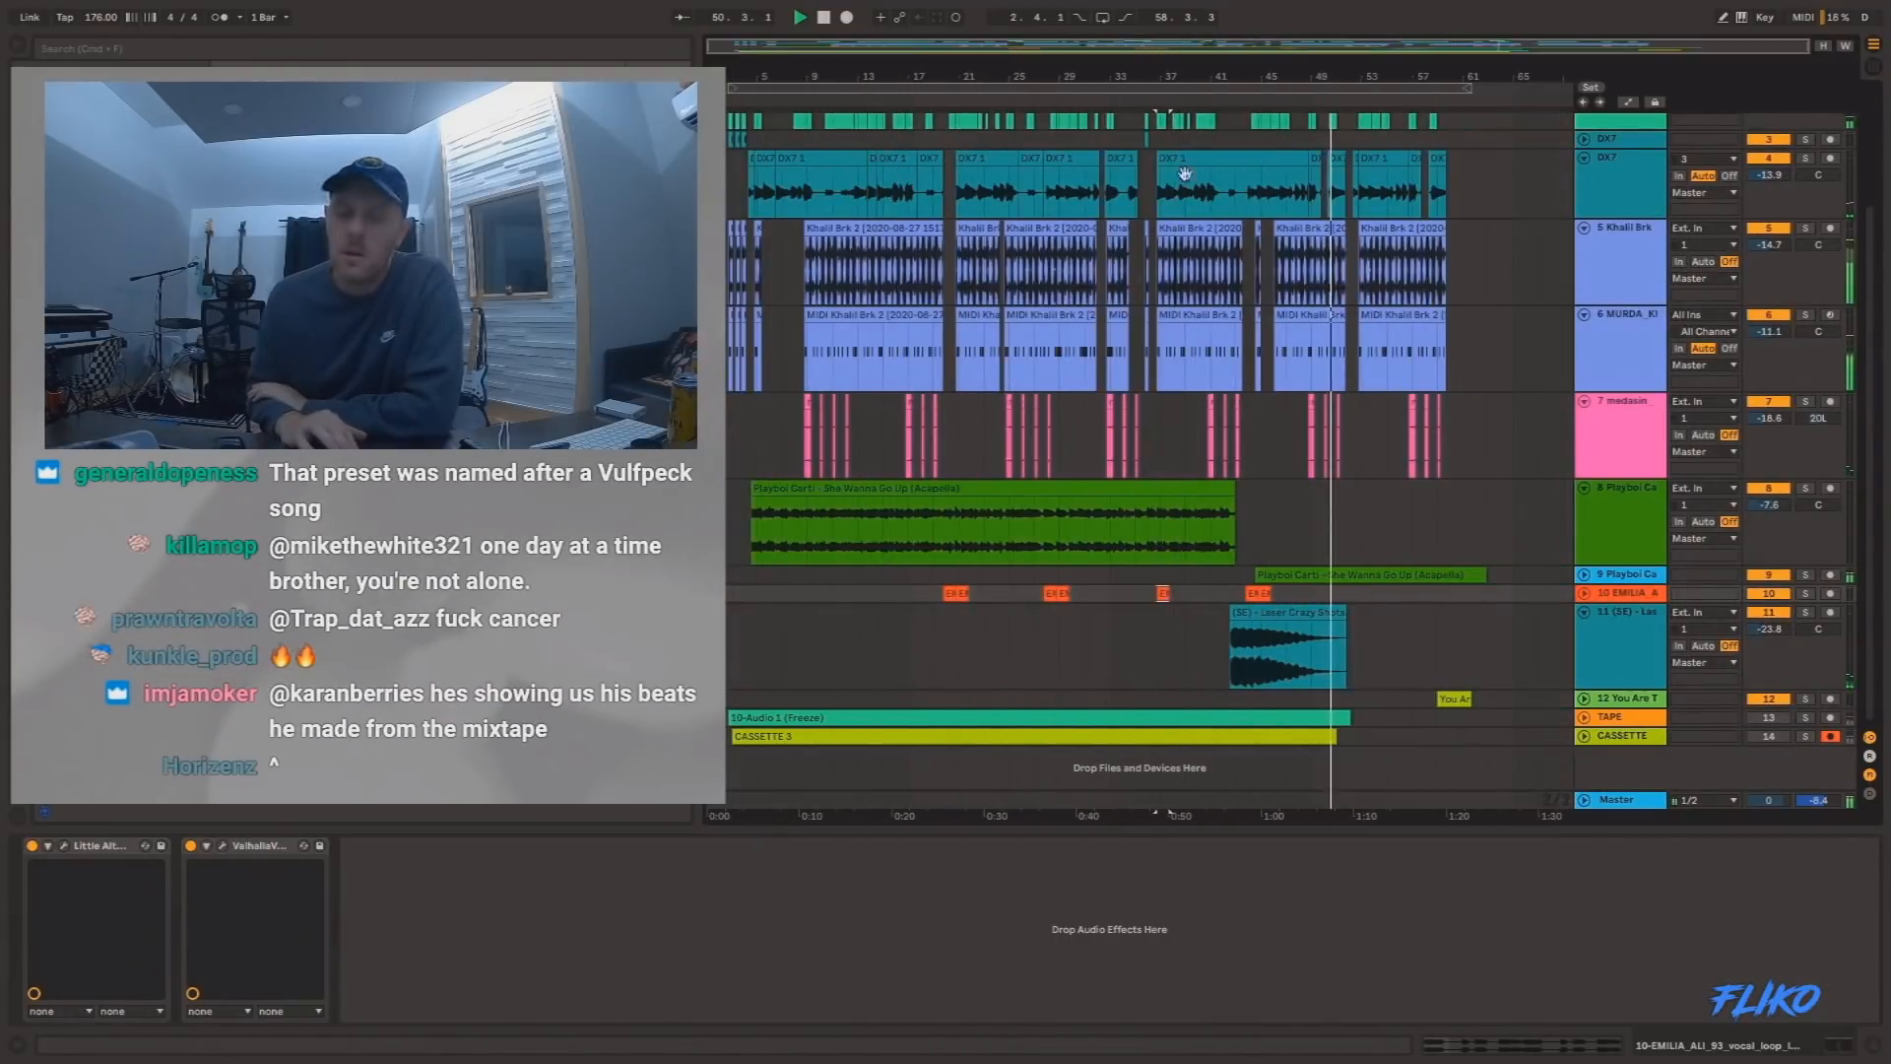
Fold tracks 4 to 8: DX7, Khalil Brk, MURDA, medasin and the first Playboi Carti acapella.
scroll(1184, 176, up, 3)
click(1585, 315)
click(1586, 332)
click(1586, 352)
click(1586, 369)
click(1585, 390)
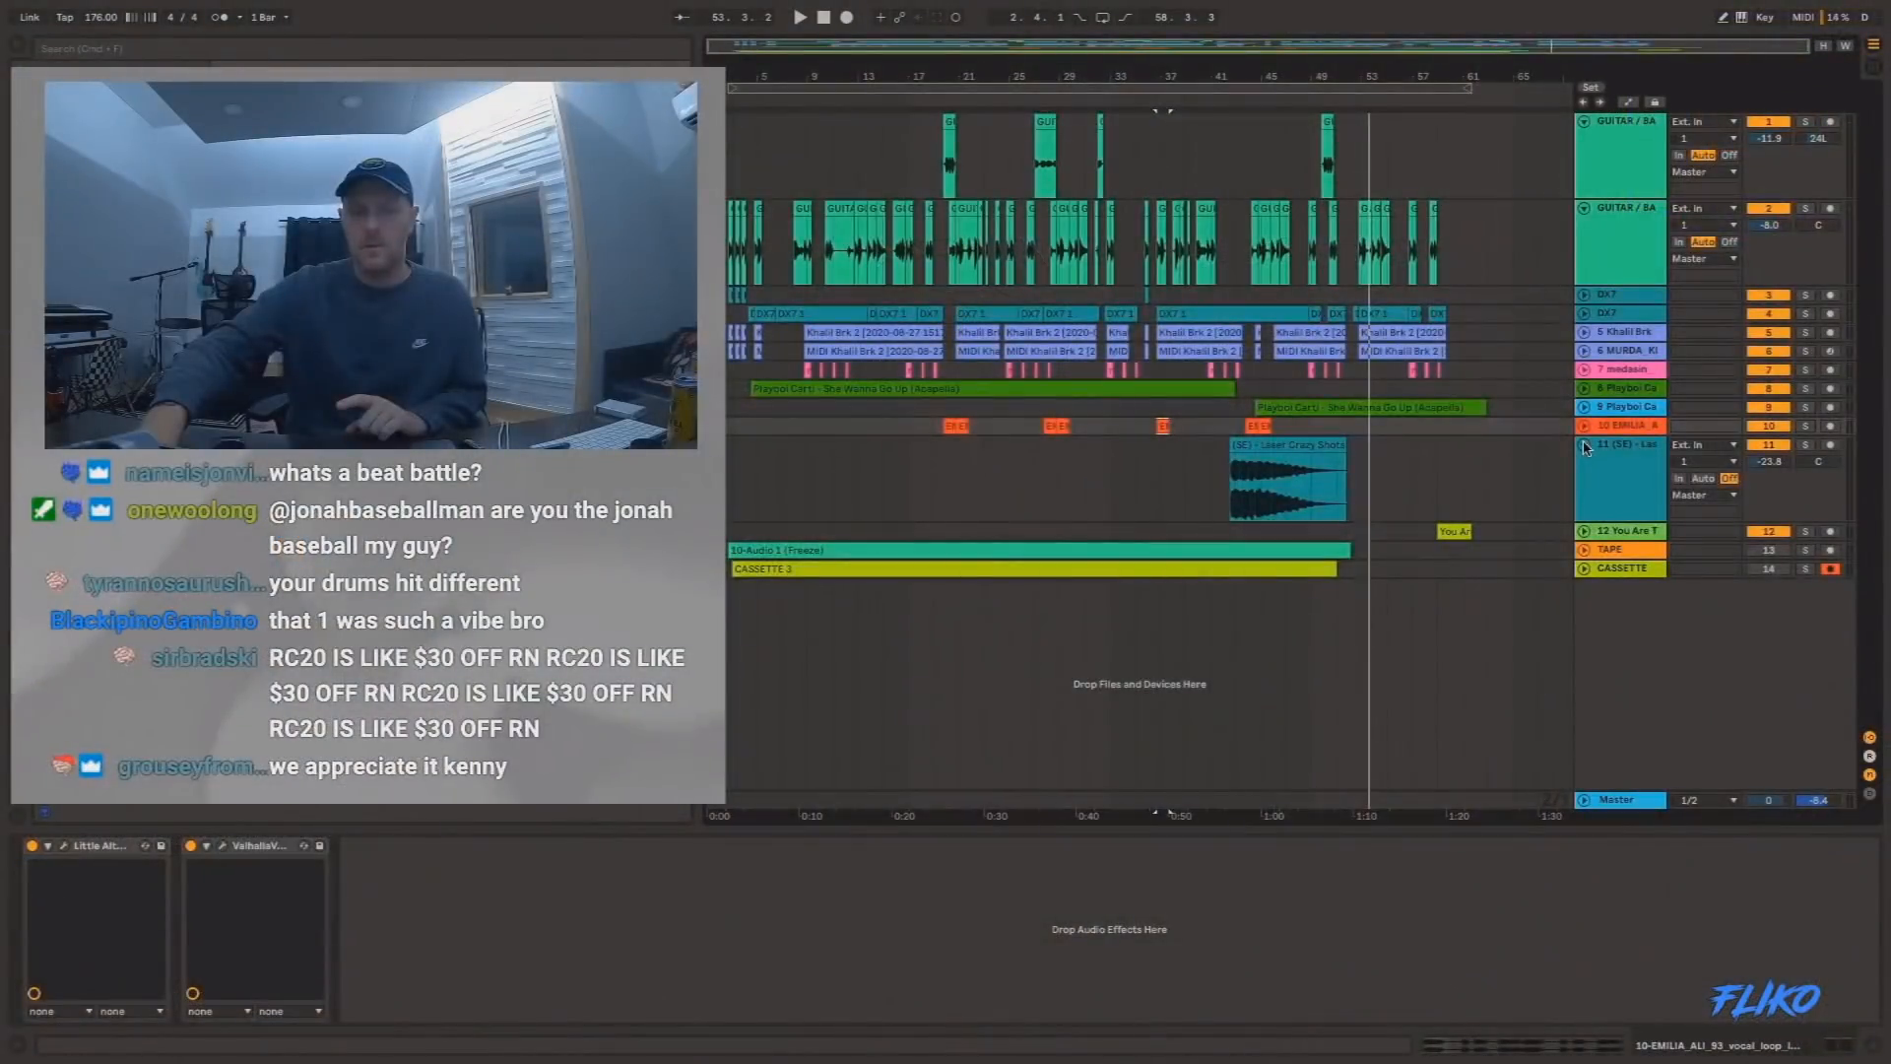
Play the next 77 BPM beat from 2.1.1, and unfold and mute the Cam'ron acapella on track 12.
key(ctrl+a)
key(space)
click(759, 234)
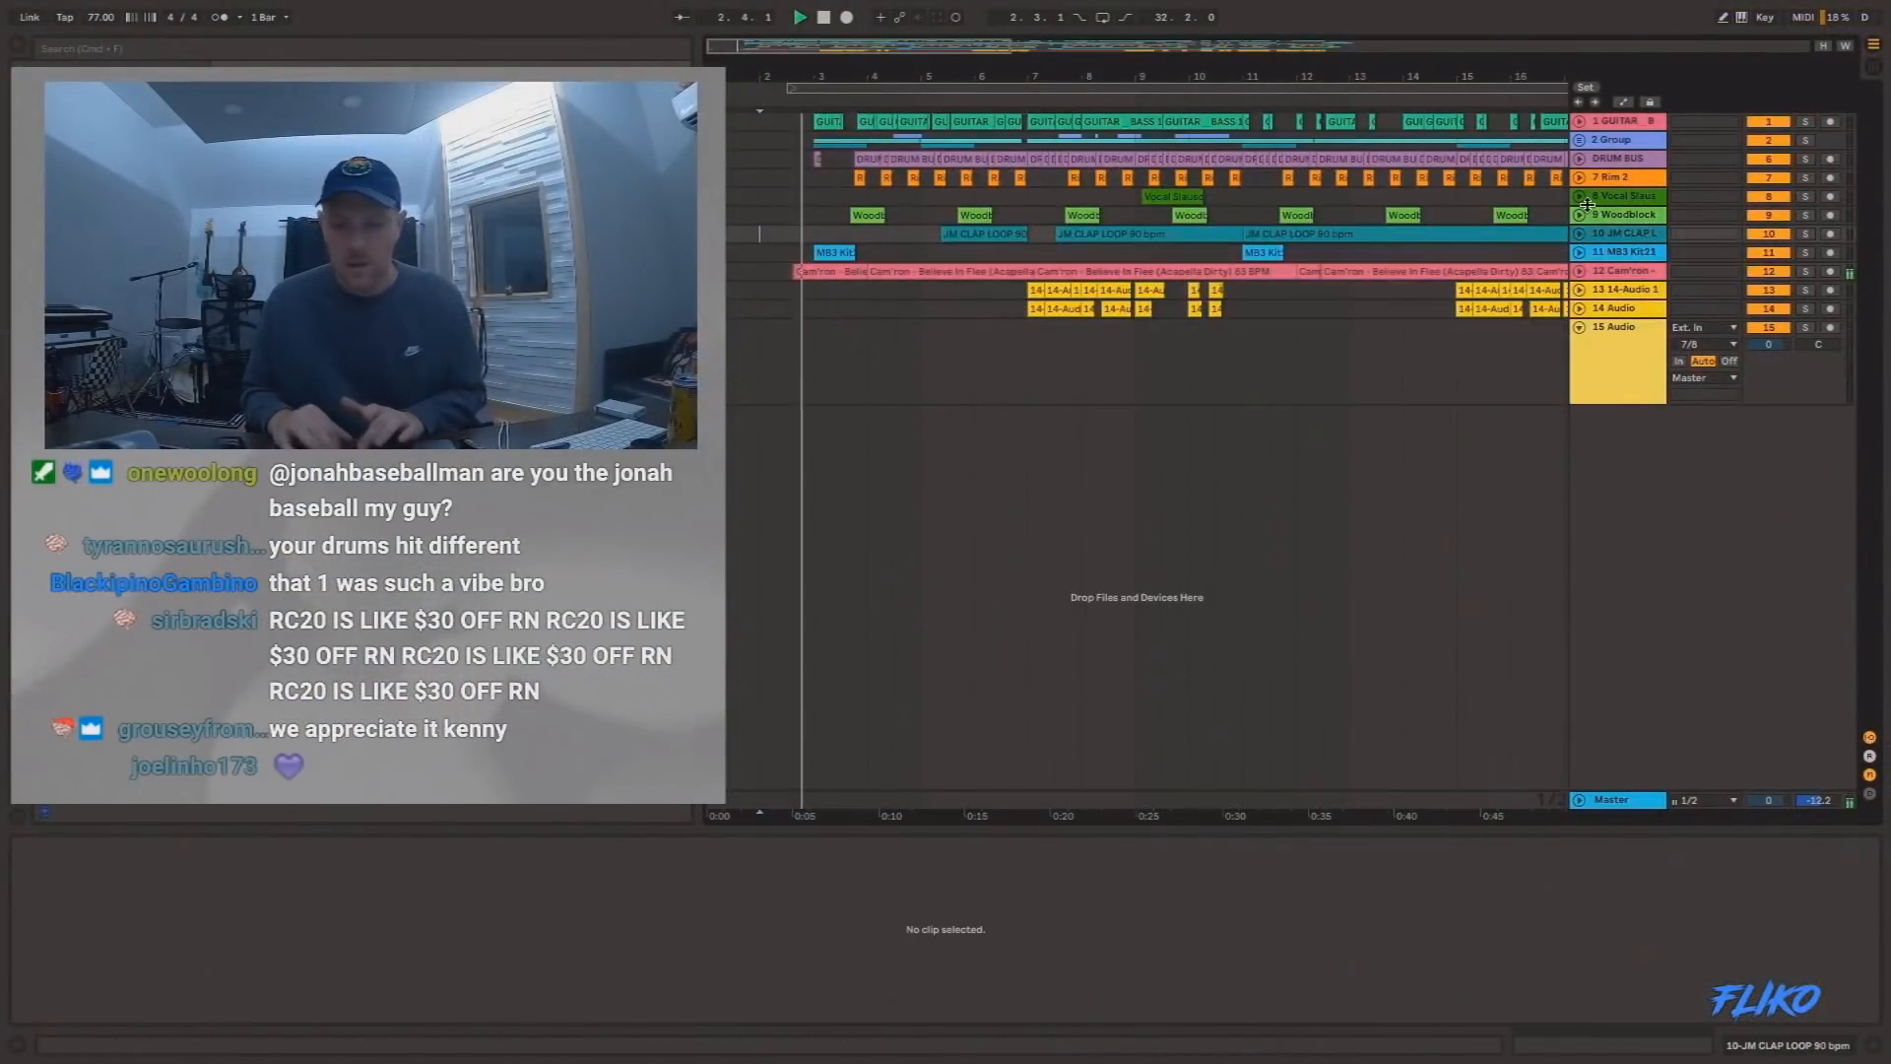
click(1579, 271)
click(1805, 271)
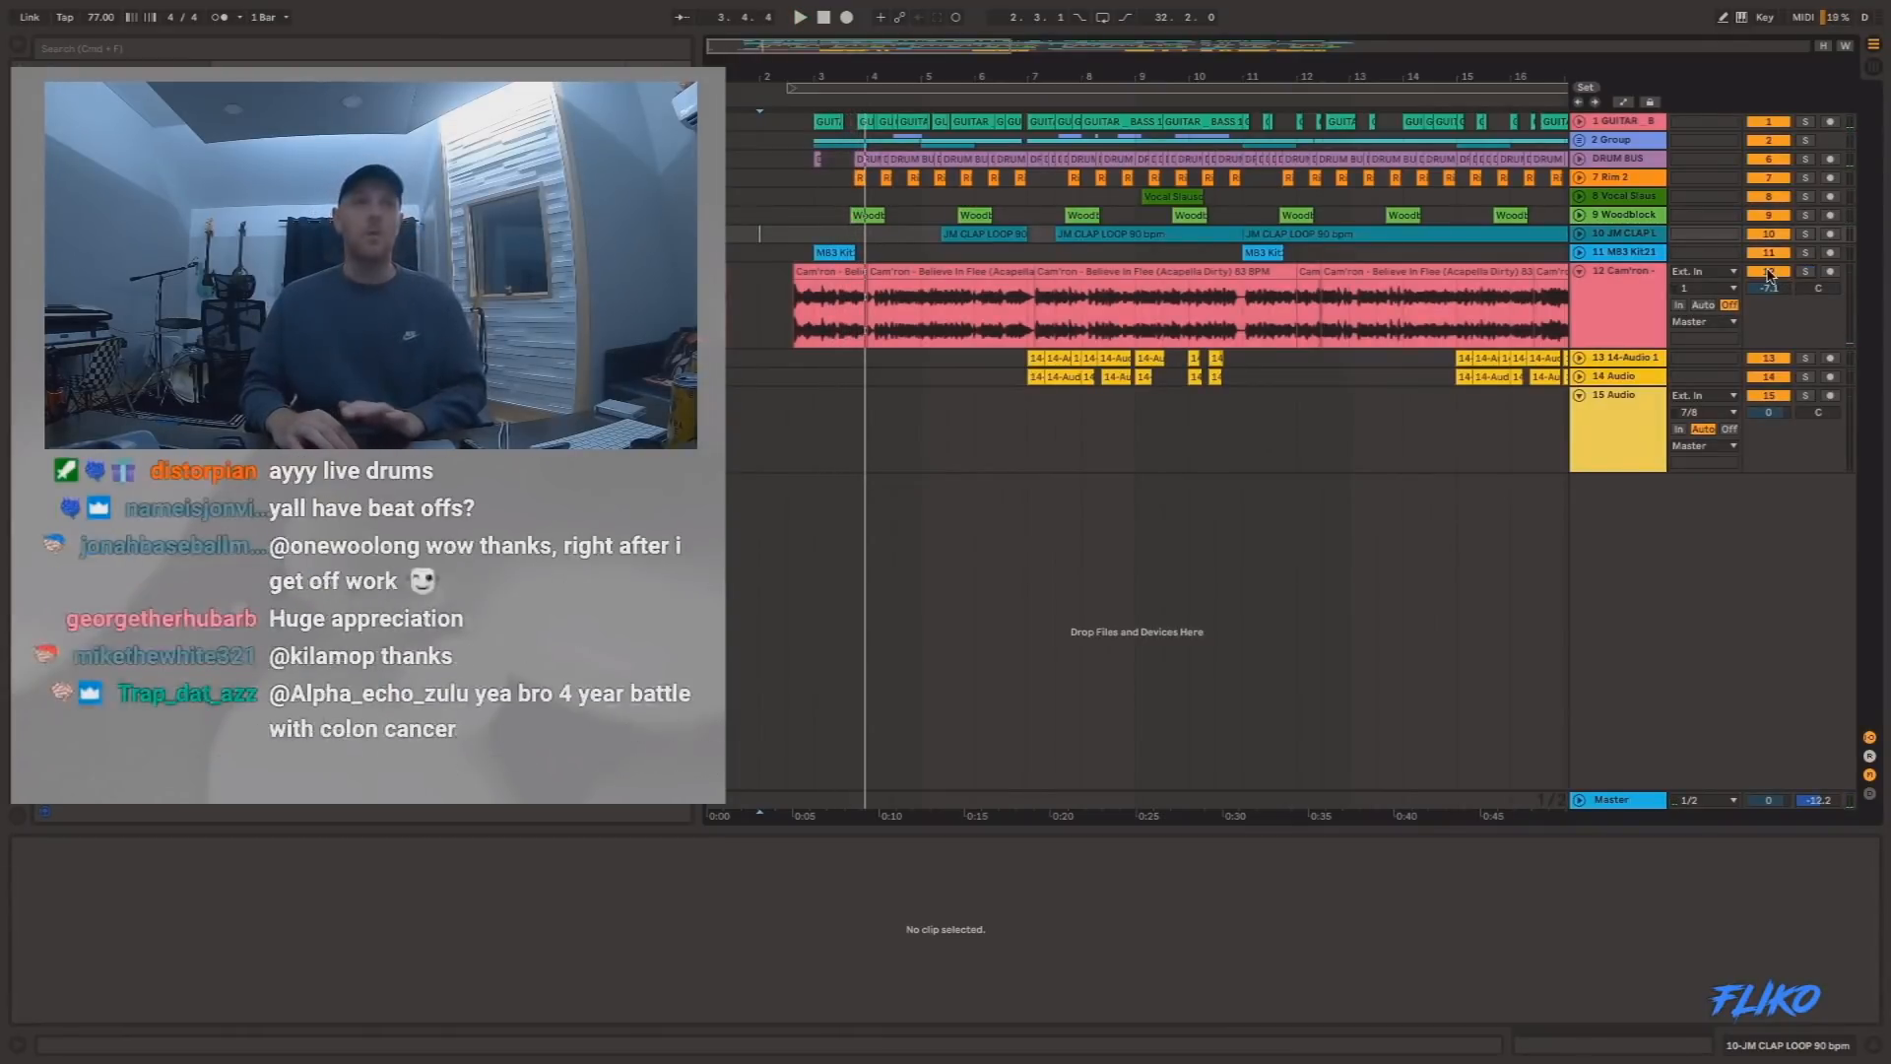
Play the beat from 3.1.1 and unfold the DRUM BUS, Group, GUITAR _ BASS and RHODES tracks.
click(807, 203)
key(space)
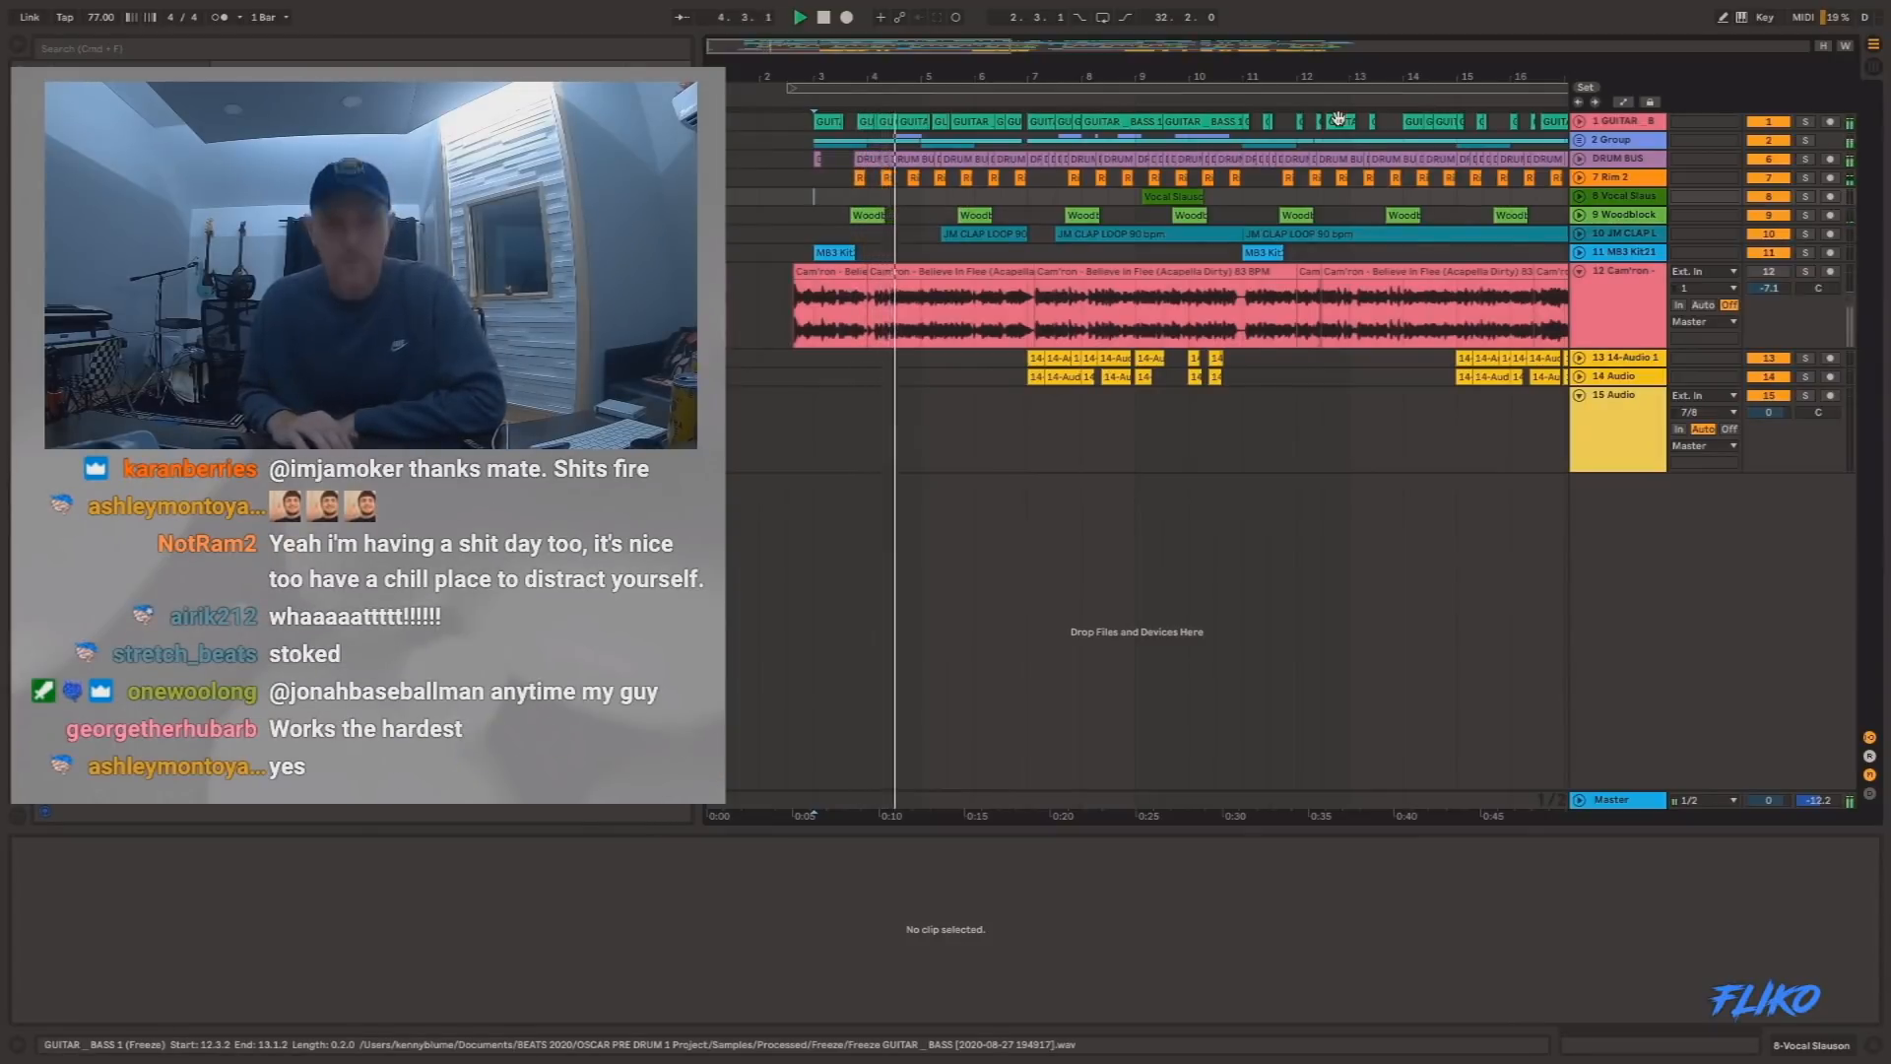
click(1579, 161)
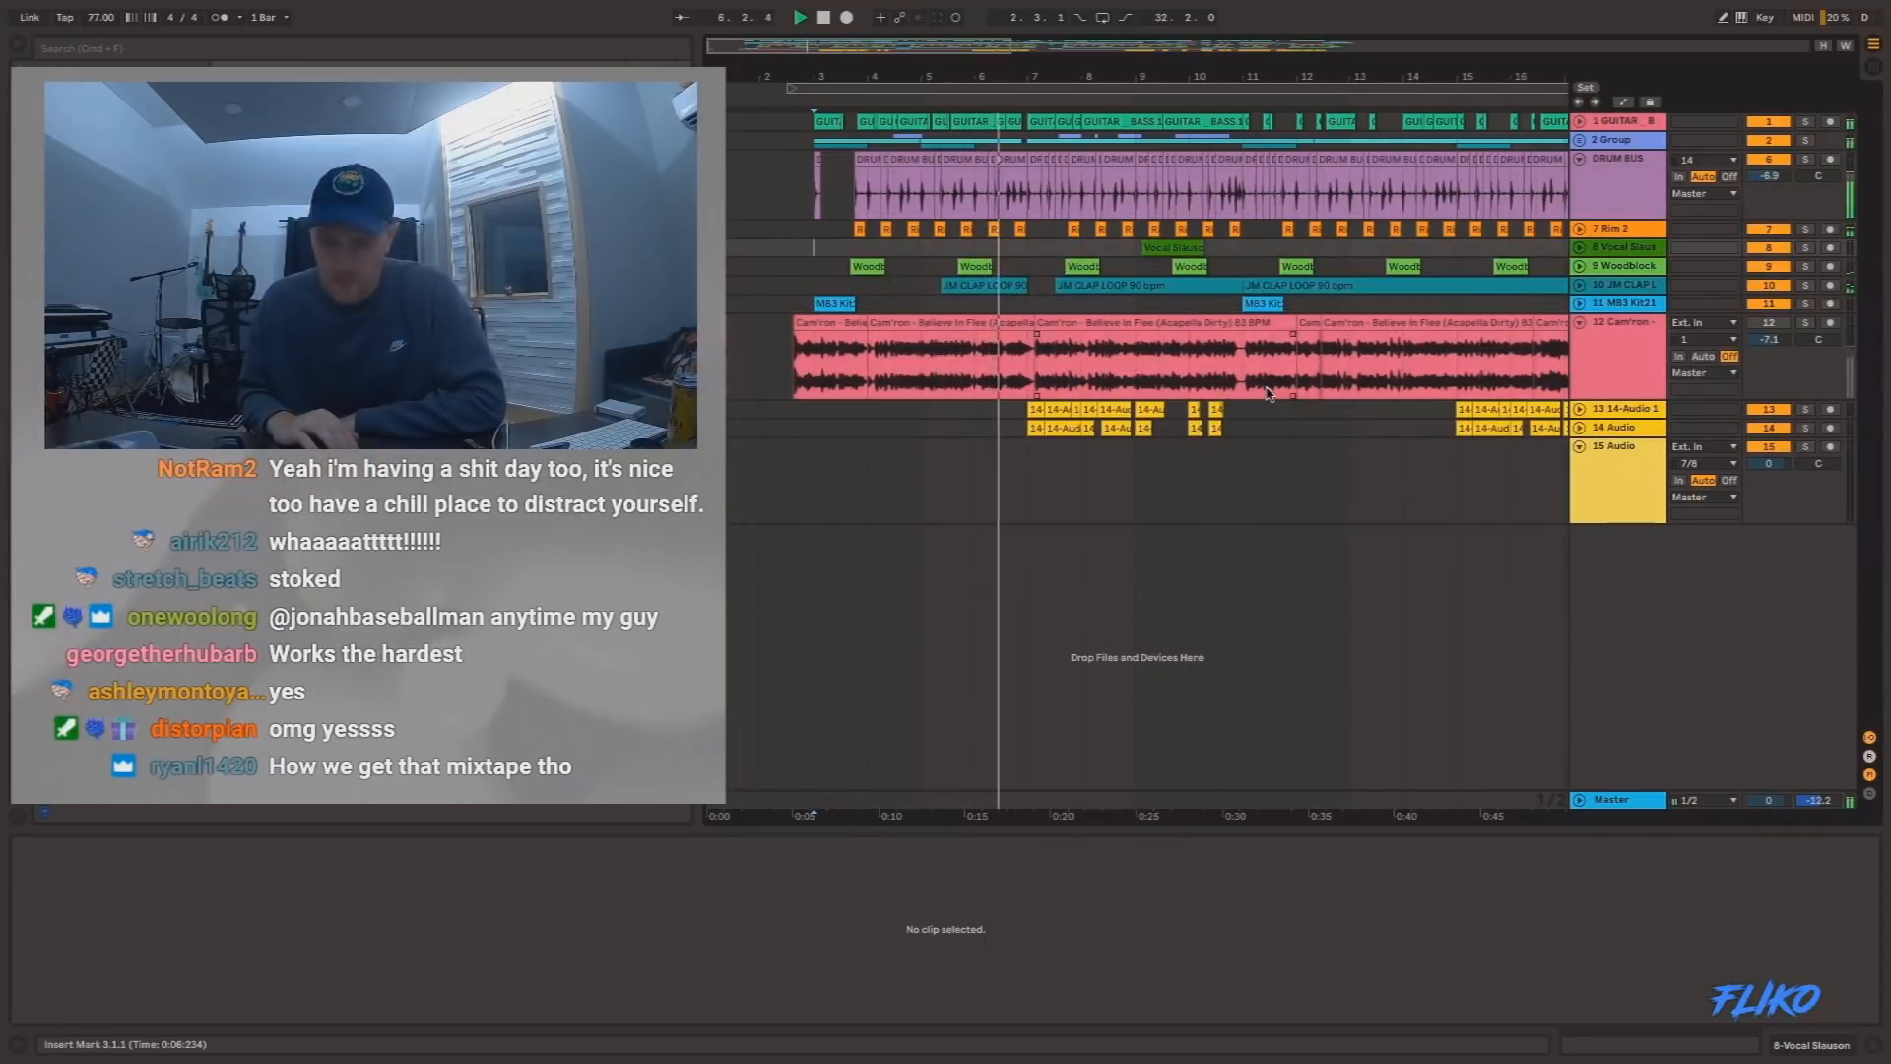
click(1579, 139)
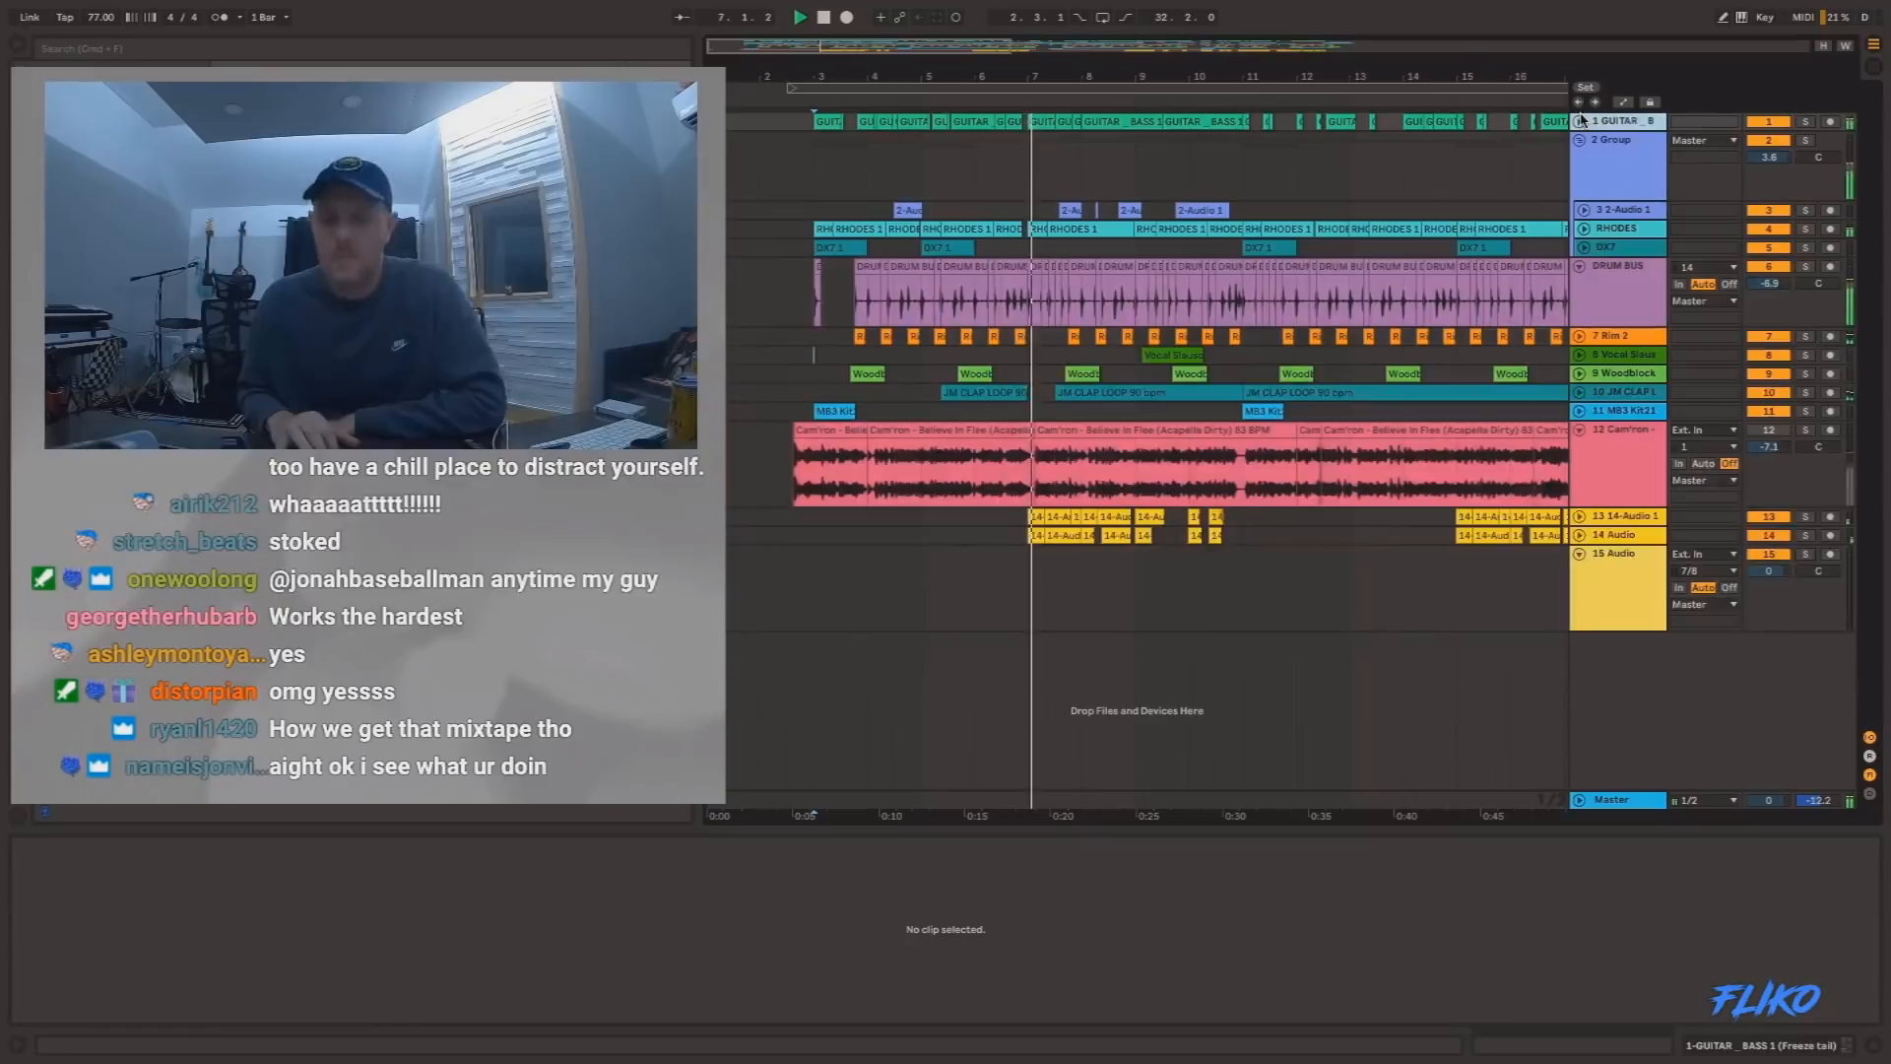
click(1581, 125)
click(1584, 290)
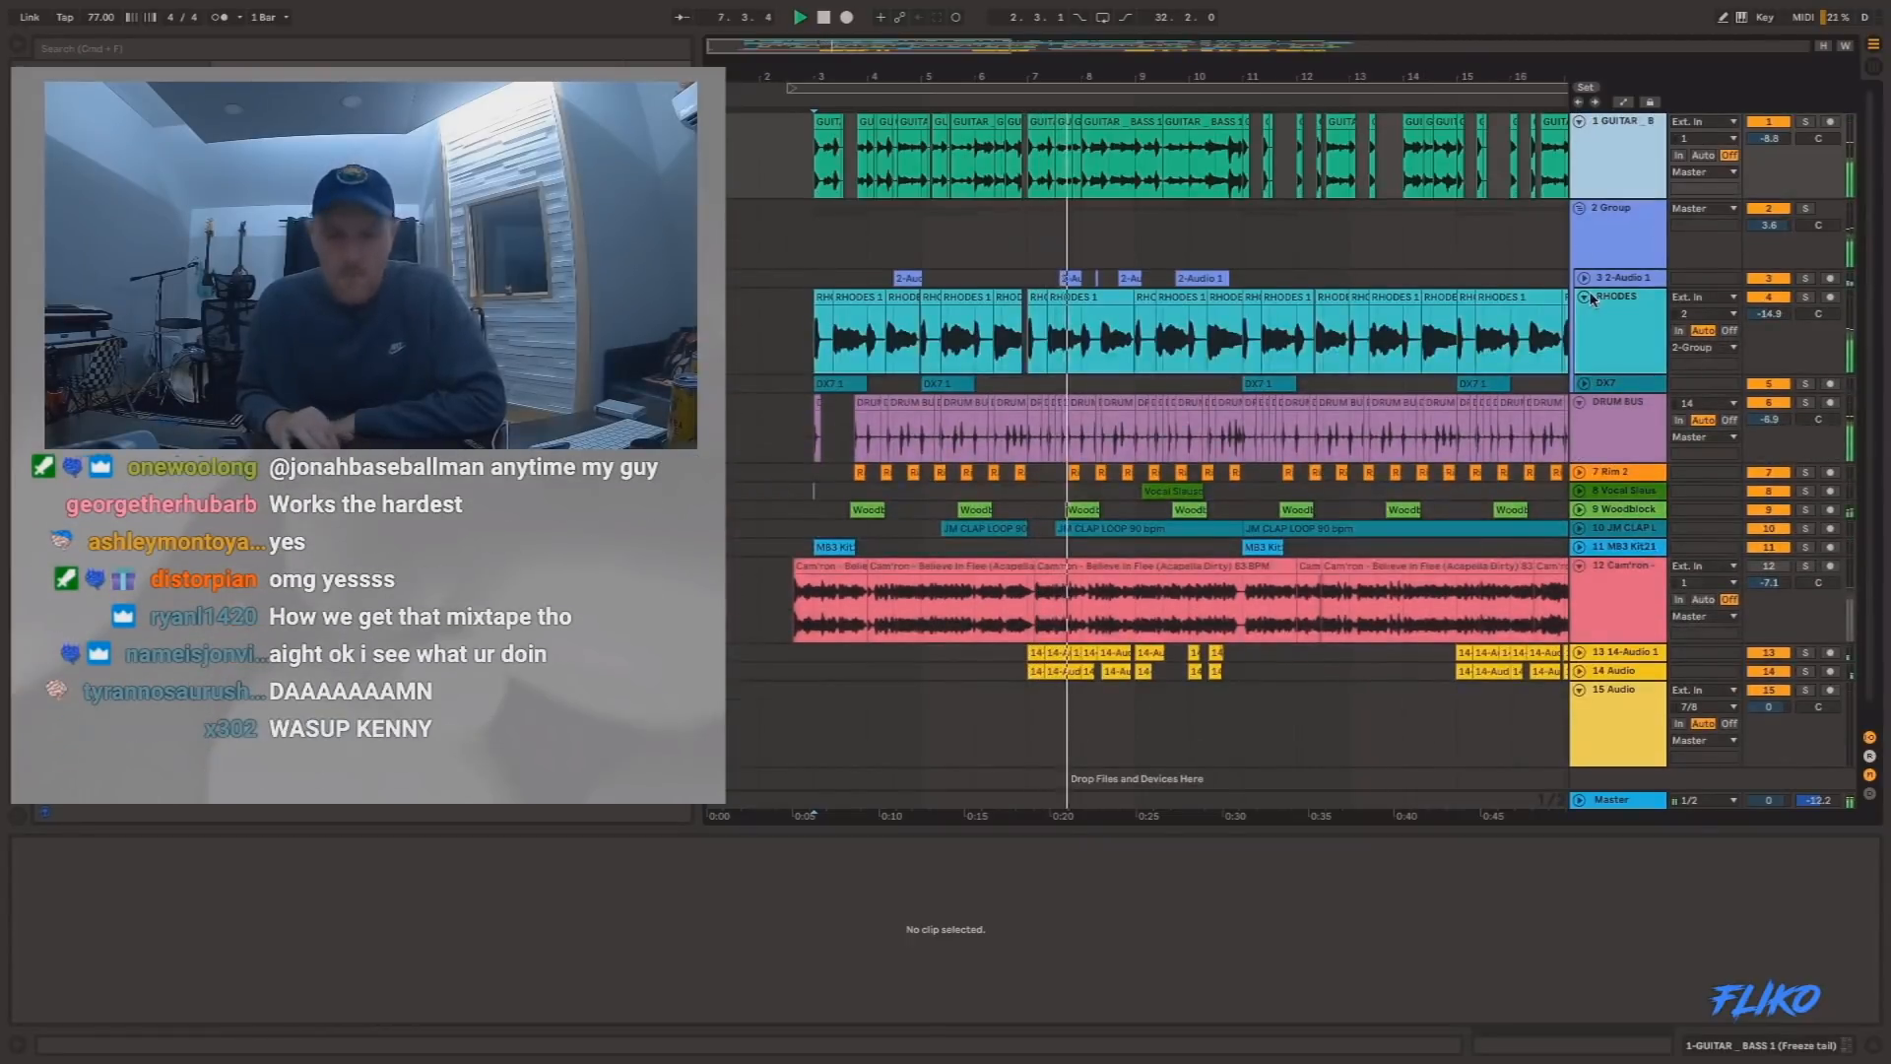
Unfold the 2-Audio 1 track in the group and tracks 13 and 14 during playback.
scroll(1319, 293, right, 1)
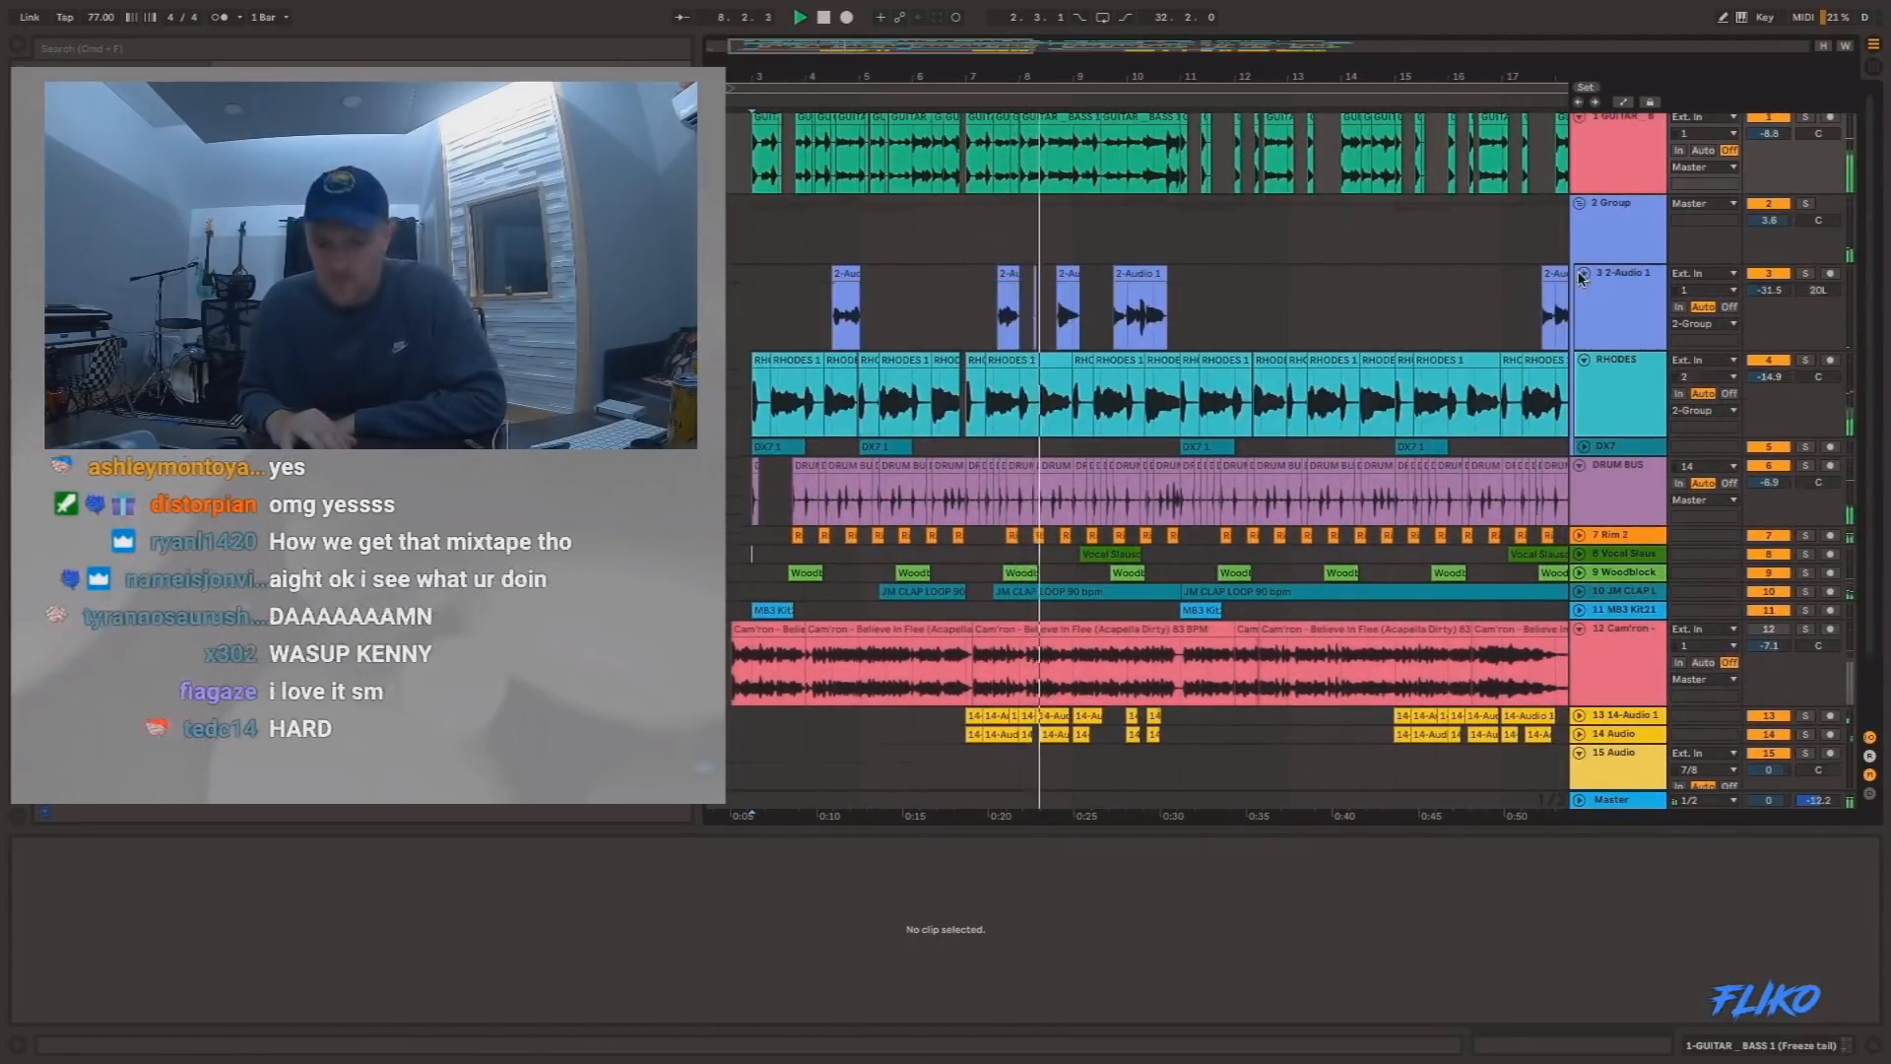
click(1583, 271)
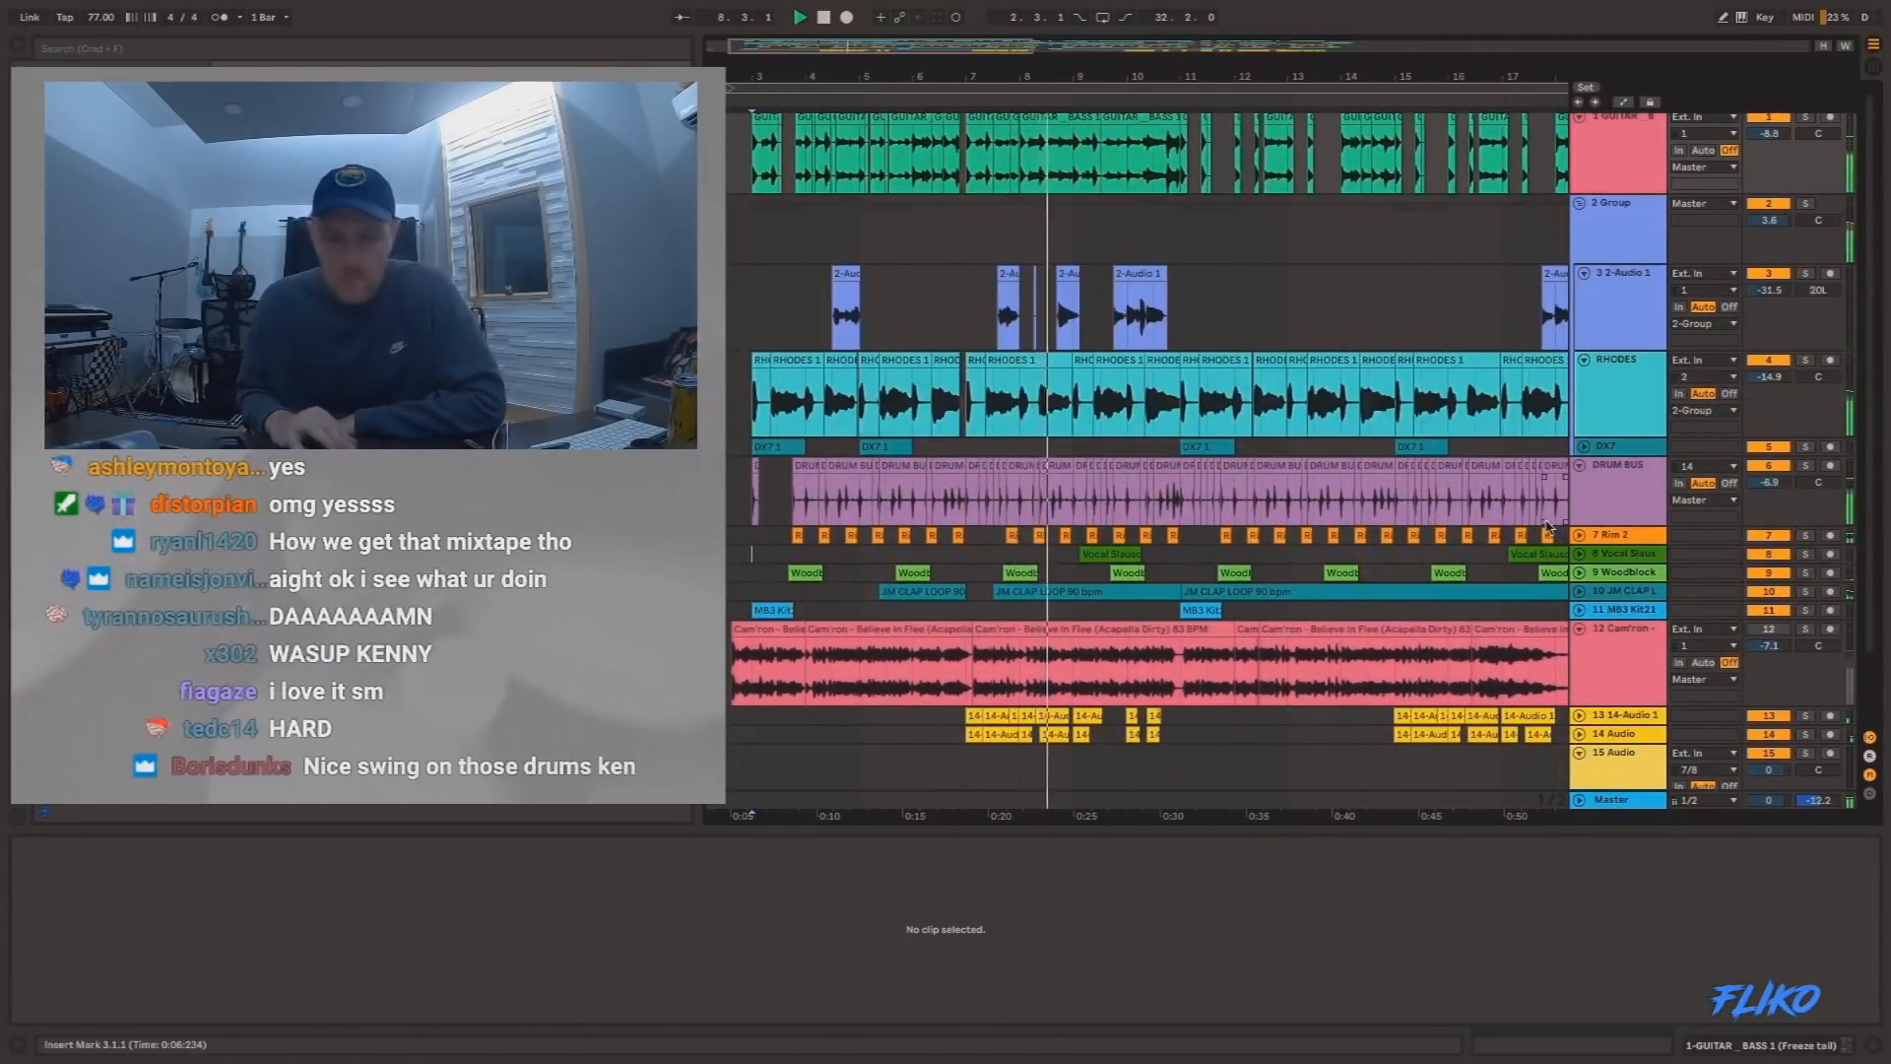
click(1582, 734)
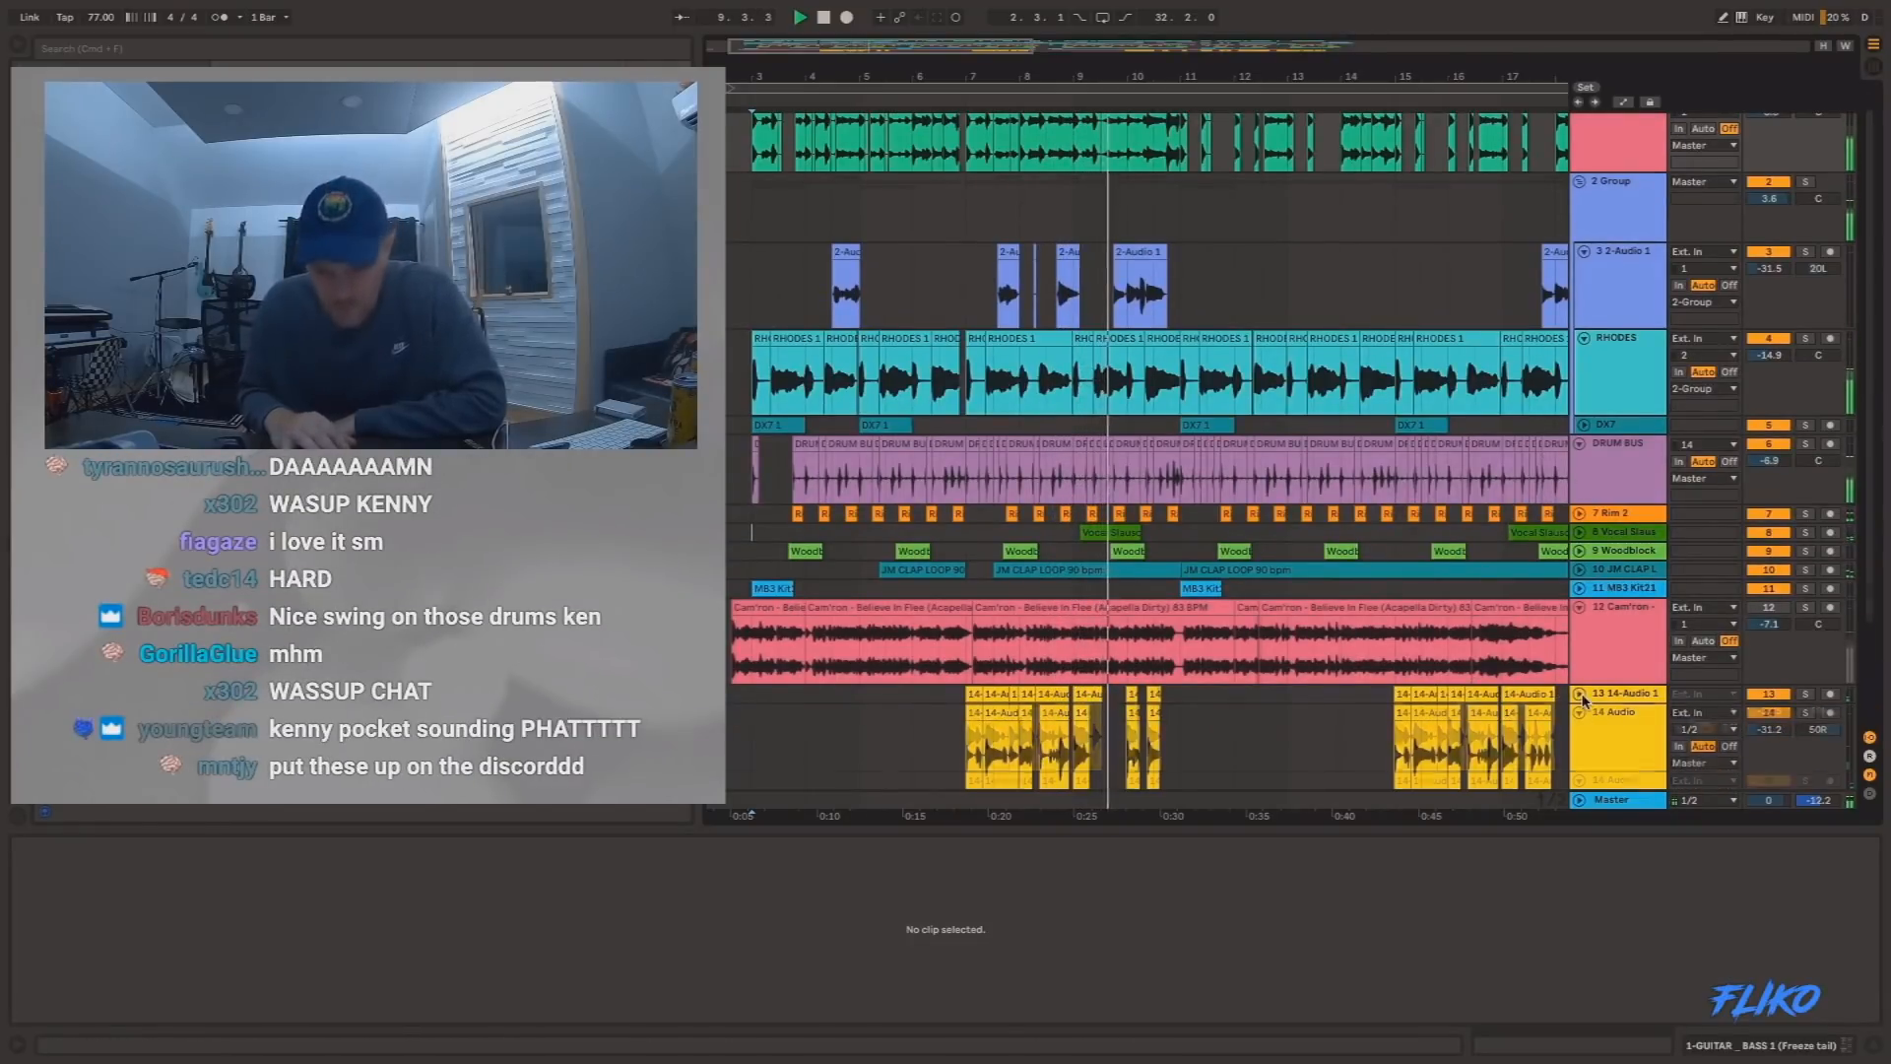
click(1581, 696)
Highlight a short section of the DRUM BUS and Rim 2 tracks just after bar 11 and examine the surrounding arrangement.
scroll(1207, 423, down, 2)
drag(1196, 389, 1208, 420)
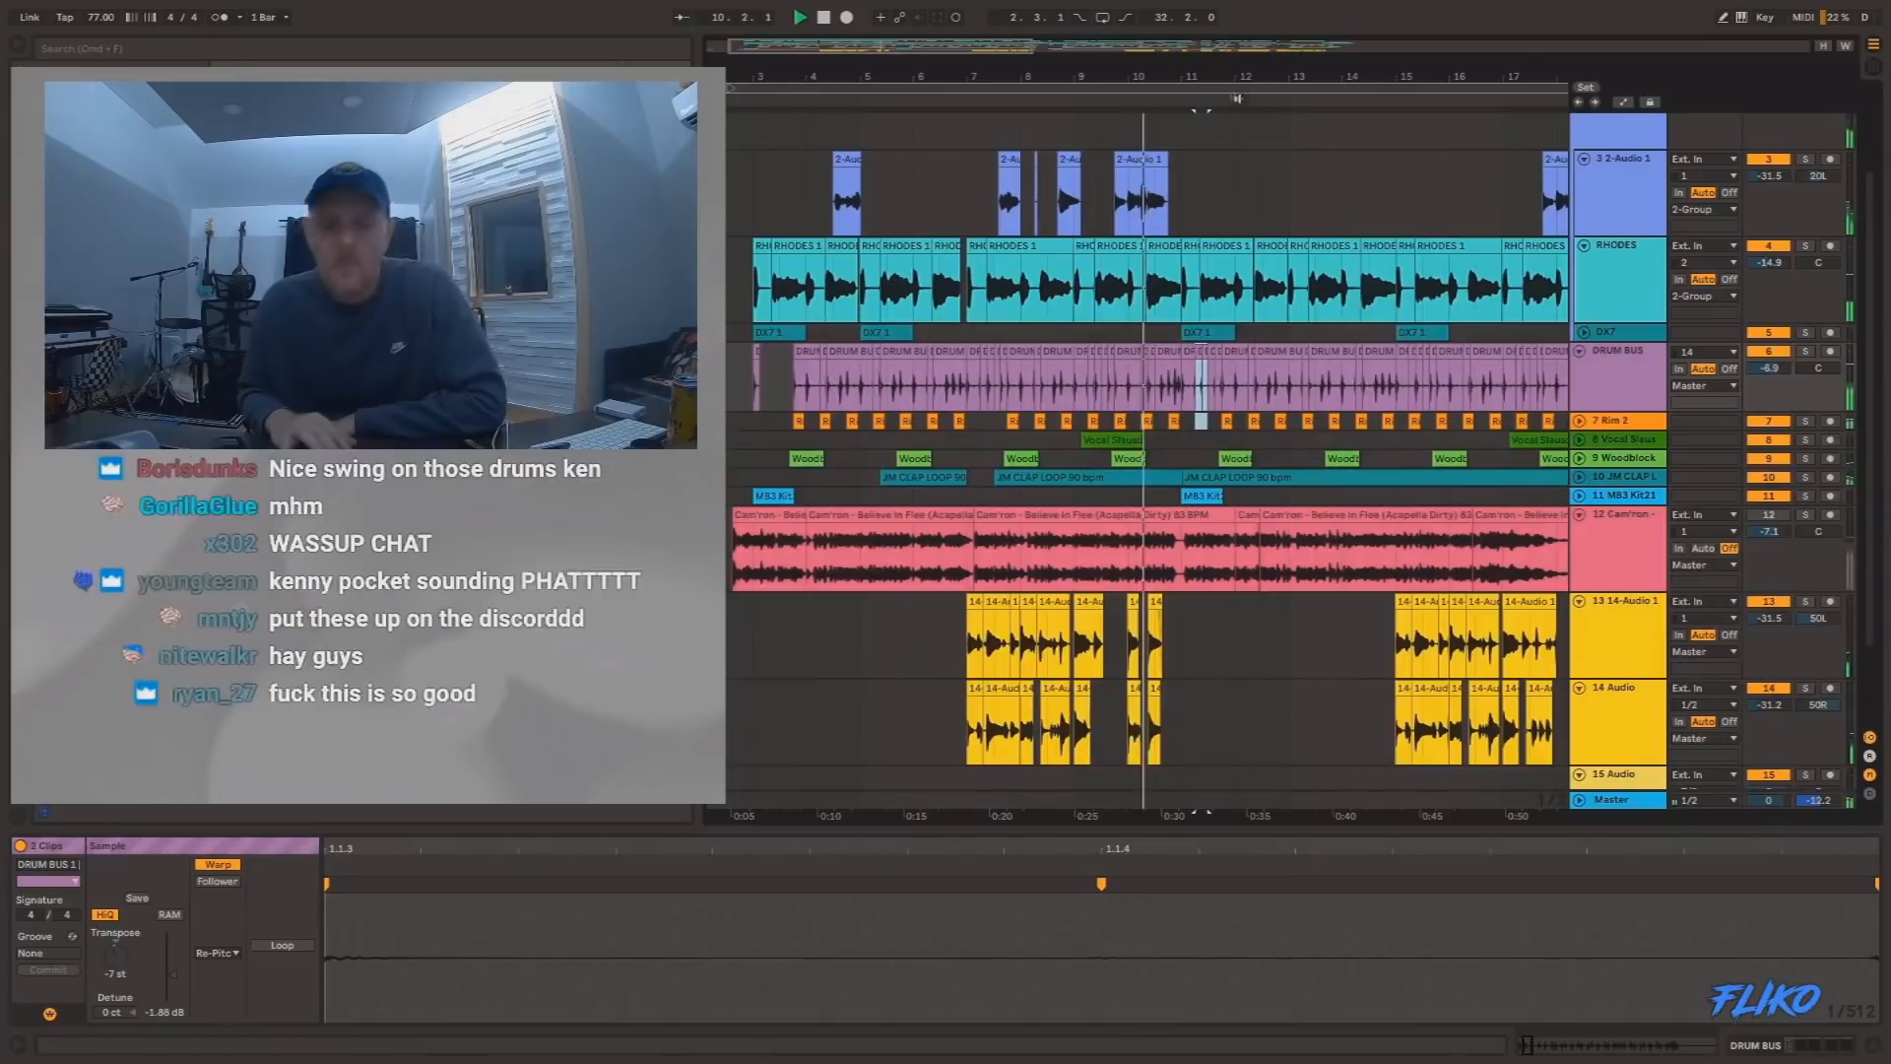
drag(1203, 74, 1203, 107)
scroll(1242, 225, right, 2)
scroll(1242, 225, up, 1)
scroll(1242, 224, up, 2)
scroll(1241, 225, right, 1)
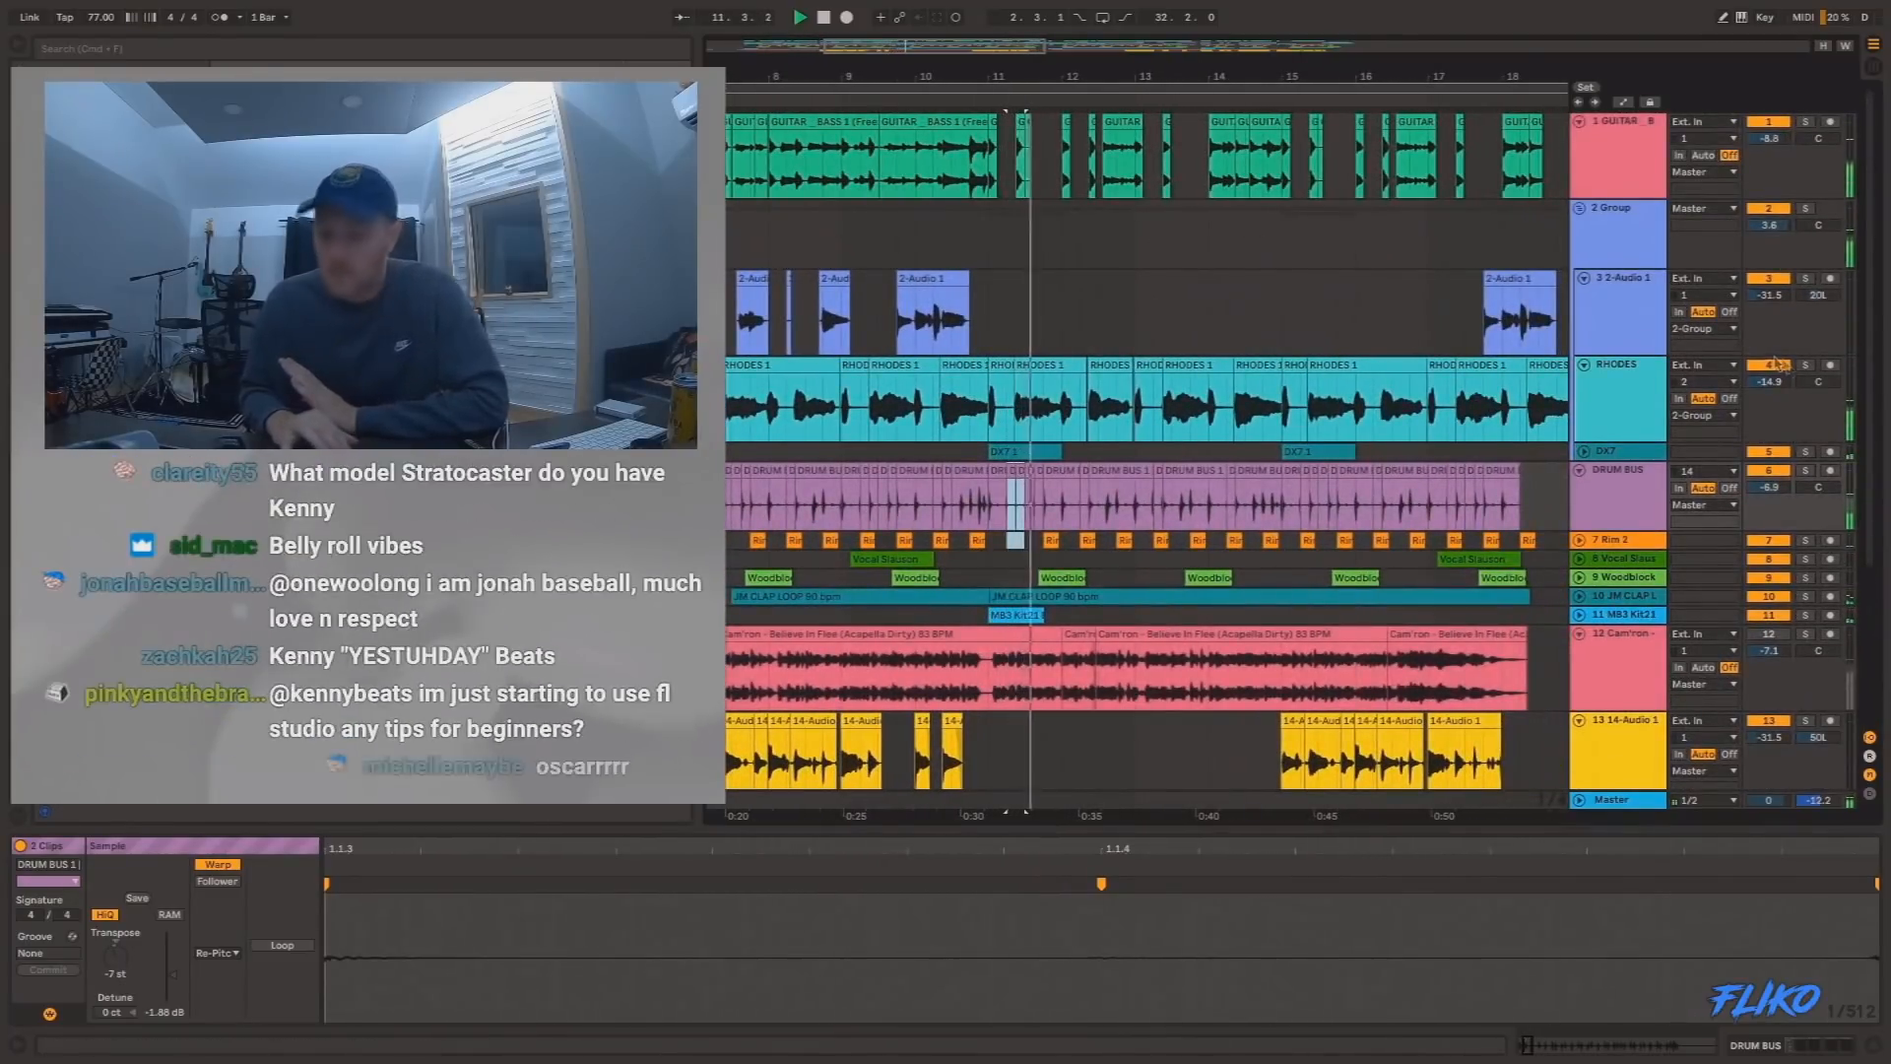
Solo the RHODES track to hear it alone around bar 13, and stop playback.
click(1805, 365)
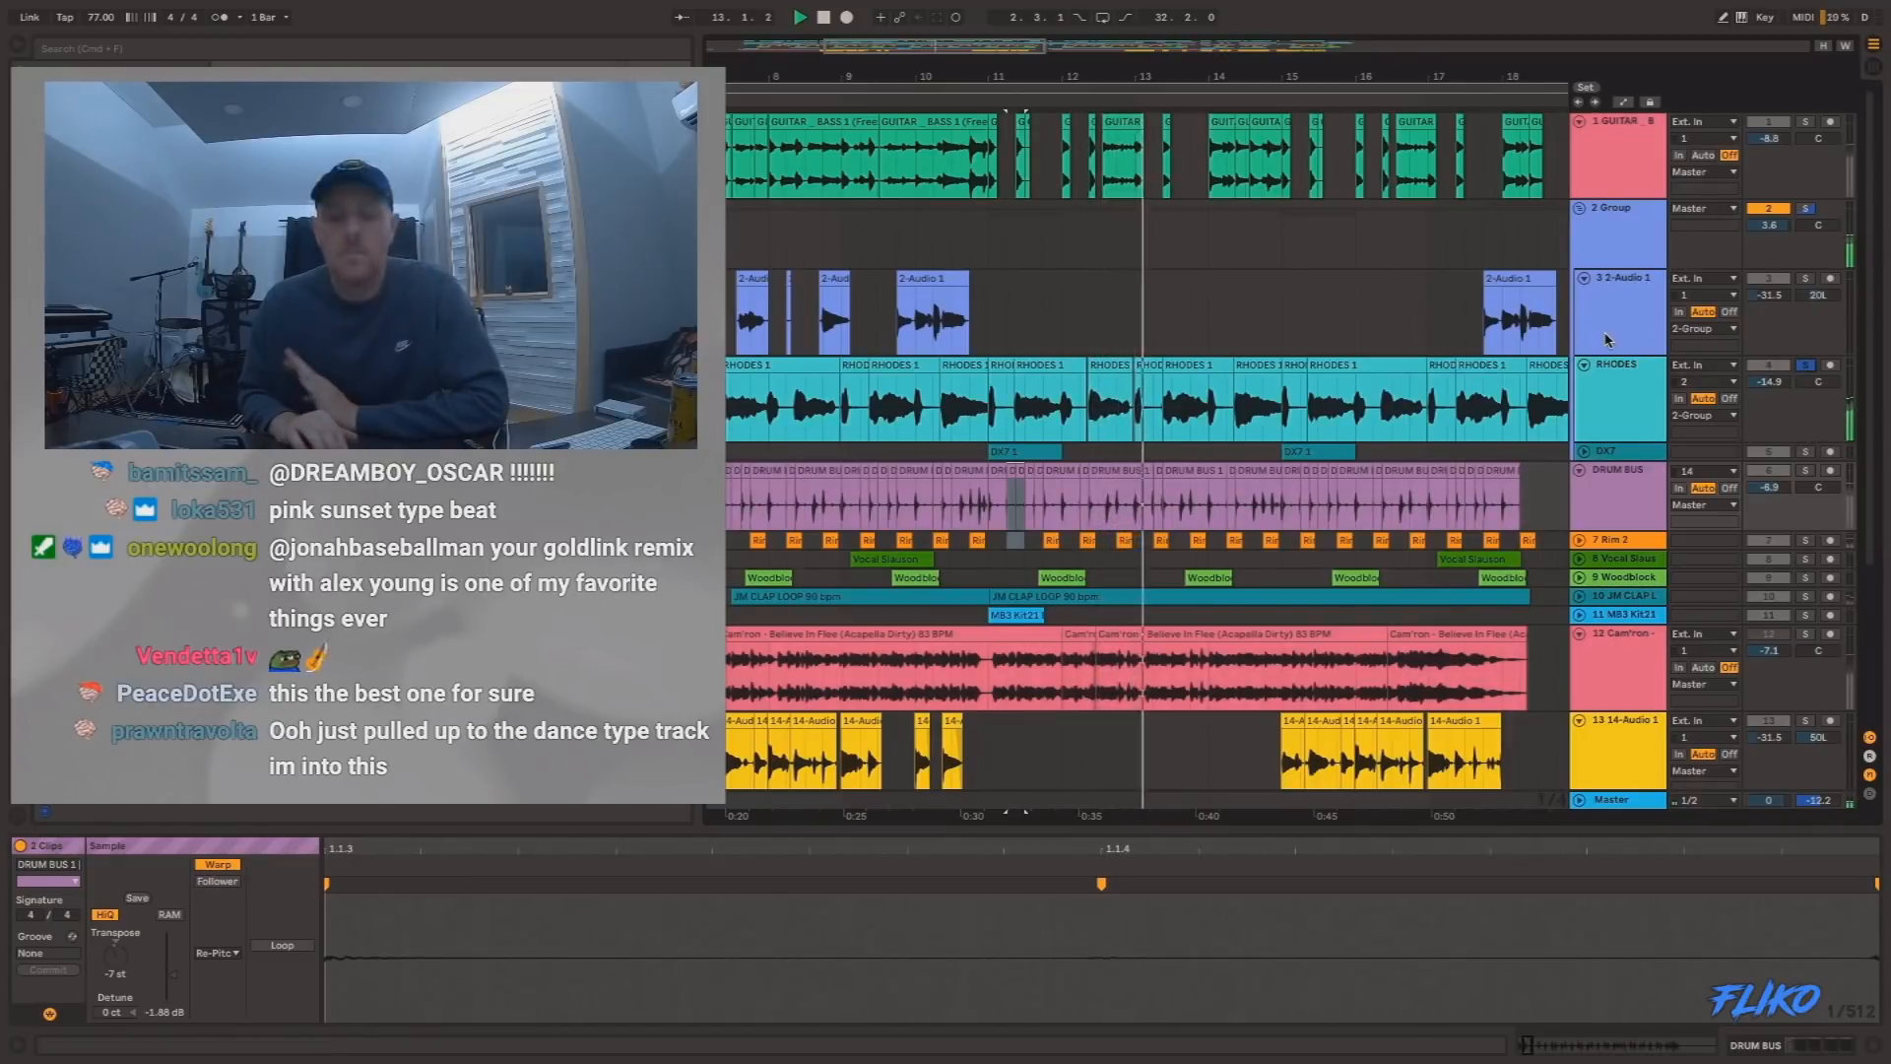
scroll(930, 475, left, 5)
key(space)
Play from 3.4.1 with the DRUM BUS, Rim 2, Vocal Slauson, Woodblock and JM CLAP LOOP tracks soloed instead of RHODES.
click(833, 509)
click(908, 505)
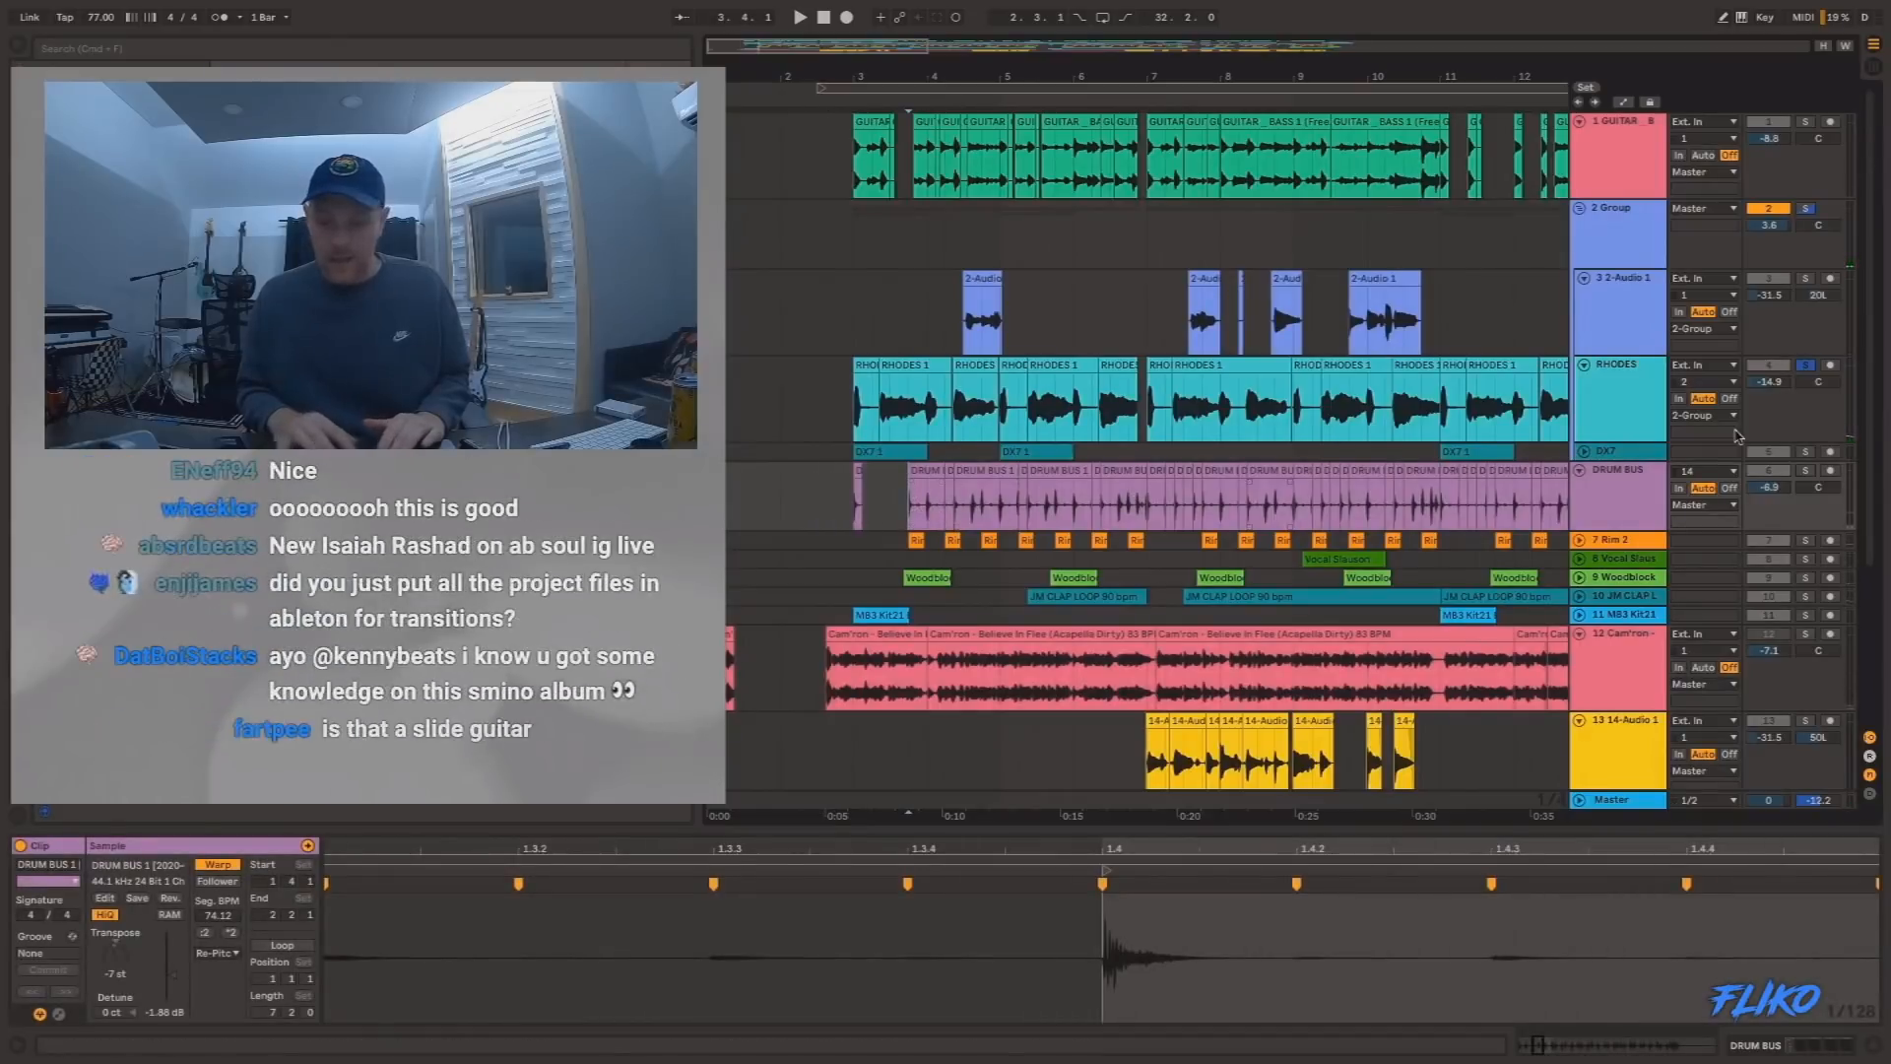
click(1807, 472)
key(space)
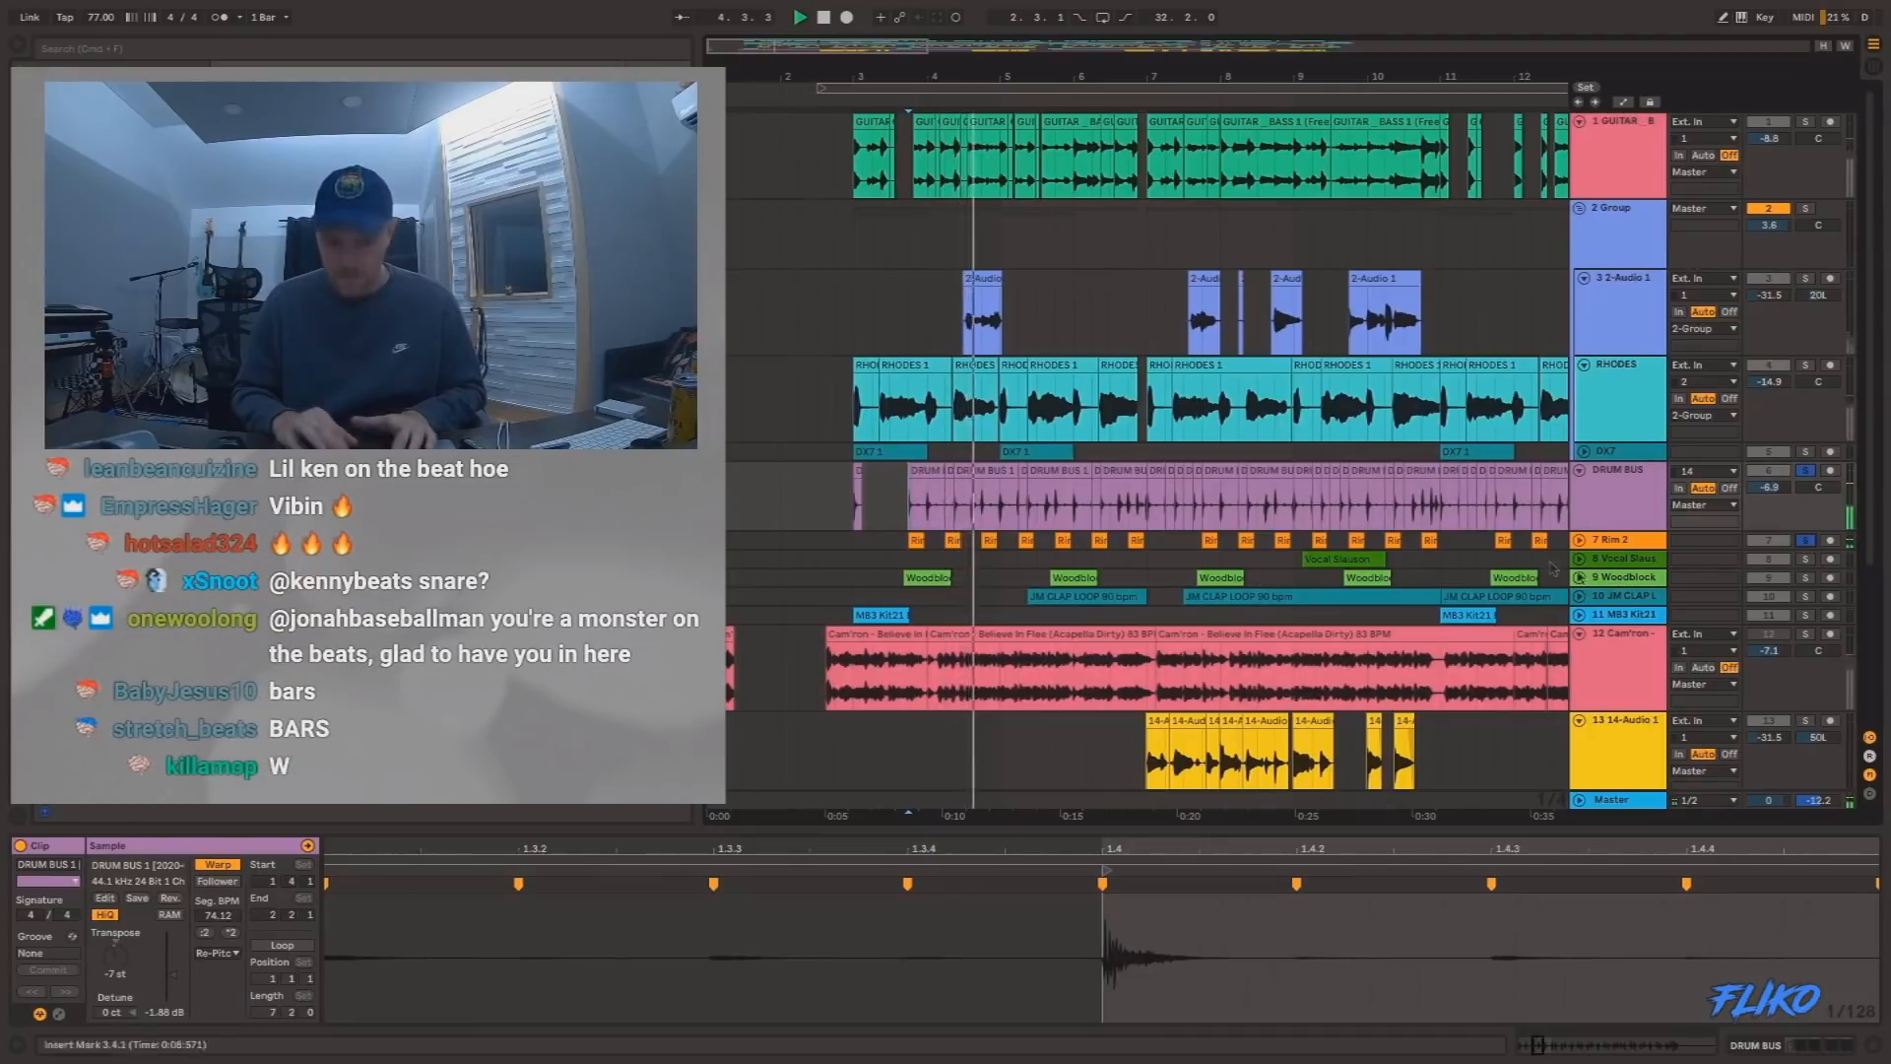
super+click(1806, 560)
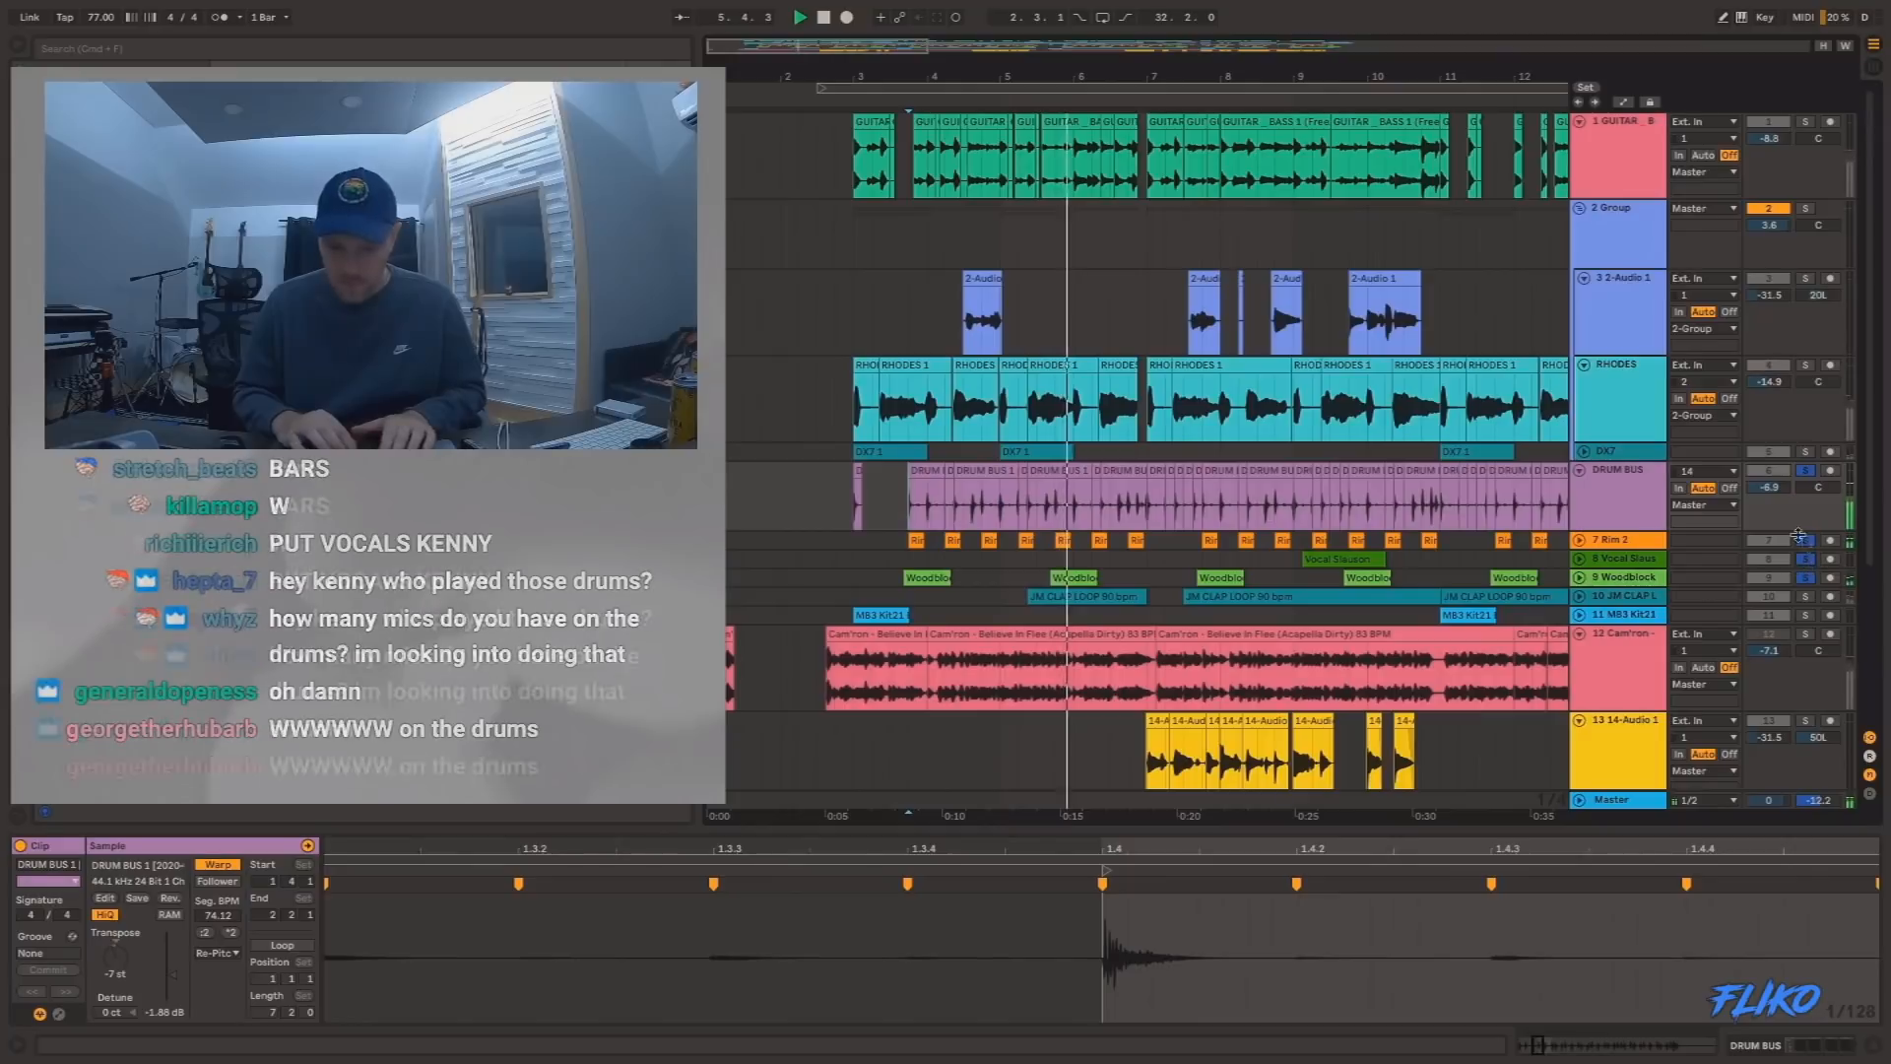
scroll(1274, 511, down, 3)
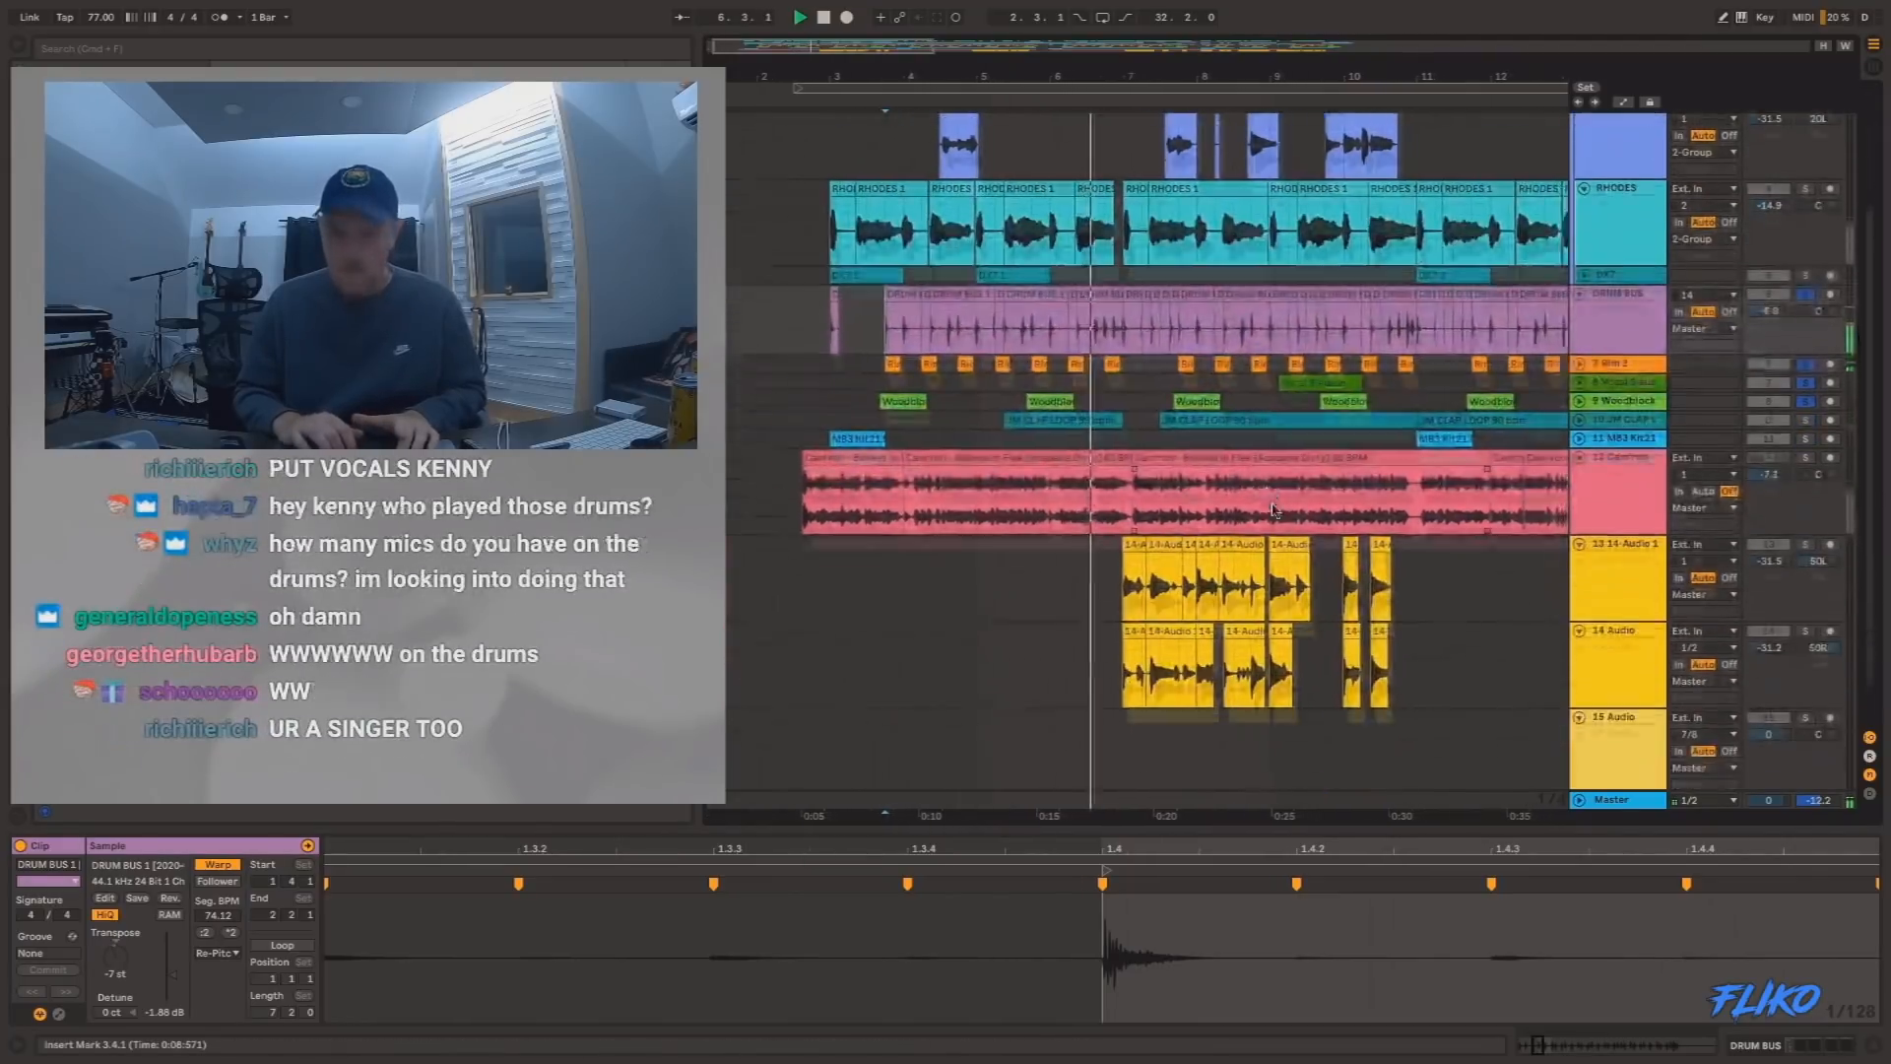
scroll(1273, 511, up, 3)
scroll(1274, 510, right, 1)
scroll(1273, 505, down, 2)
scroll(1273, 505, right, 3)
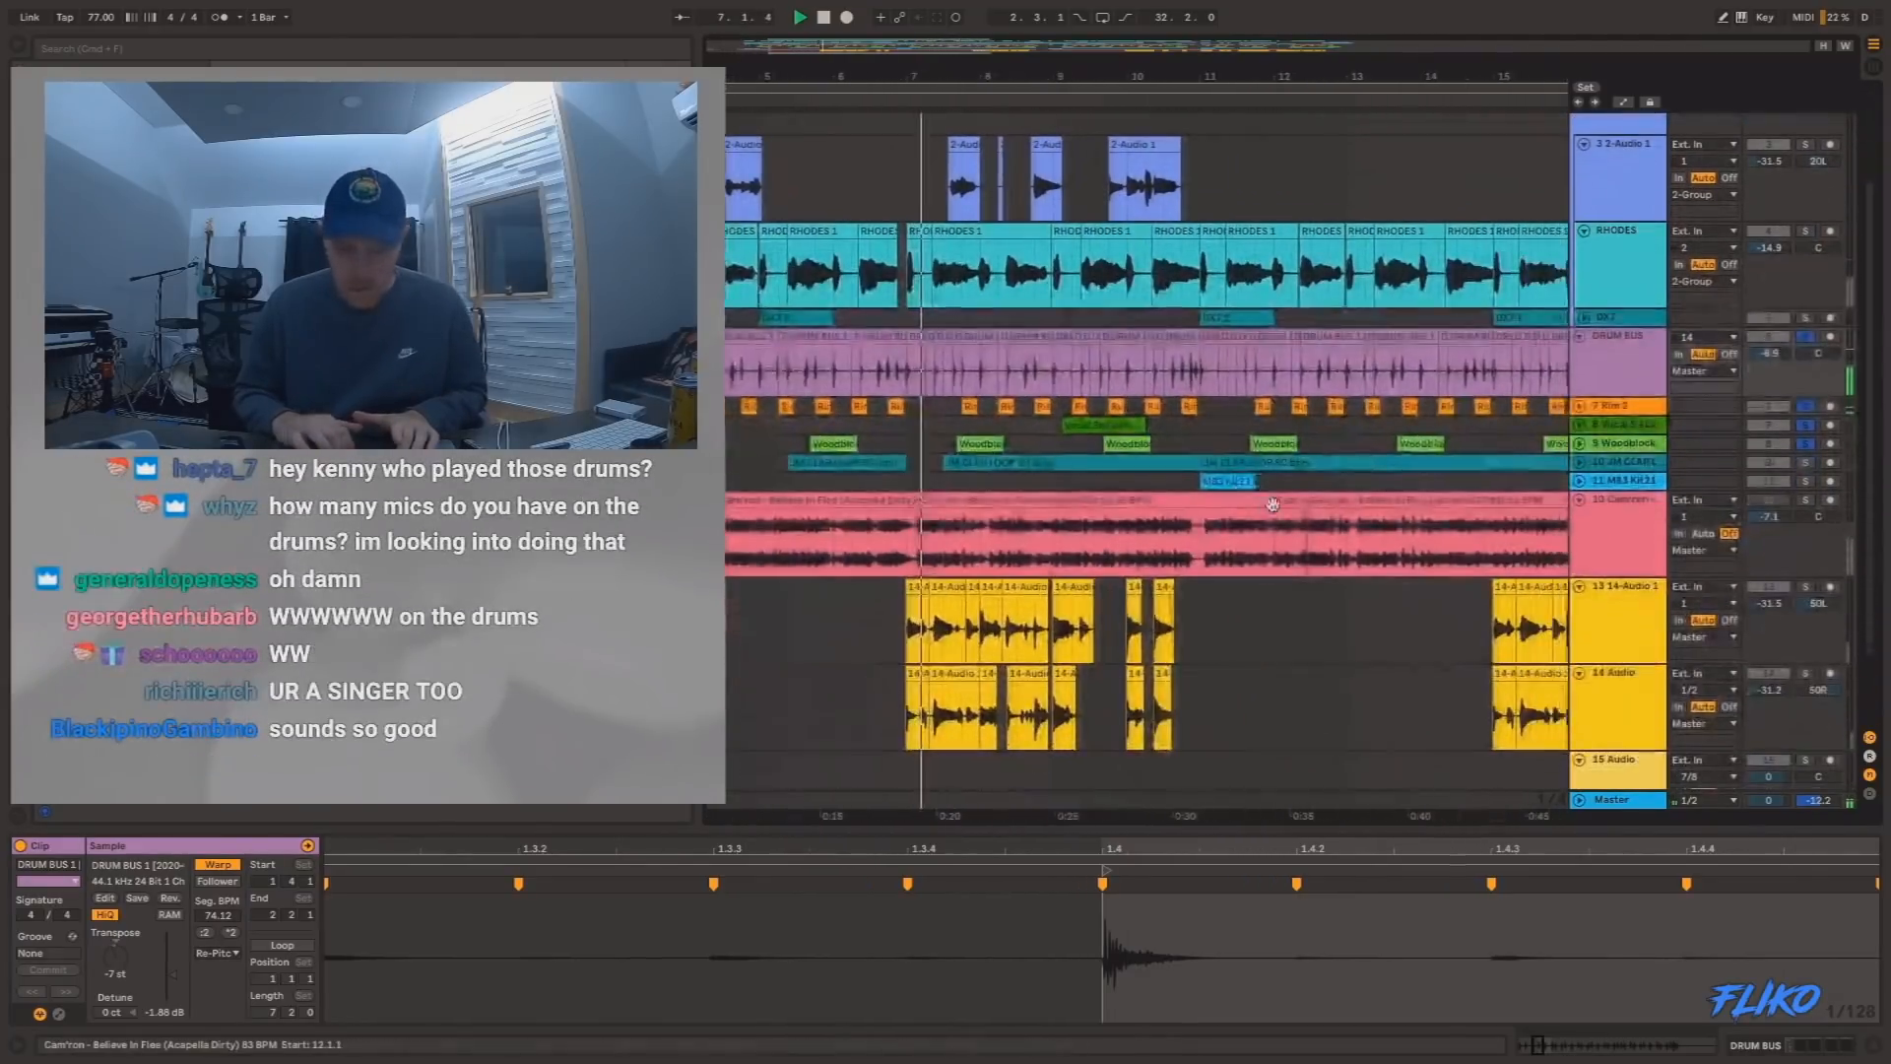
scroll(1273, 505, right, 2)
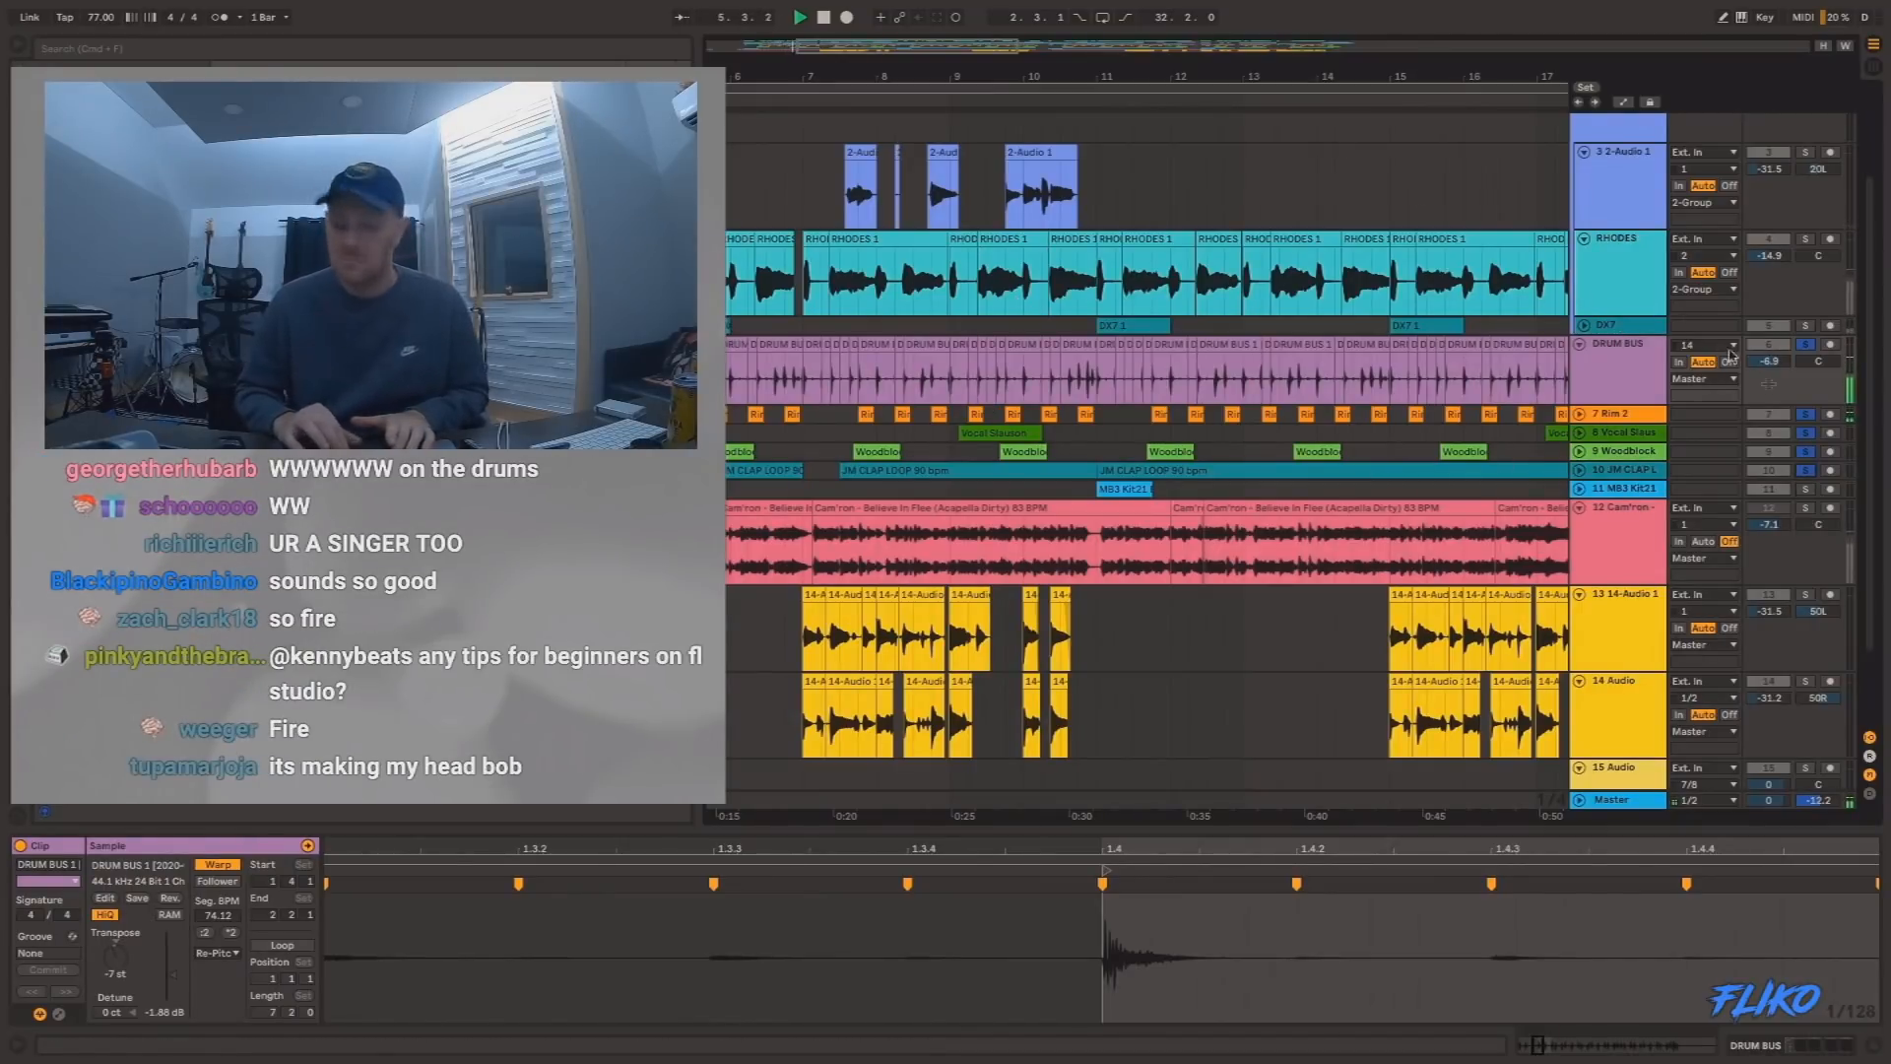
Unsolo the drum and percussion tracks to hear the full beat.
click(1803, 348)
scroll(916, 330, up, 3)
scroll(916, 330, left, 5)
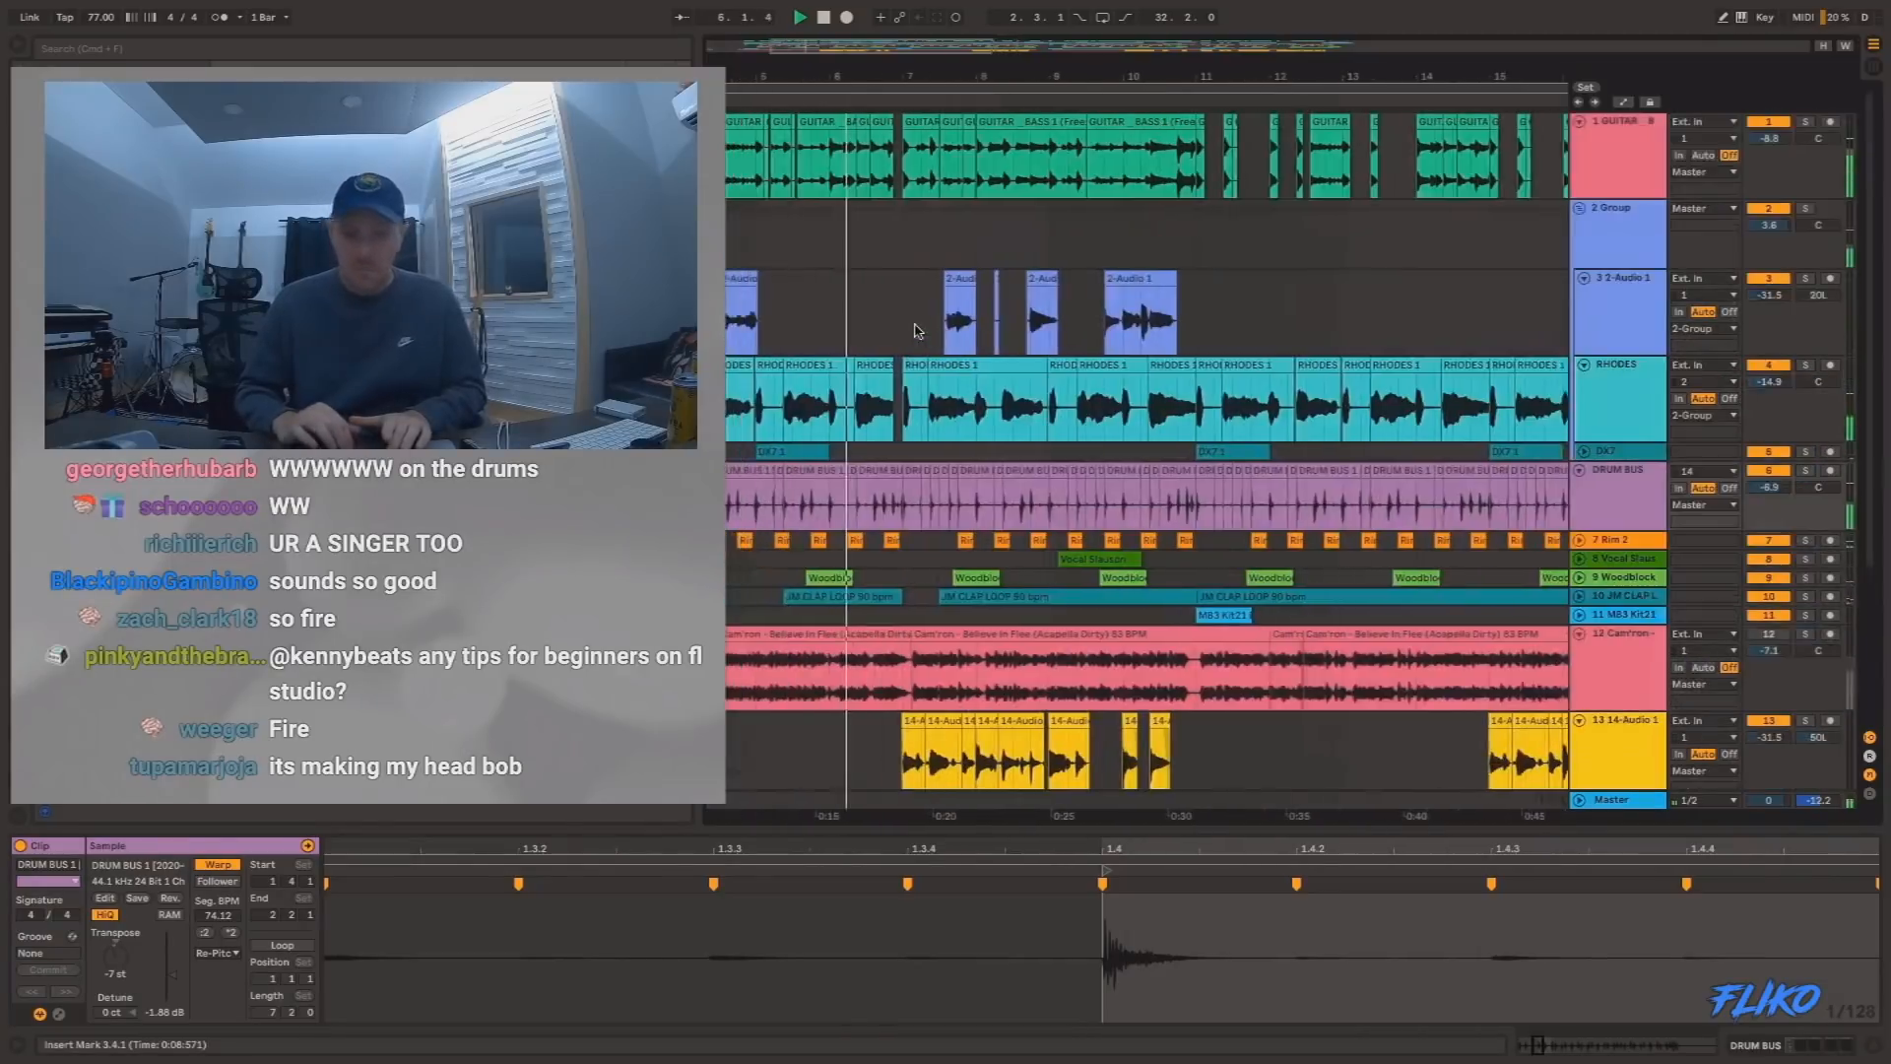
Audition the GUITAR _ BASS track soloed from bars 3, 8 and 14, and unsolo it to play the full beat before bar 10.
click(1806, 123)
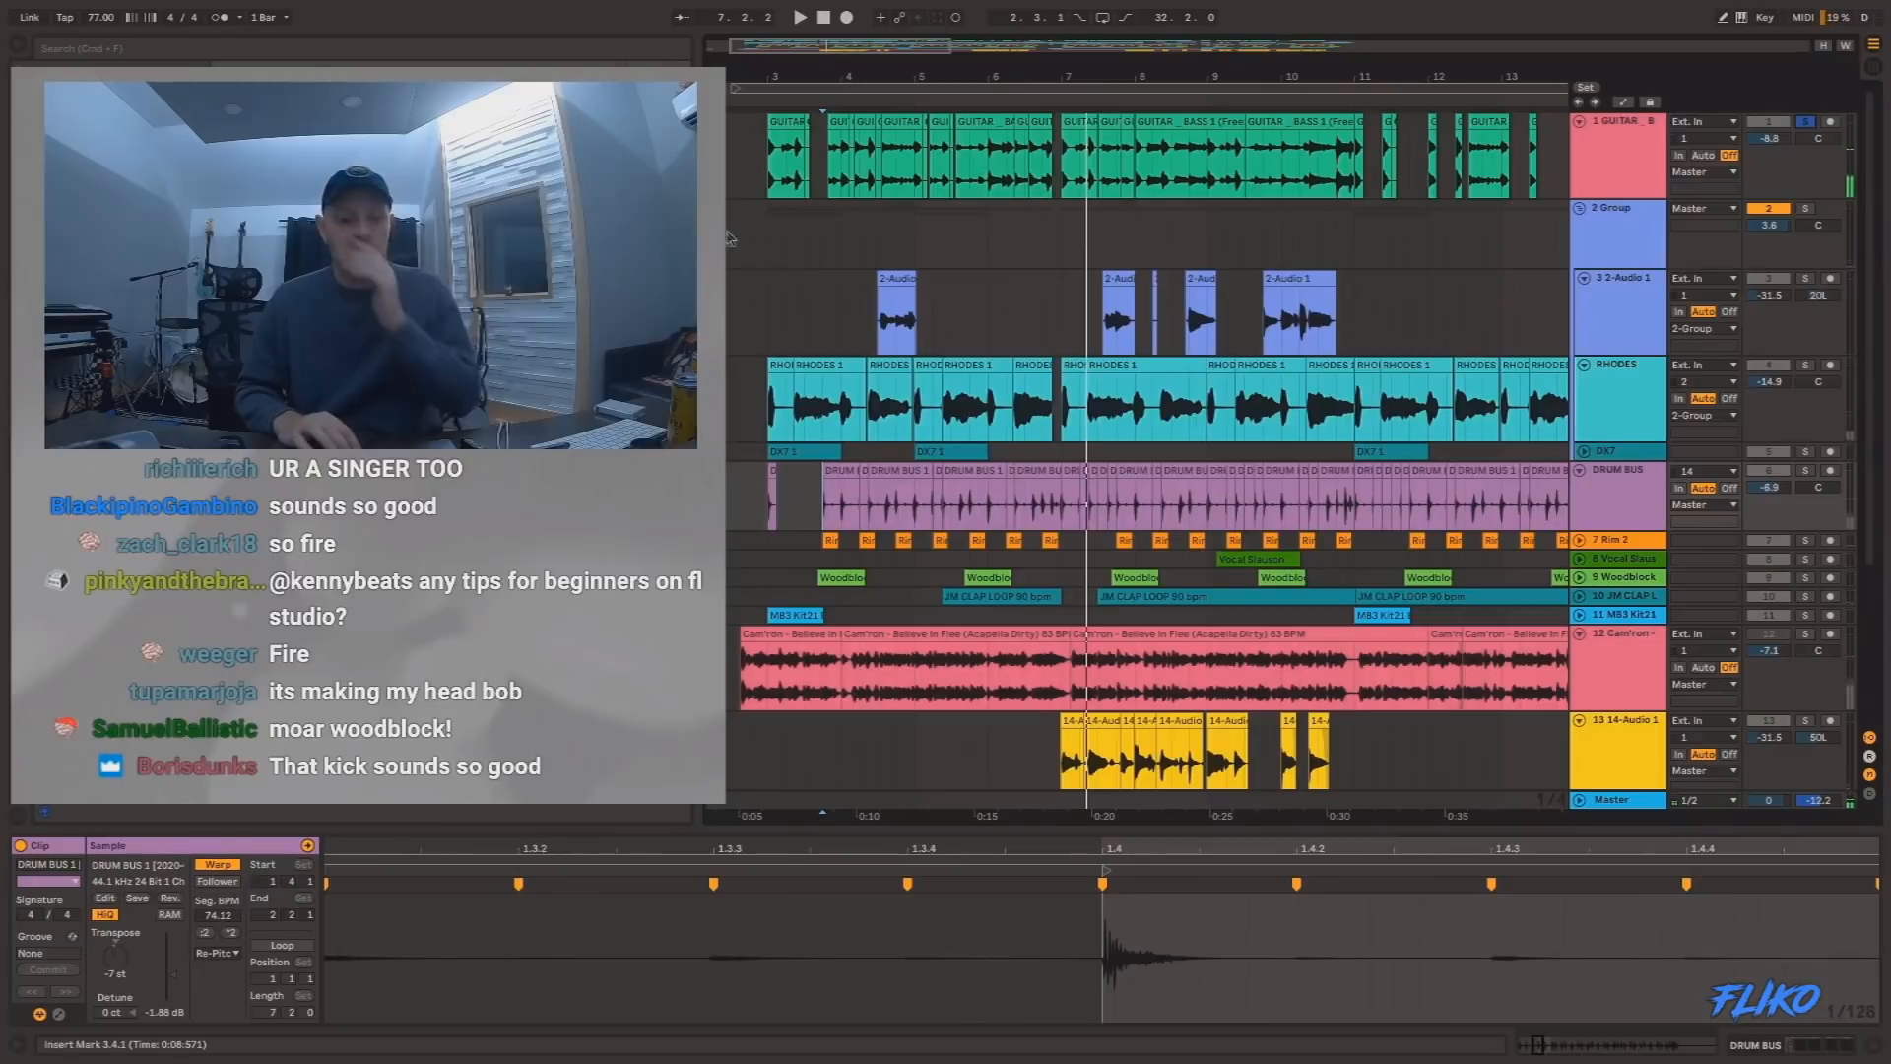
click(773, 184)
key(space)
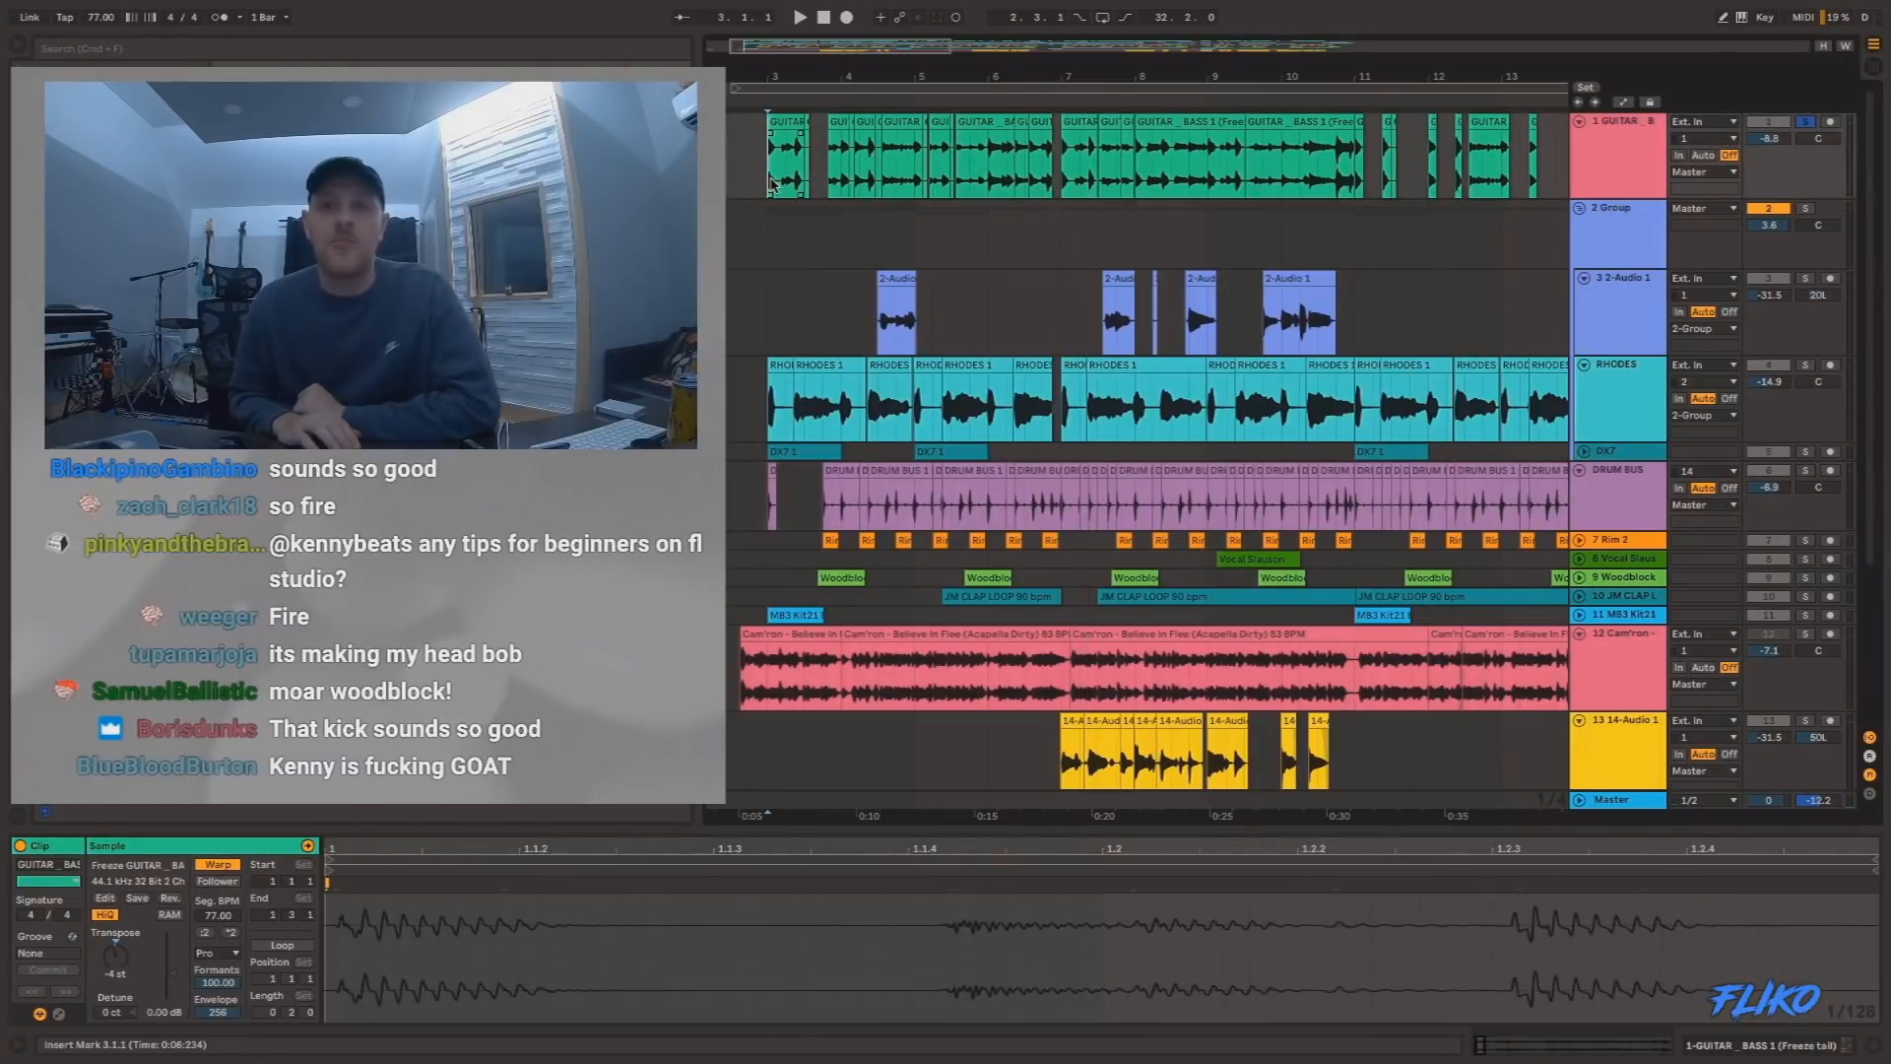
click(1150, 155)
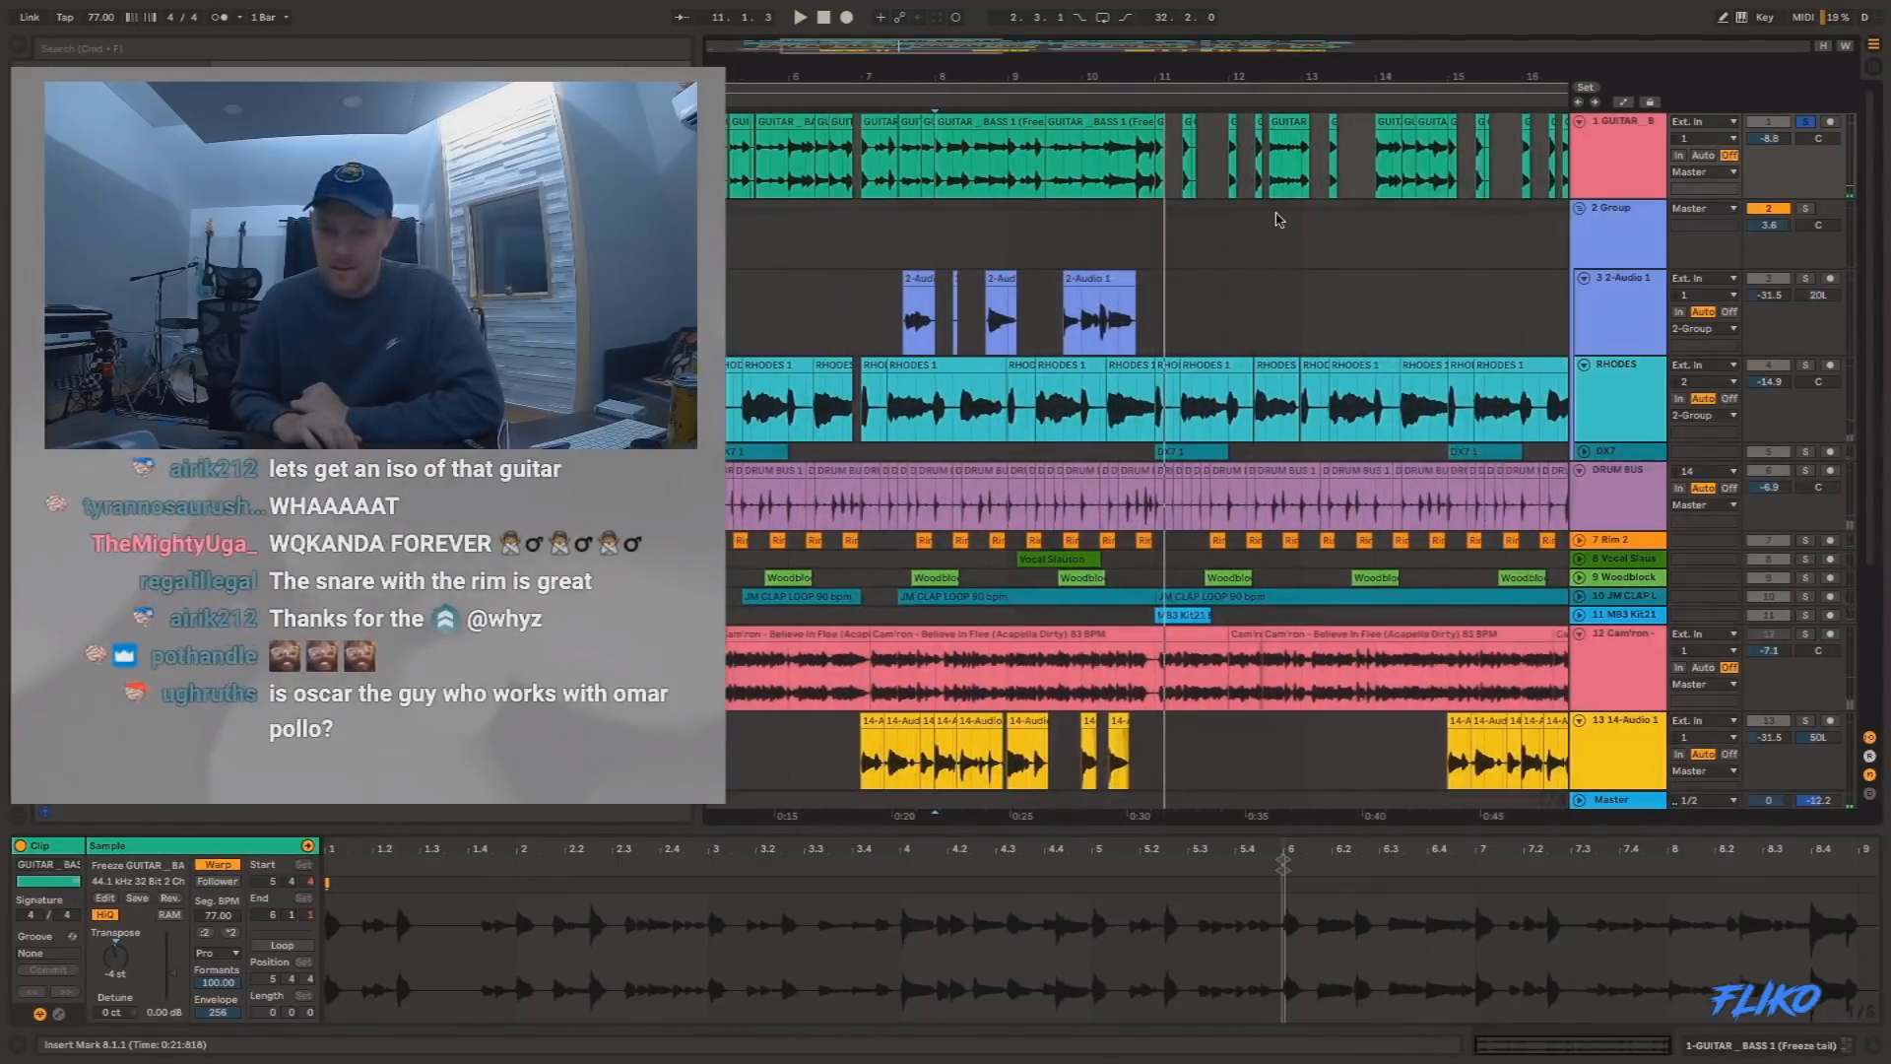
click(1315, 194)
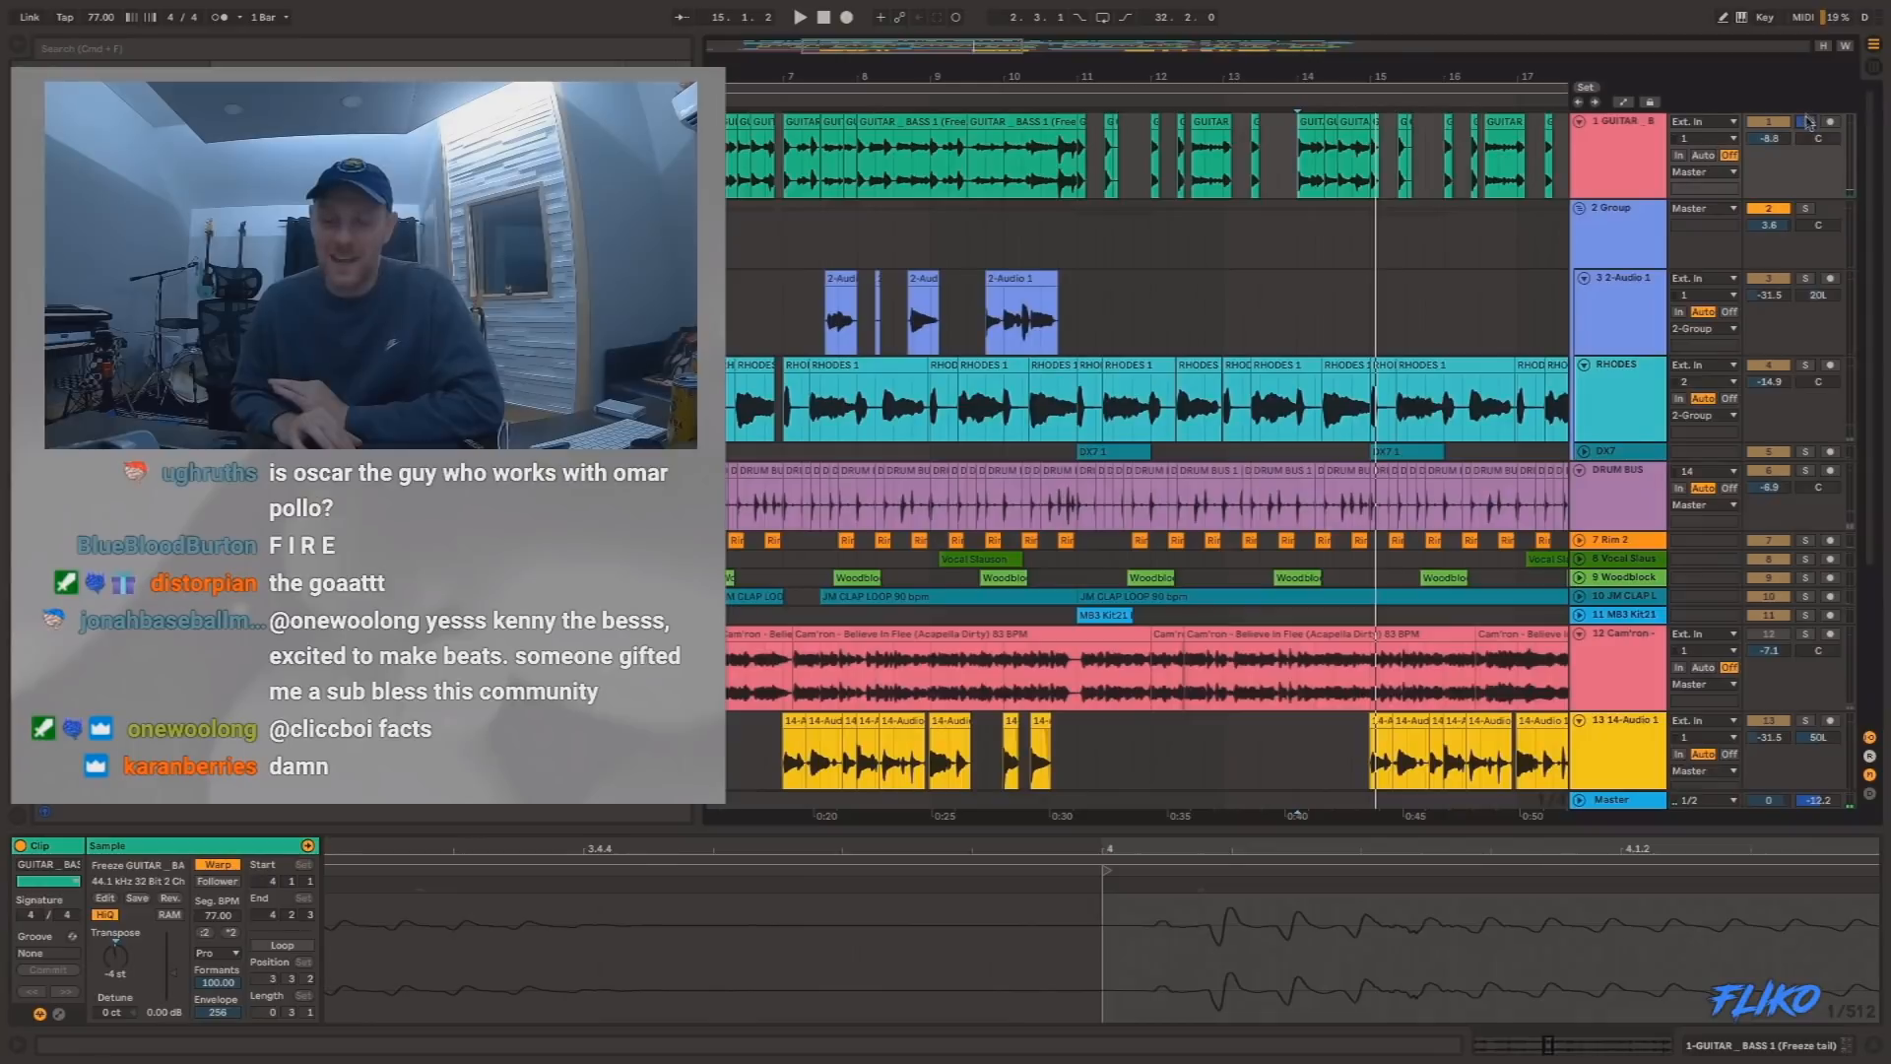
click(985, 236)
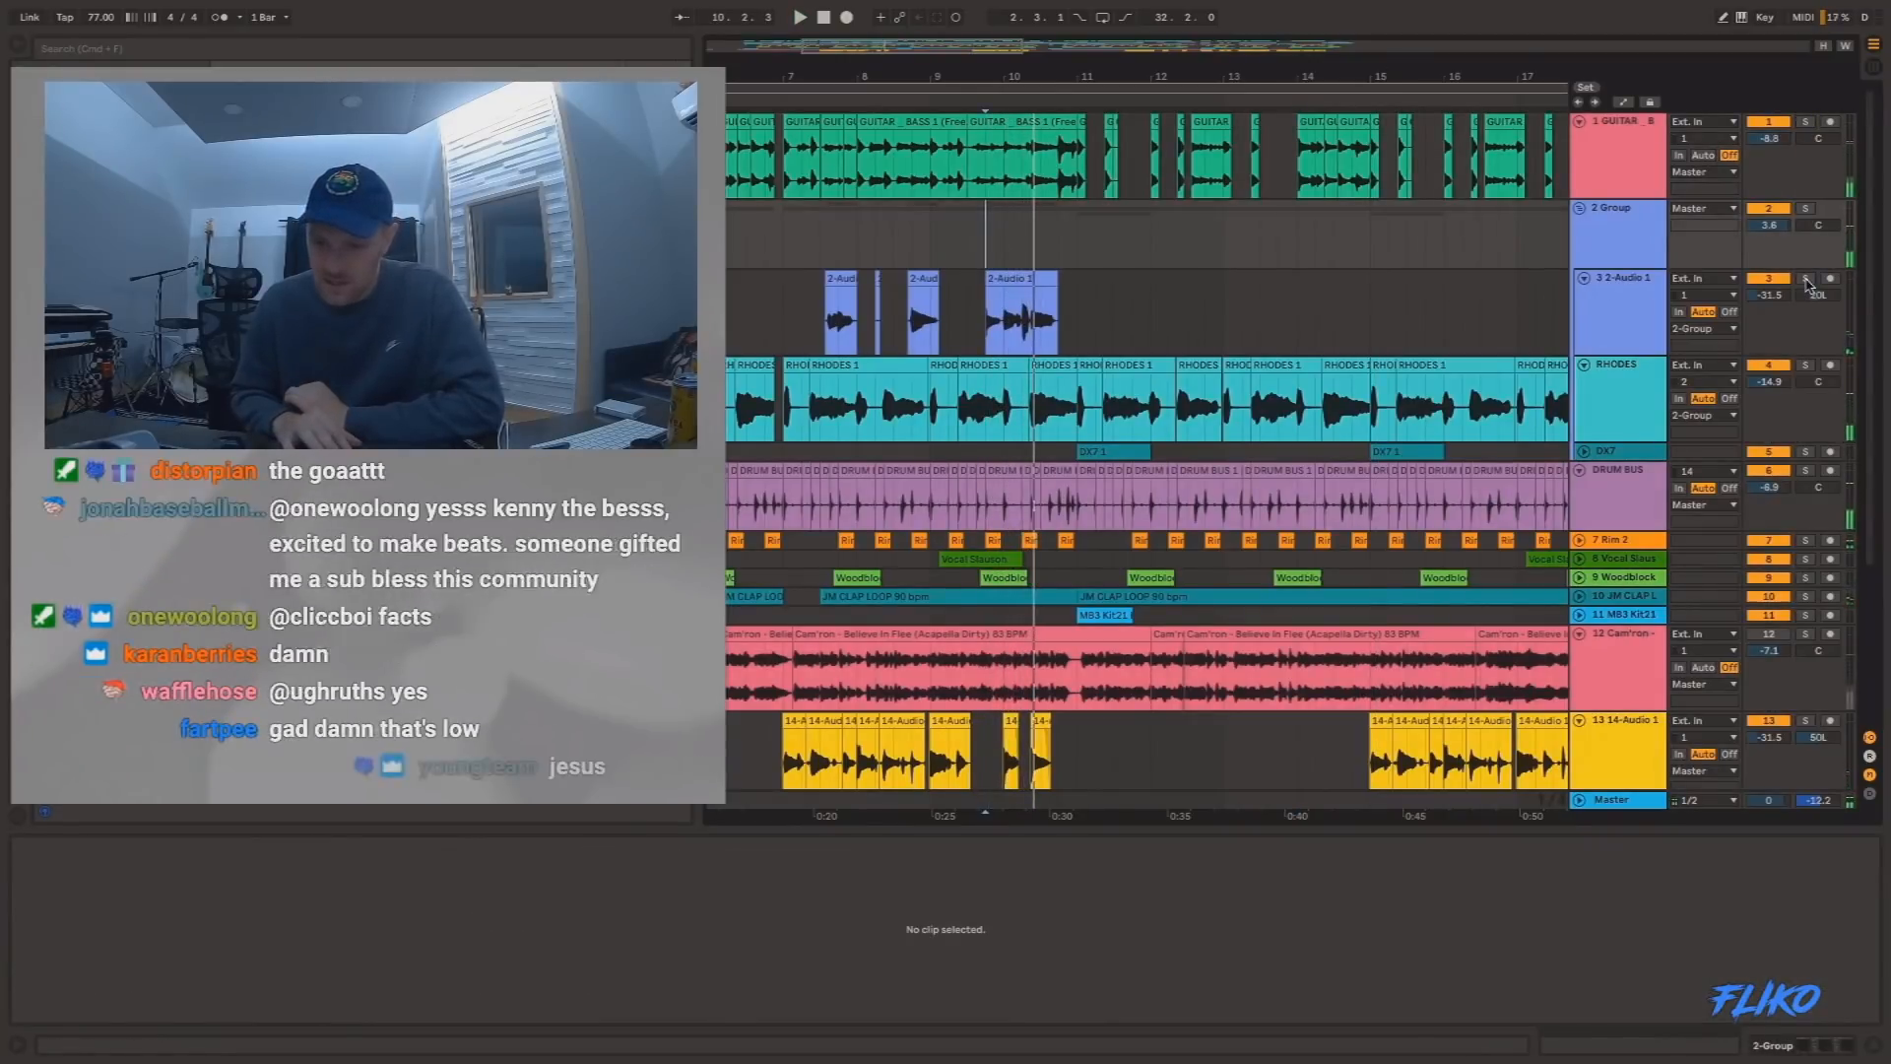
Solo the two 14-Audio tracks, 13 and 14, and play them from 7.1.1.
scroll(1166, 292, down, 5)
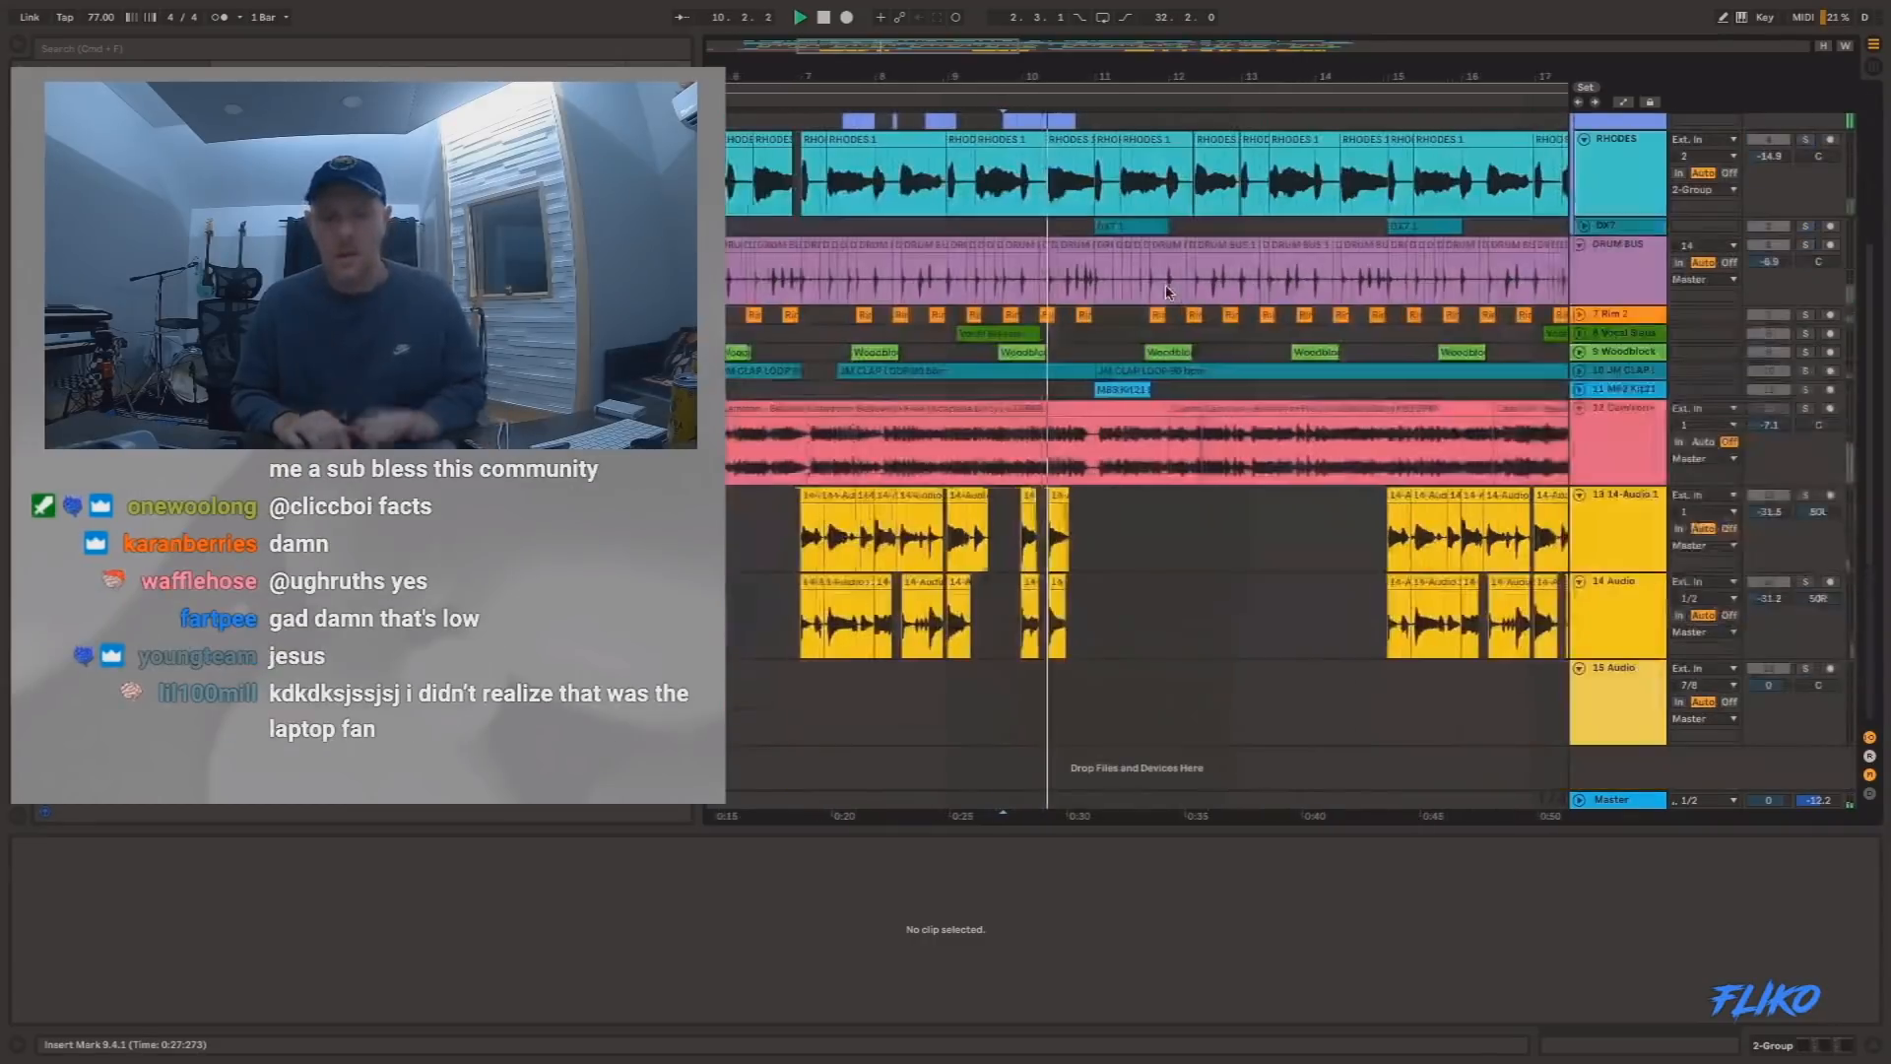
click(812, 554)
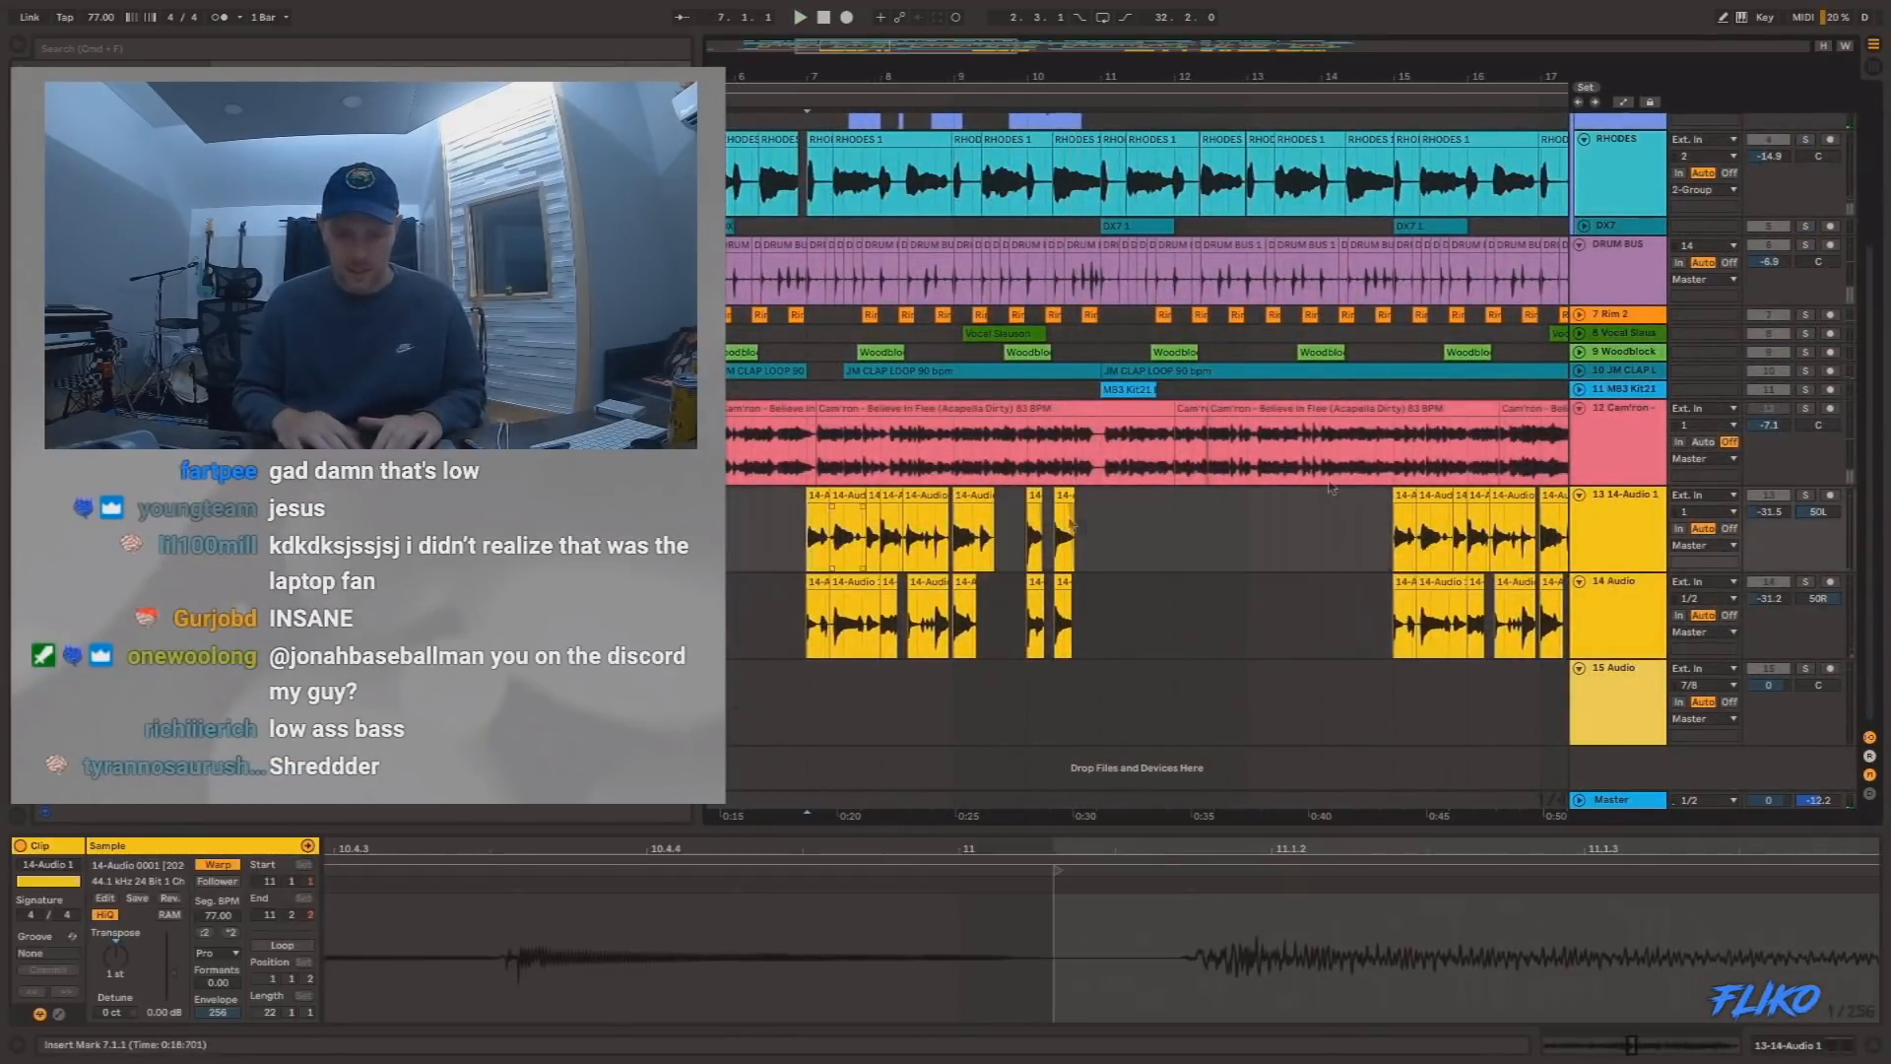
click(1806, 495)
super+click(1808, 581)
key(space)
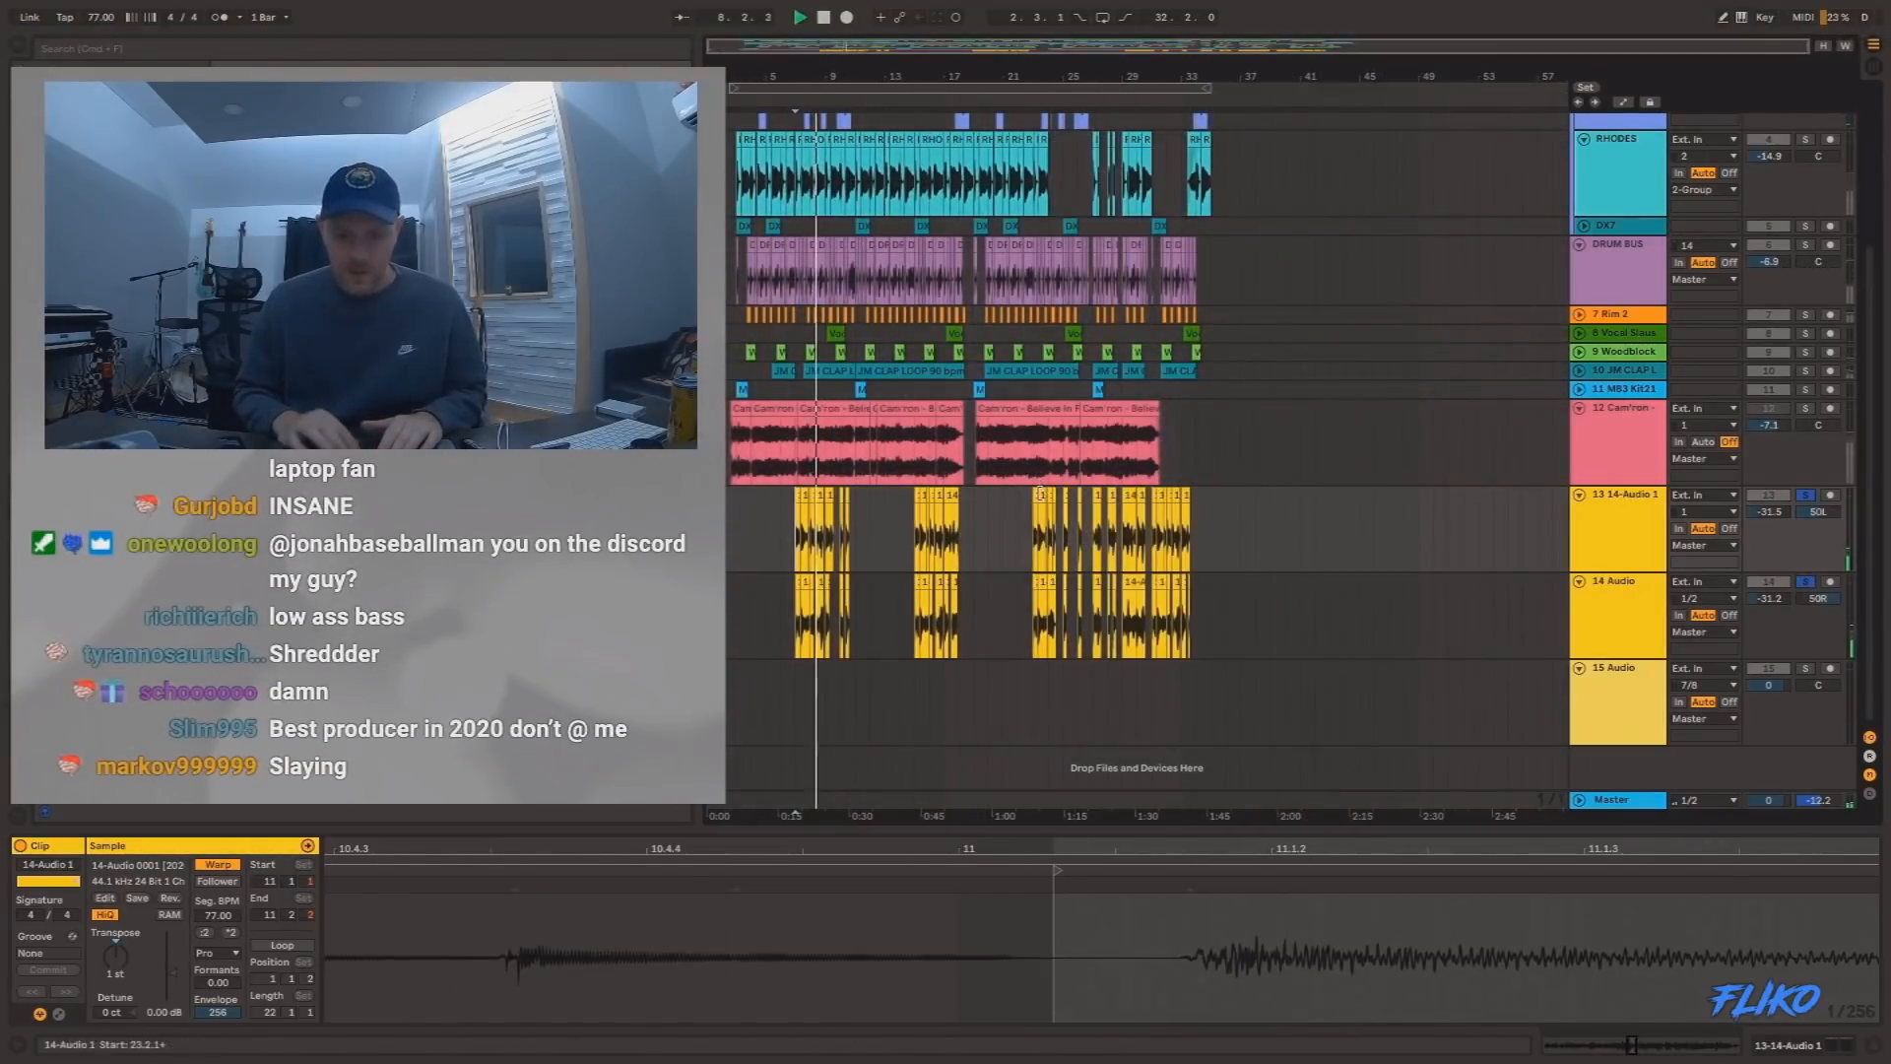
scroll(819, 79, up, 3)
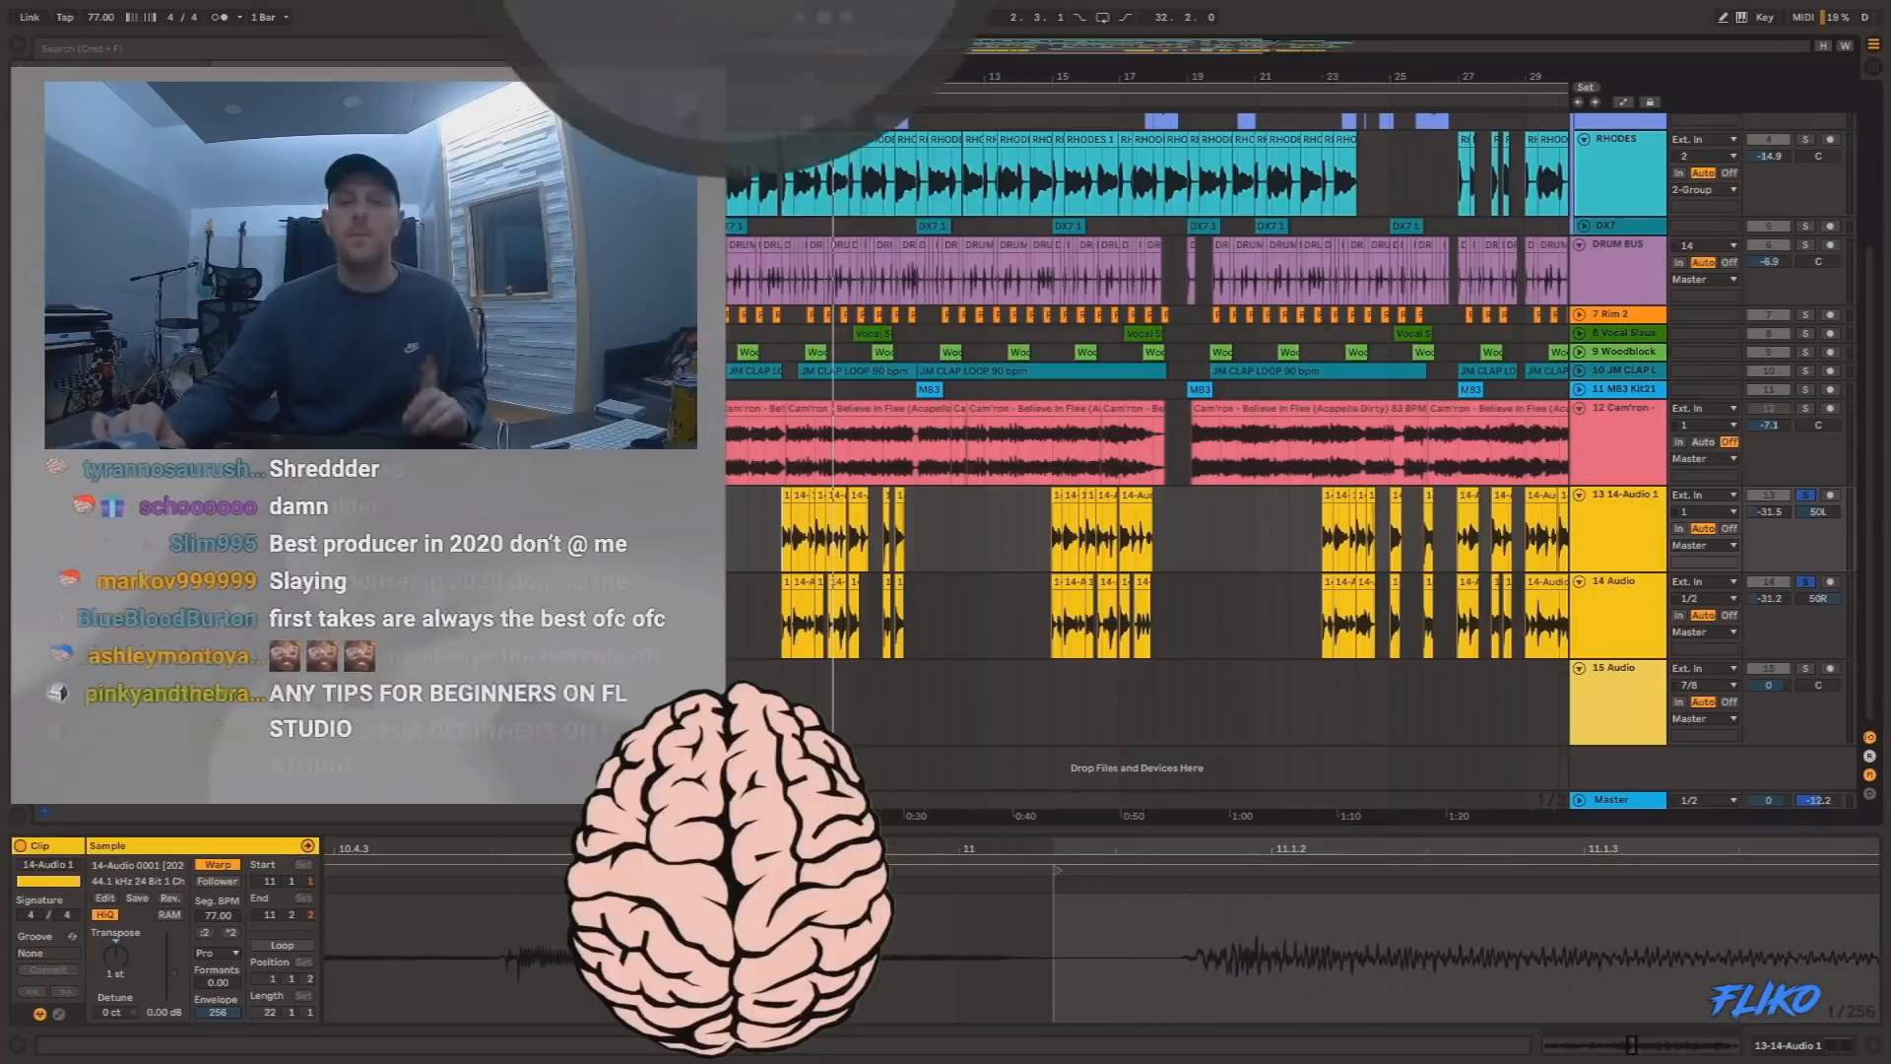
Copy the 7.1.1 to 7.1.3 slice of the clips on tracks 13 and 14 into the empty area around bar 50.
drag(809, 79, 975, 540)
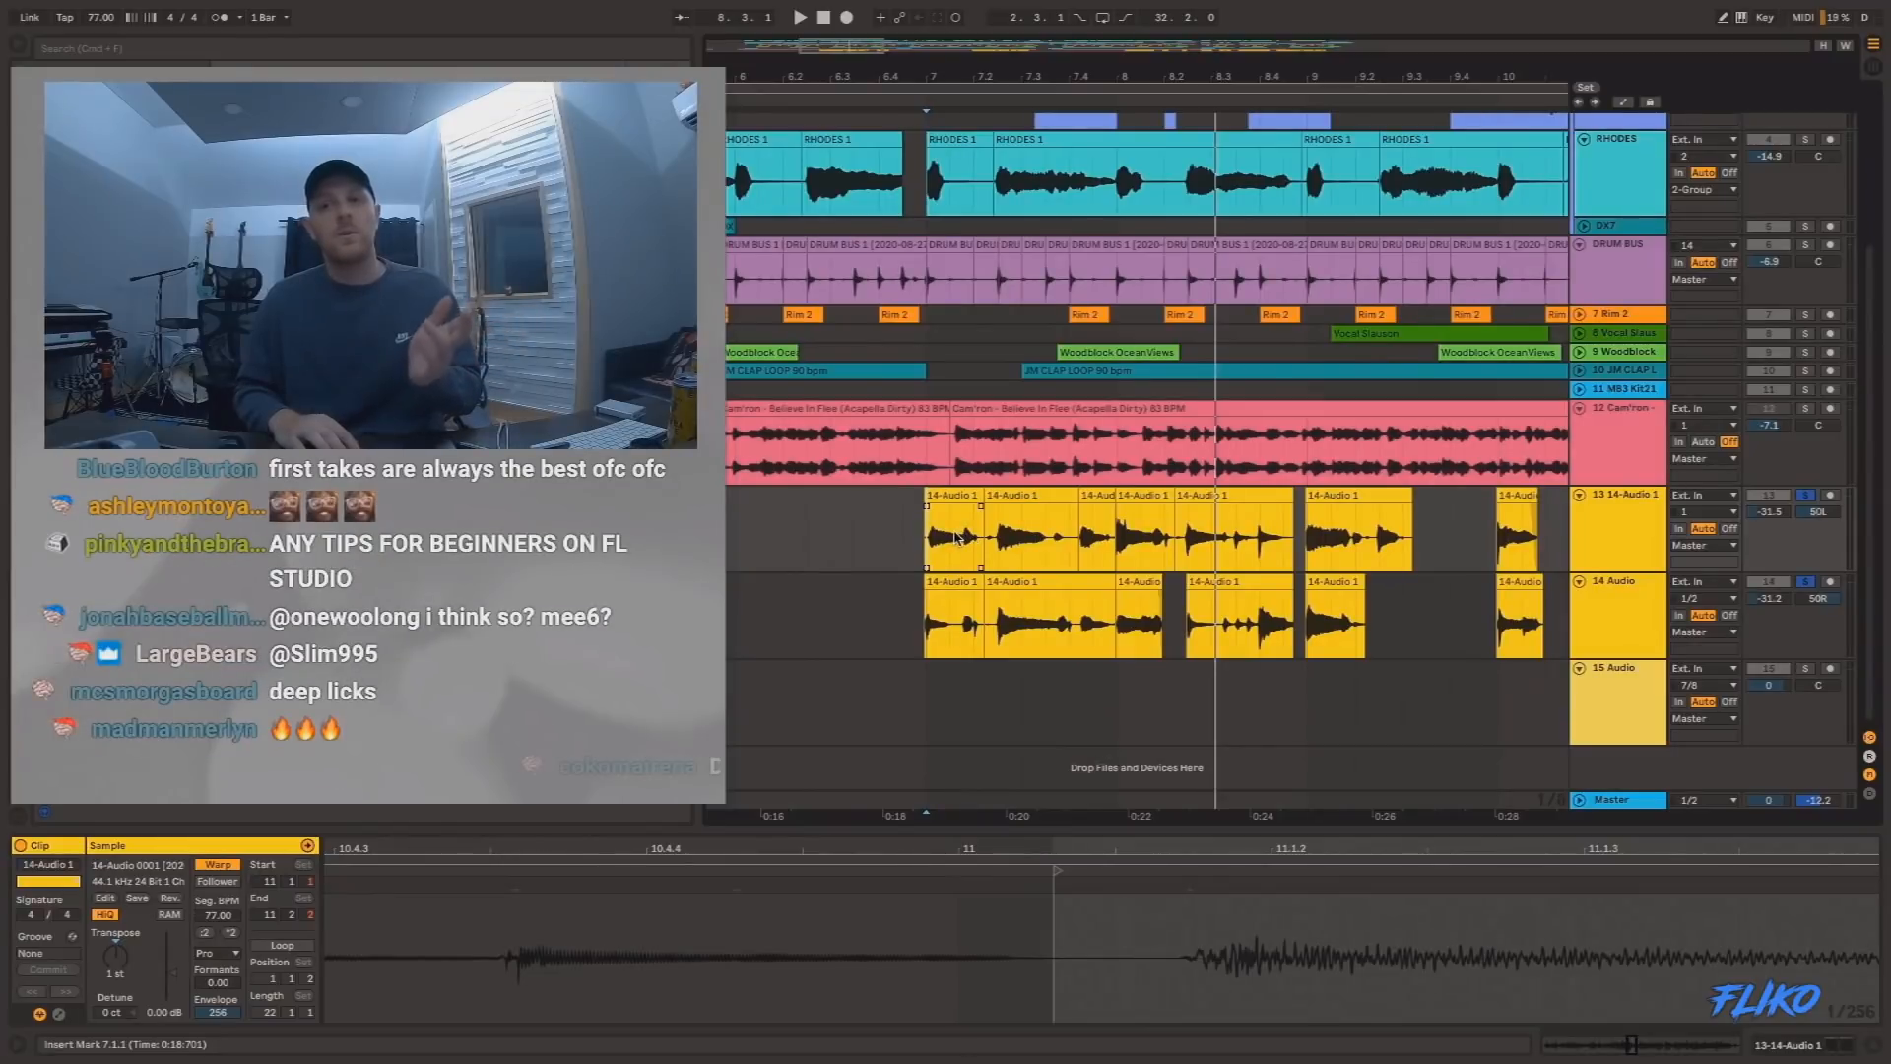
click(944, 595)
key(shift+Left)
key(shift+Down)
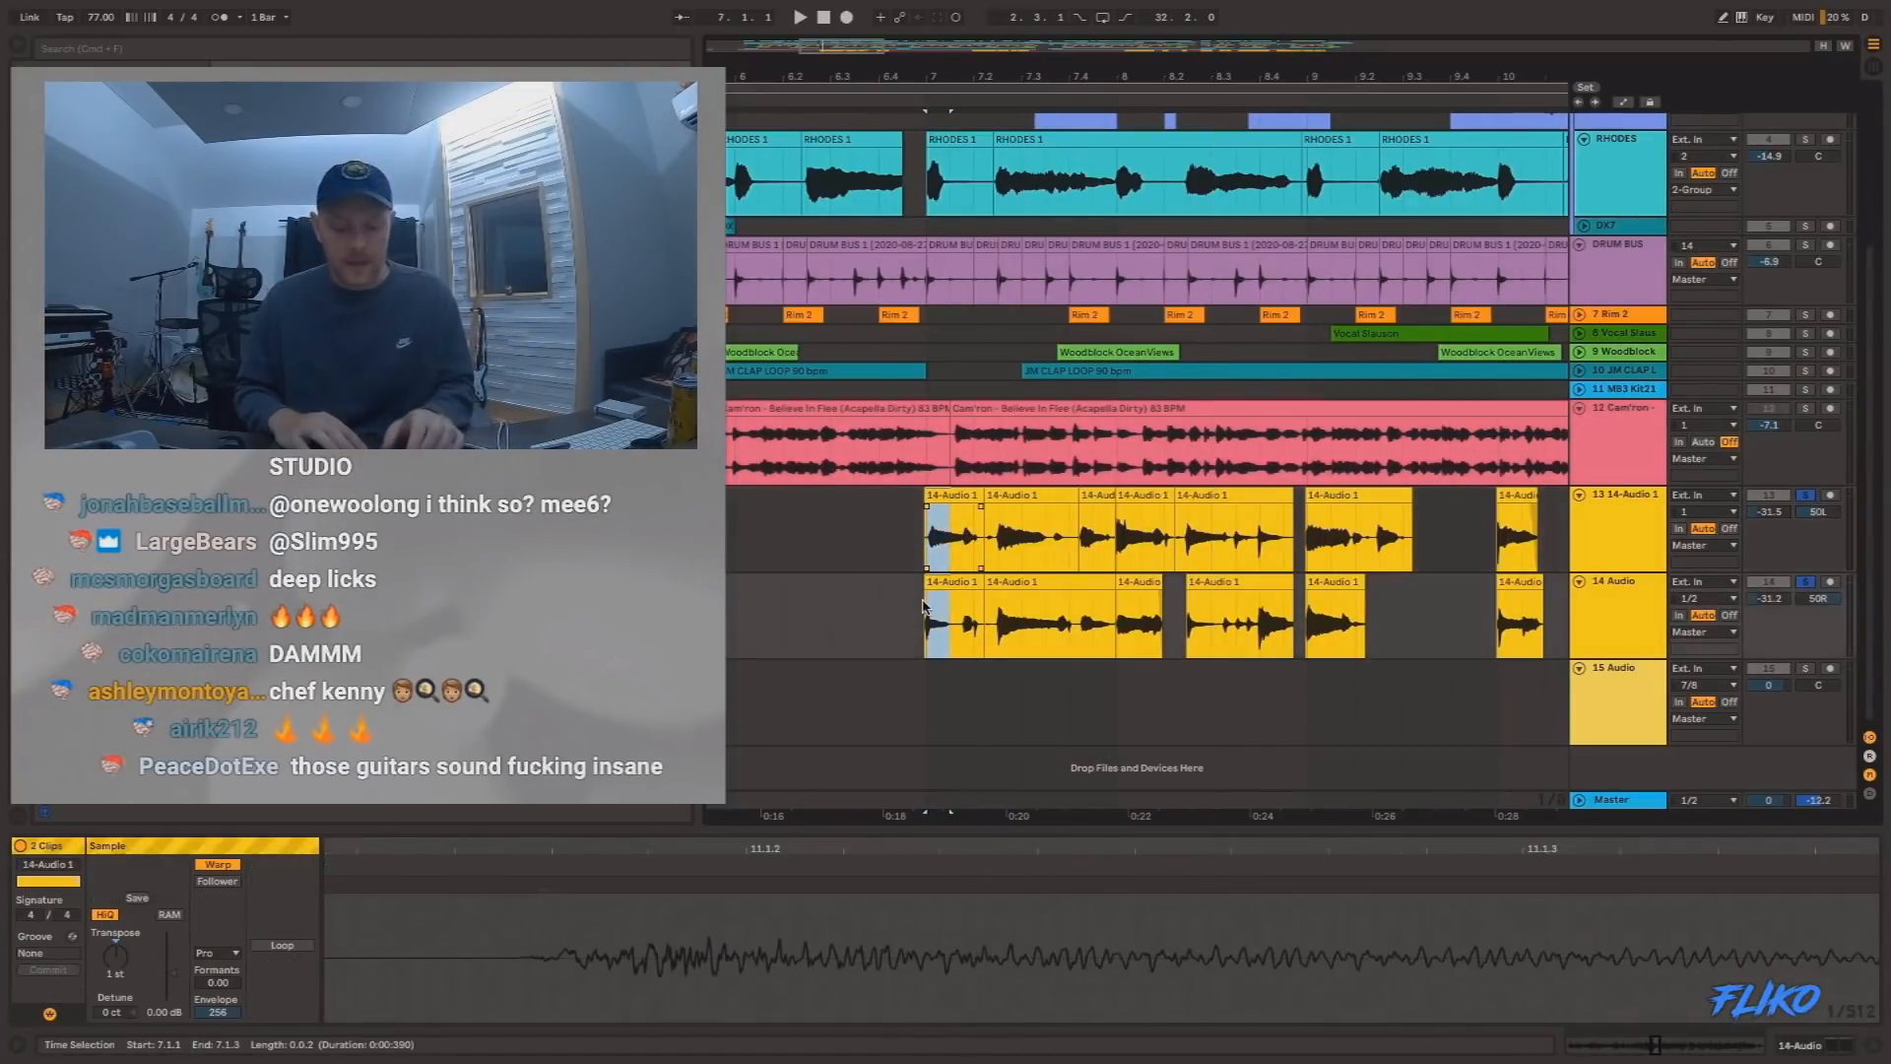
scroll(995, 541, right, 20)
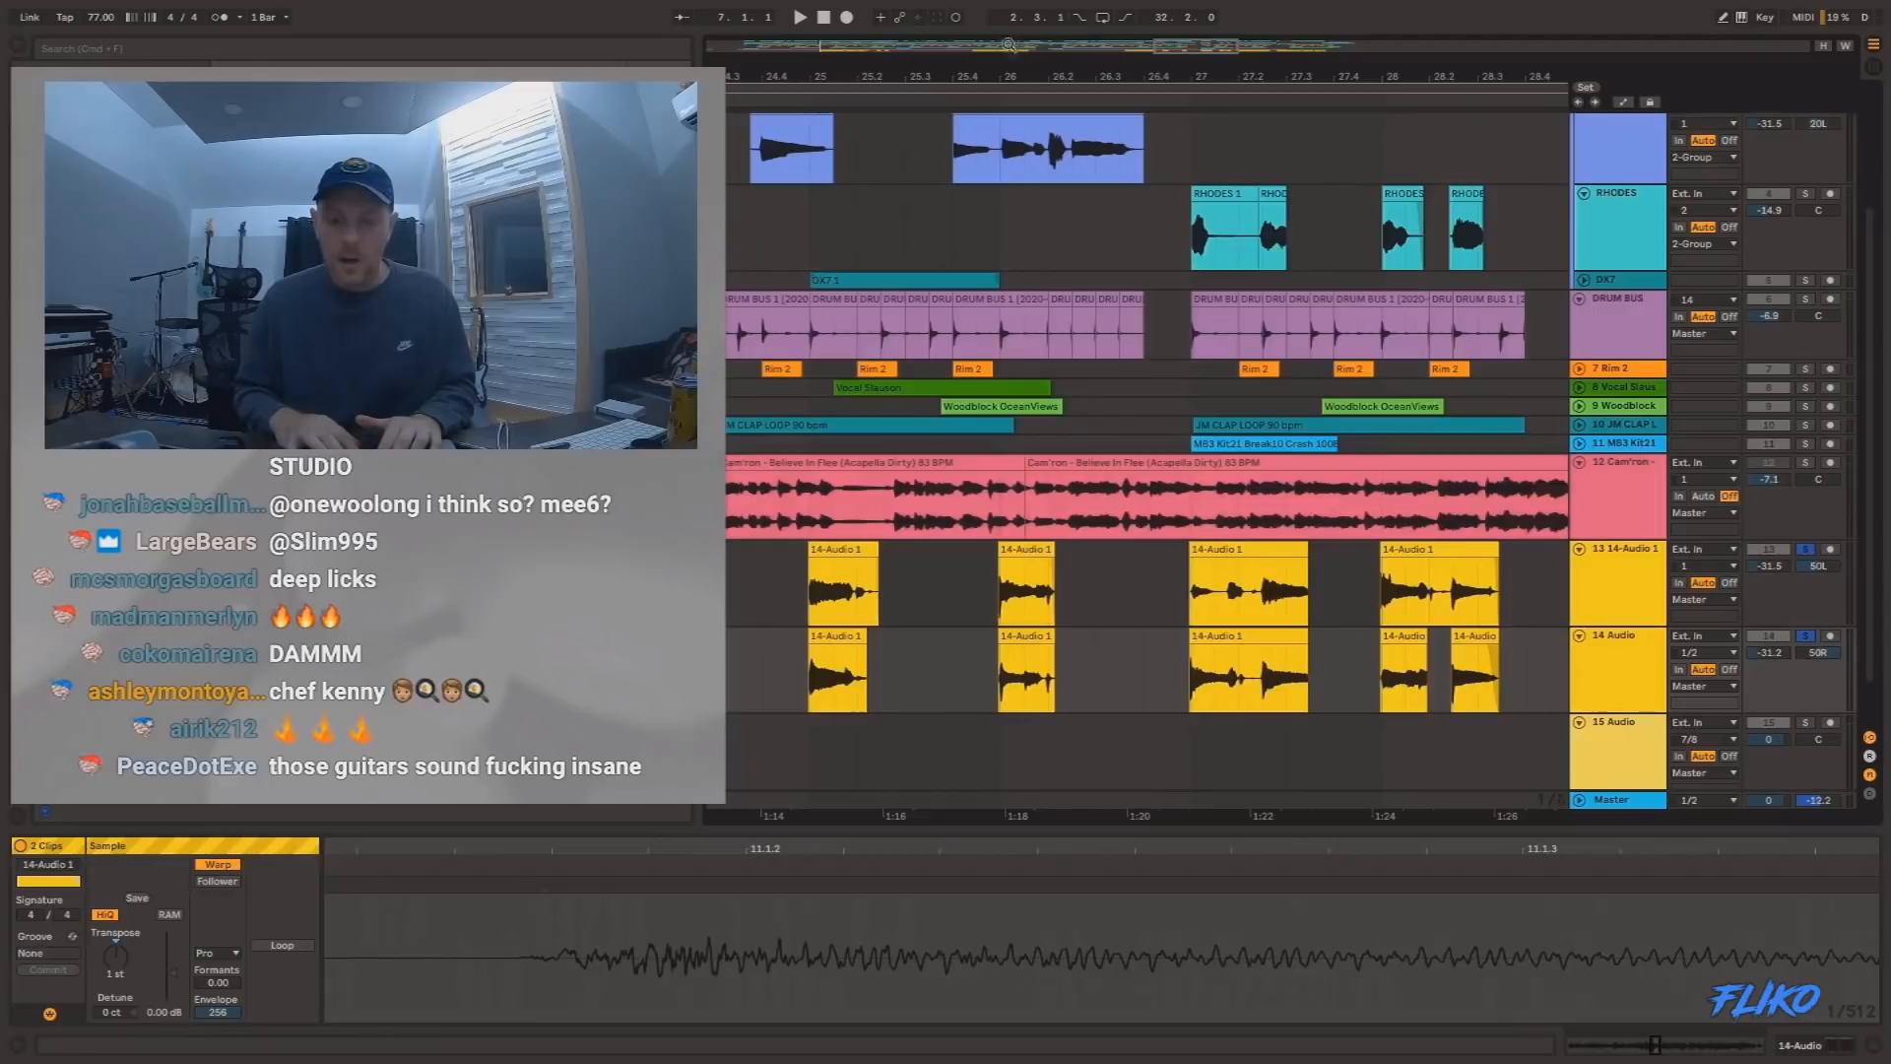
double_click(1011, 44)
click(1431, 559)
key(super+v)
click(1408, 566)
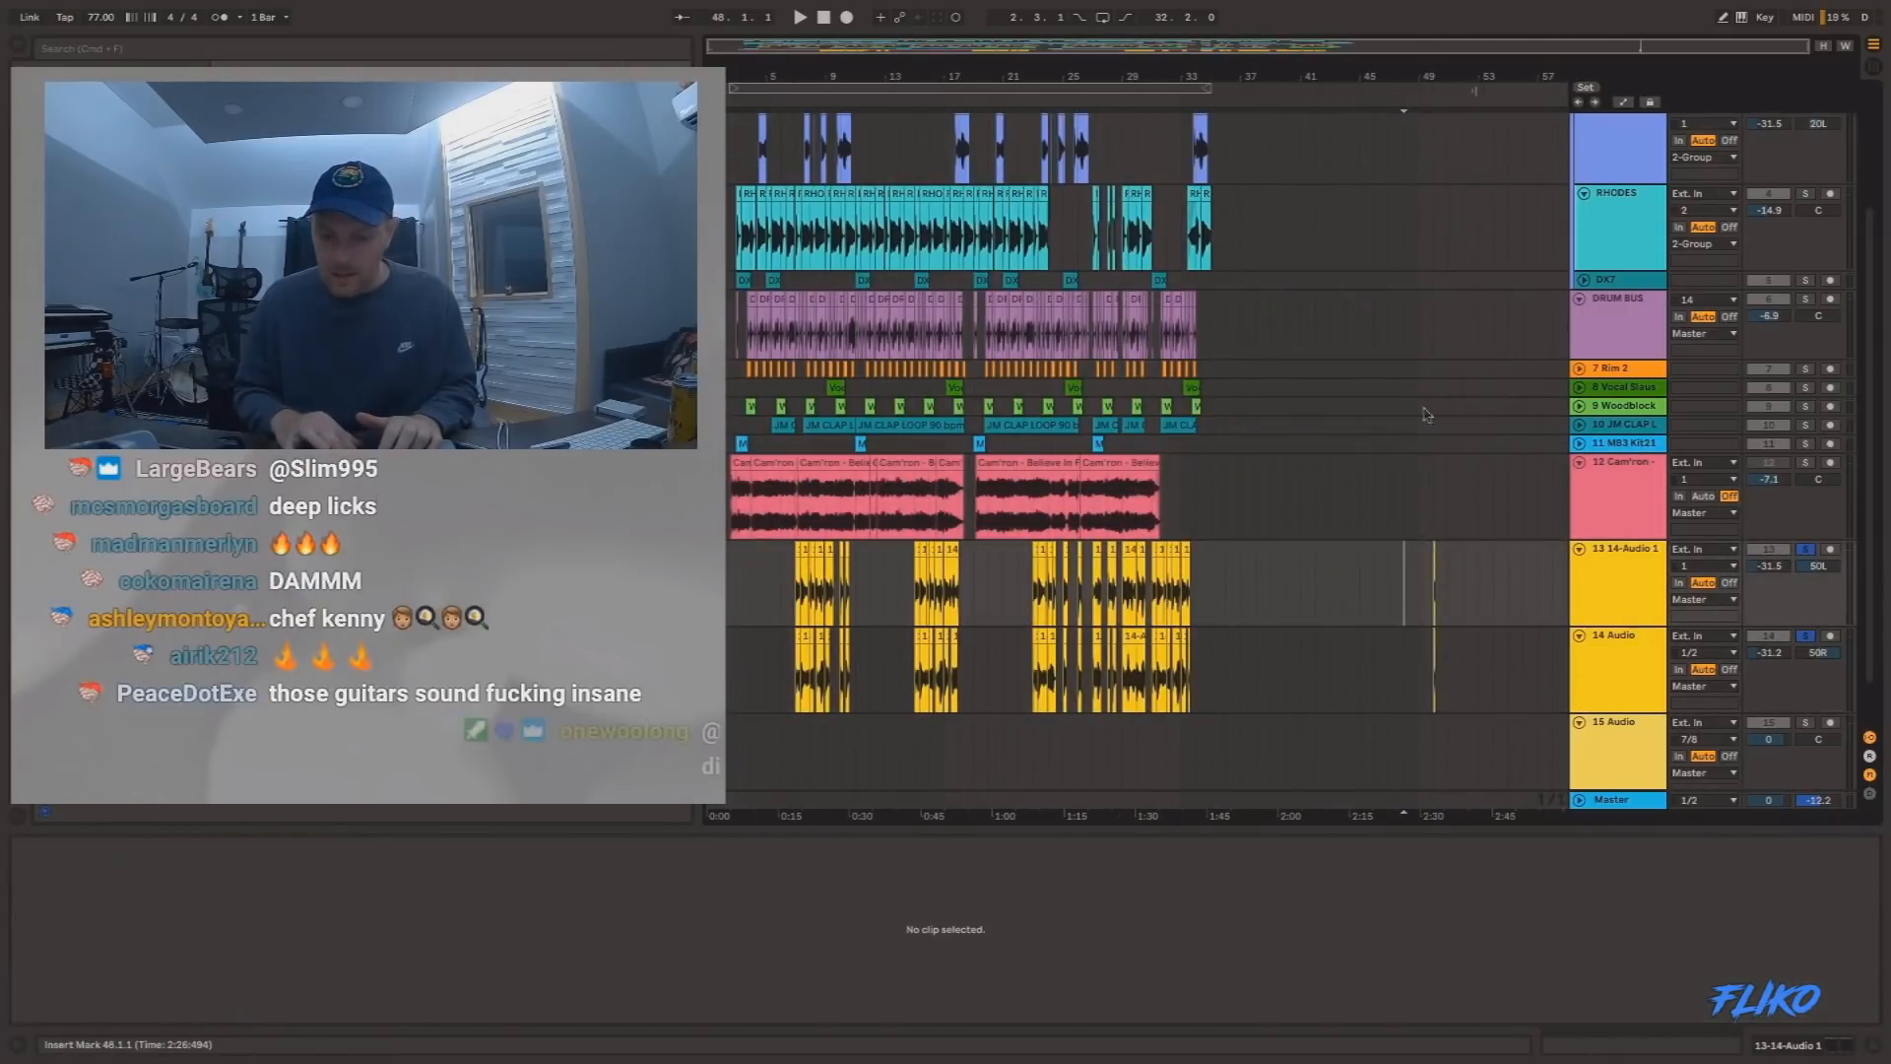
Extend the start of the pasted 14-Audio 1 clip on track 13 back to 40.1.2.
drag(1452, 78, 1444, 178)
drag(1382, 549, 949, 548)
drag(1086, 70, 1086, 10)
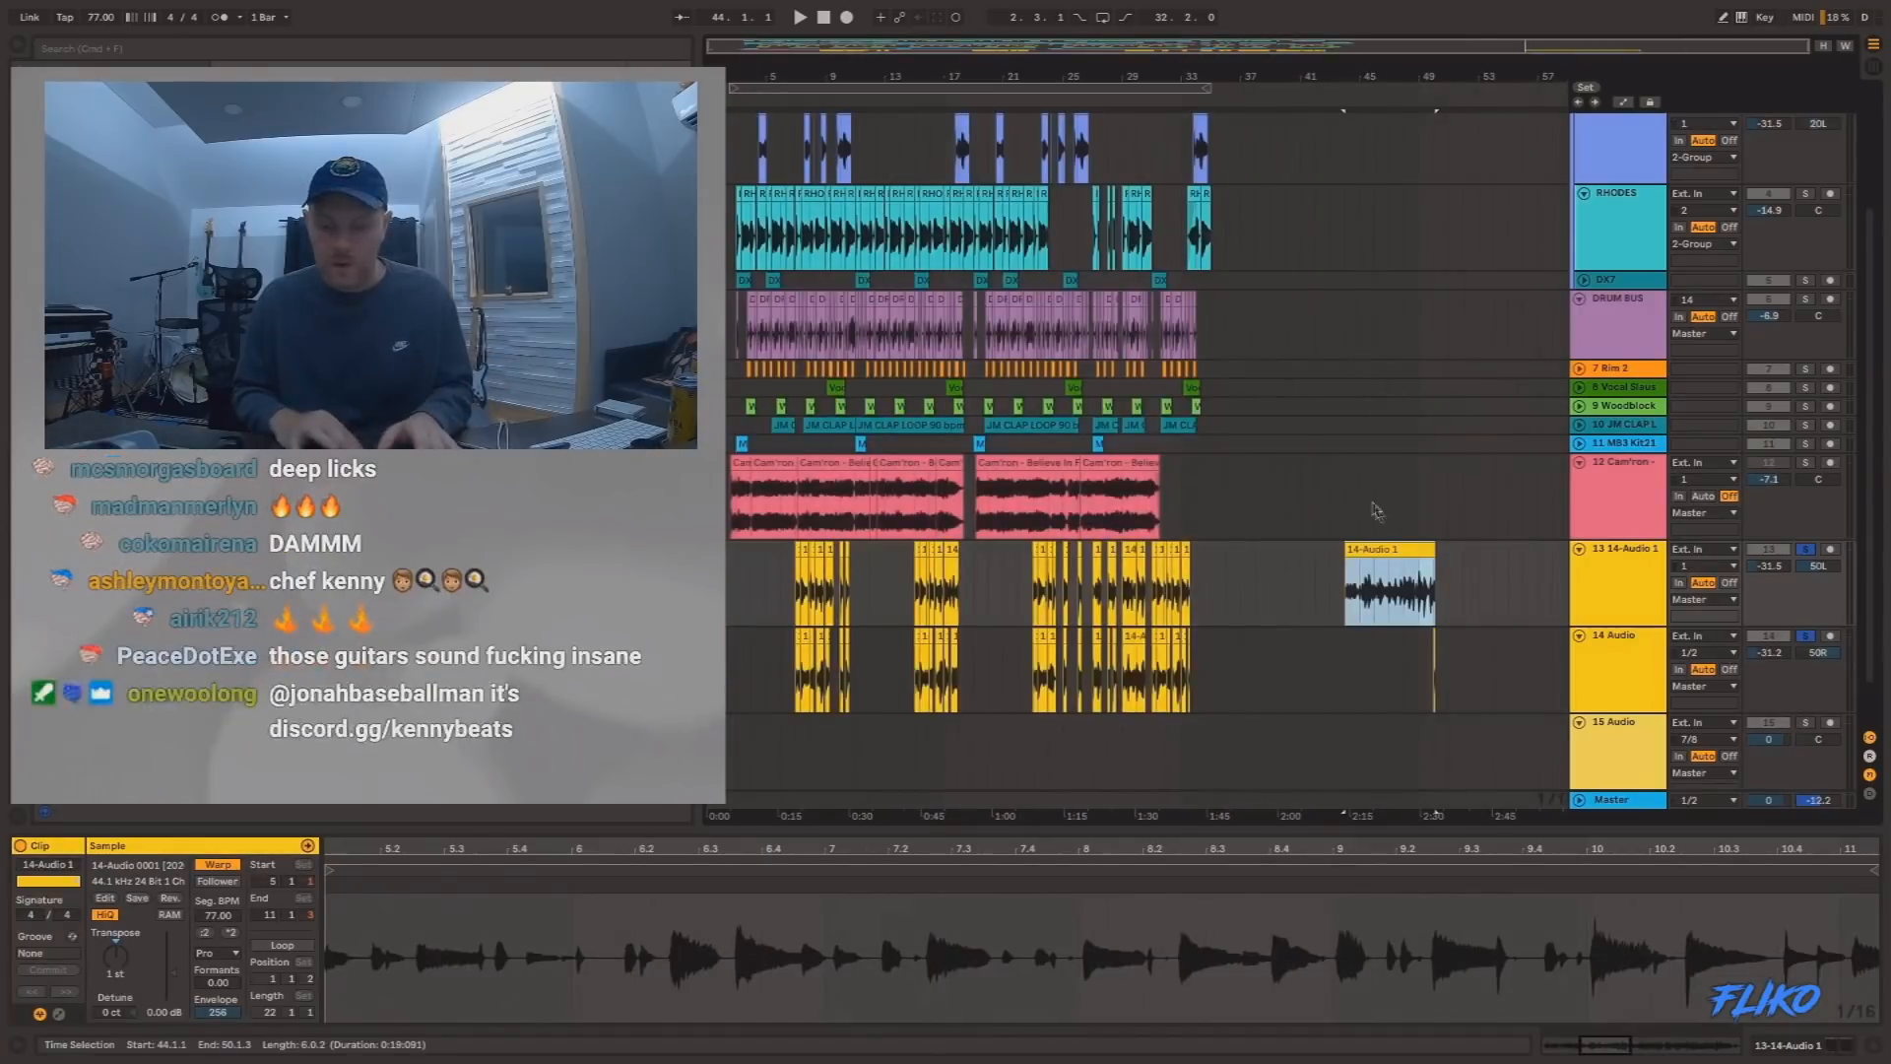
mouse_move(1316, 554)
mouse_down()
mouse_move(1344, 552)
mouse_move(1283, 552)
mouse_up()
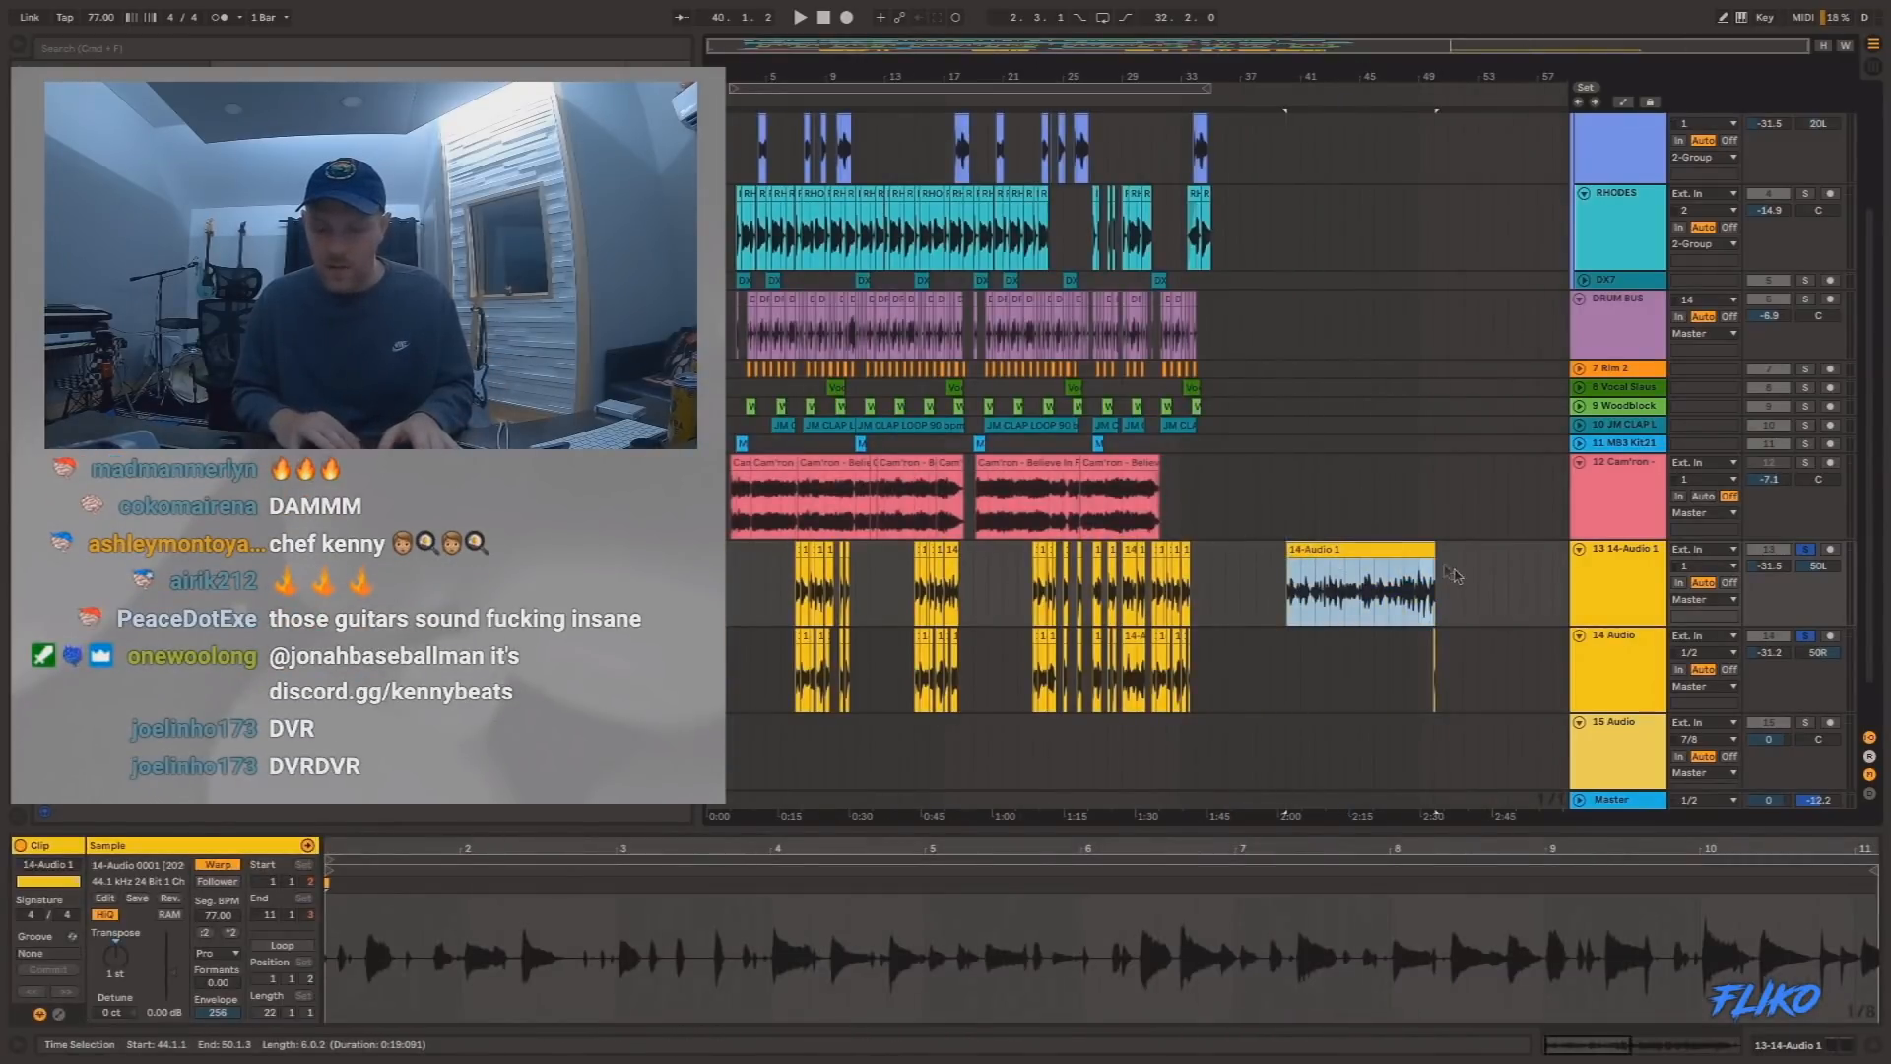
Extend the end of the 14-Audio 1 clip on track 13 to 62.2.4 and delete the leftover slice on track 14.
drag(1430, 550, 1618, 552)
drag(1480, 673, 1362, 674)
key(Delete)
scroll(1363, 674, right, 3)
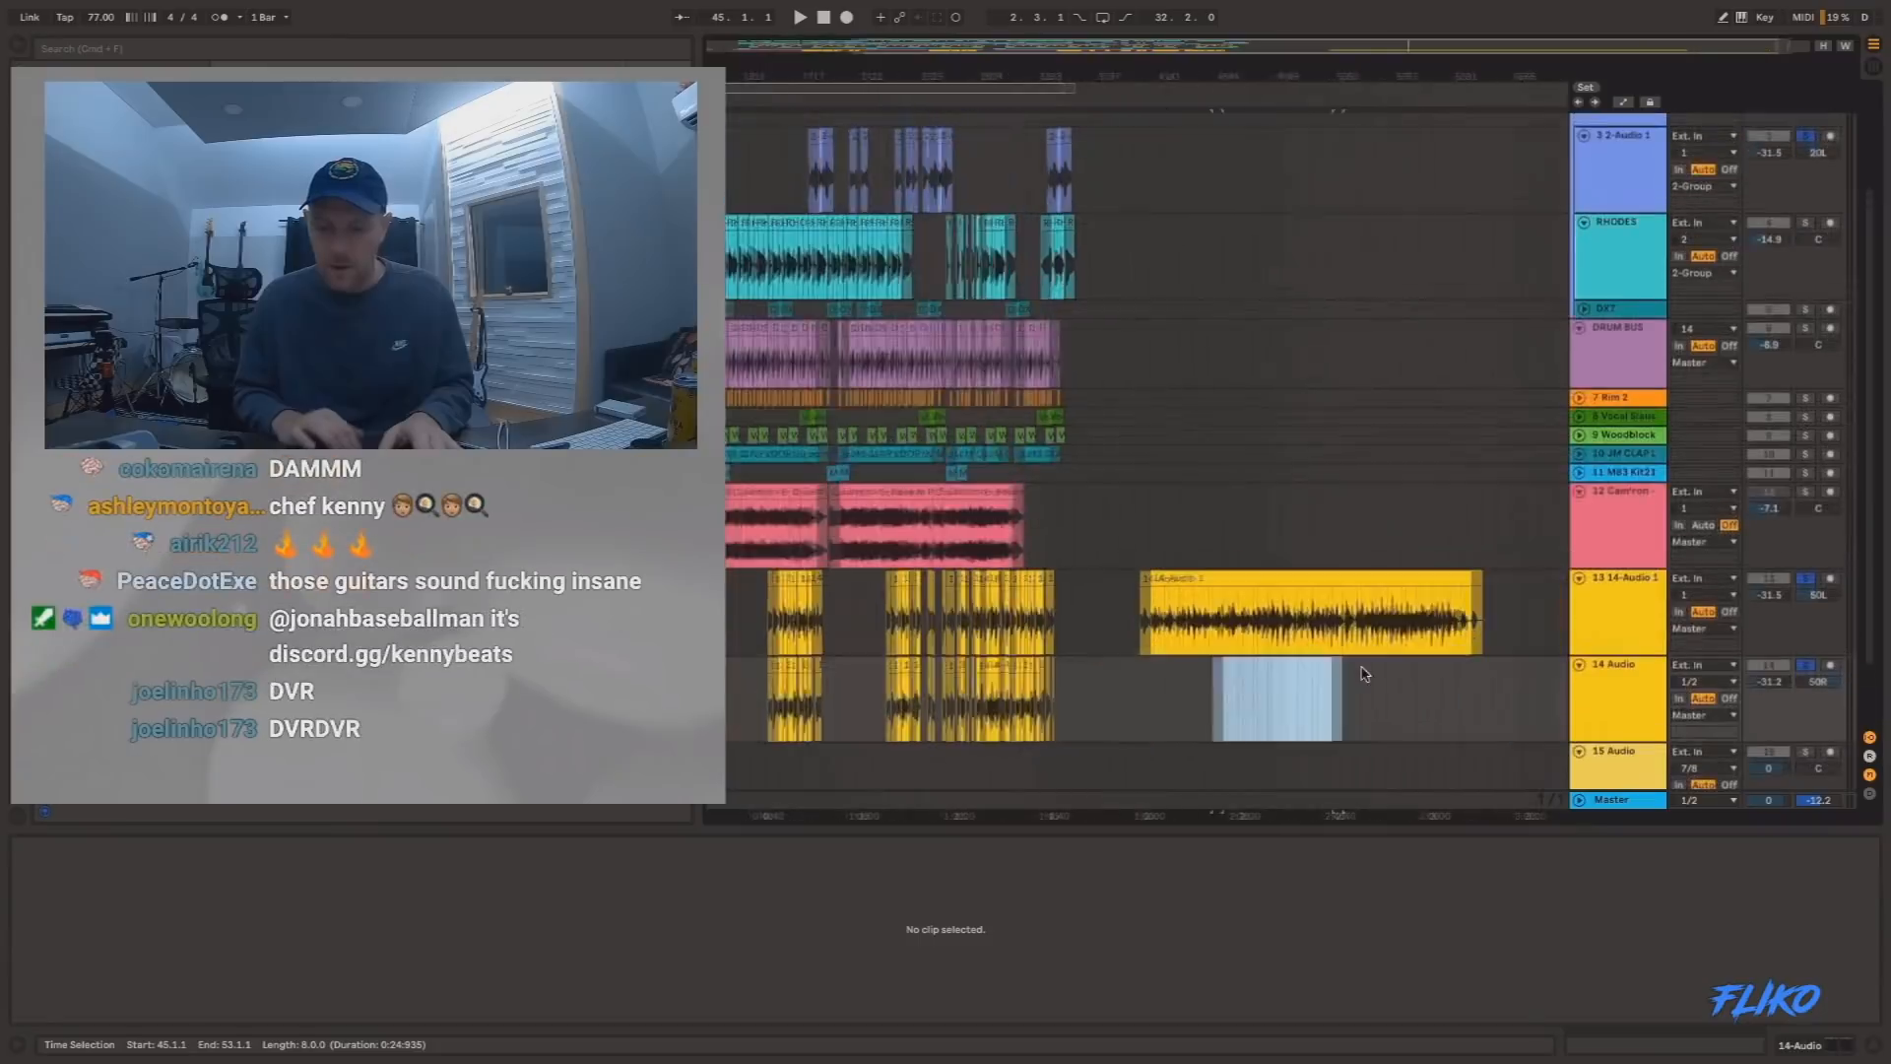
Play the extended 14-Audio 1 recording on track 13 from 40.1.2, stop it and place the insert marker at 55.1.1.
click(1215, 579)
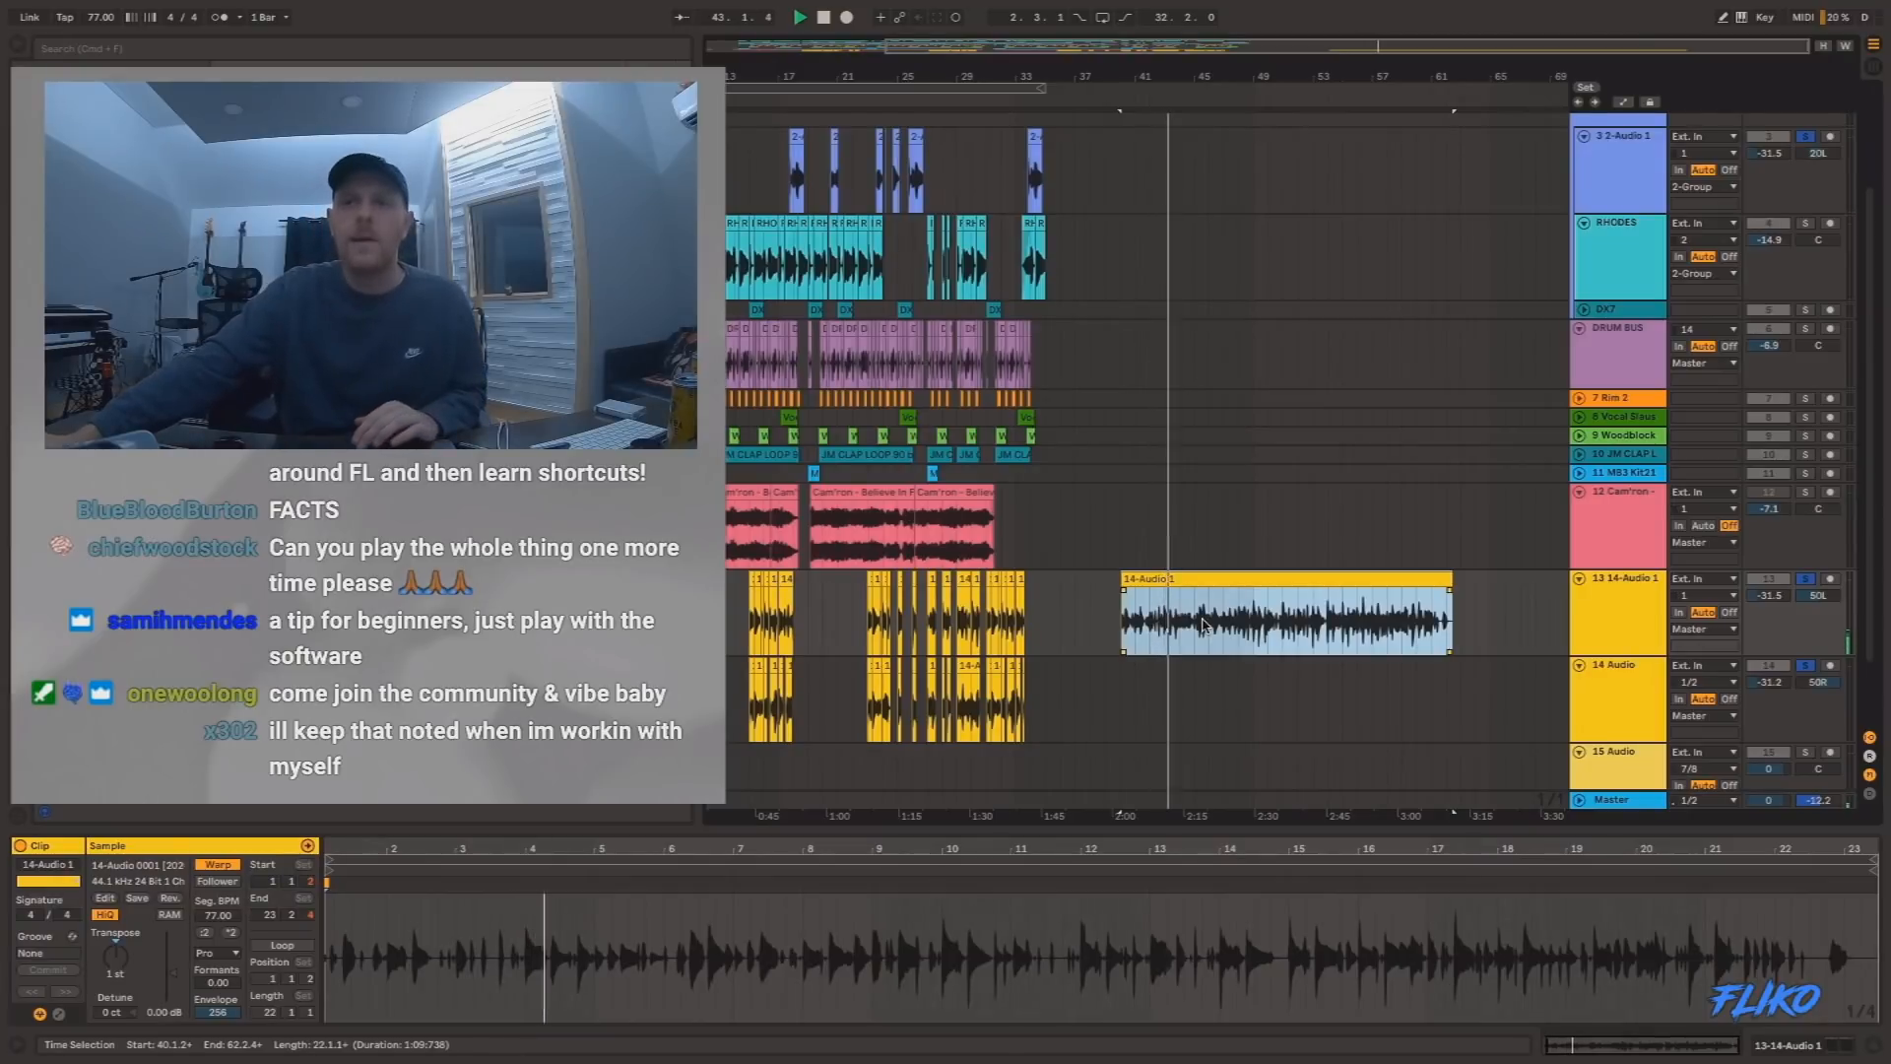
click(1243, 624)
key(space)
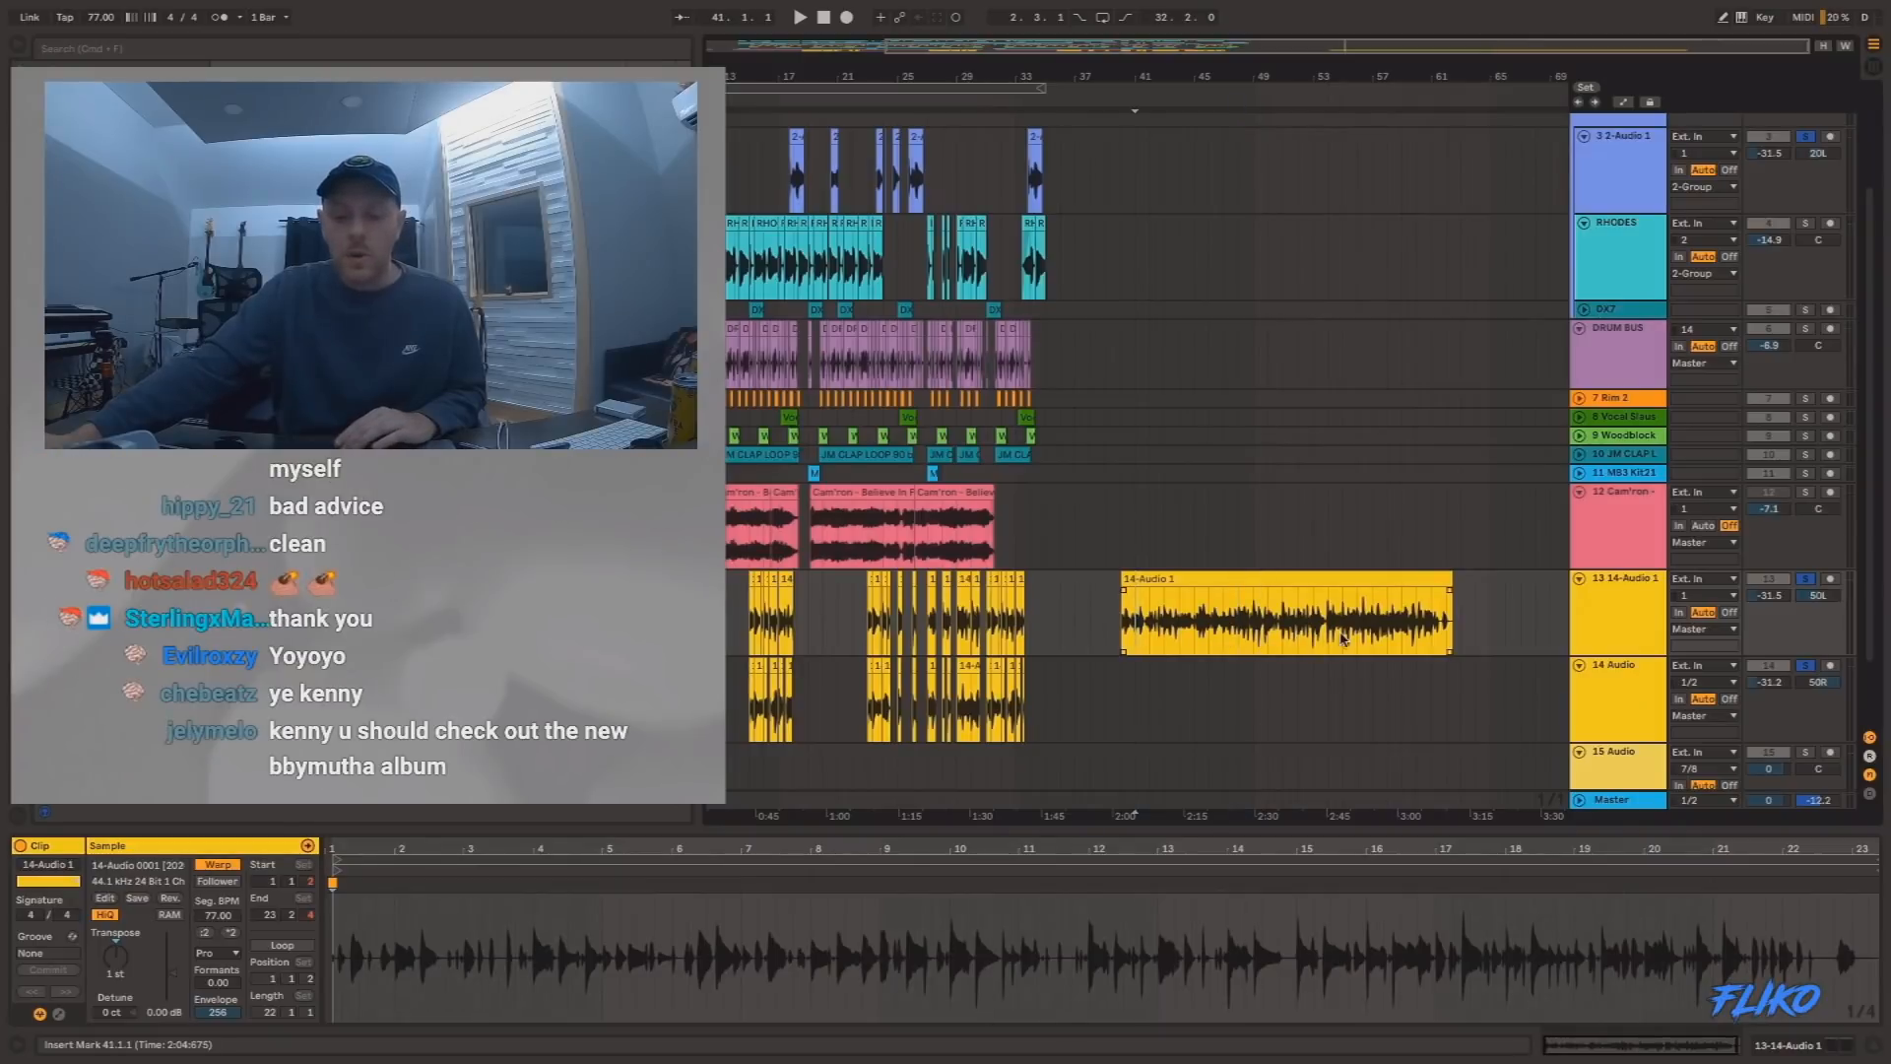
click(1347, 640)
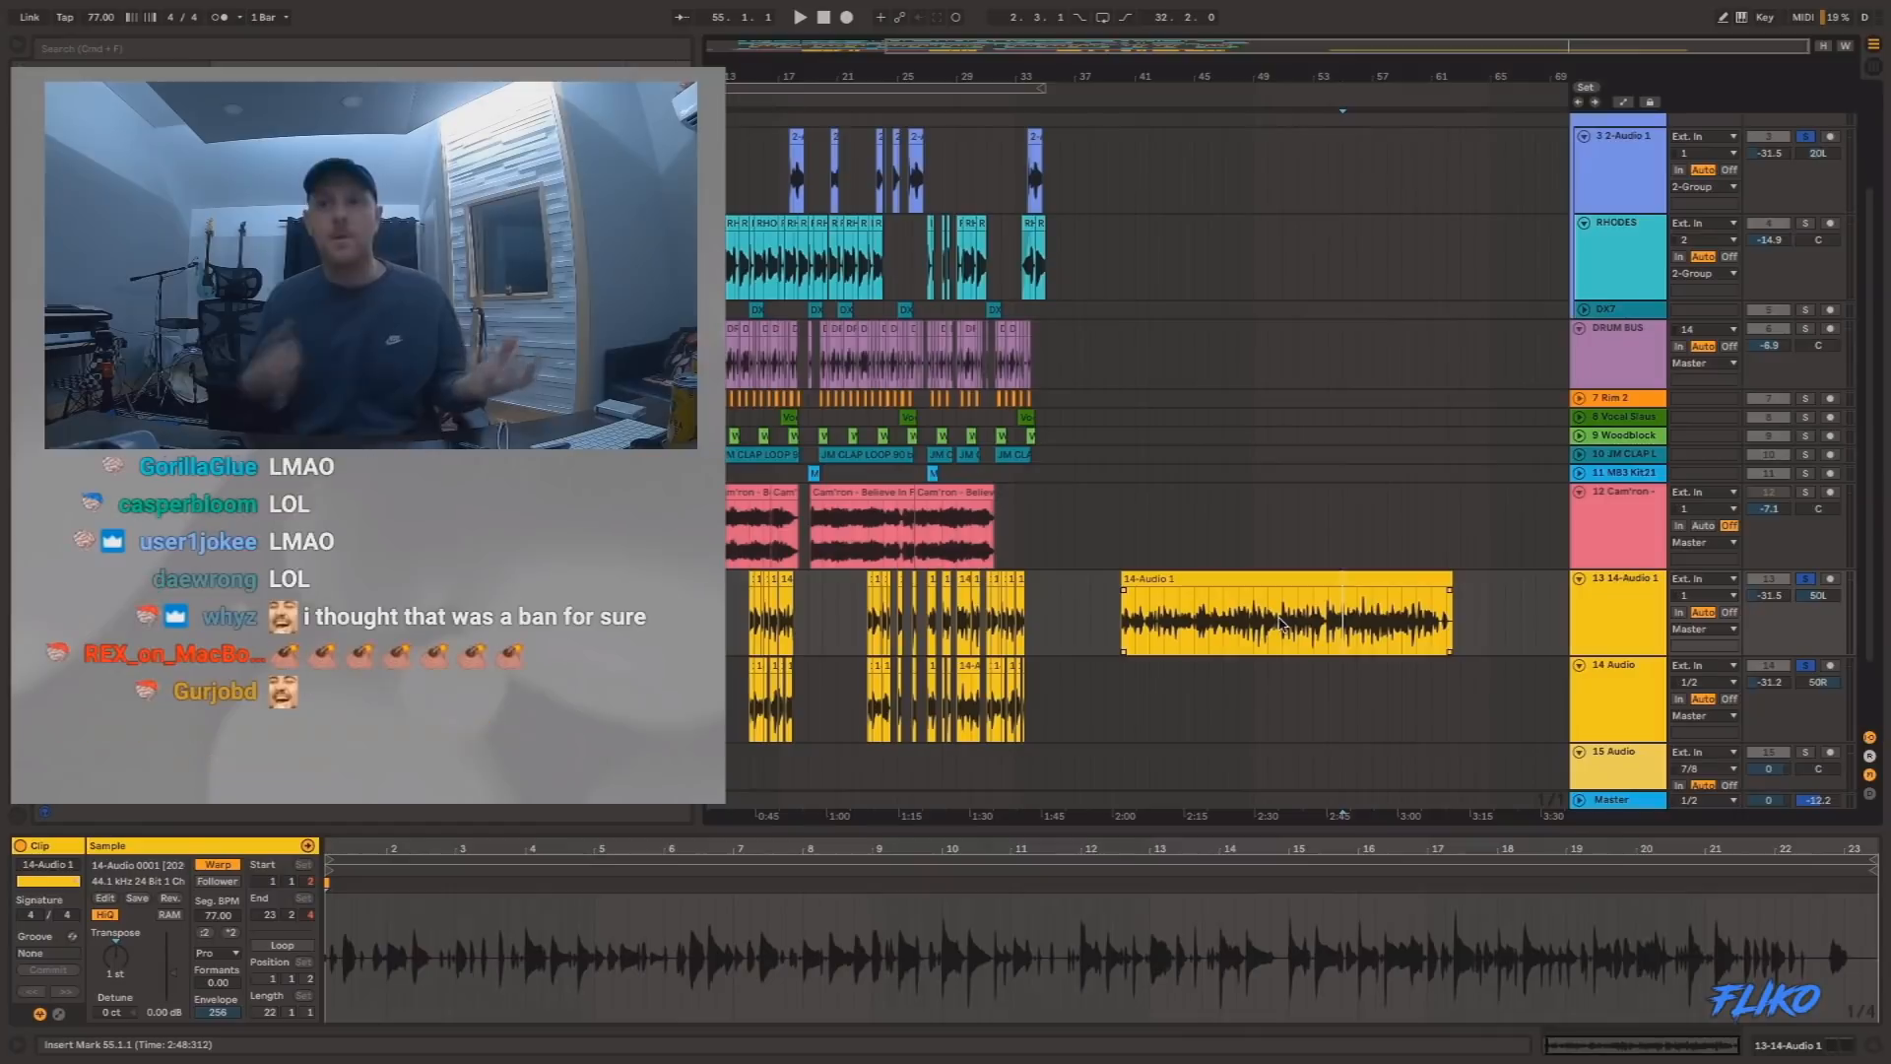
Play the soloed, chopped 14-Audio clips on tracks 13 and 14 from 7.1.1.
scroll(1070, 582, left, 5)
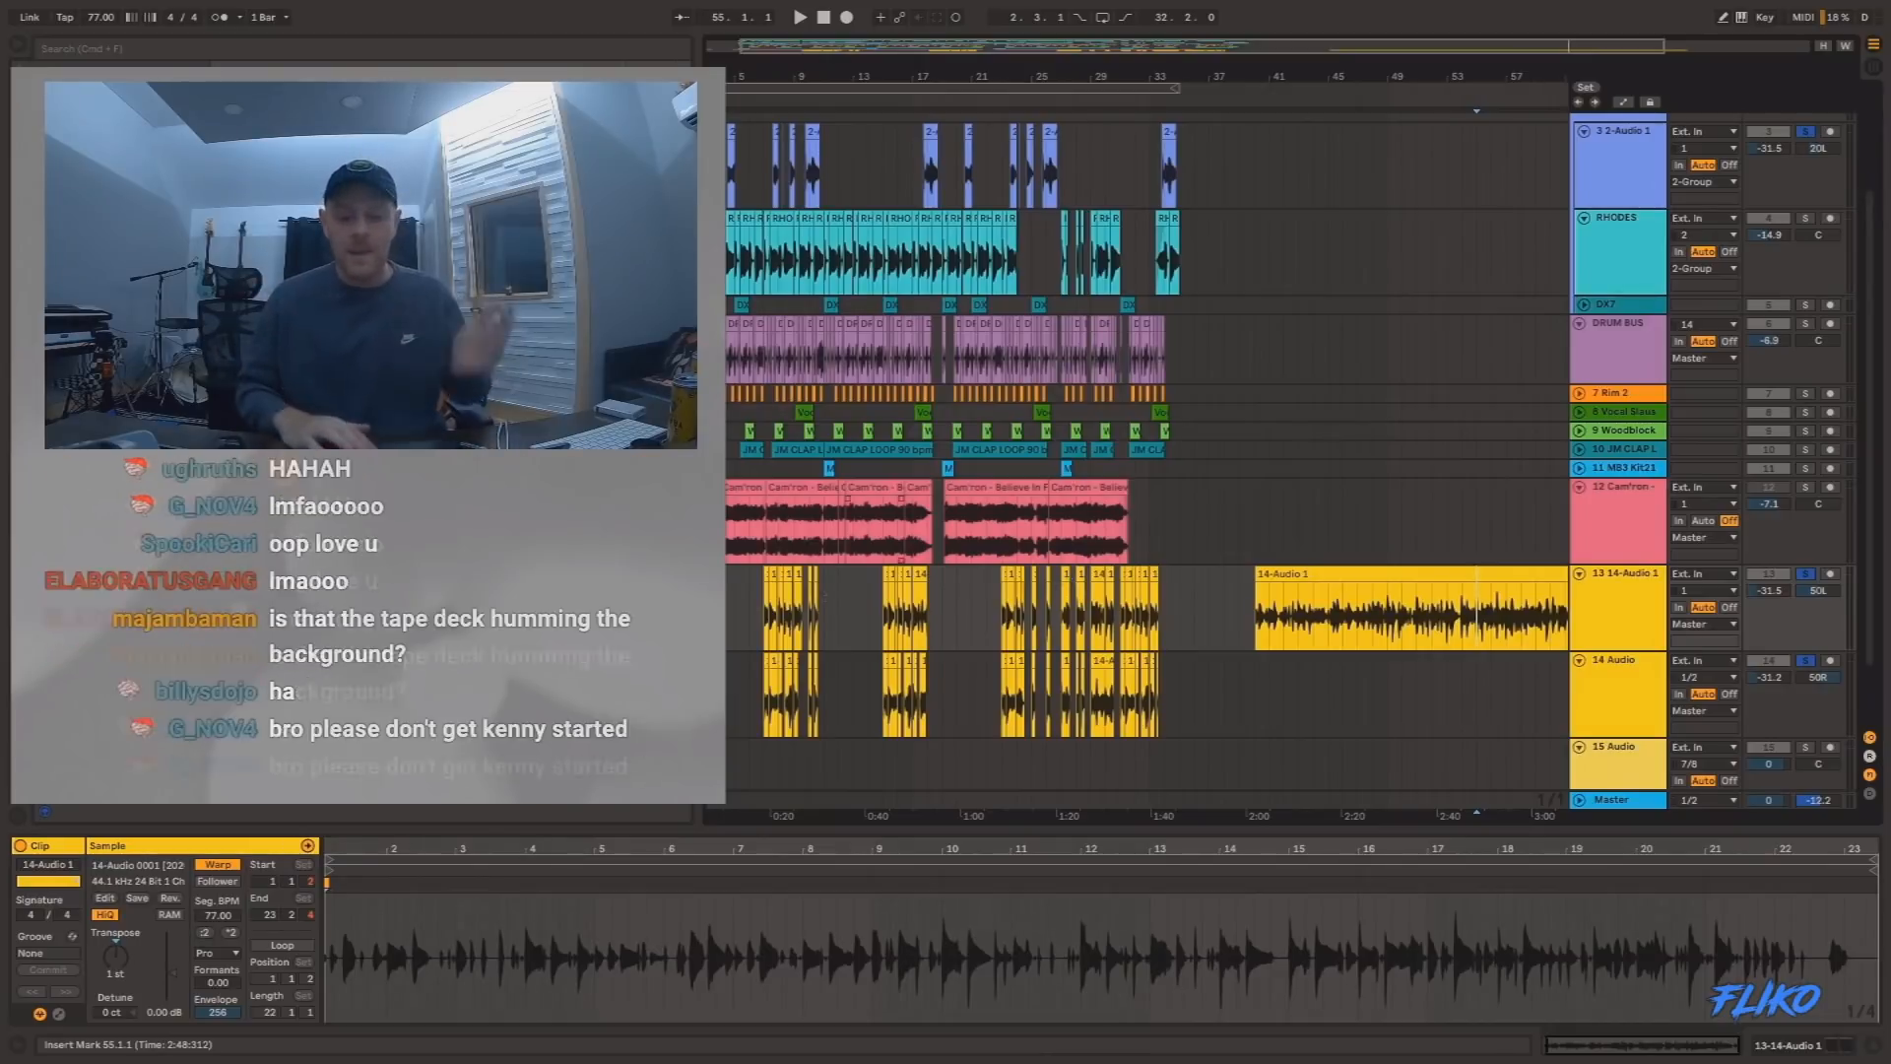
scroll(810, 612, left, 2)
click(799, 615)
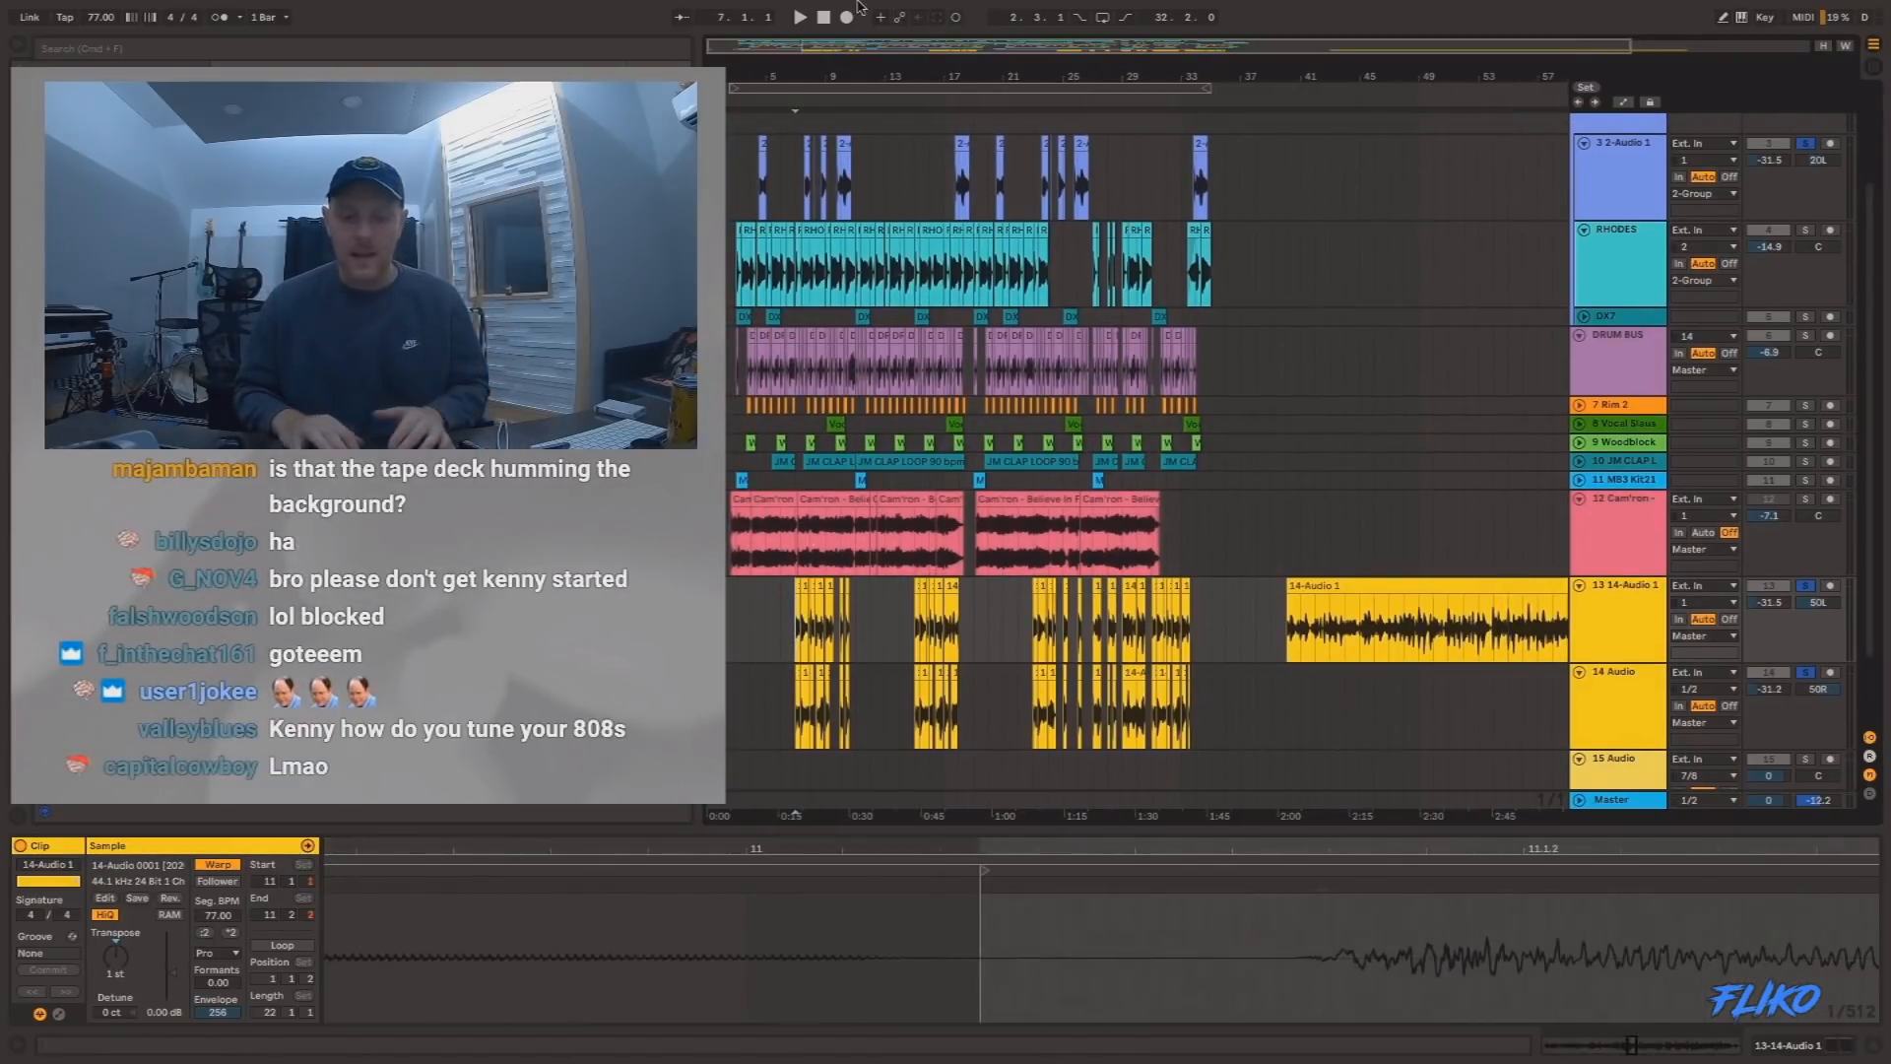
drag(789, 72, 789, 197)
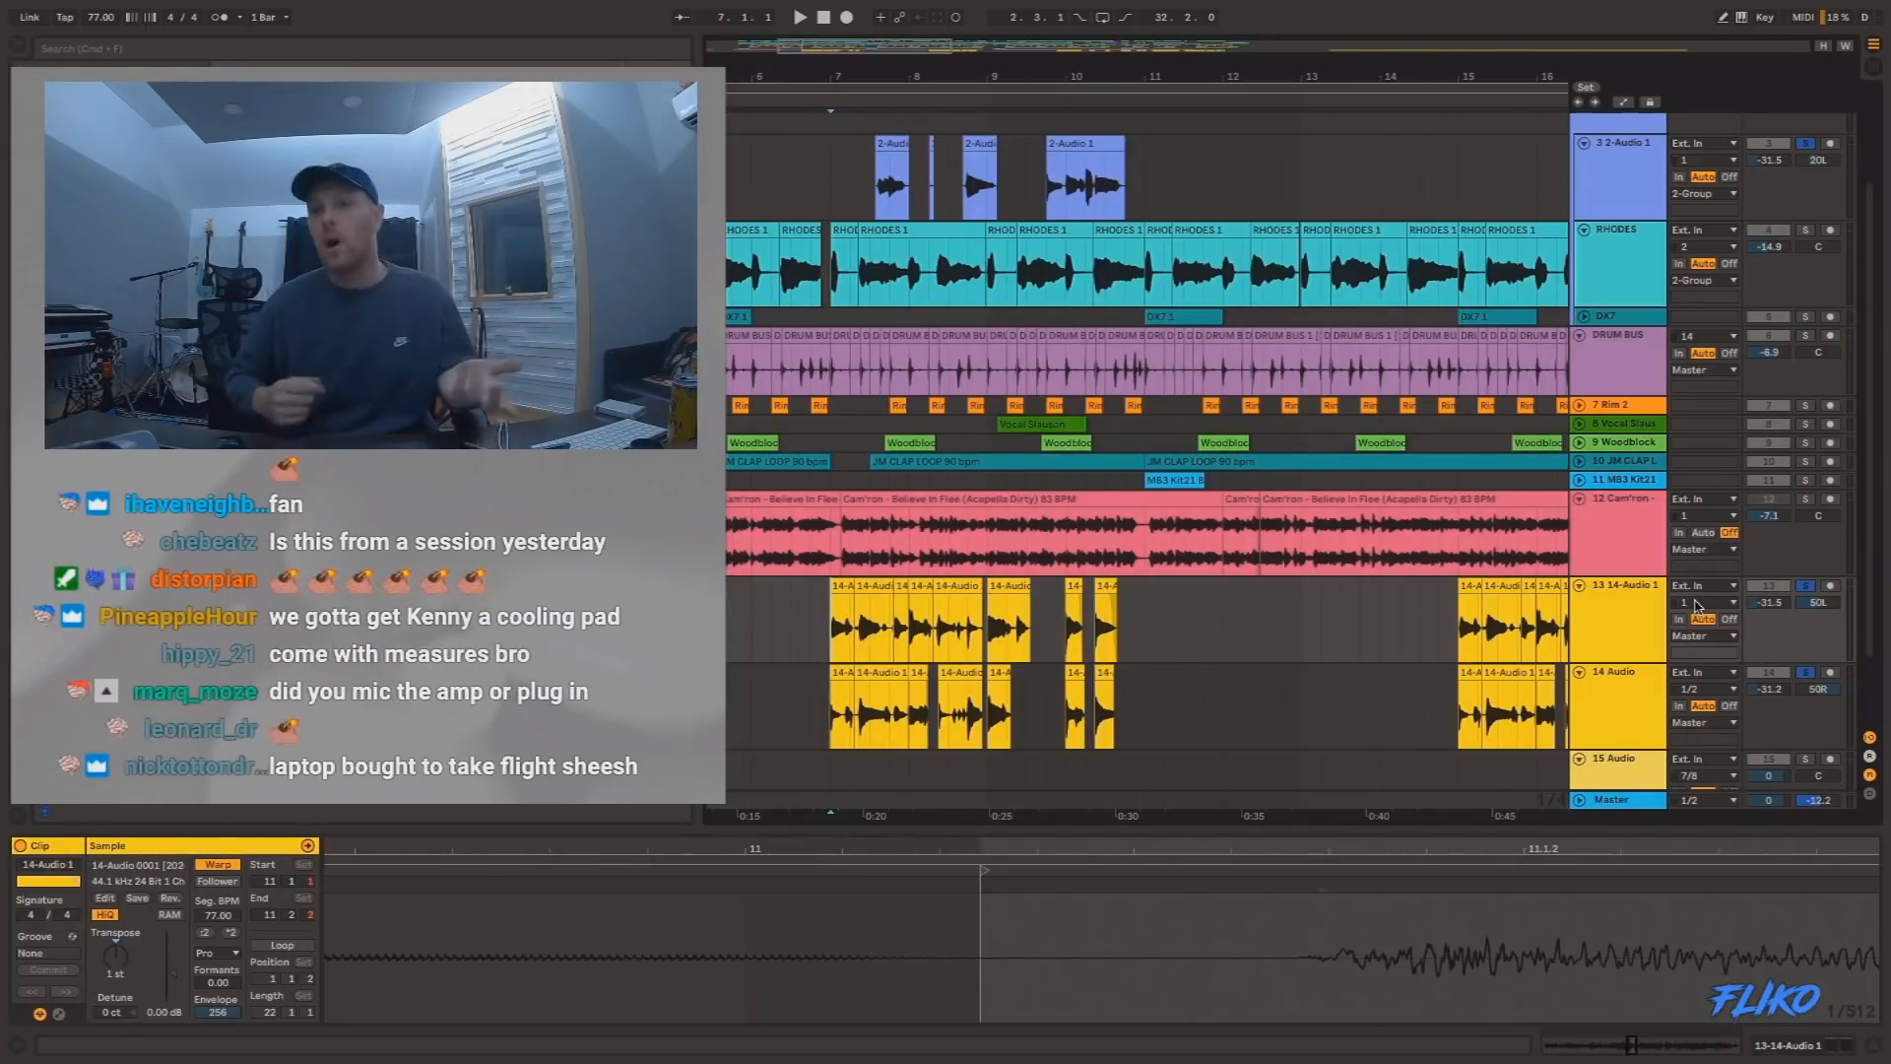
key(space)
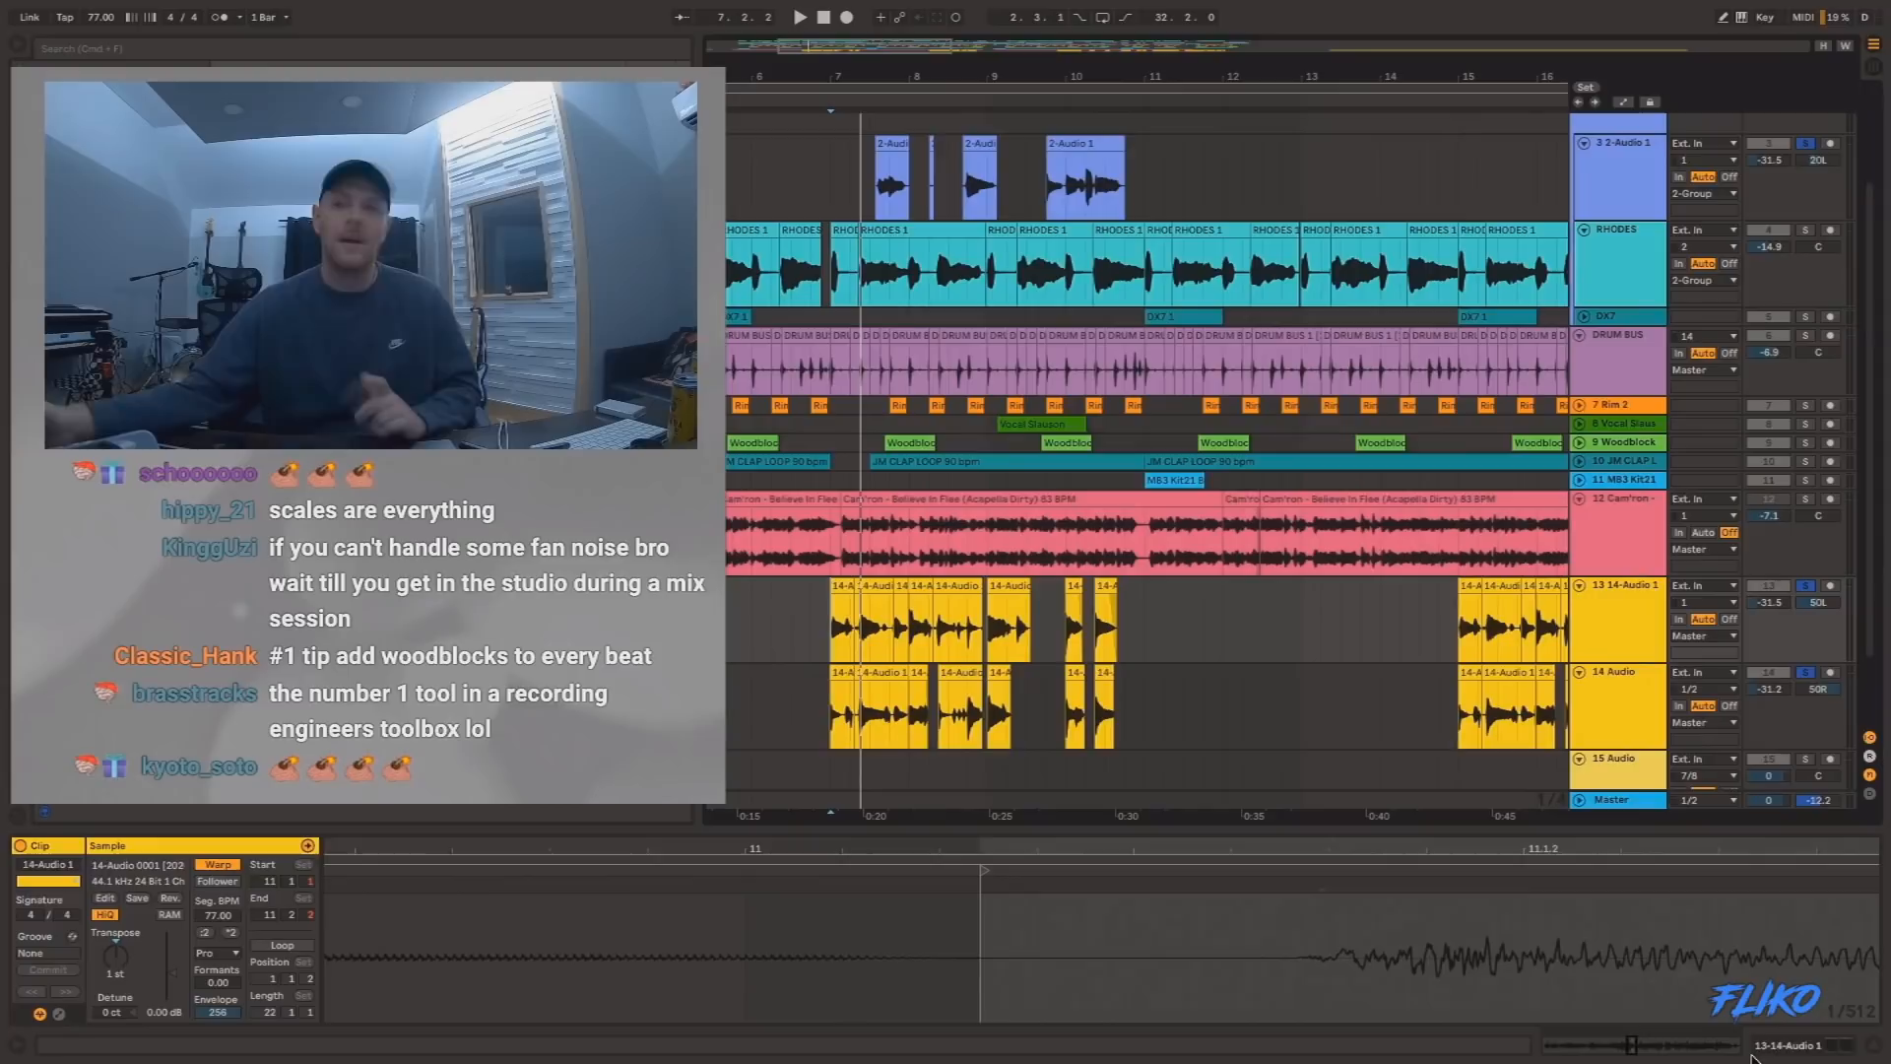
key(space)
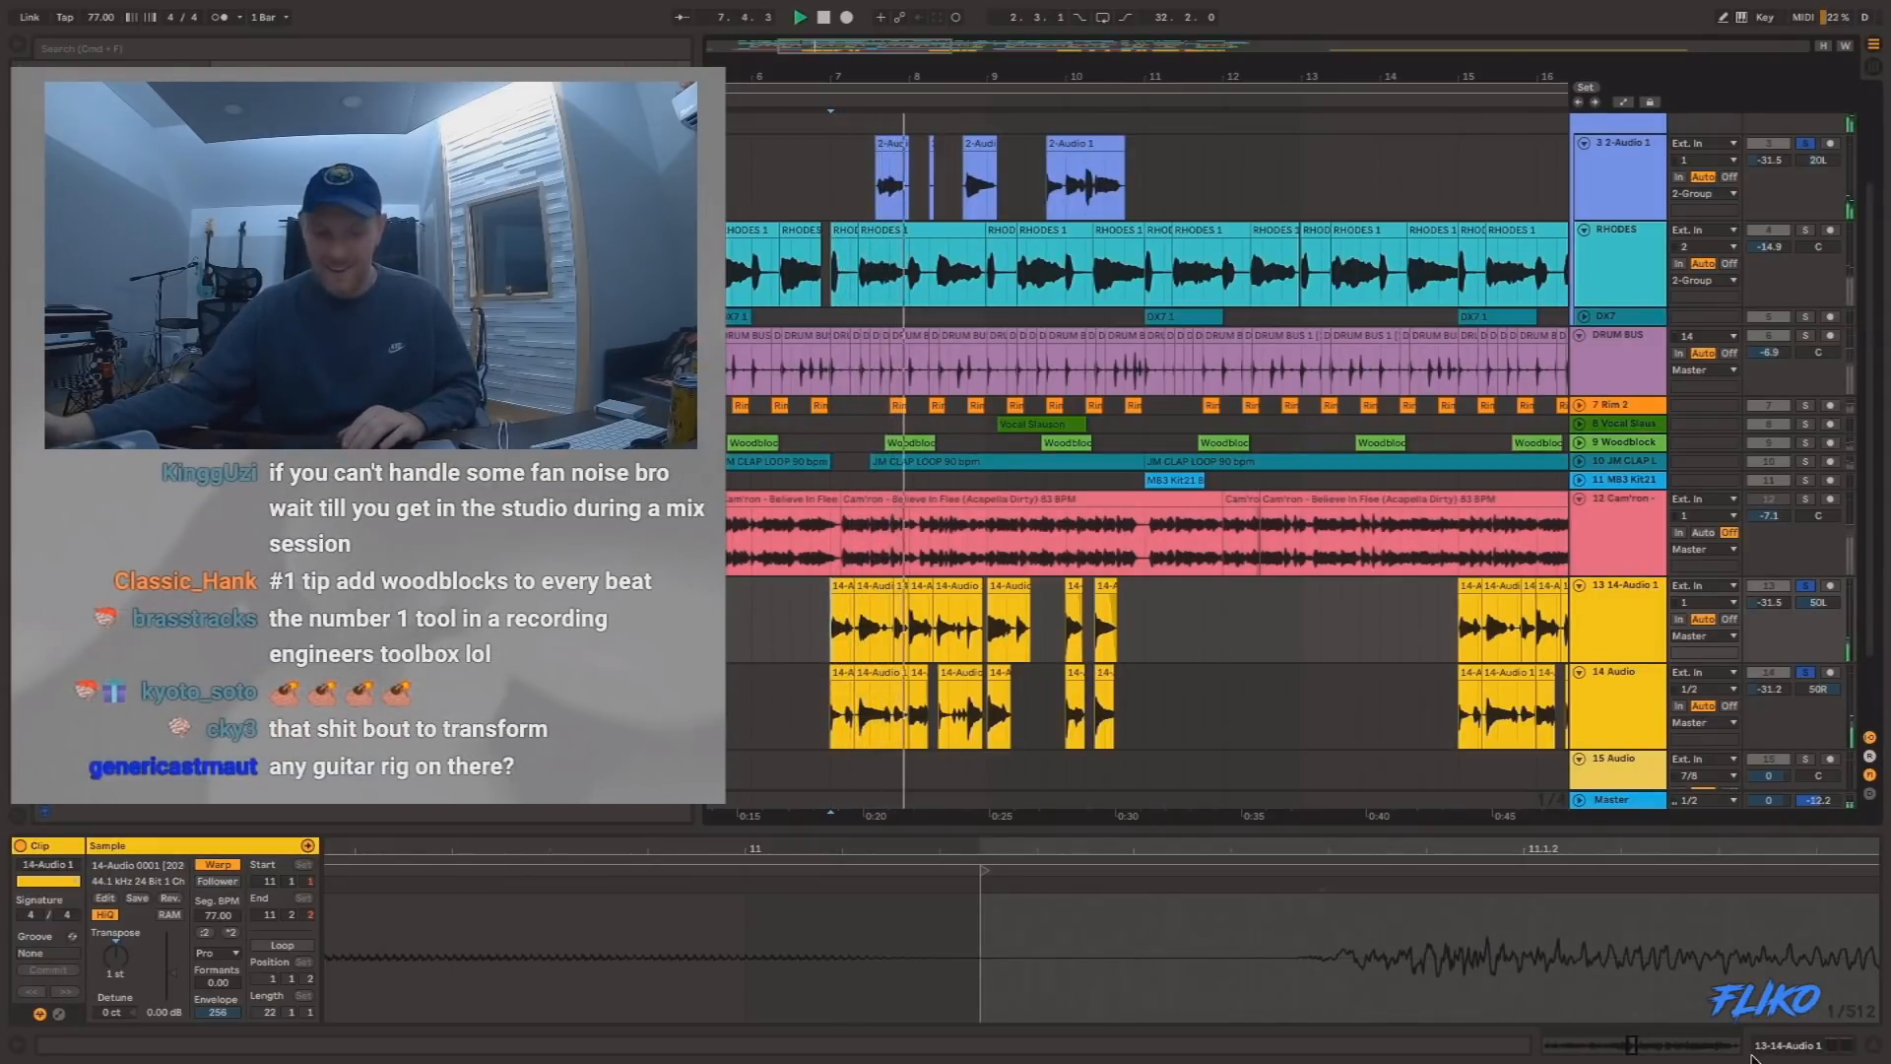
key(space)
key(space)
Solo the GUITAR _ BASS track together with the already soloed guitar tracks and play them from 7.1.1.
scroll(1478, 493, up, 3)
click(1808, 128)
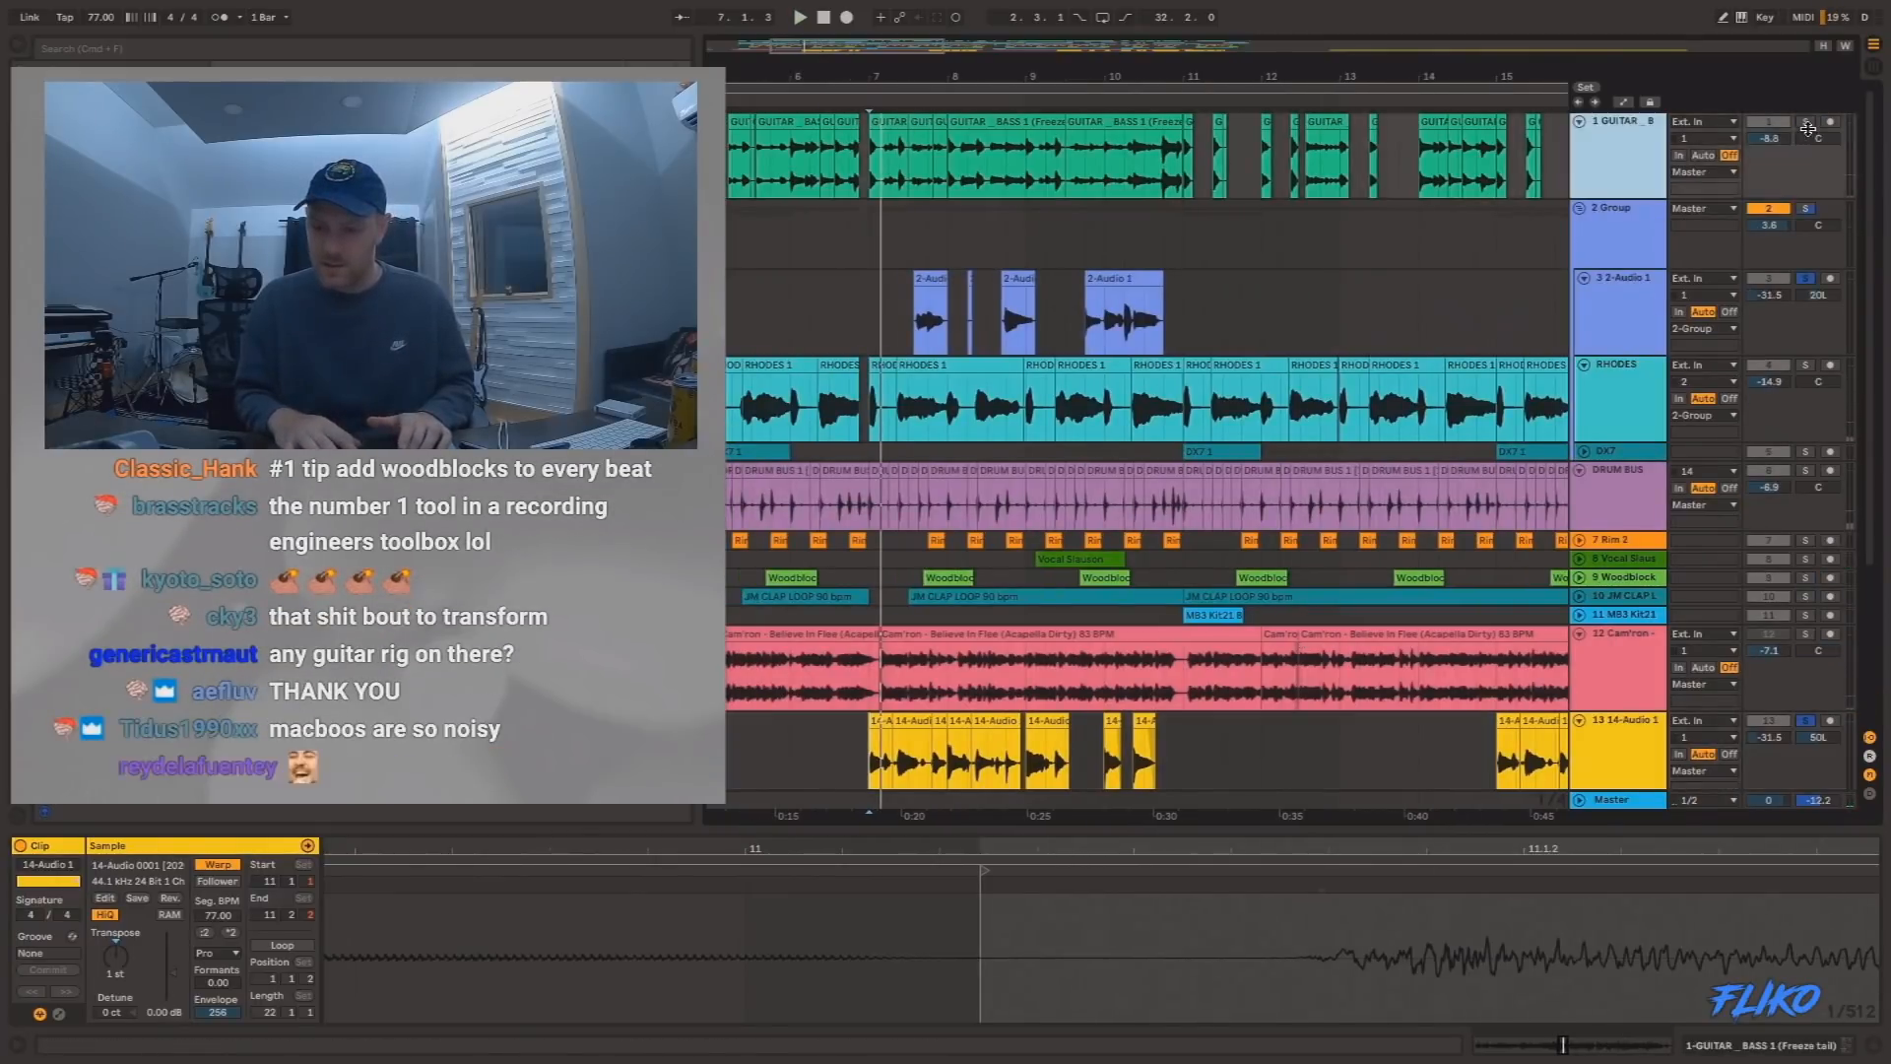
click(1807, 124)
key(space)
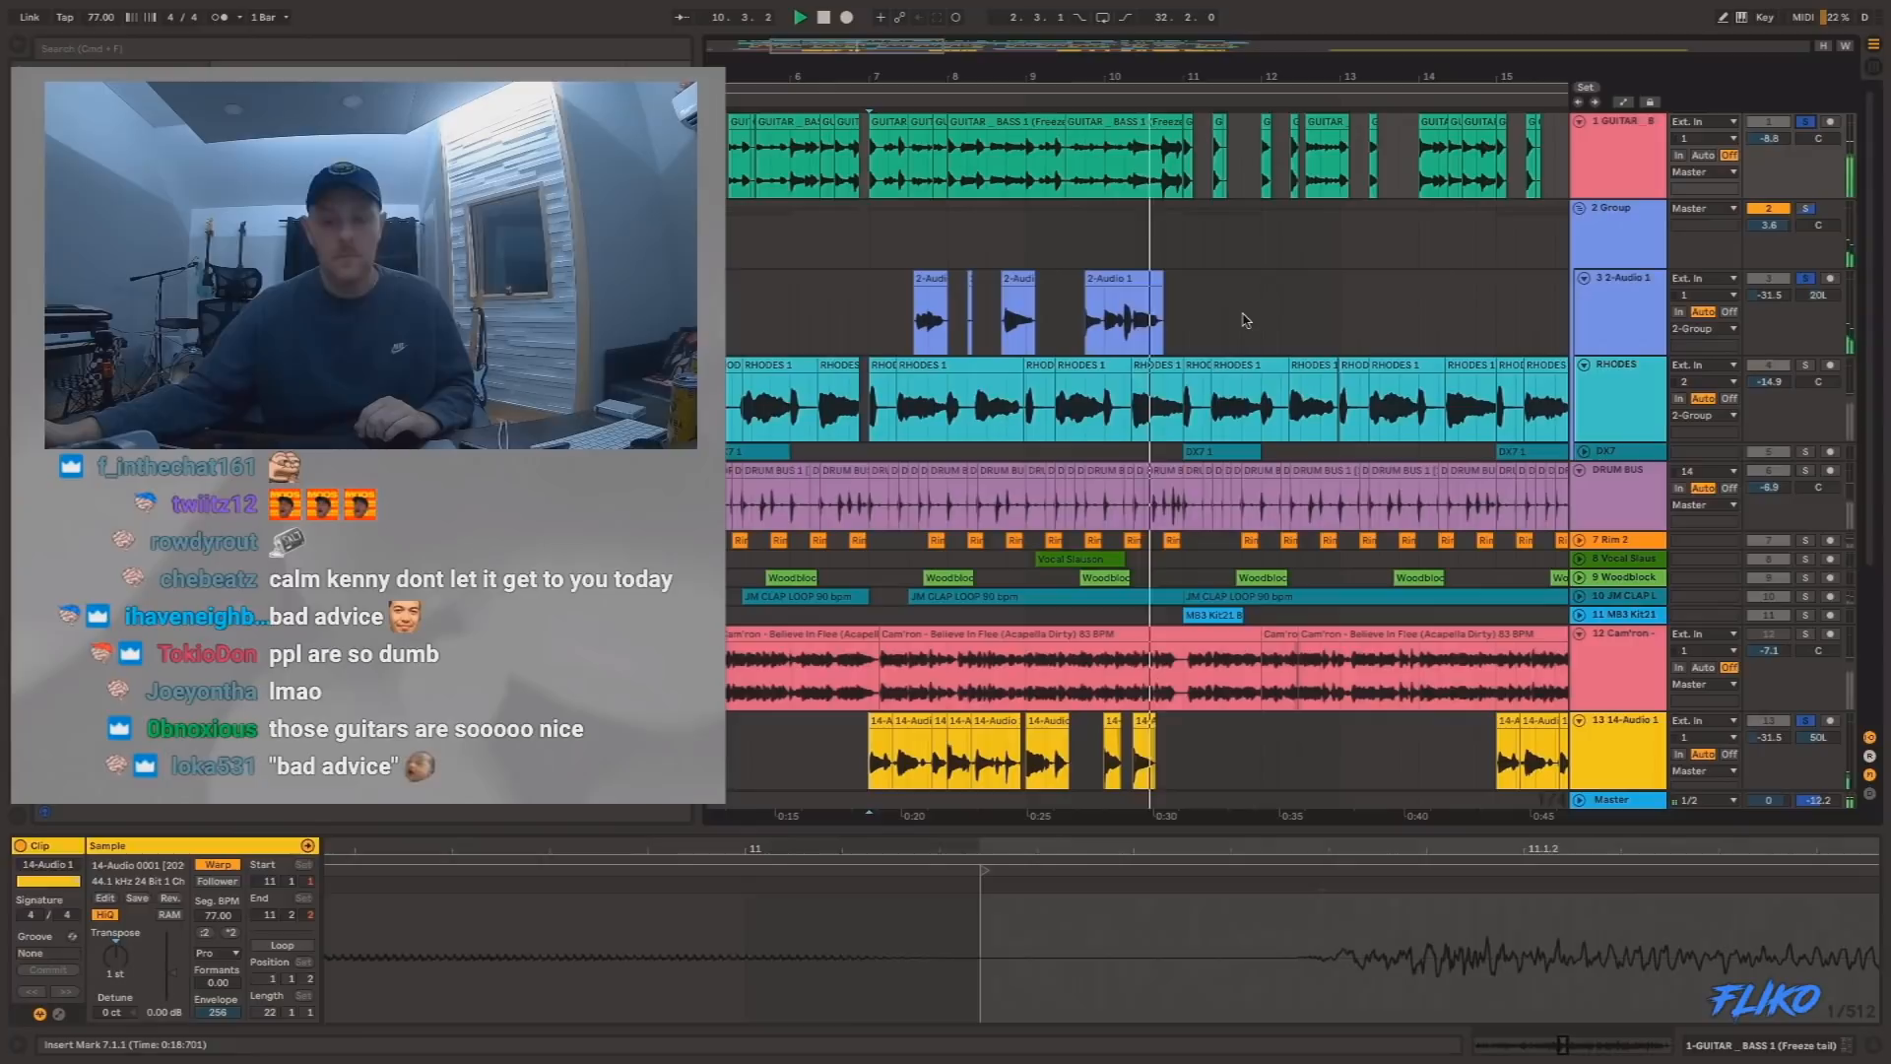
Clear all the solos and play the full beat from 7.1.1.
click(1807, 123)
key(space)
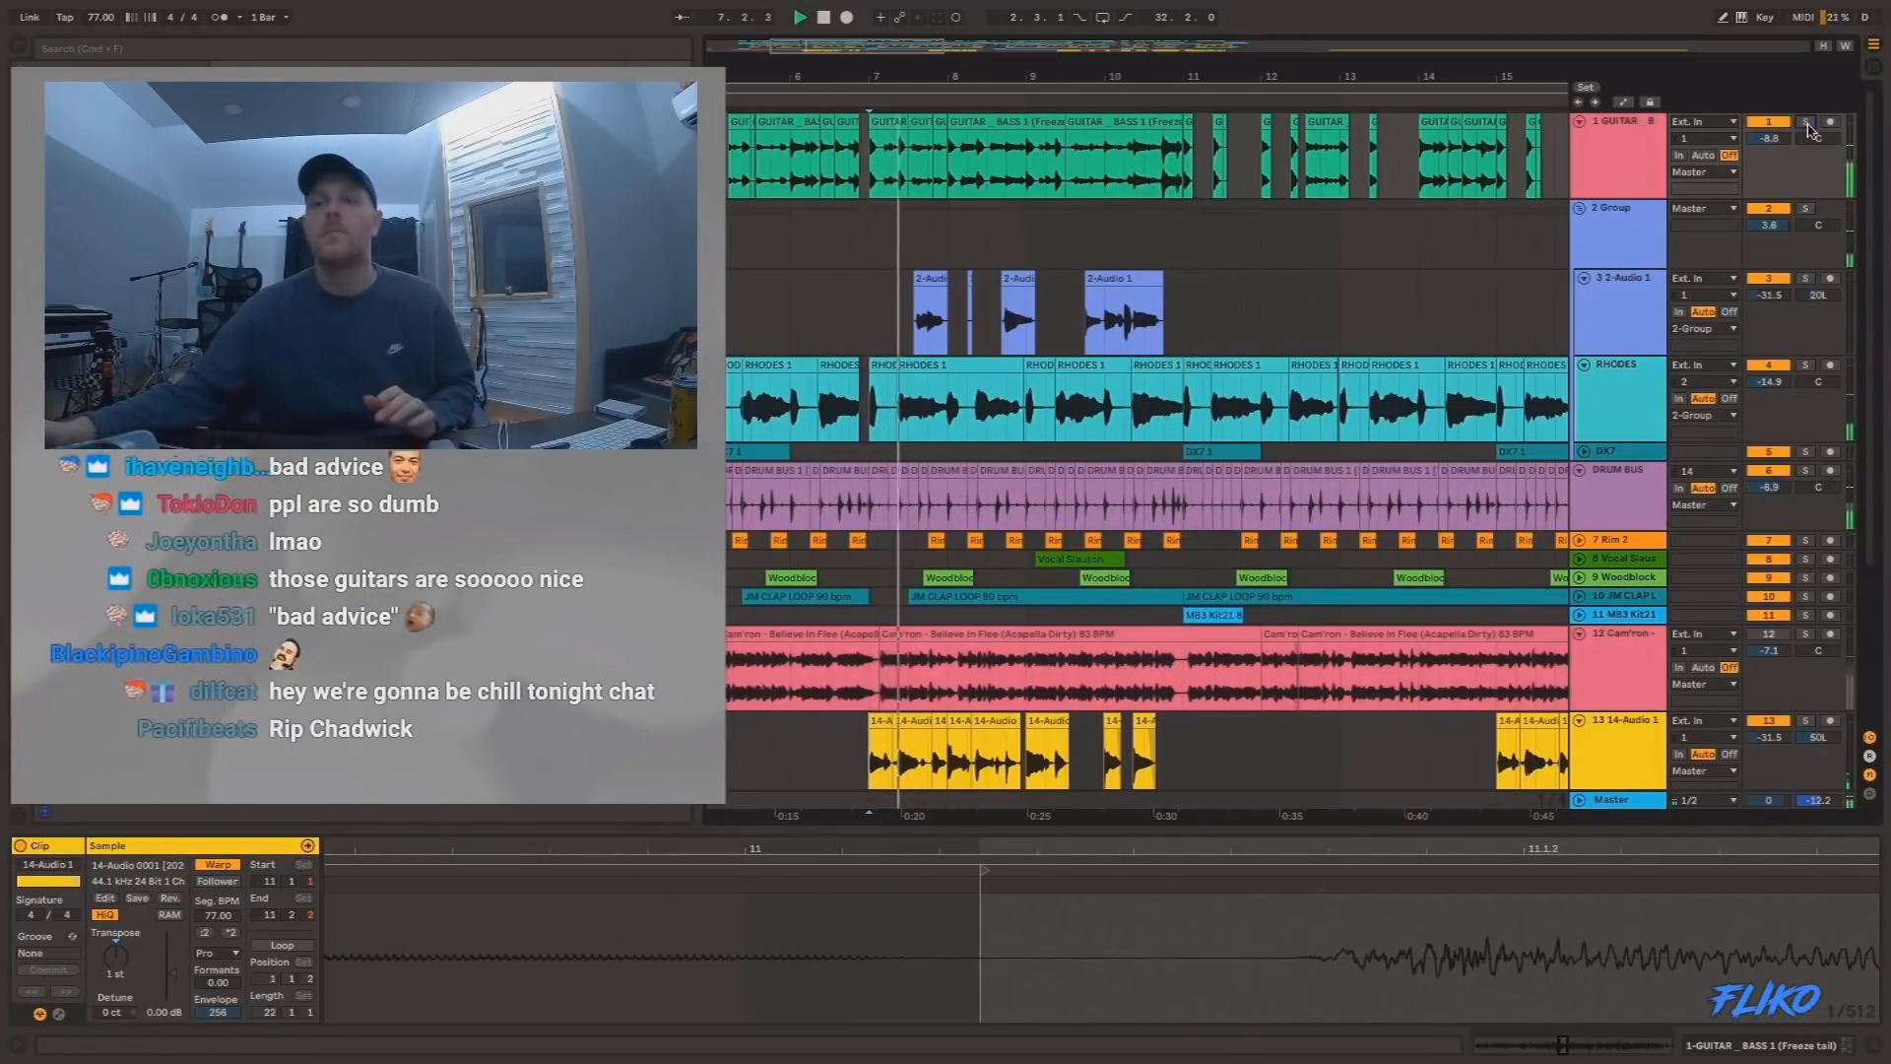
drag(1406, 79, 1417, 20)
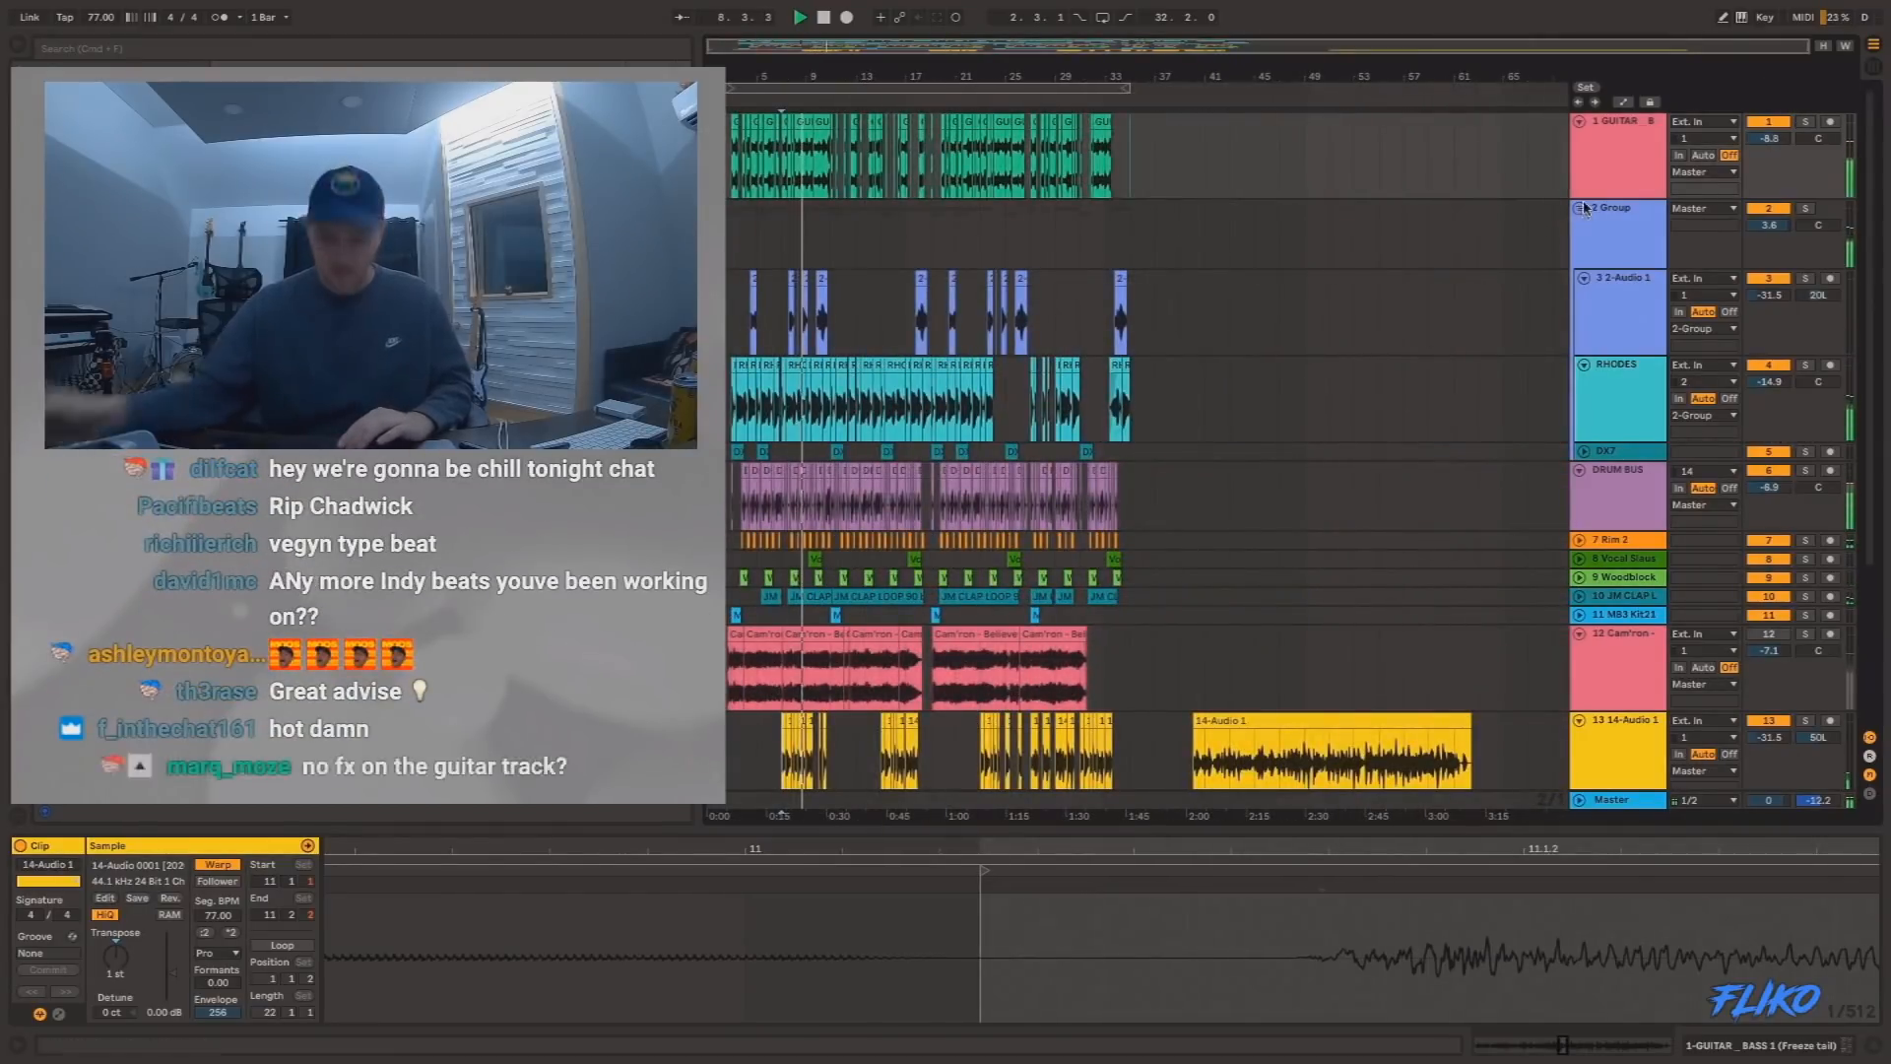
Fold all the tracks at once and place the insert marker at 7.1.1.
click(1612, 194)
key(super+a)
click(1580, 122)
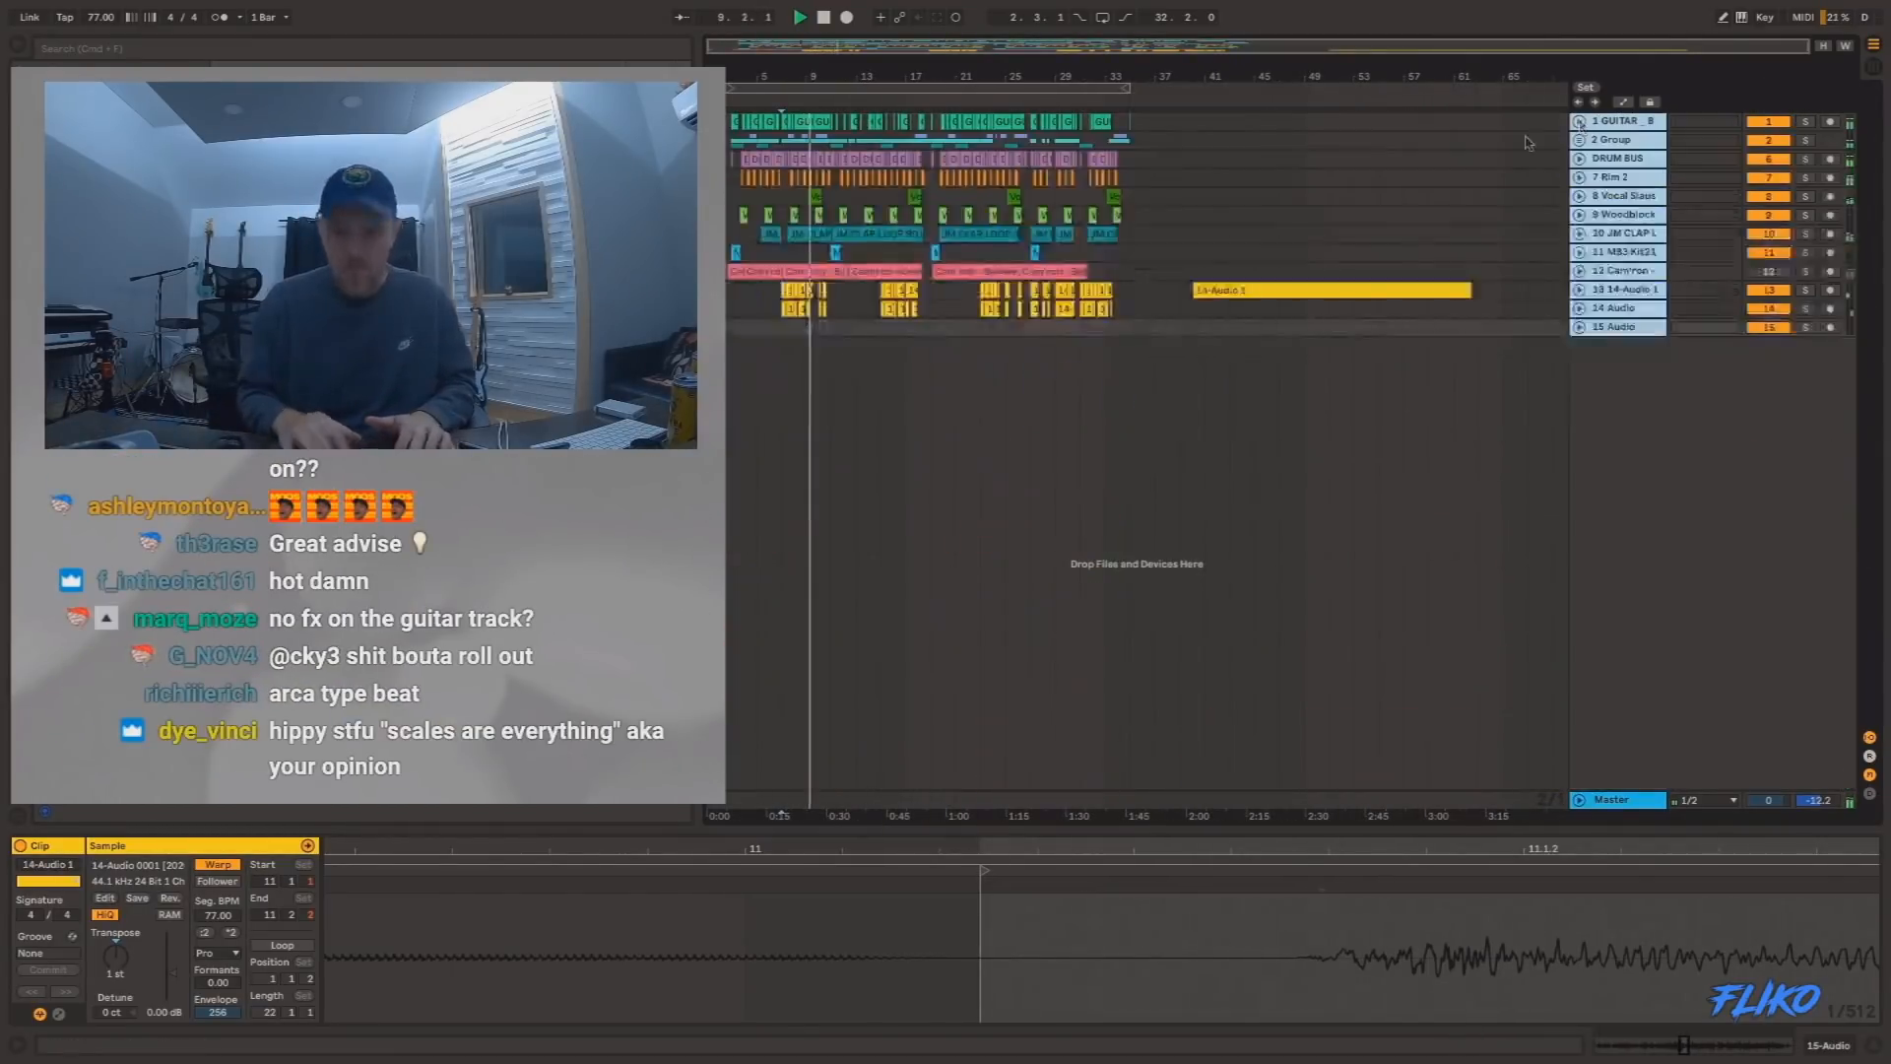
click(790, 341)
Activate and unfold the Cam'ron acapella track 12, set its volume to -7.3 and place the insert marker at 23.1.1.
click(1763, 276)
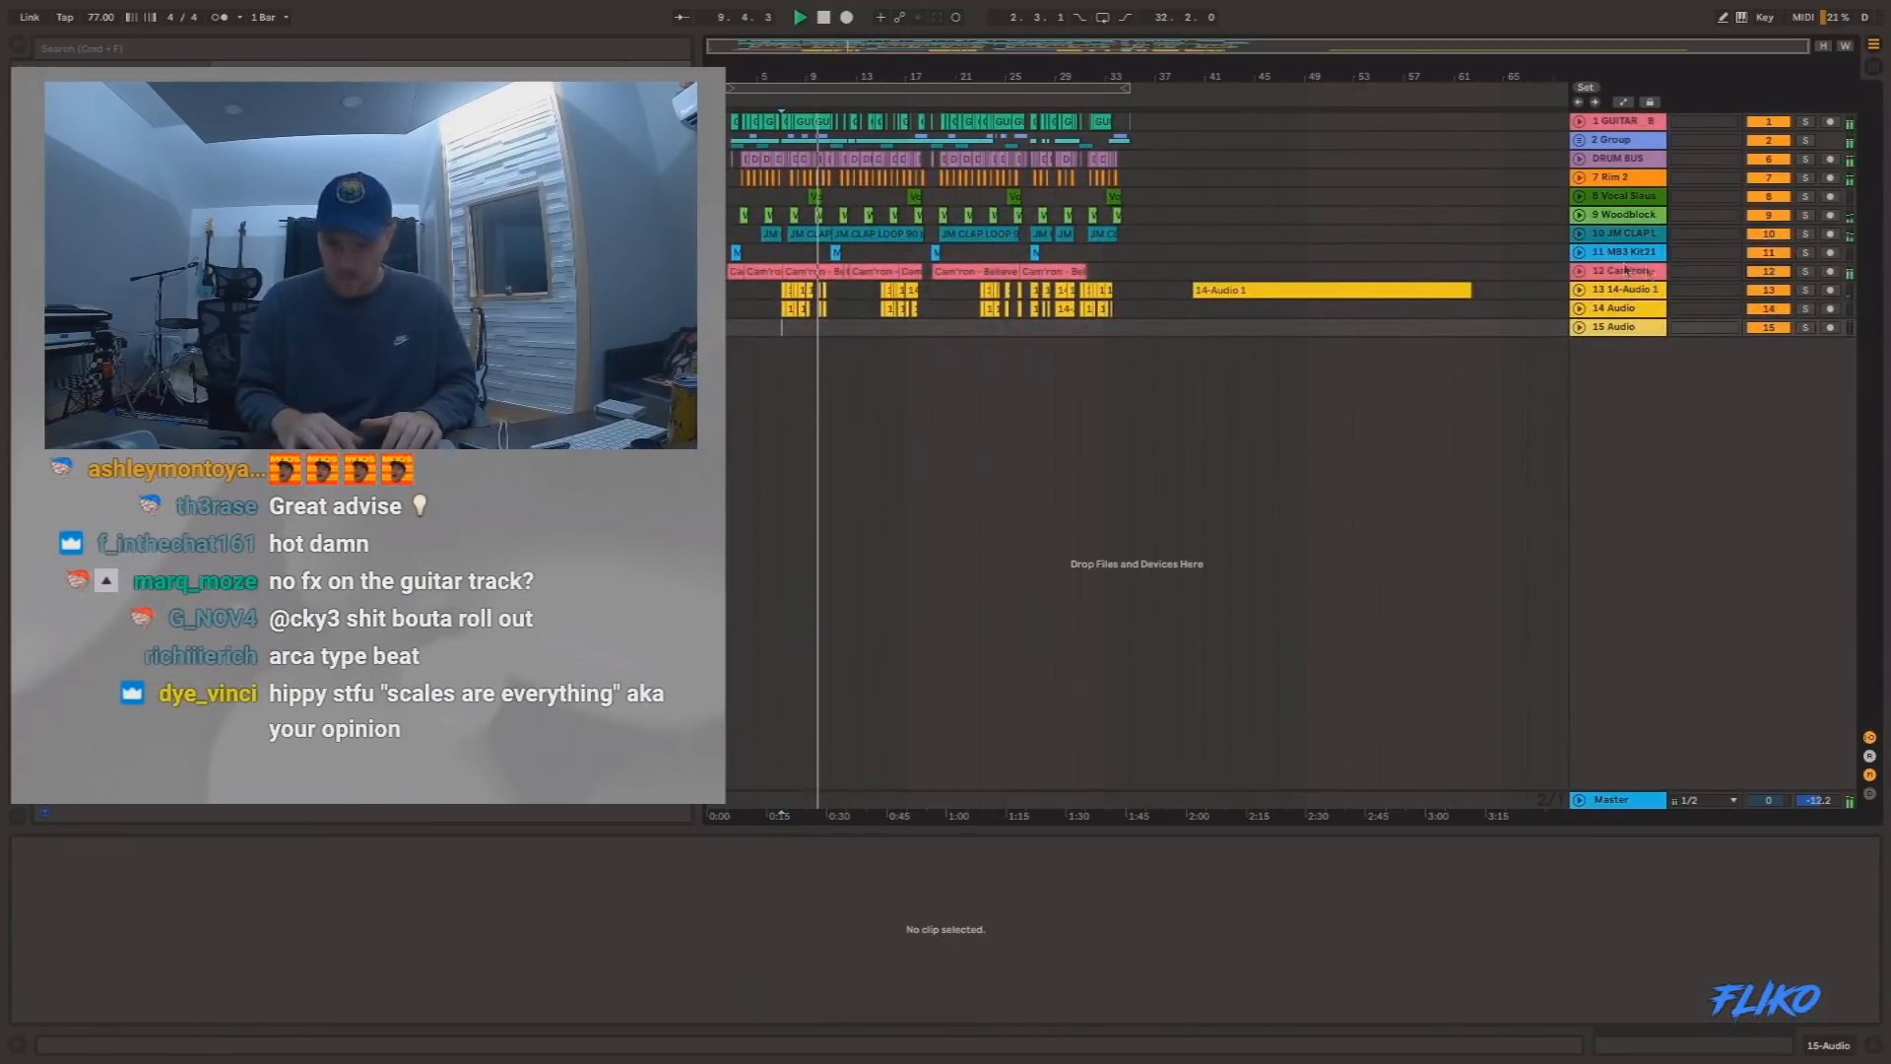
click(1579, 271)
click(1625, 290)
drag(1763, 292, 1762, 295)
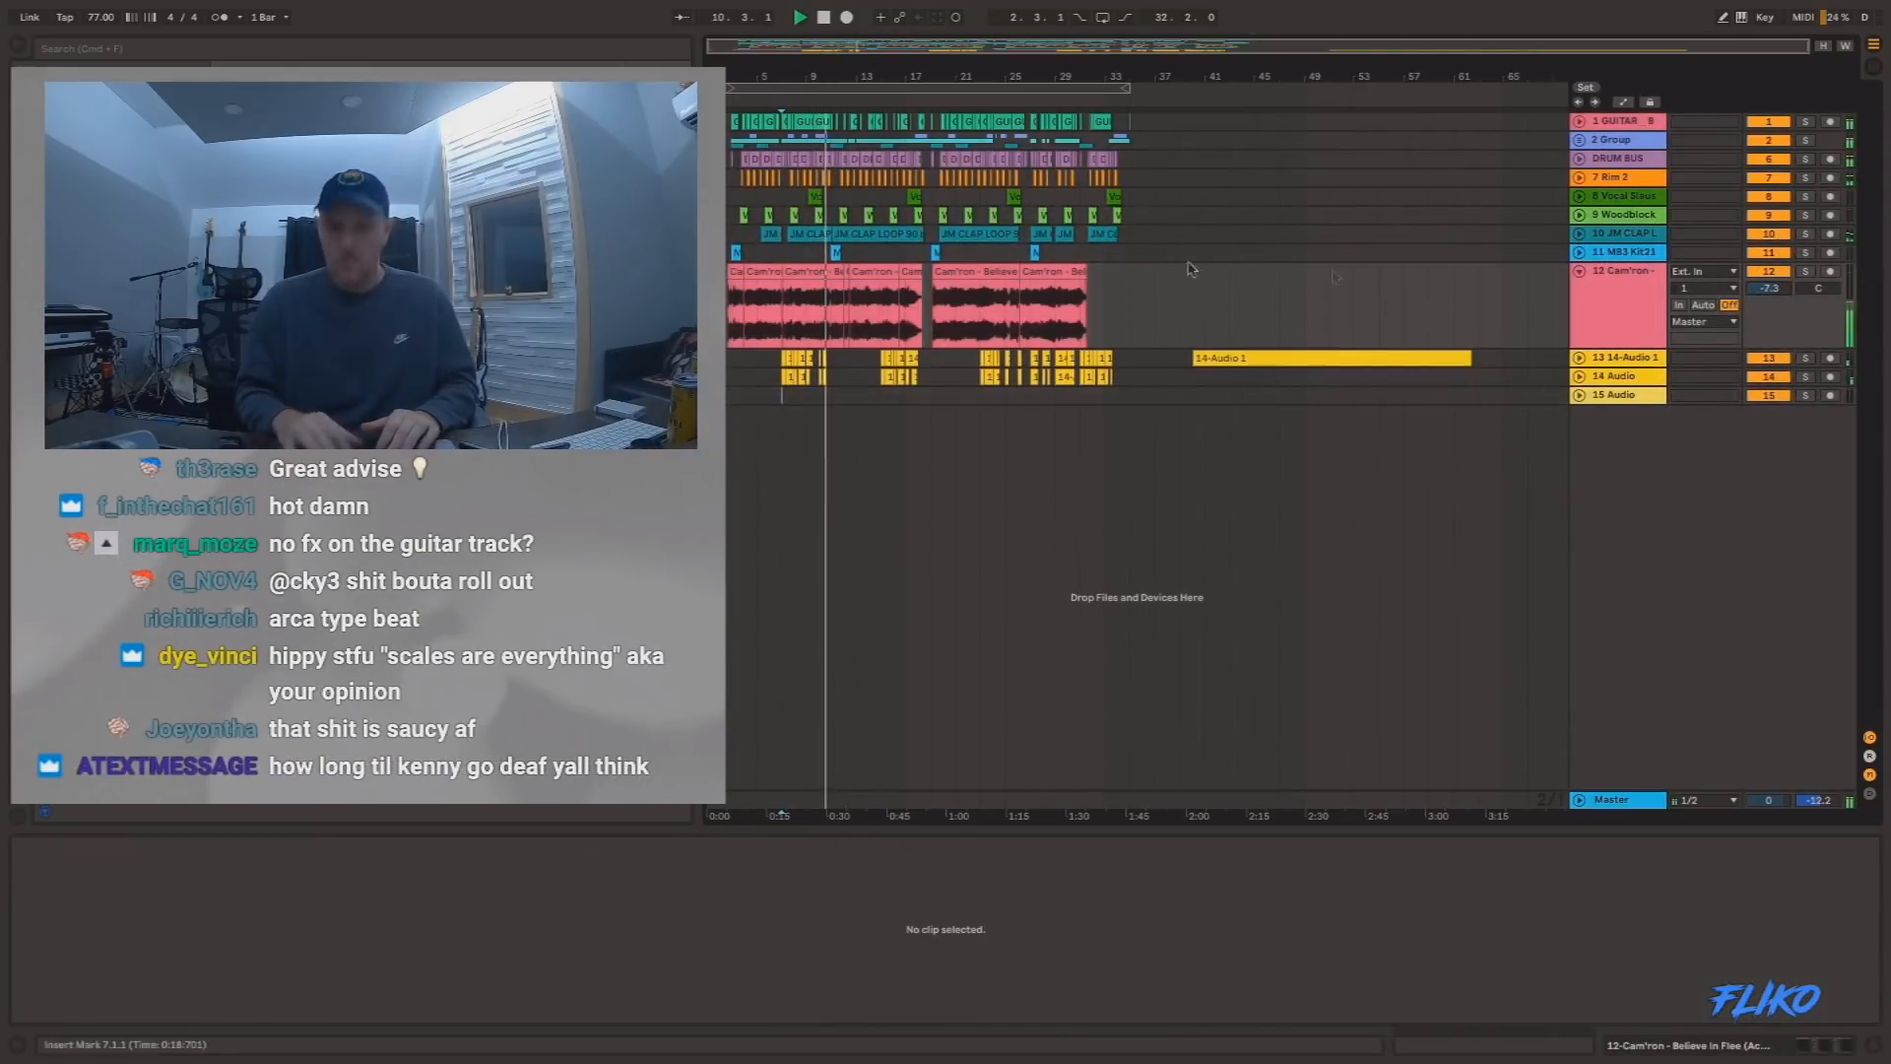
click(981, 308)
Unfold track 13 and delete the long 14-Audio 1 clip spanning 40.1.2 to 62.2.4.
click(1580, 358)
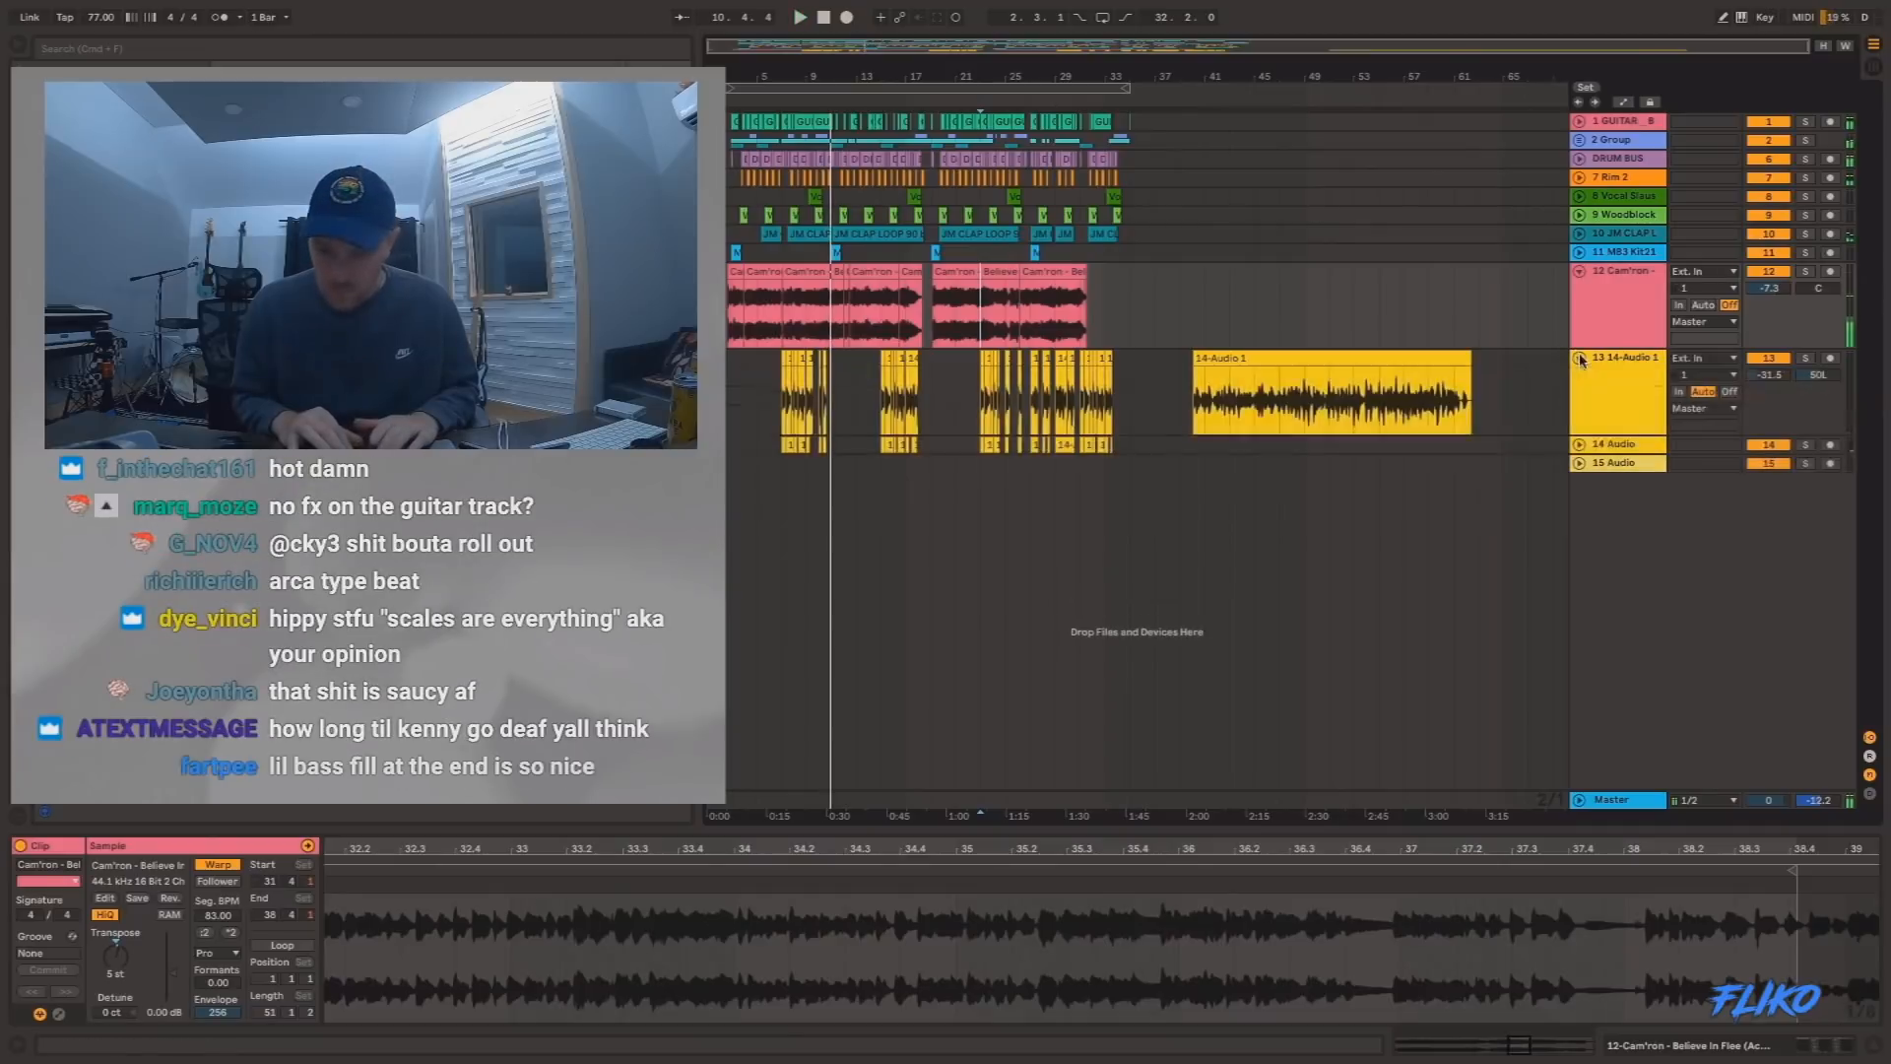
click(1292, 360)
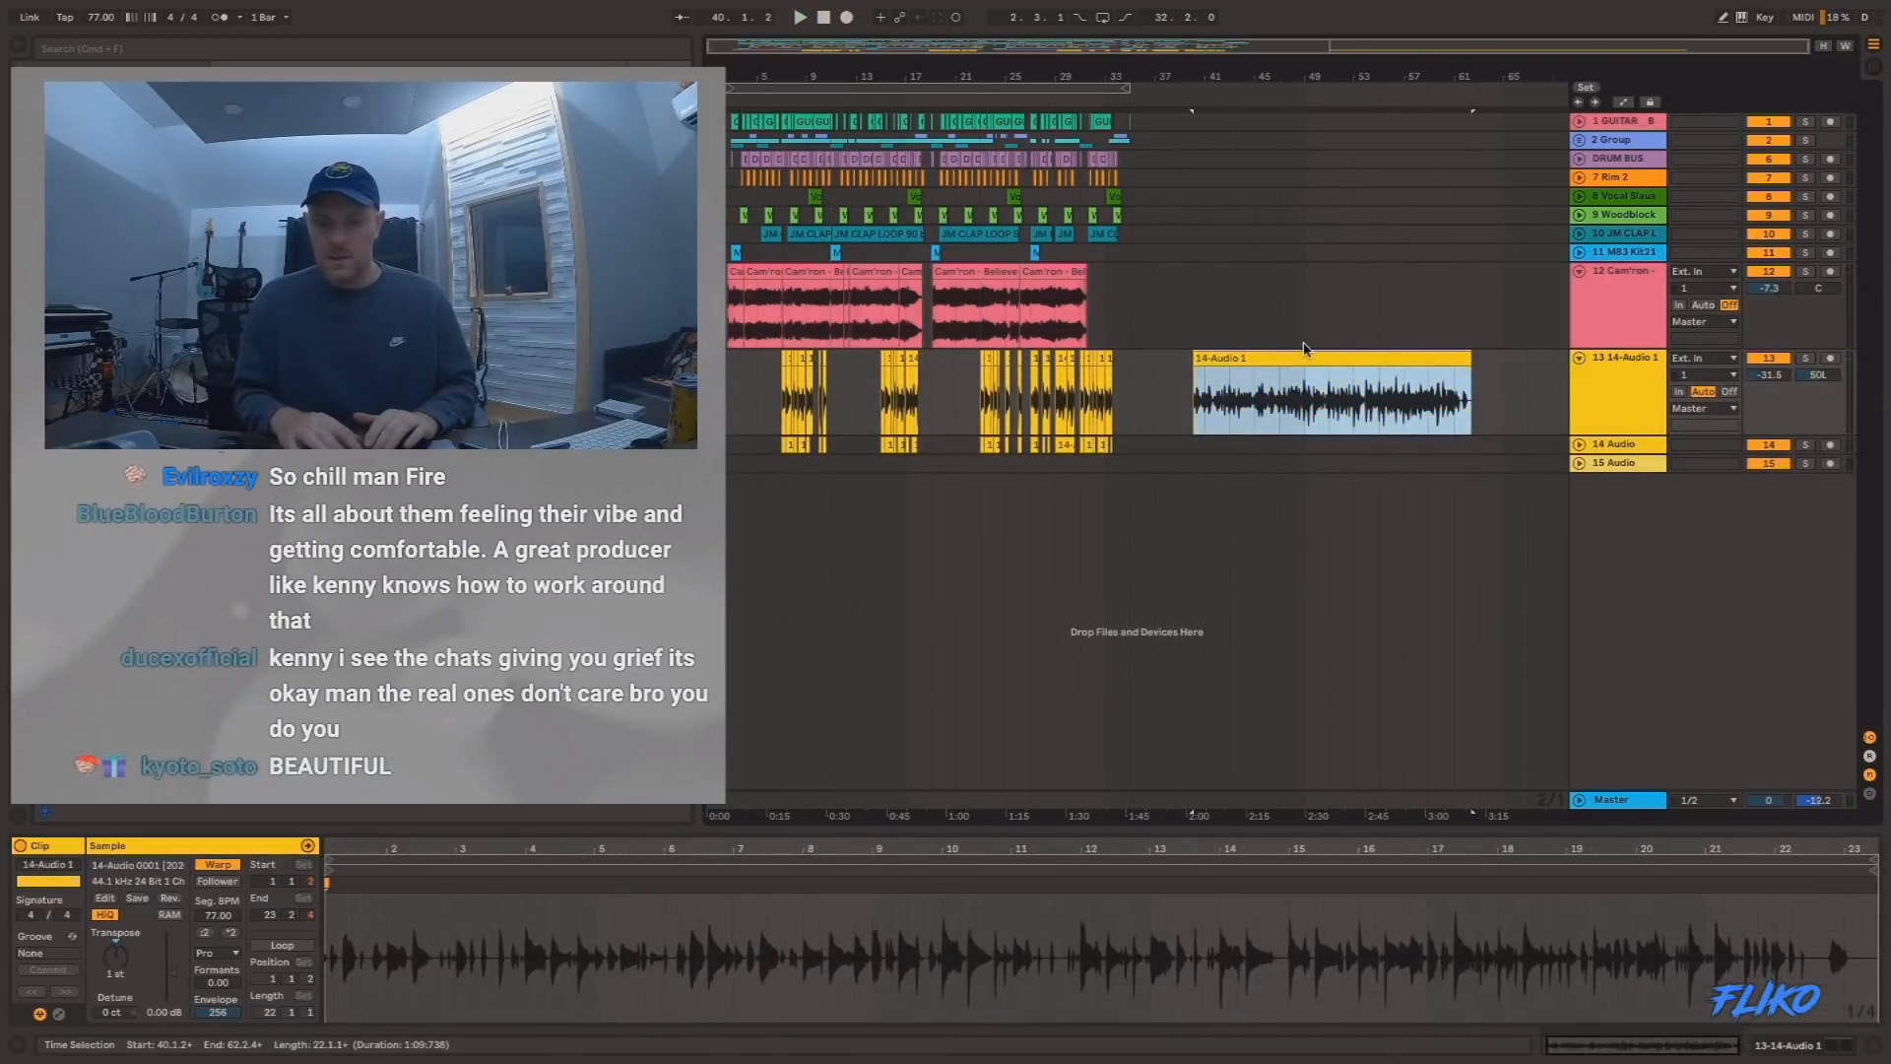
key(Delete)
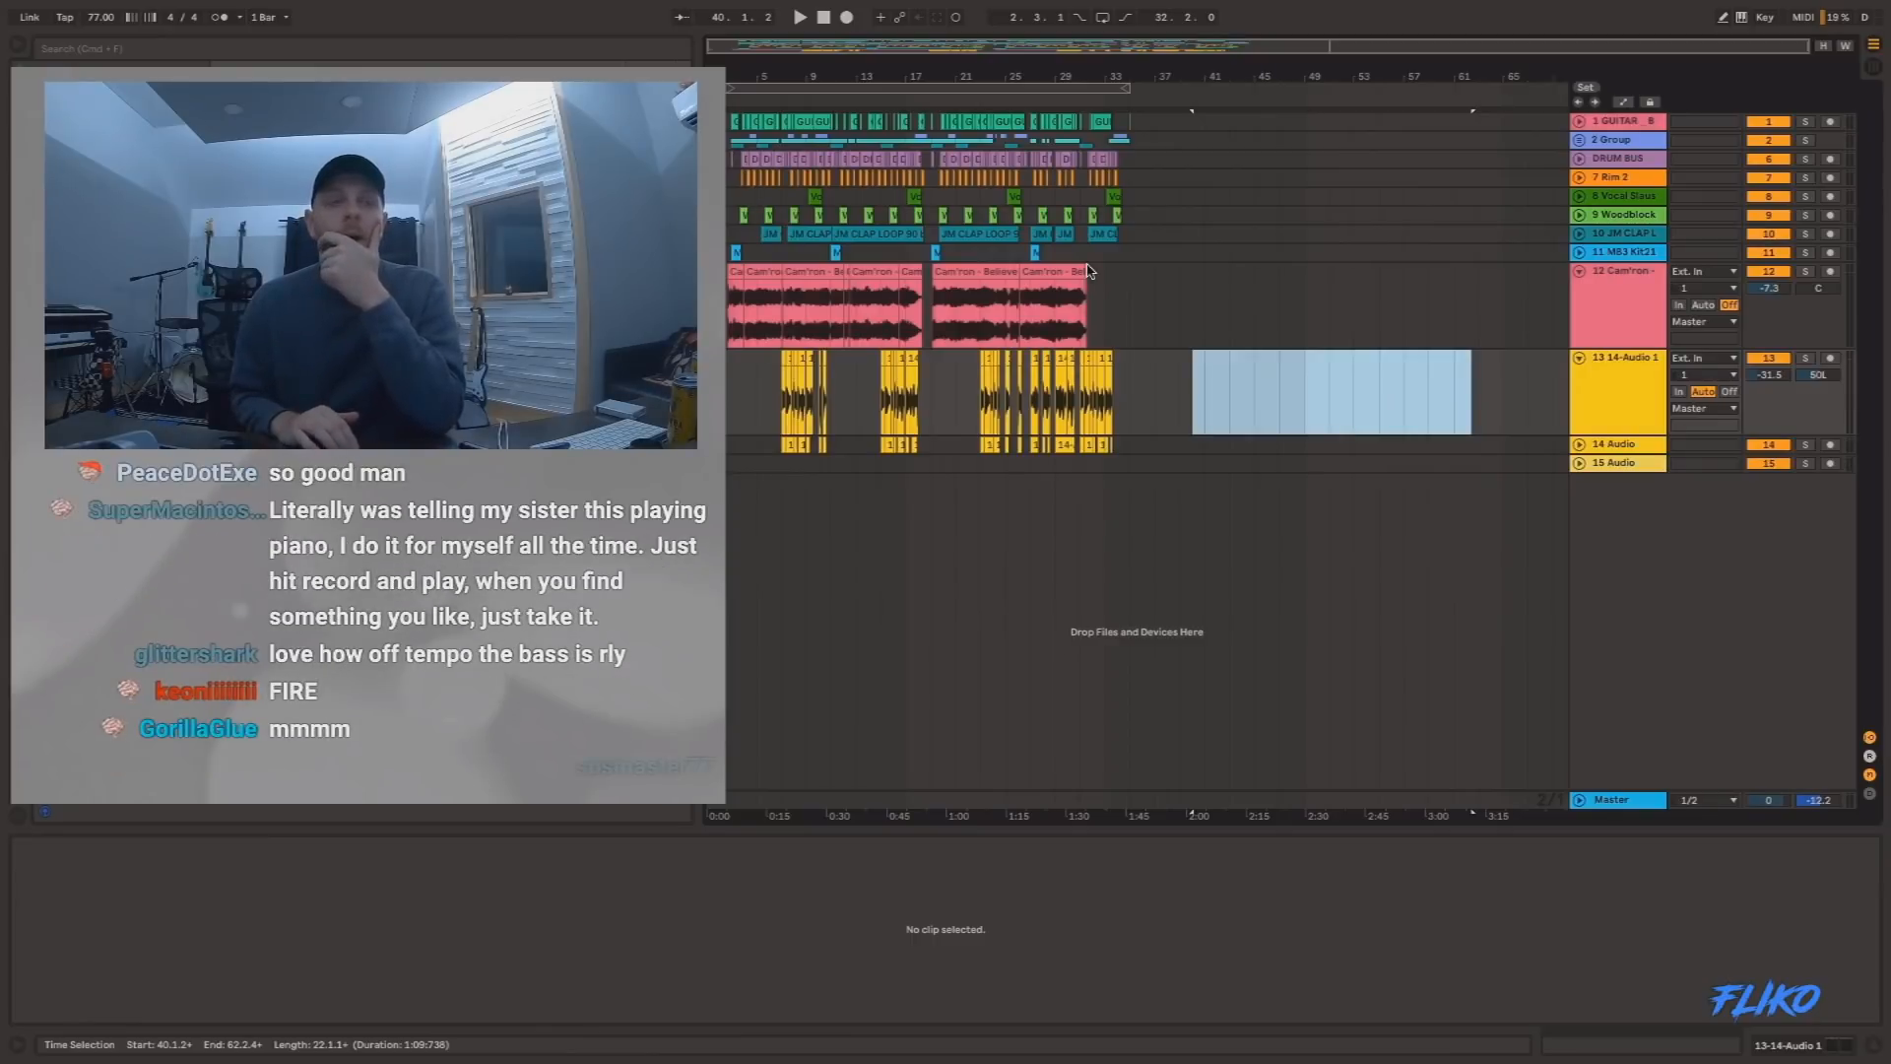
click(982, 343)
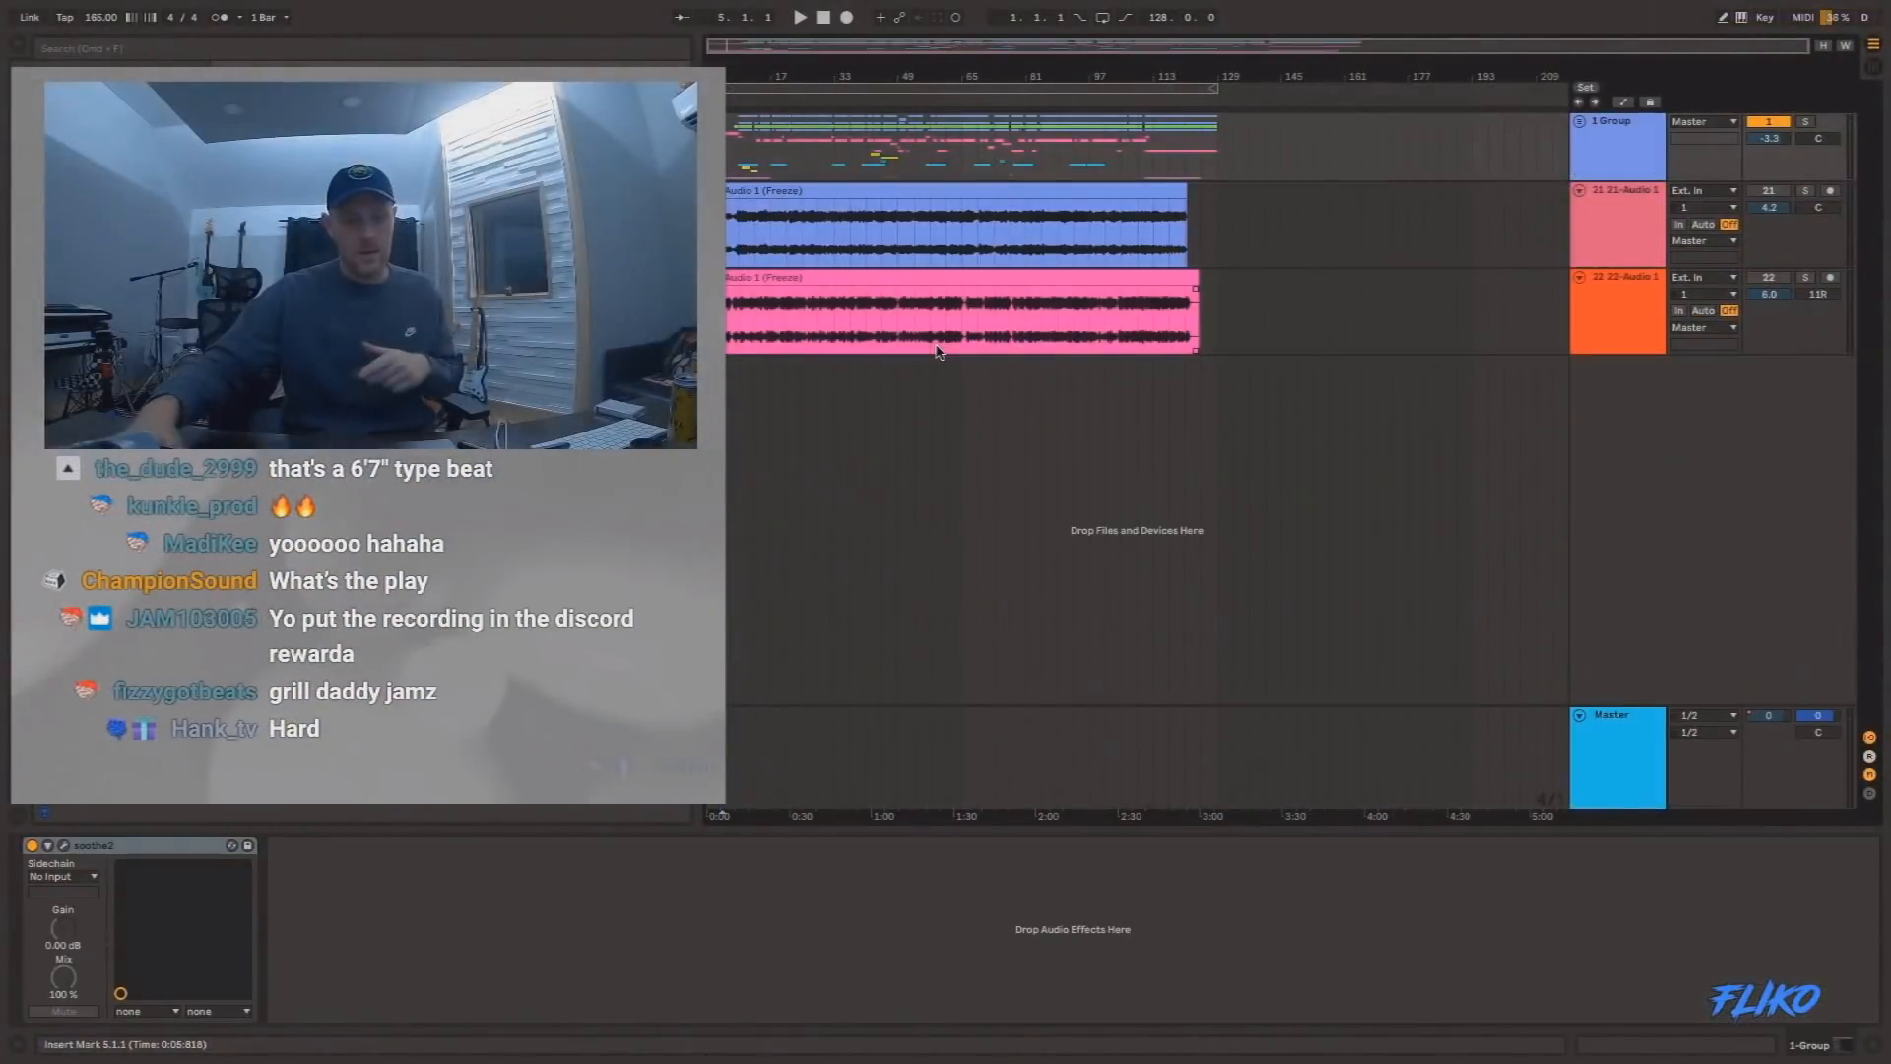
Solo the frozen 22-Audio 1 track and play it from 25.1.1.
click(831, 278)
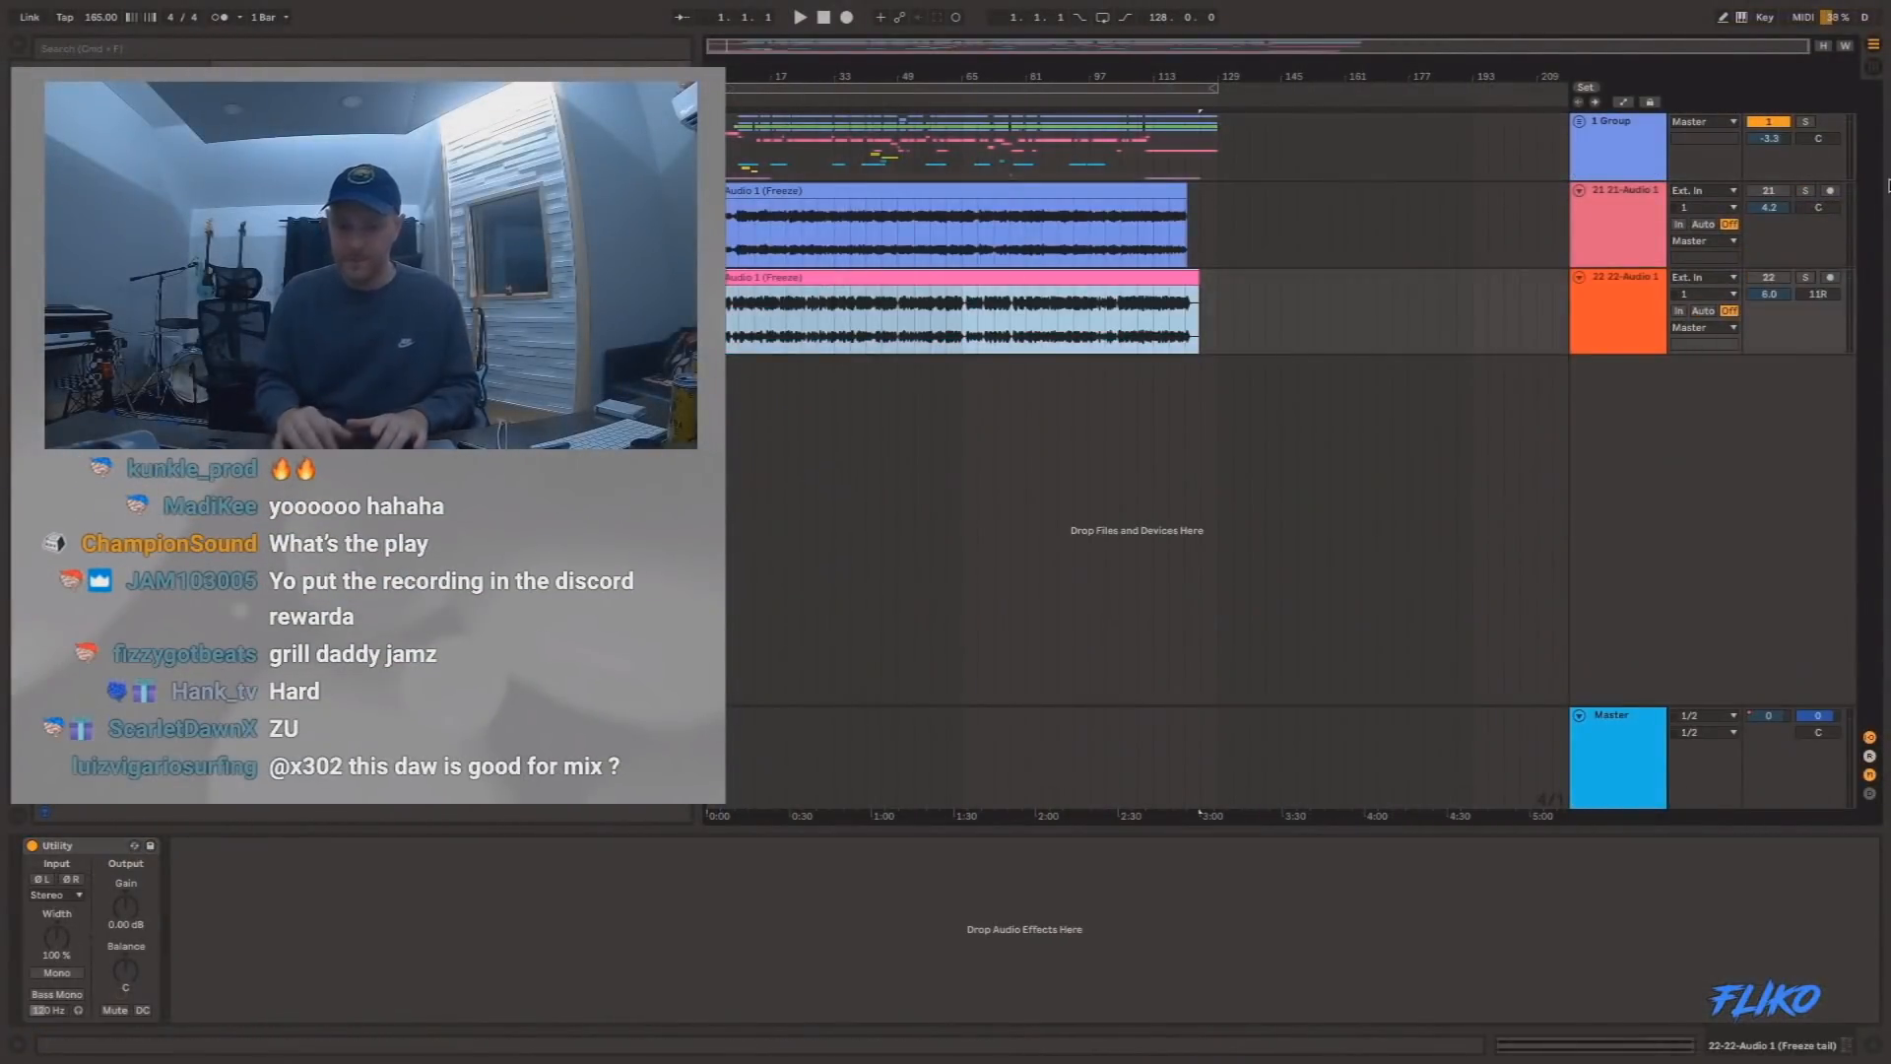
click(1805, 279)
click(800, 327)
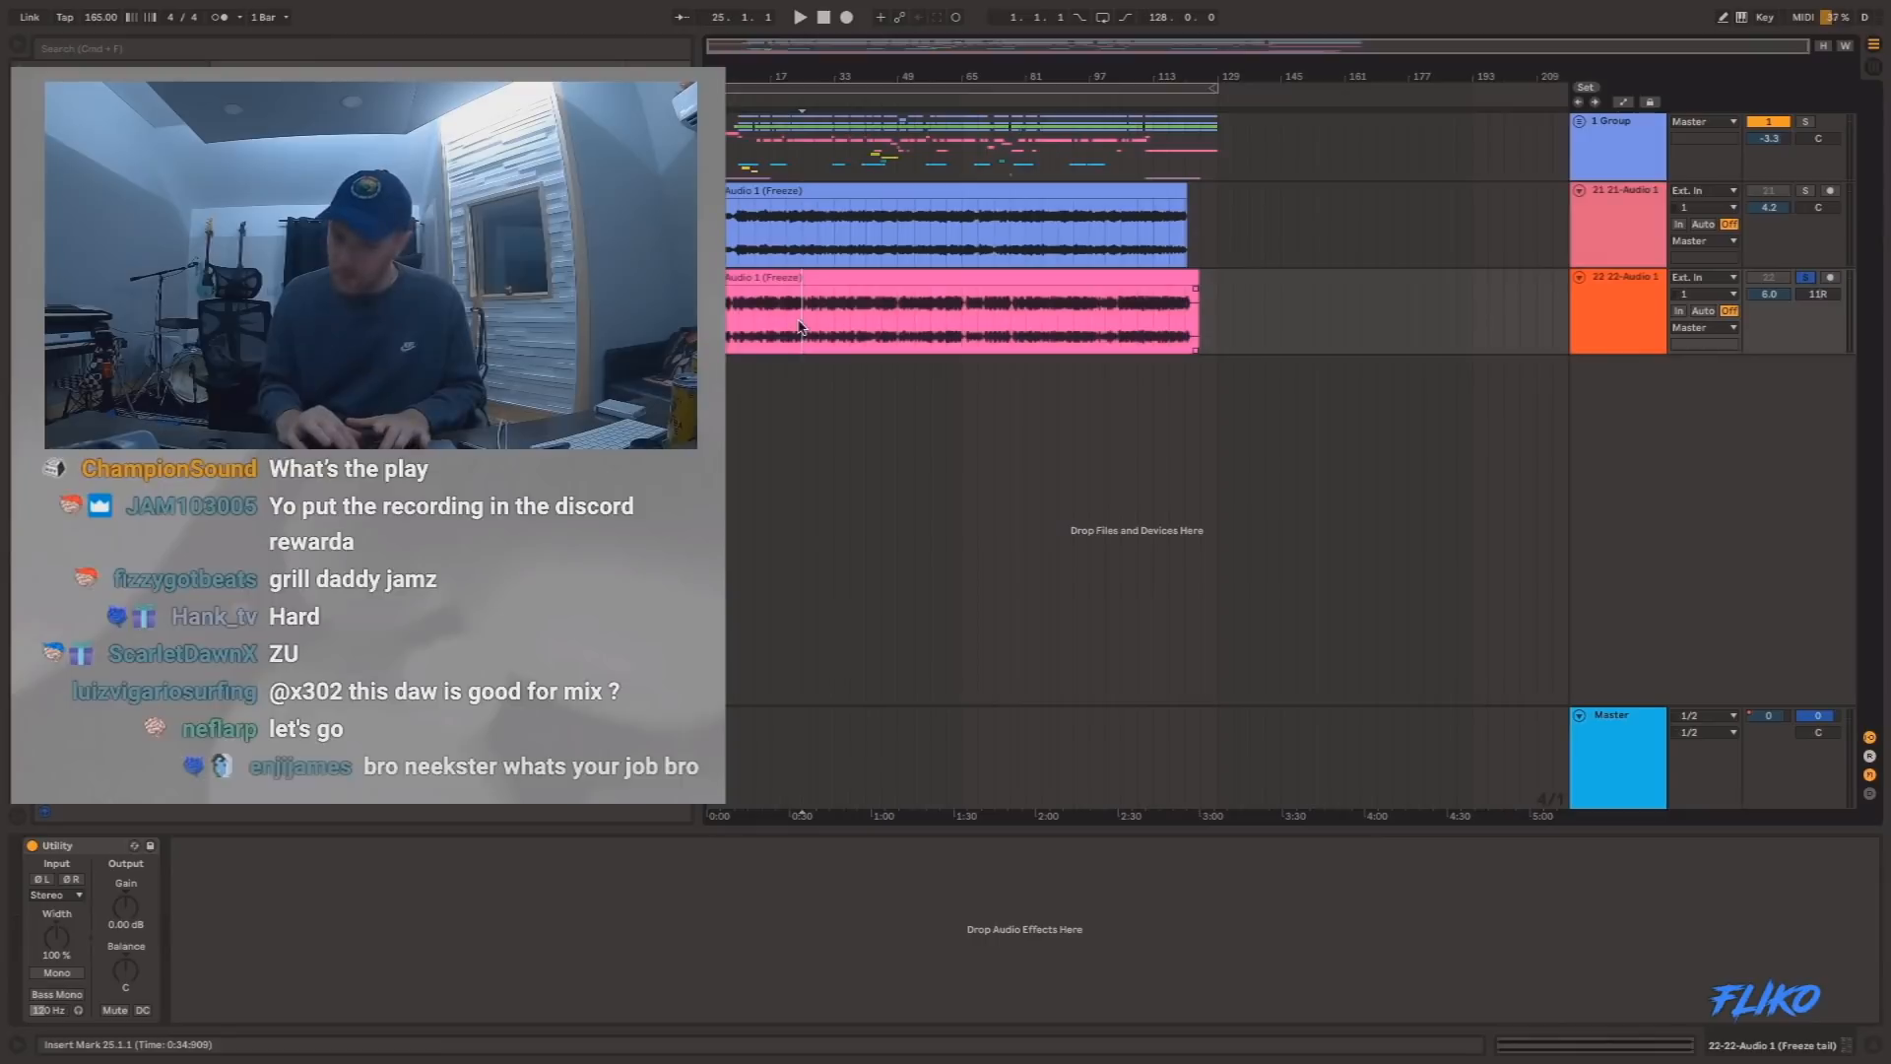
key(space)
key(space)
Audition the 21-Audio 1 track soloed from 49.1.1, stop playback and deactivate its frozen clip.
click(897, 195)
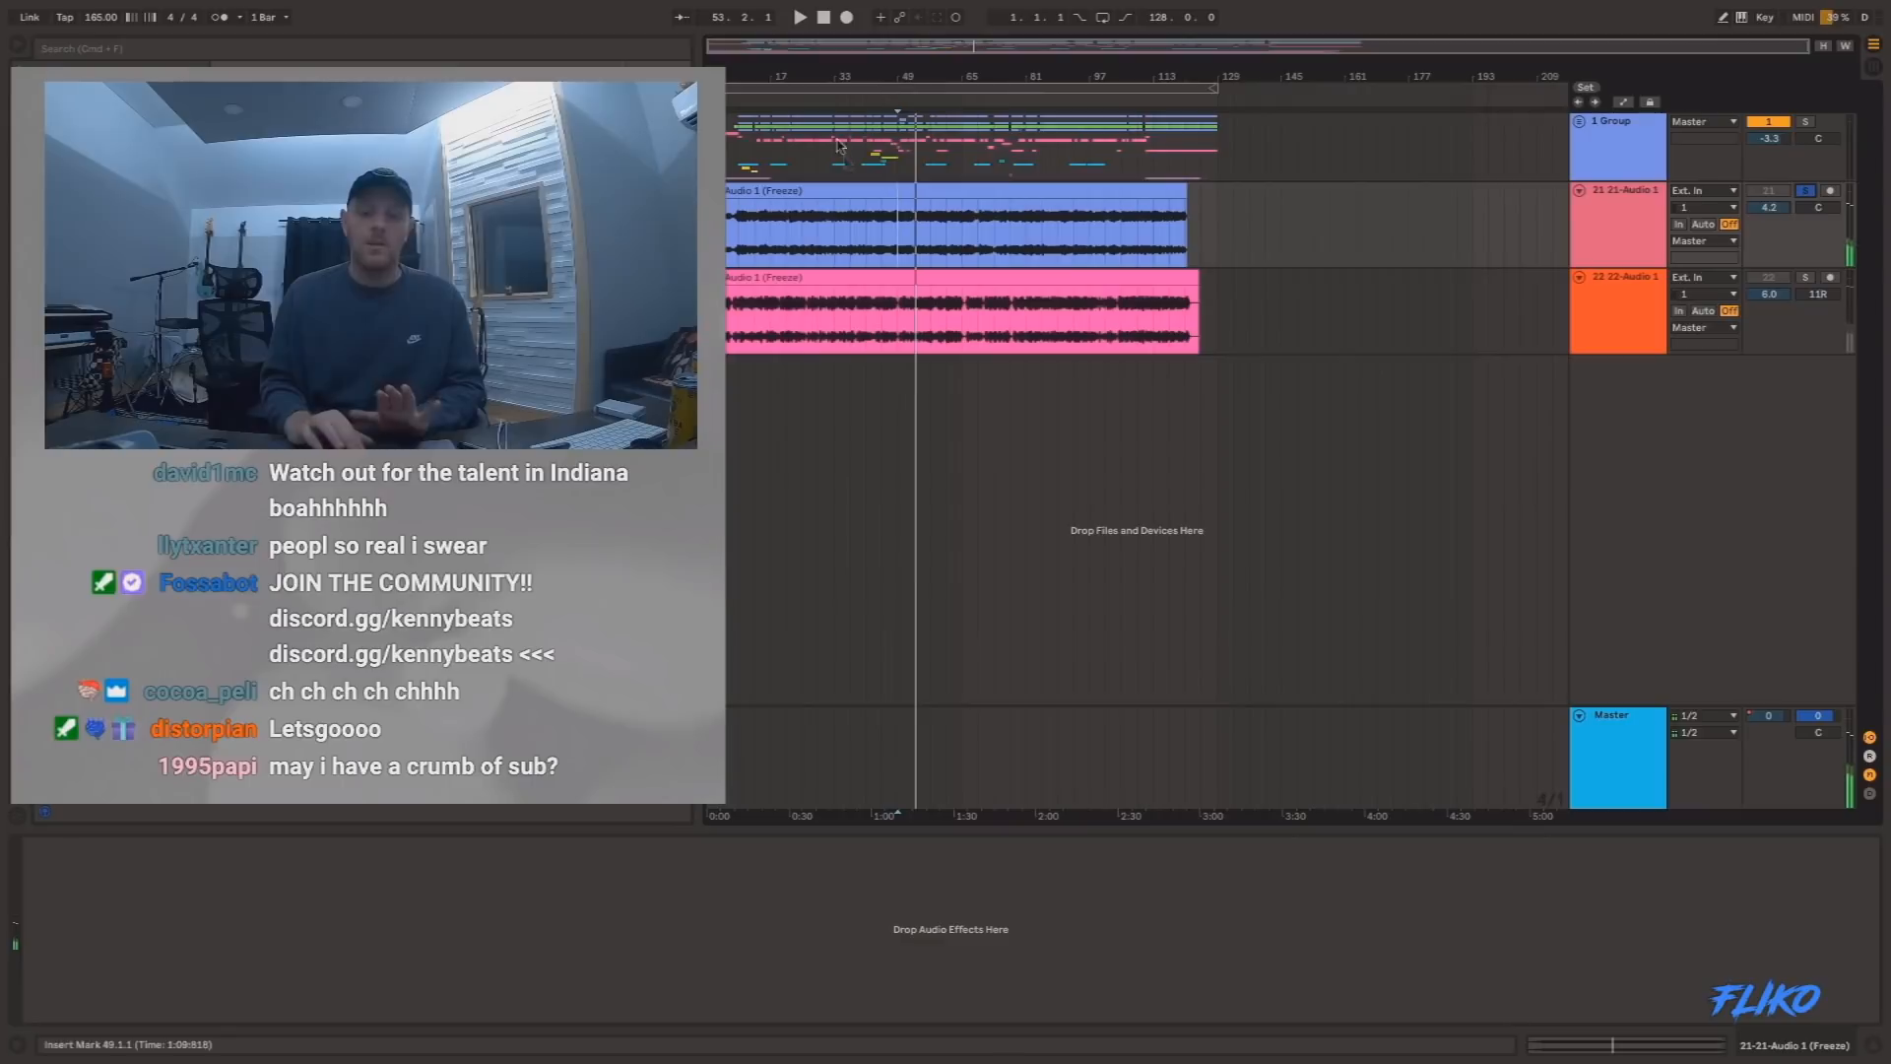
key(space)
click(958, 185)
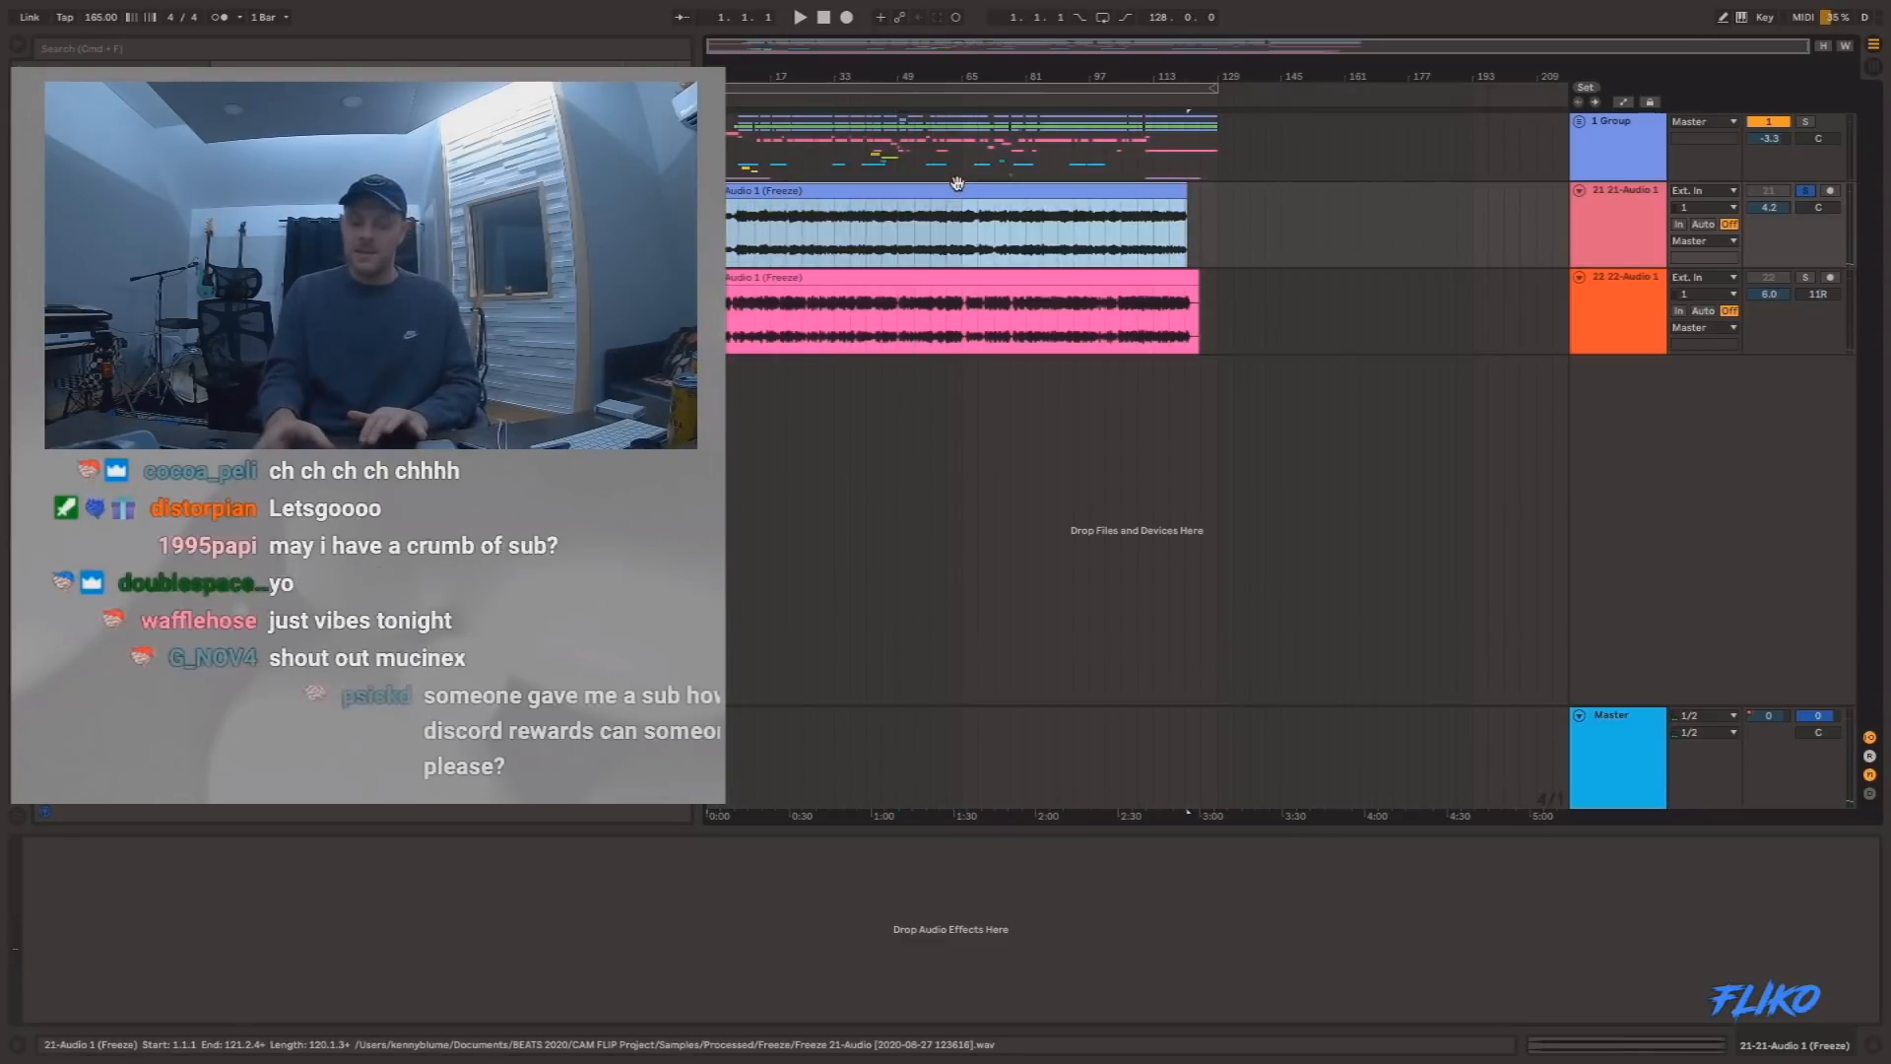
key(0)
Start playback from the beginning of the 22-Audio 1 clip, then unsolo track 21 and activate track 22.
click(863, 278)
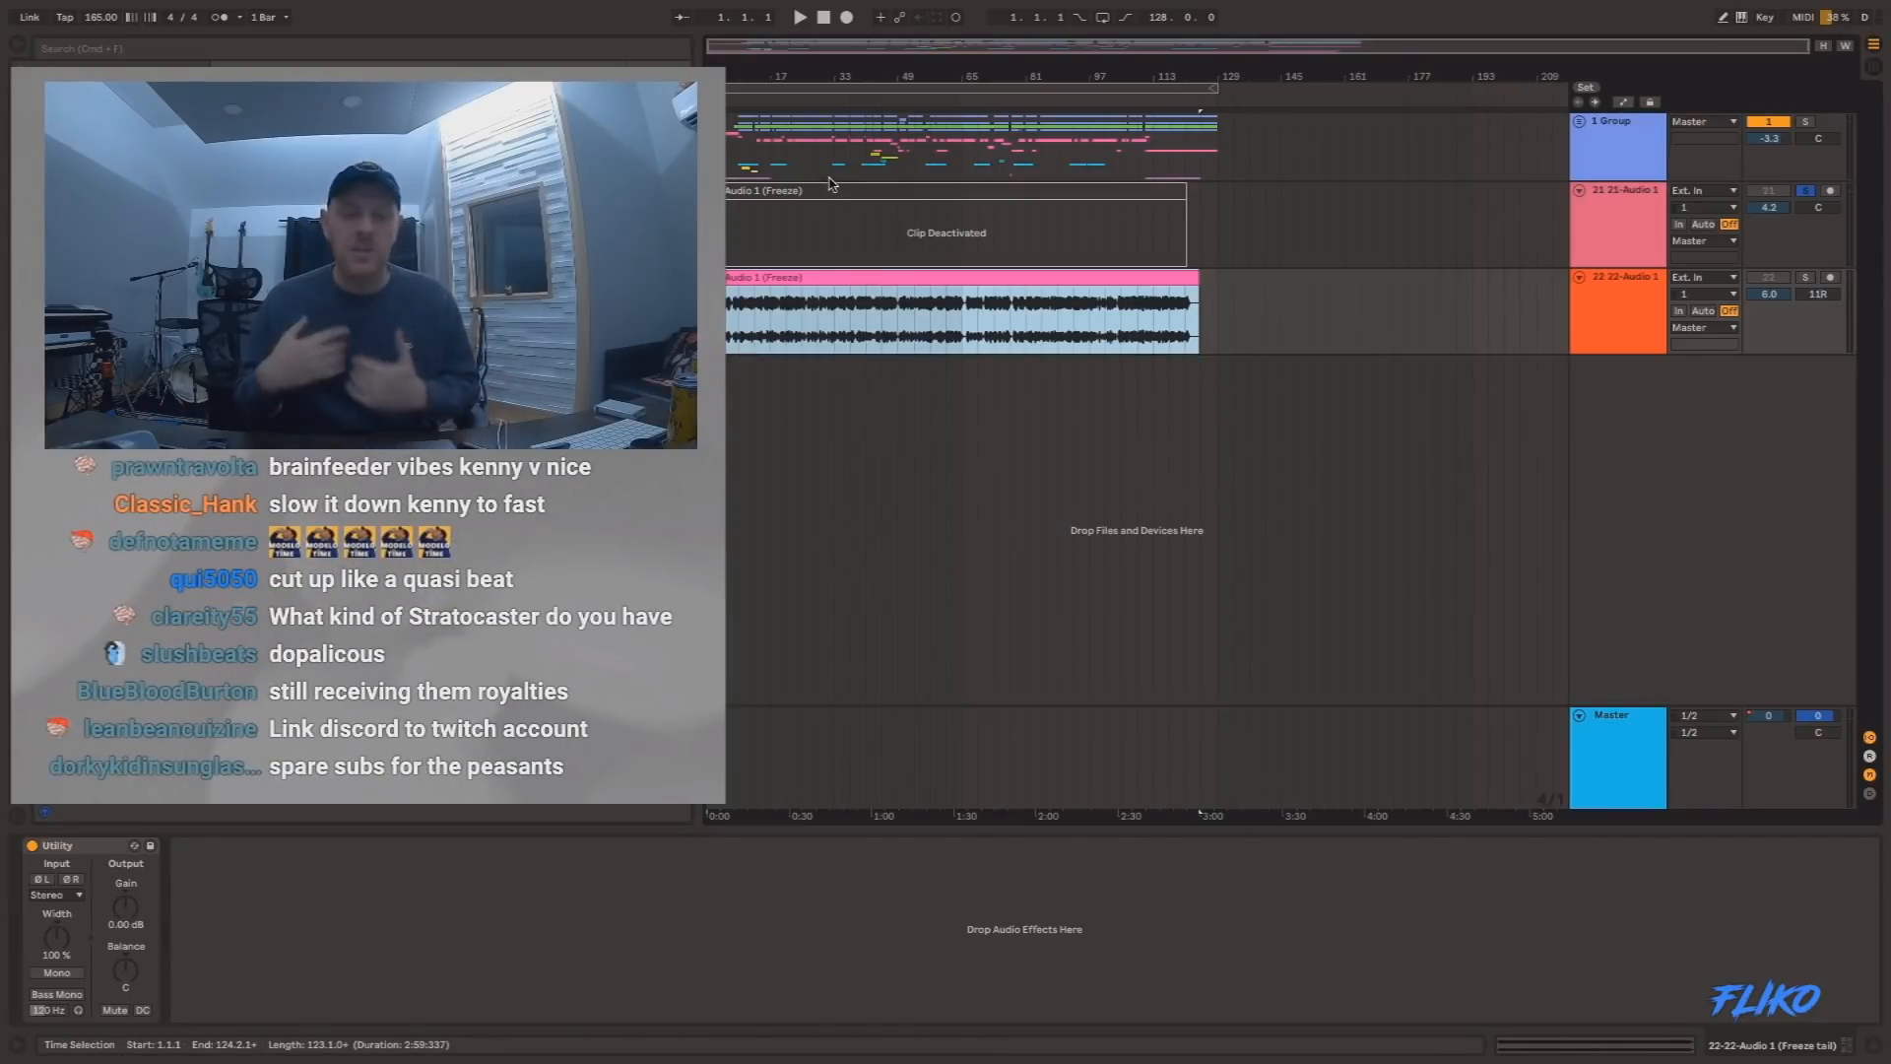
click(1200, 279)
click(745, 277)
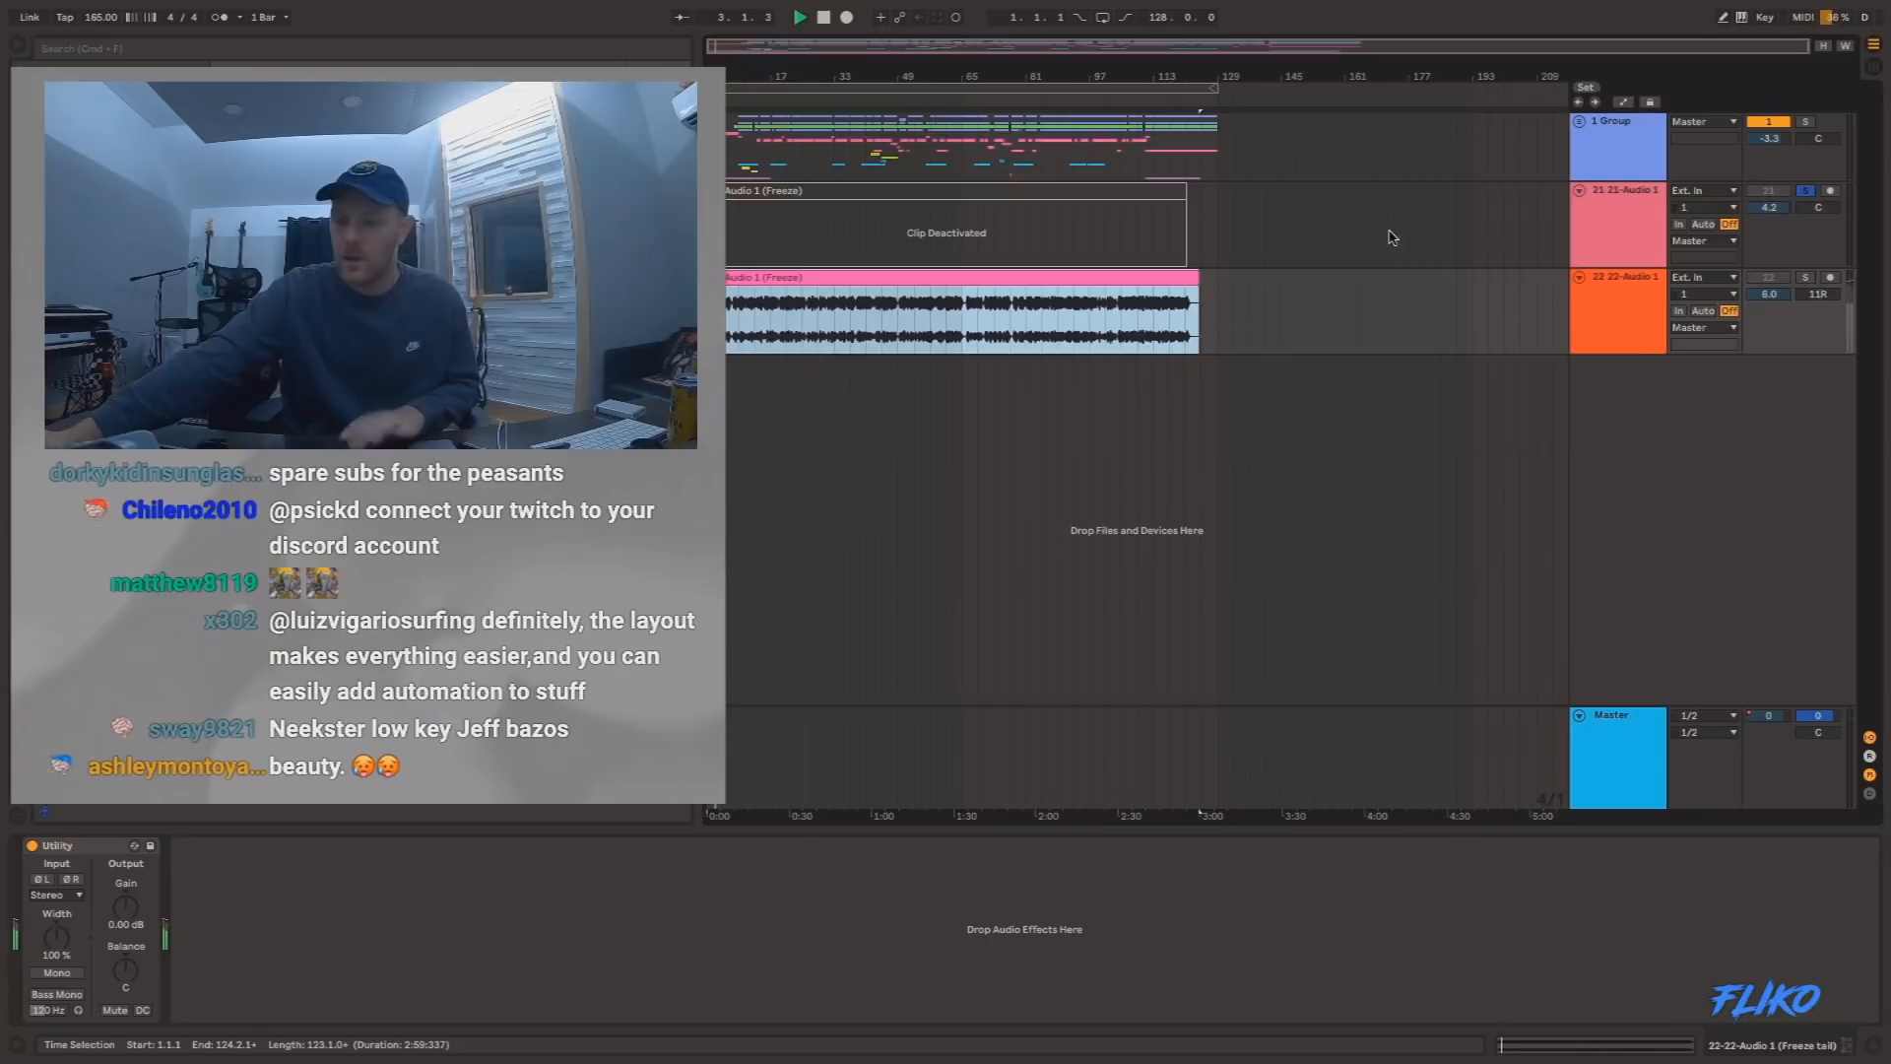
click(1808, 207)
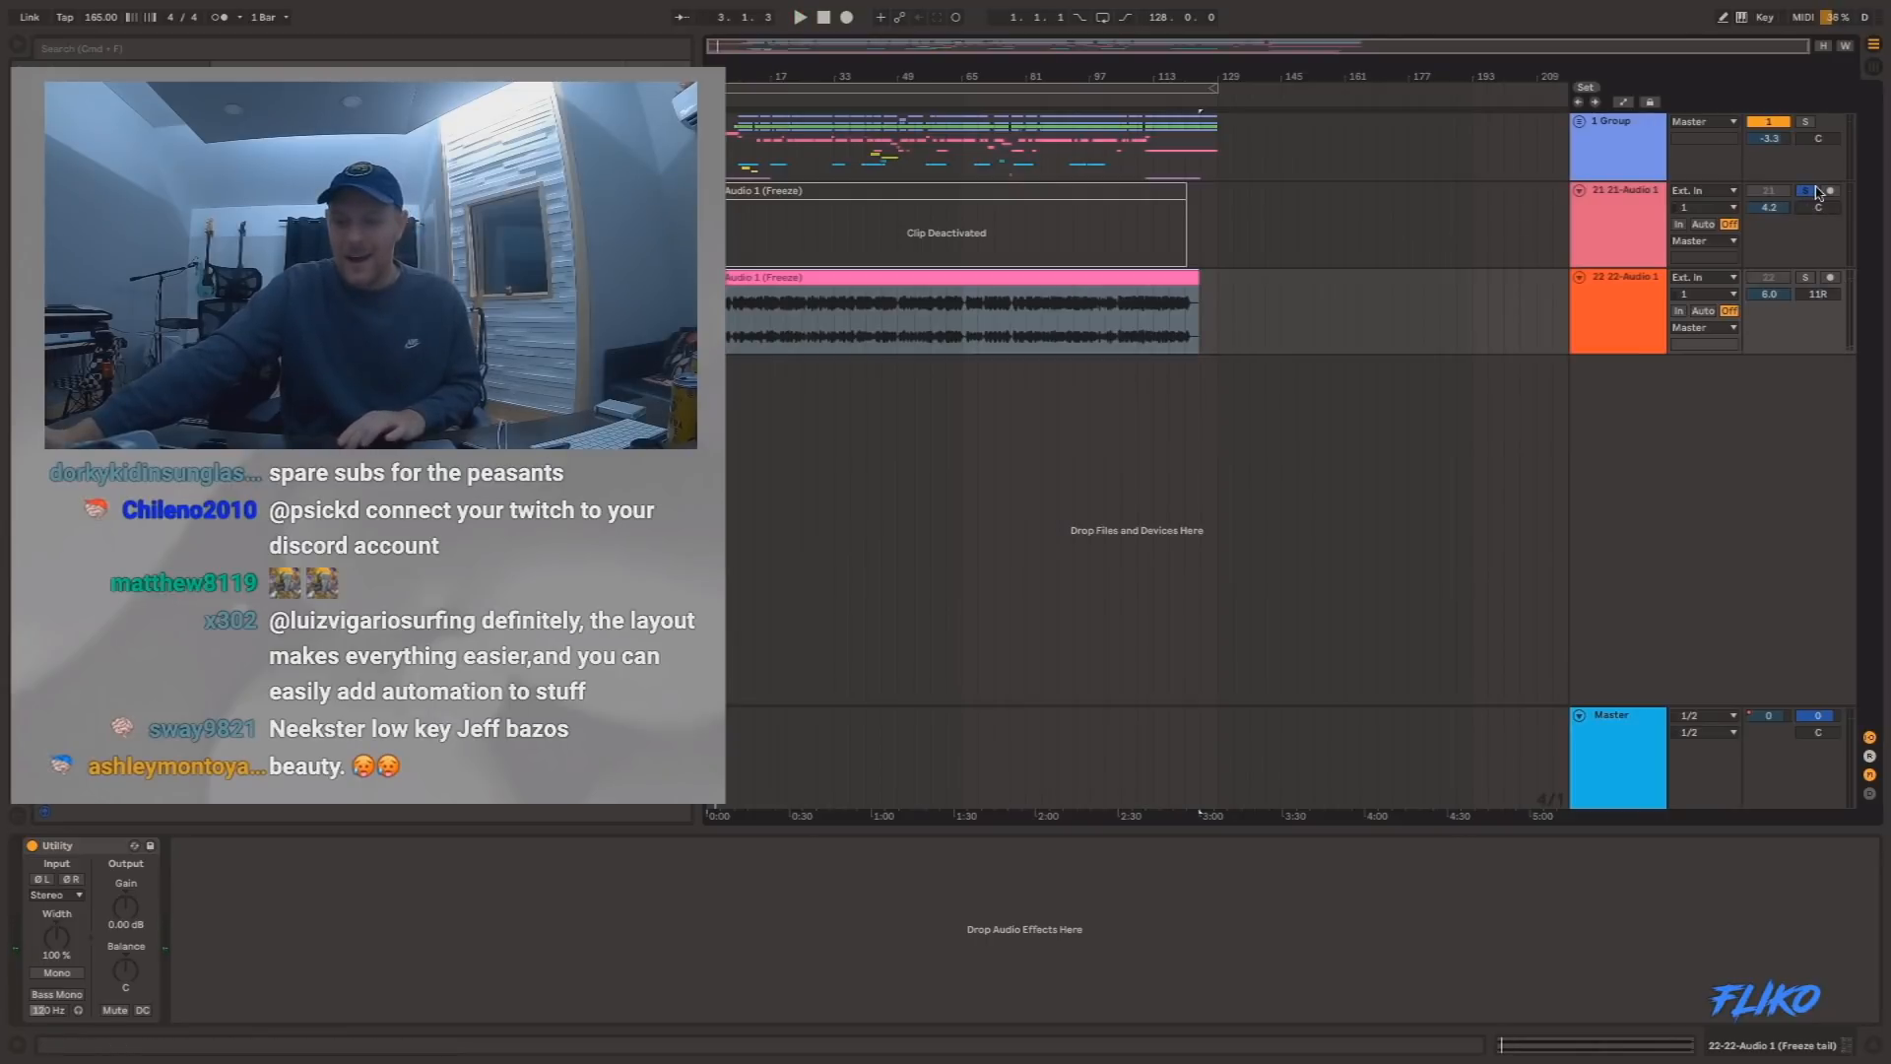
click(1770, 277)
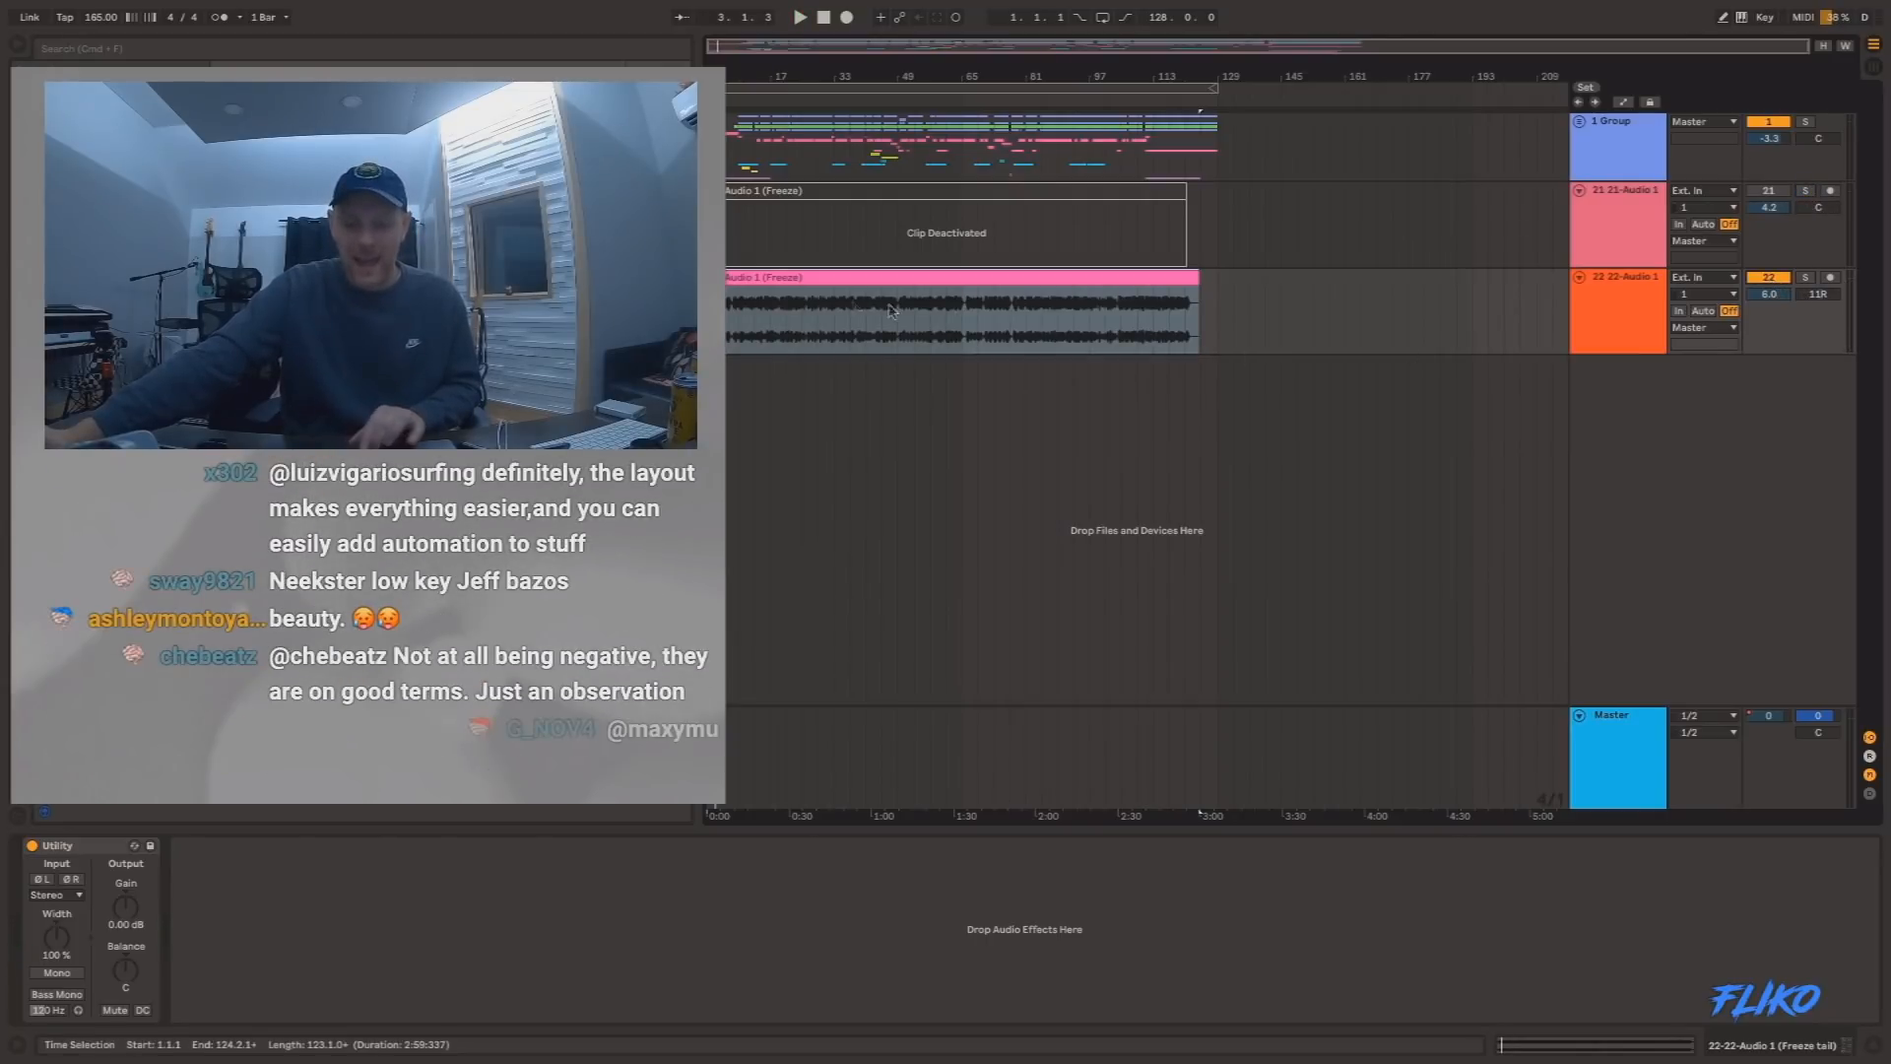
Play the 22-Audio 1 clip together with the 1 Group from the start of the arrangement.
drag(731, 80, 853, 79)
click(734, 306)
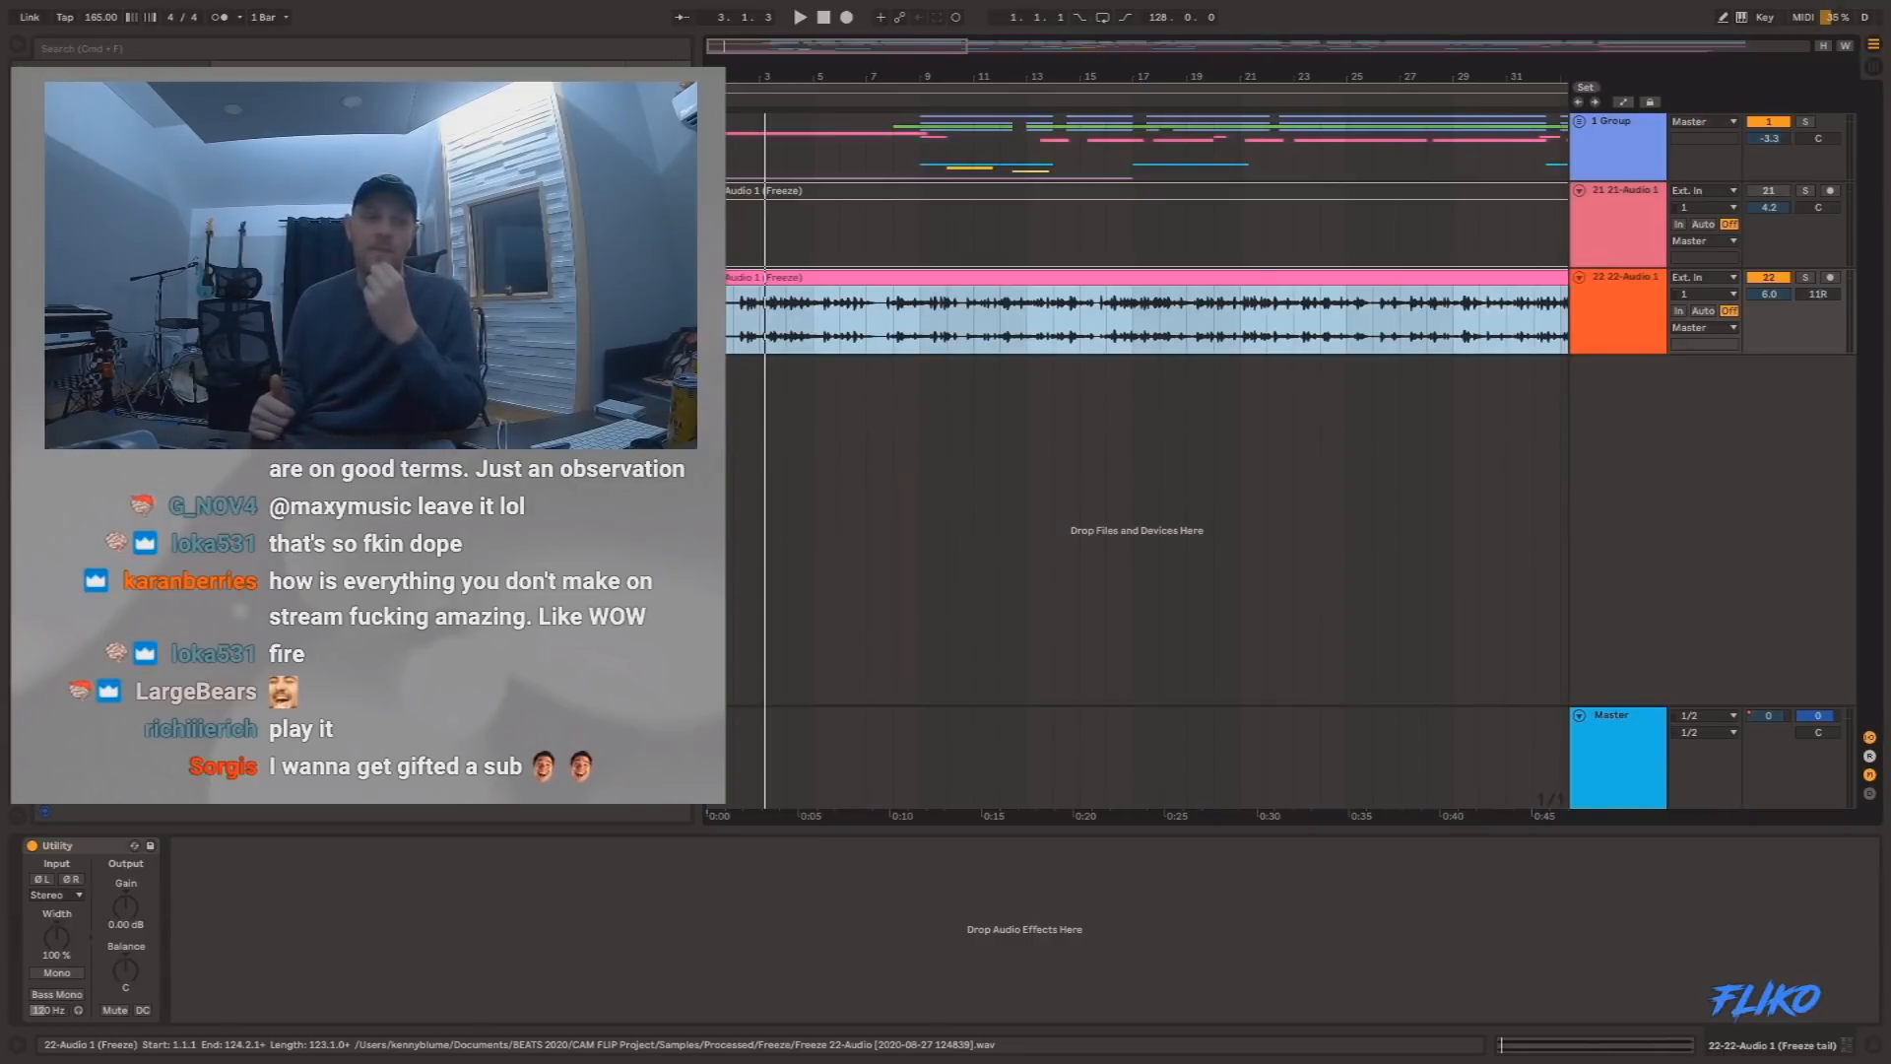
click(735, 310)
click(734, 280)
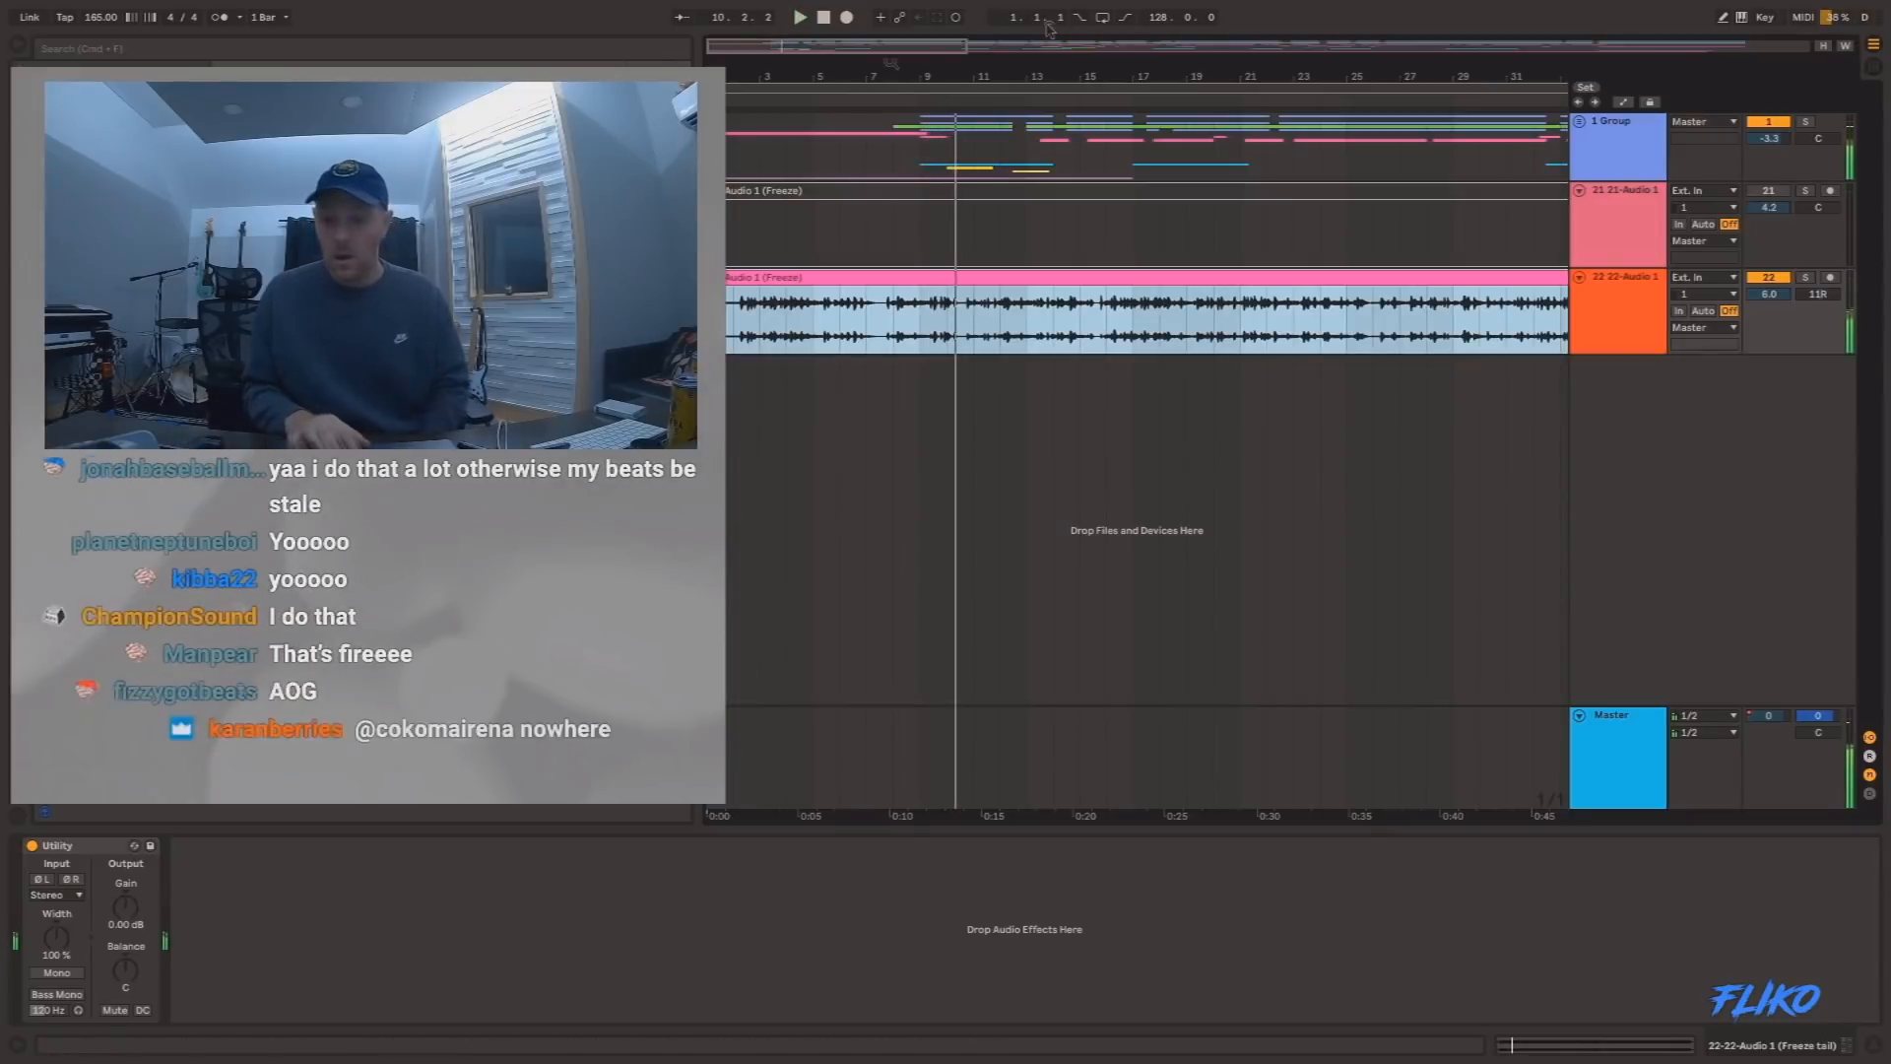
Turn off the 1 Group and play the frozen 22-Audio 1 clip alone from its start.
click(788, 219)
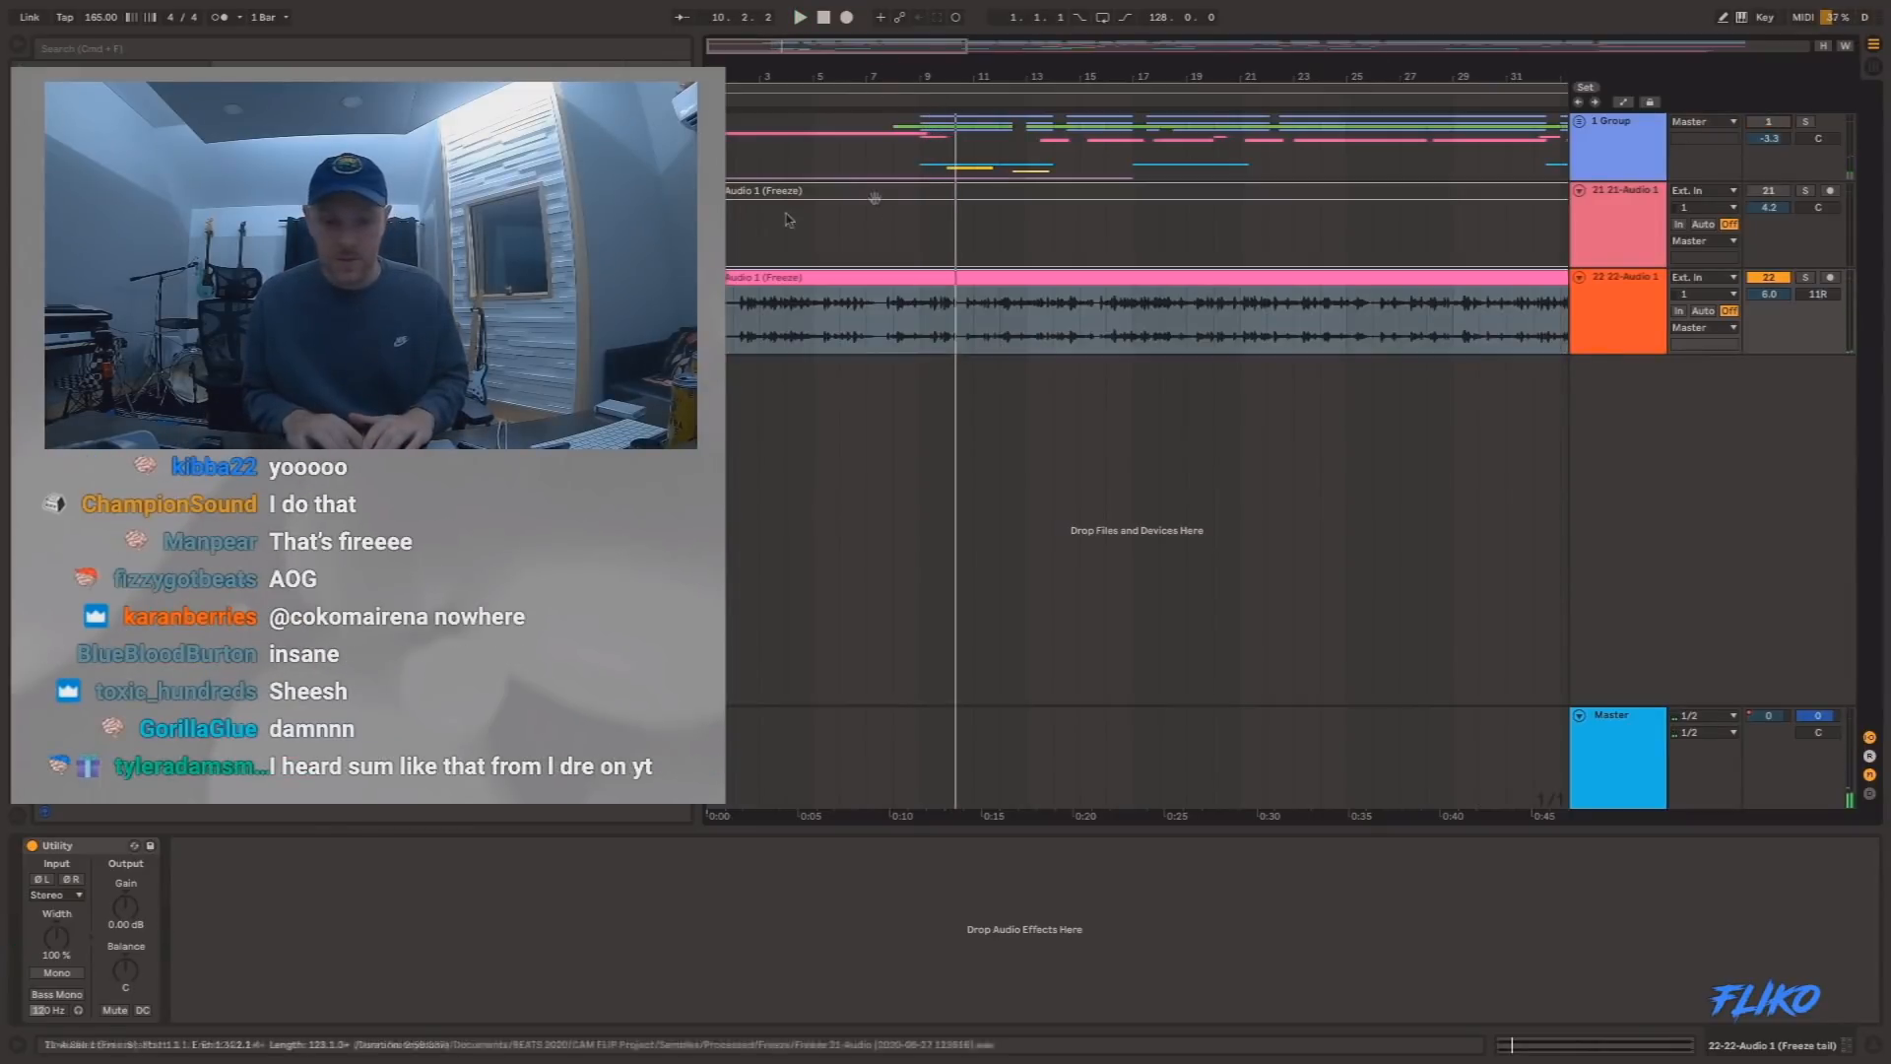
click(816, 276)
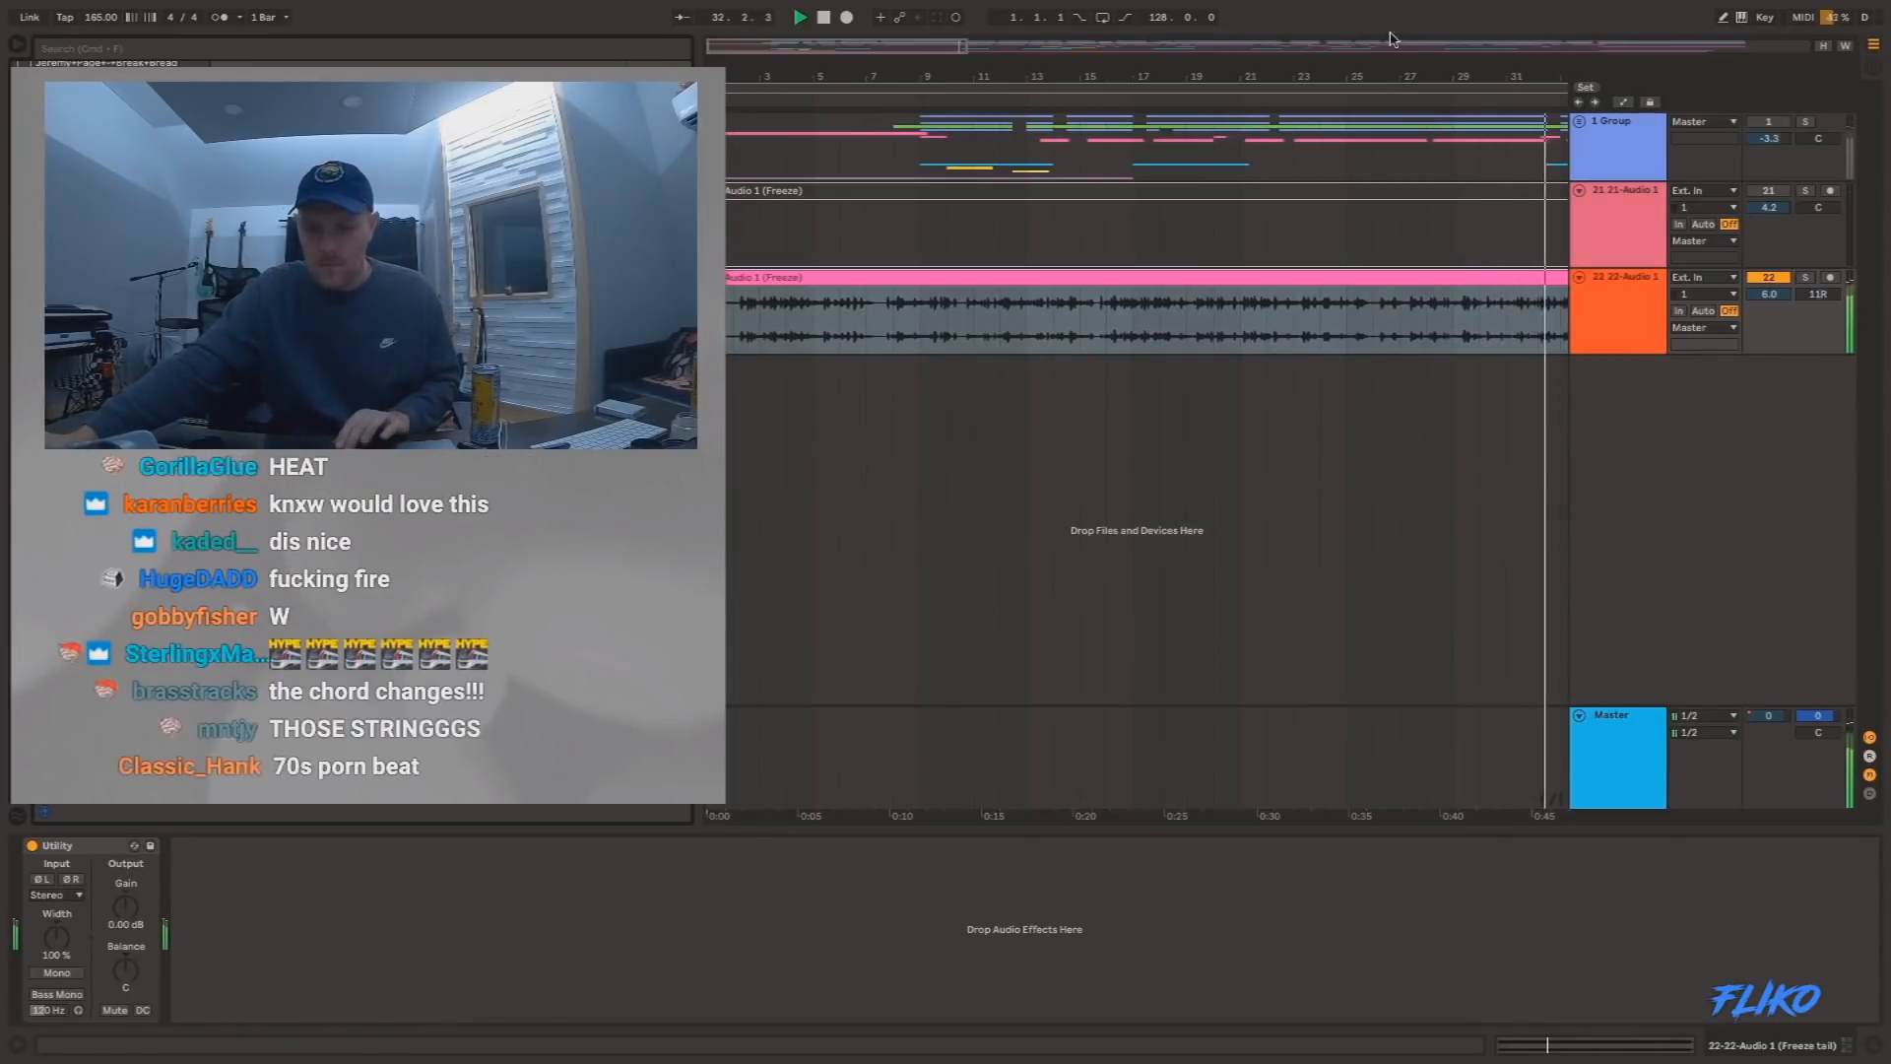
drag(1419, 65, 1418, 30)
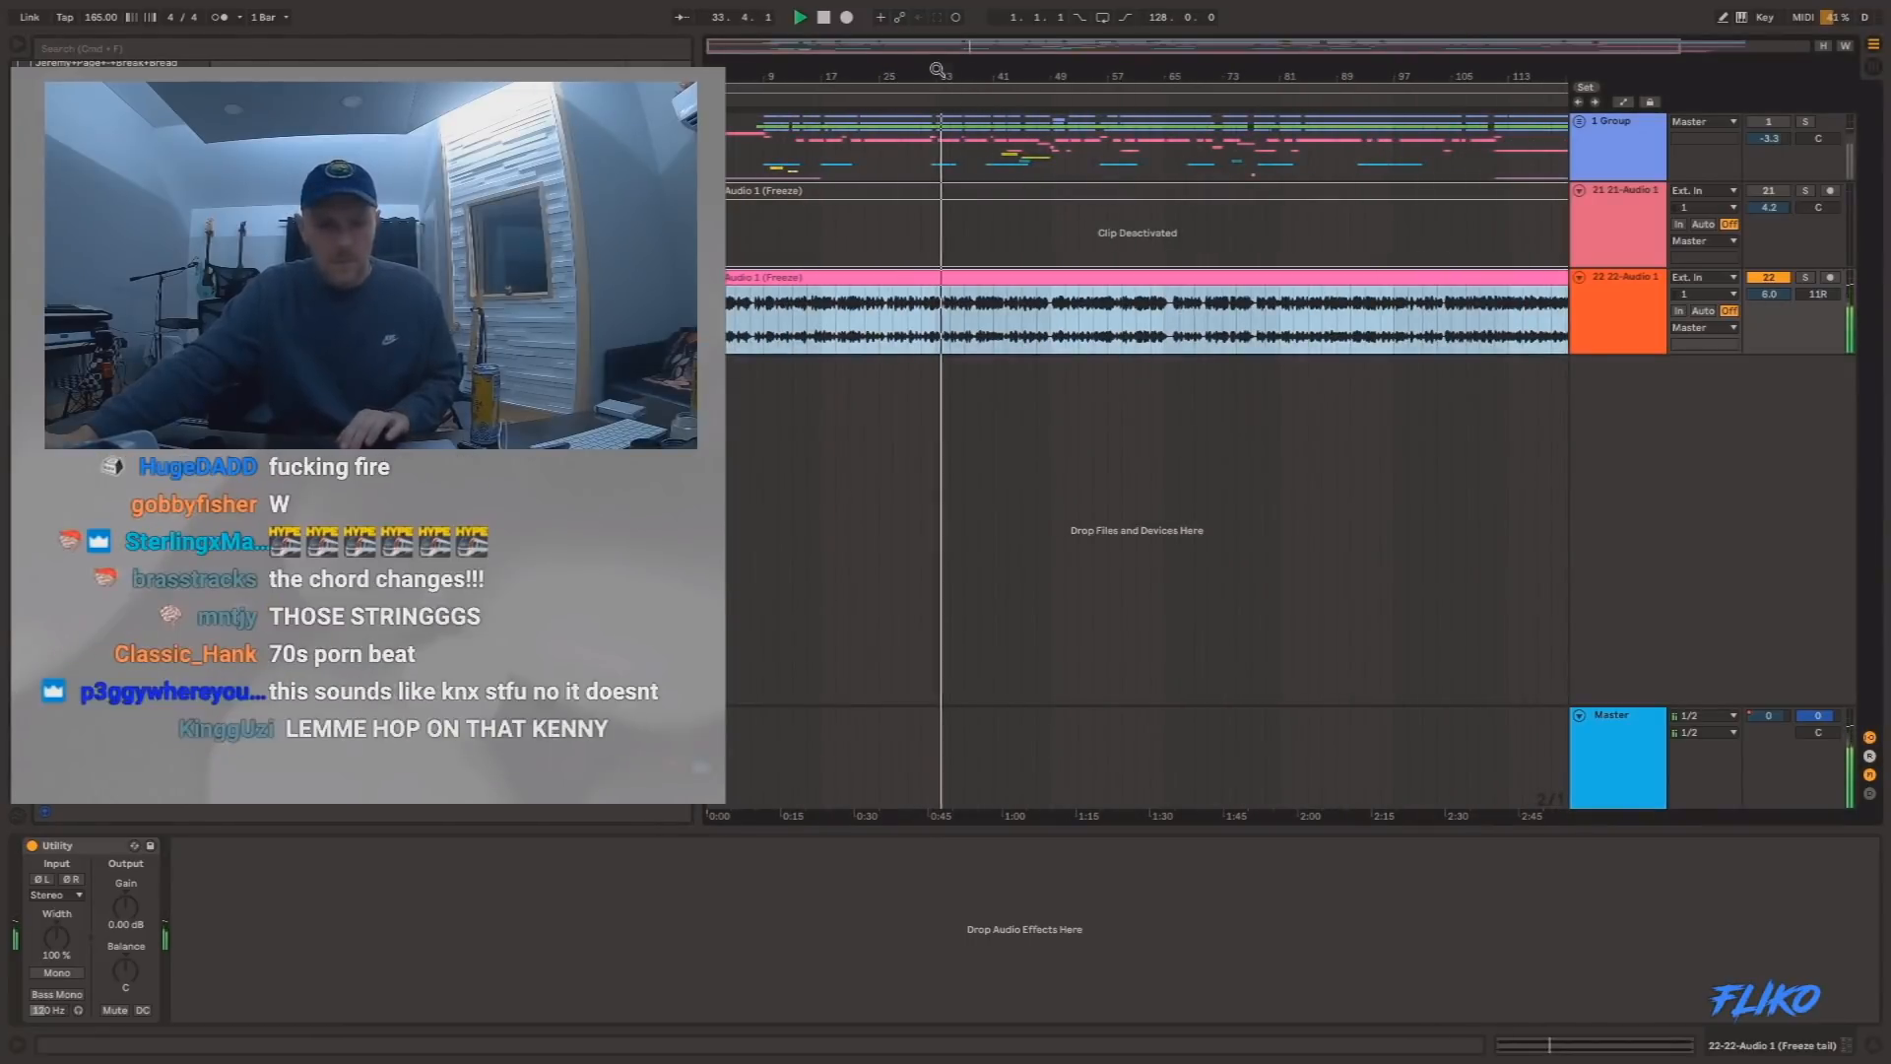
drag(964, 98, 873, 333)
drag(961, 74, 1068, 246)
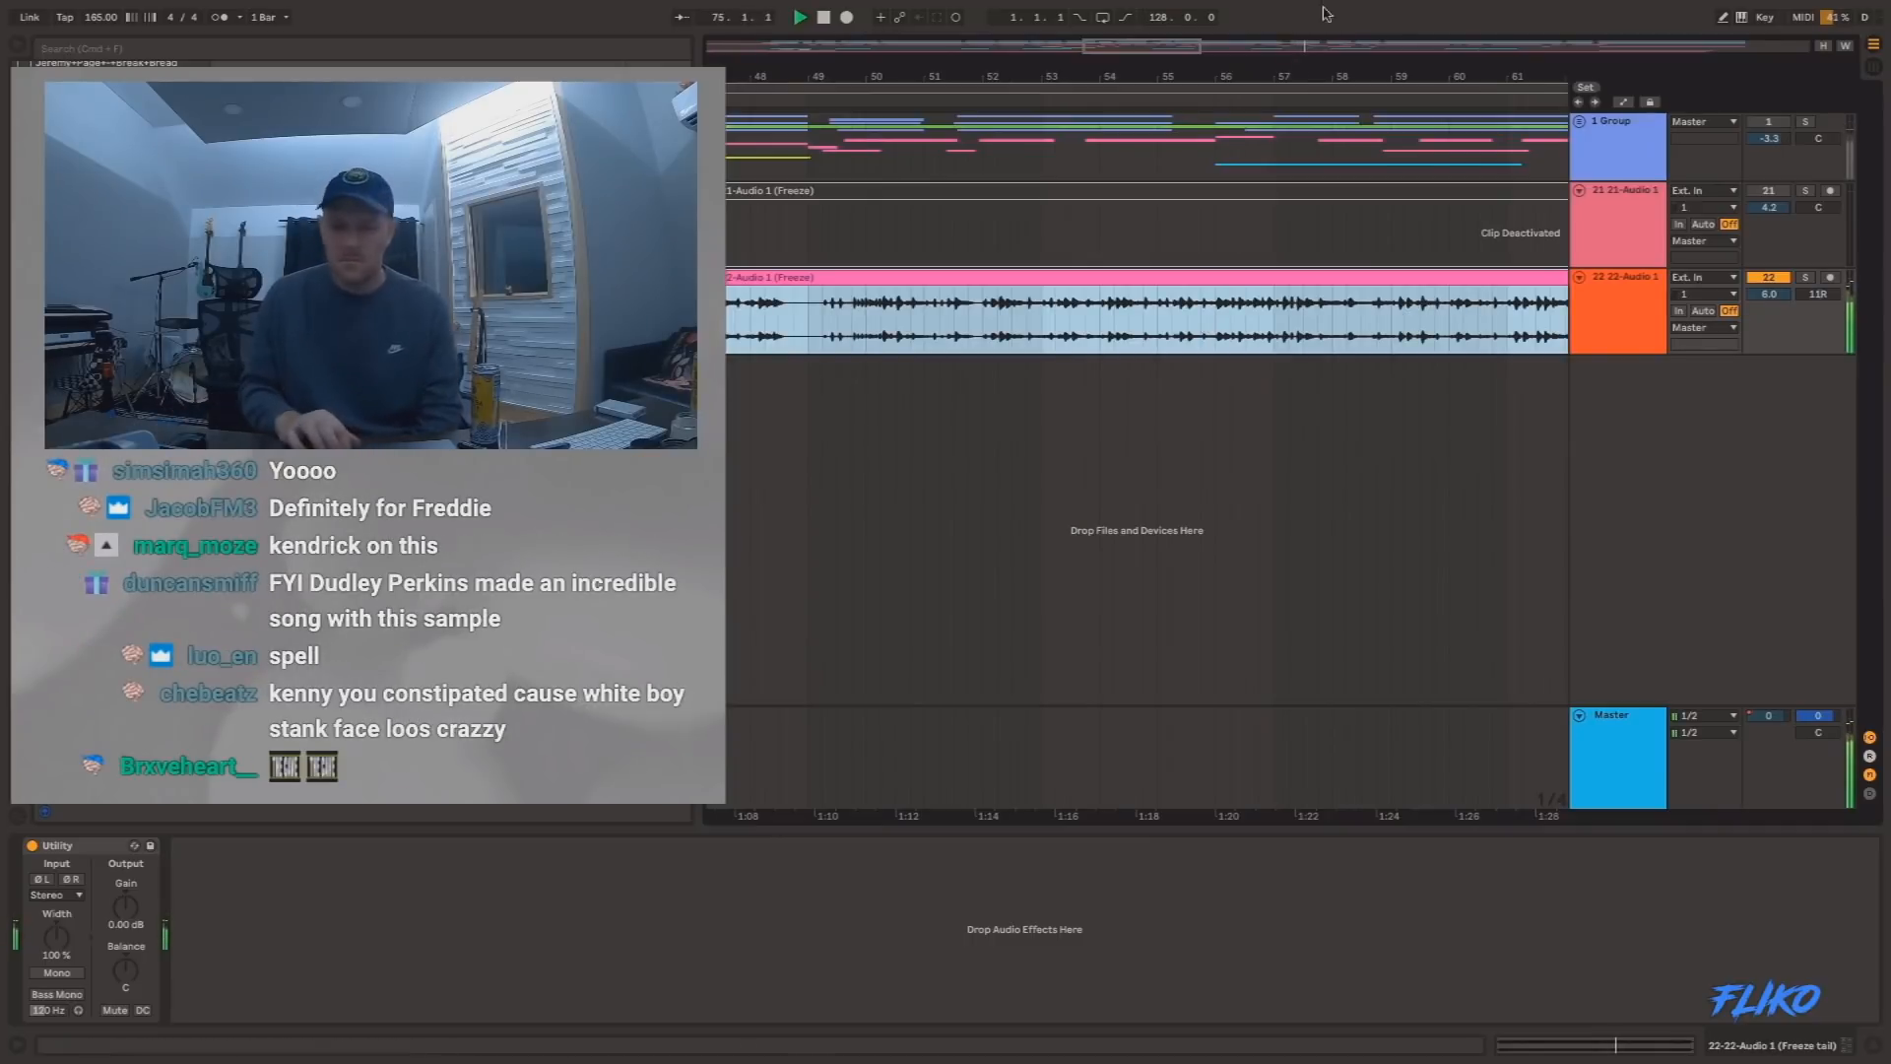
double_click(1317, 46)
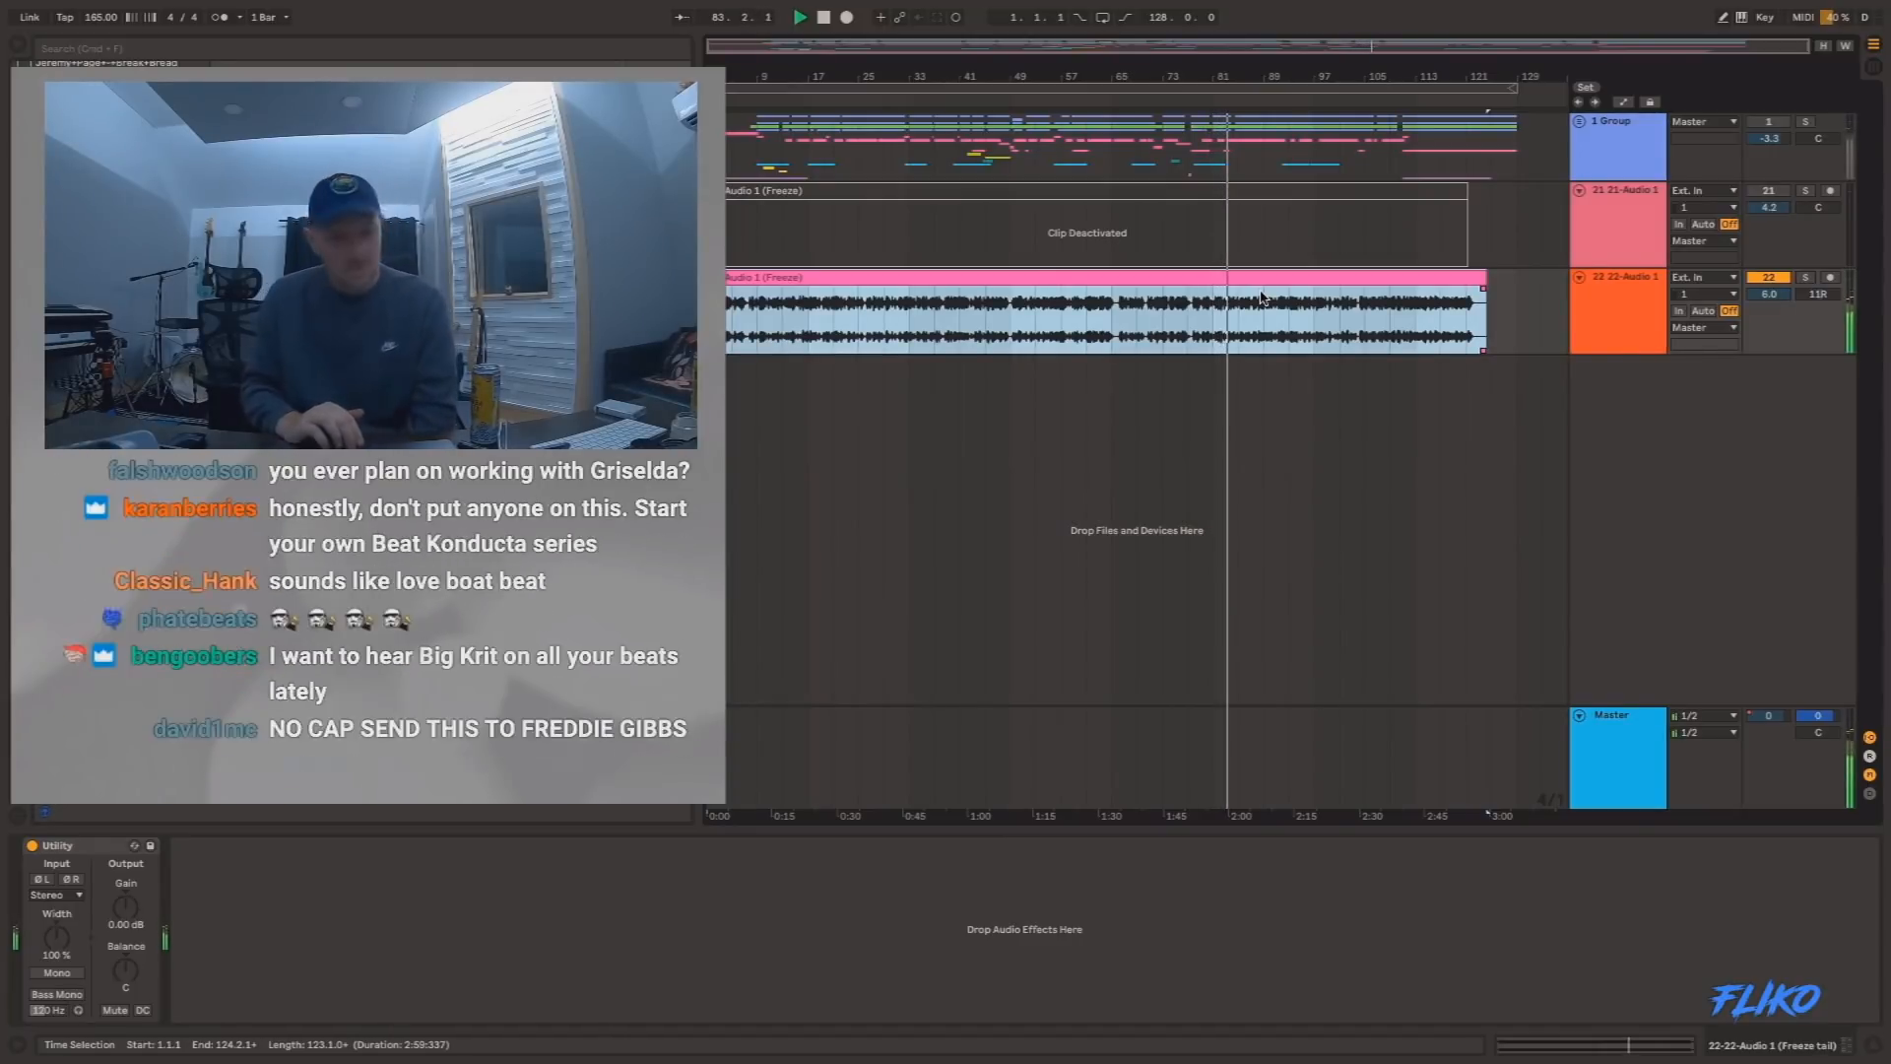
Unfold and refold the 1 Group to view its tracks during playback, then stop playback at the end of the 22-Audio 1 clip.
click(1579, 123)
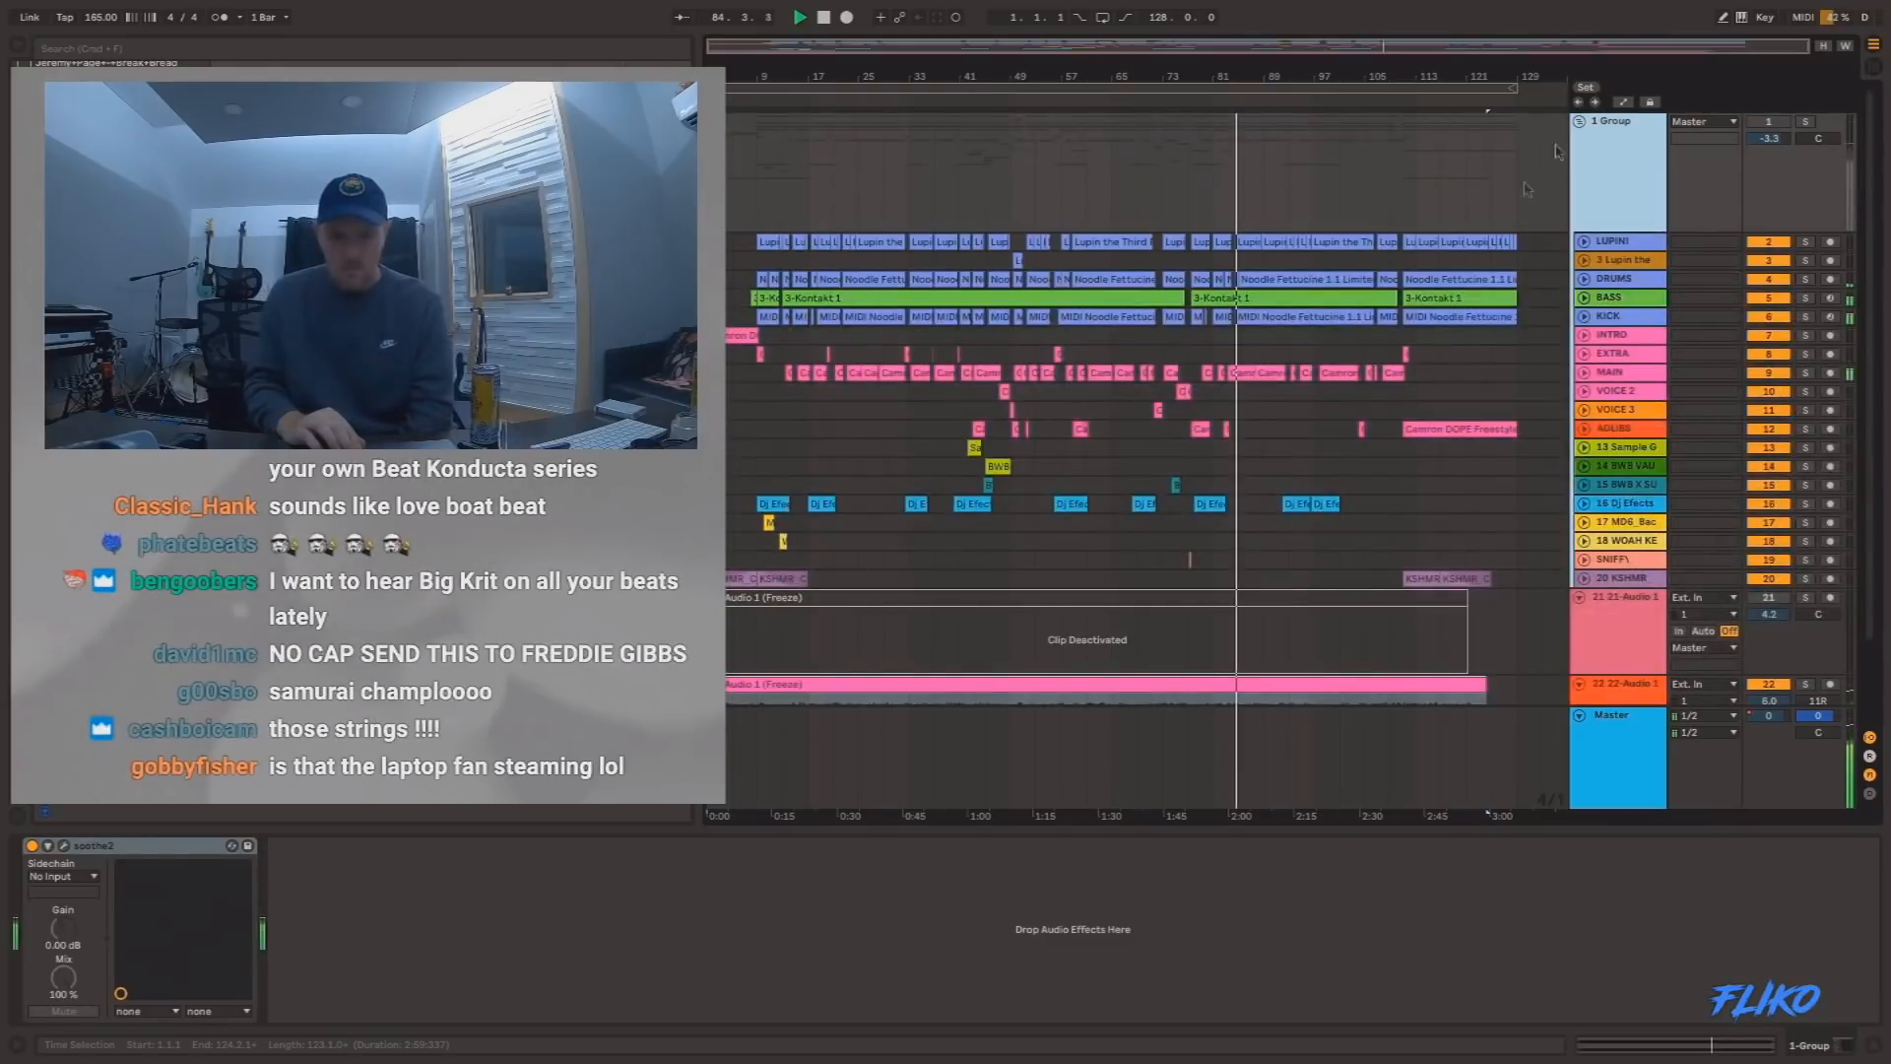
click(1580, 123)
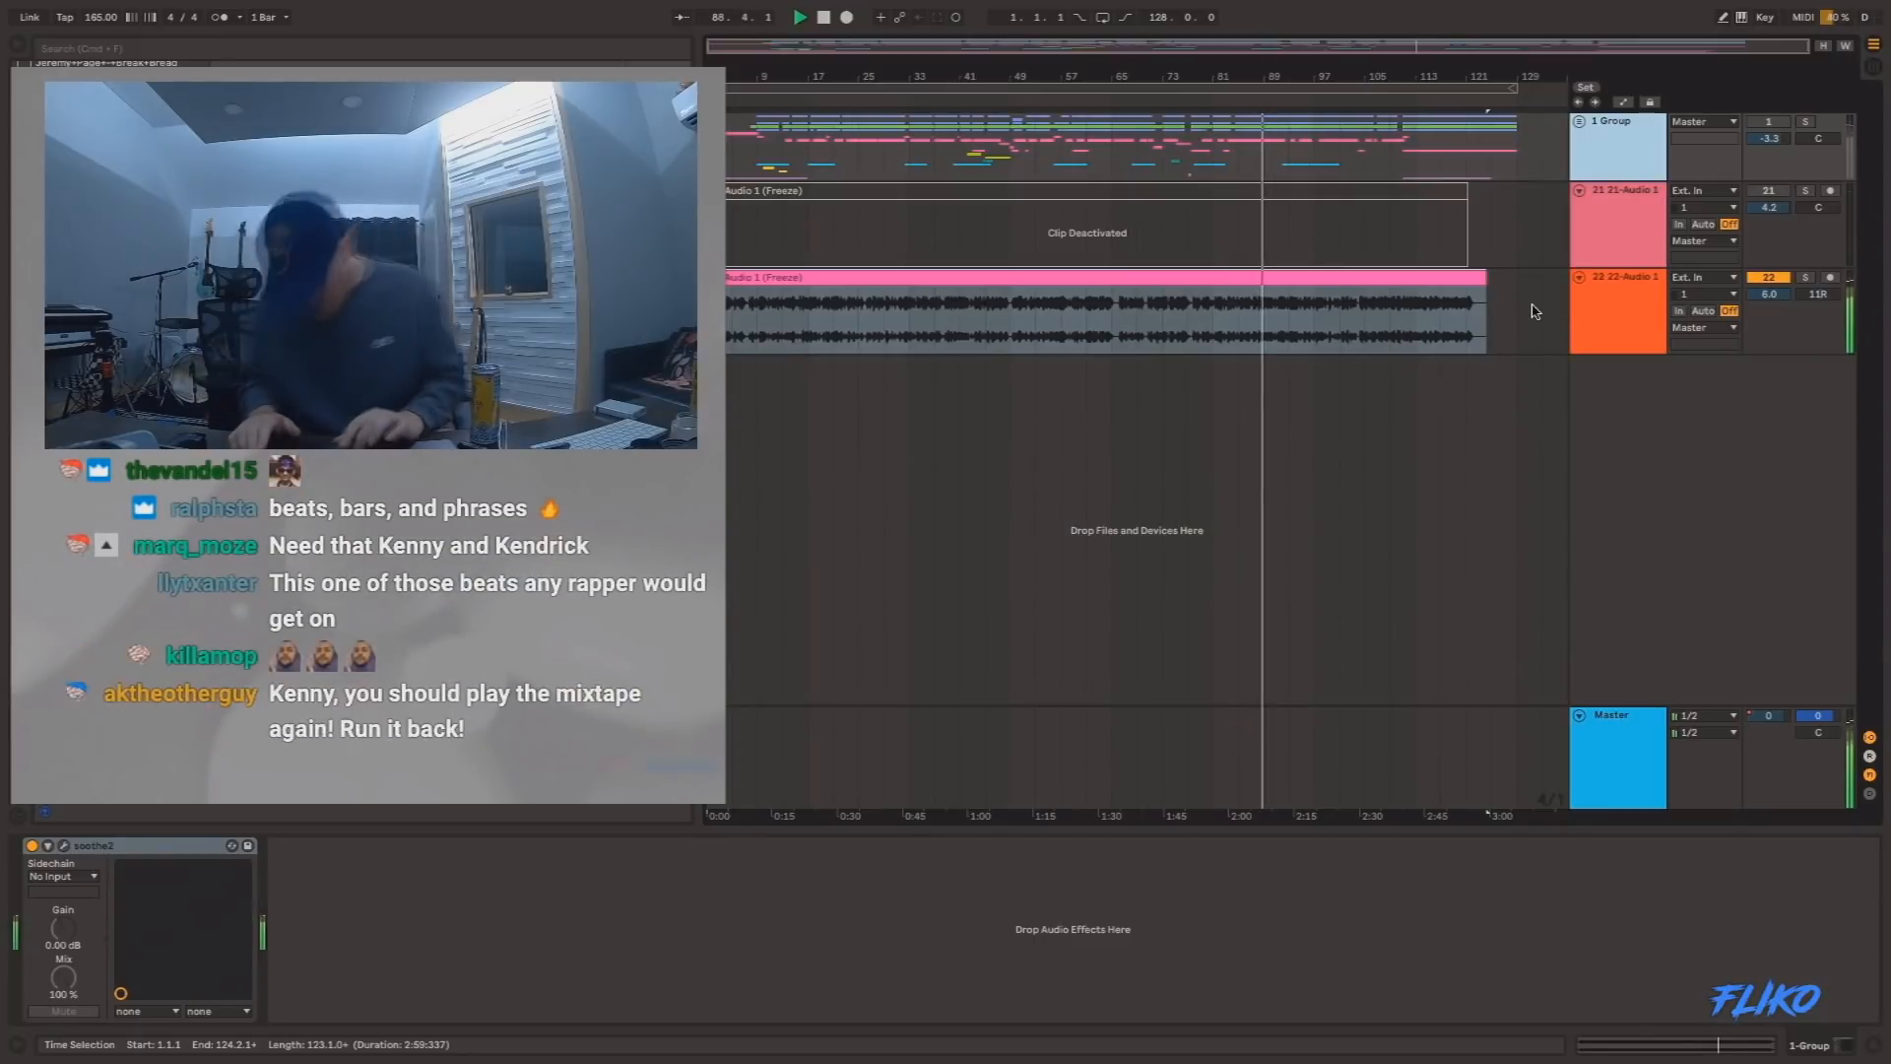
click(1352, 300)
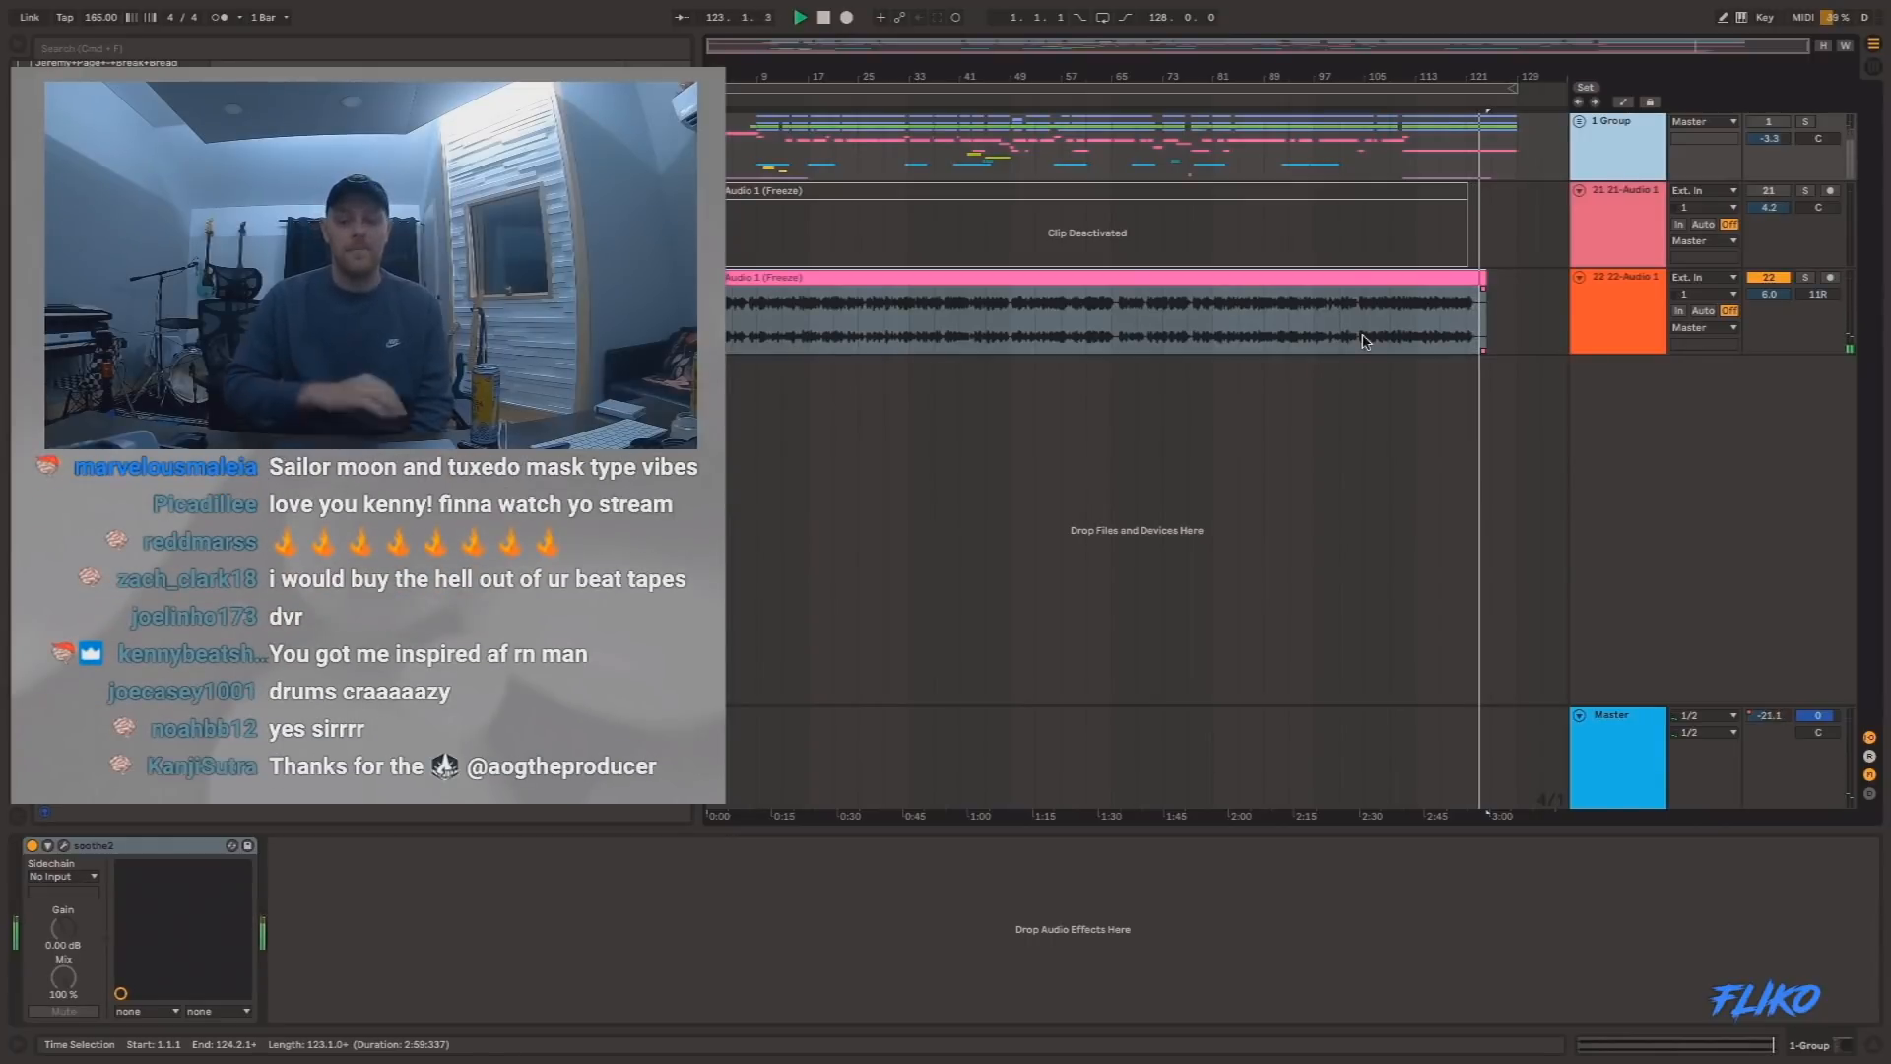
click(1364, 341)
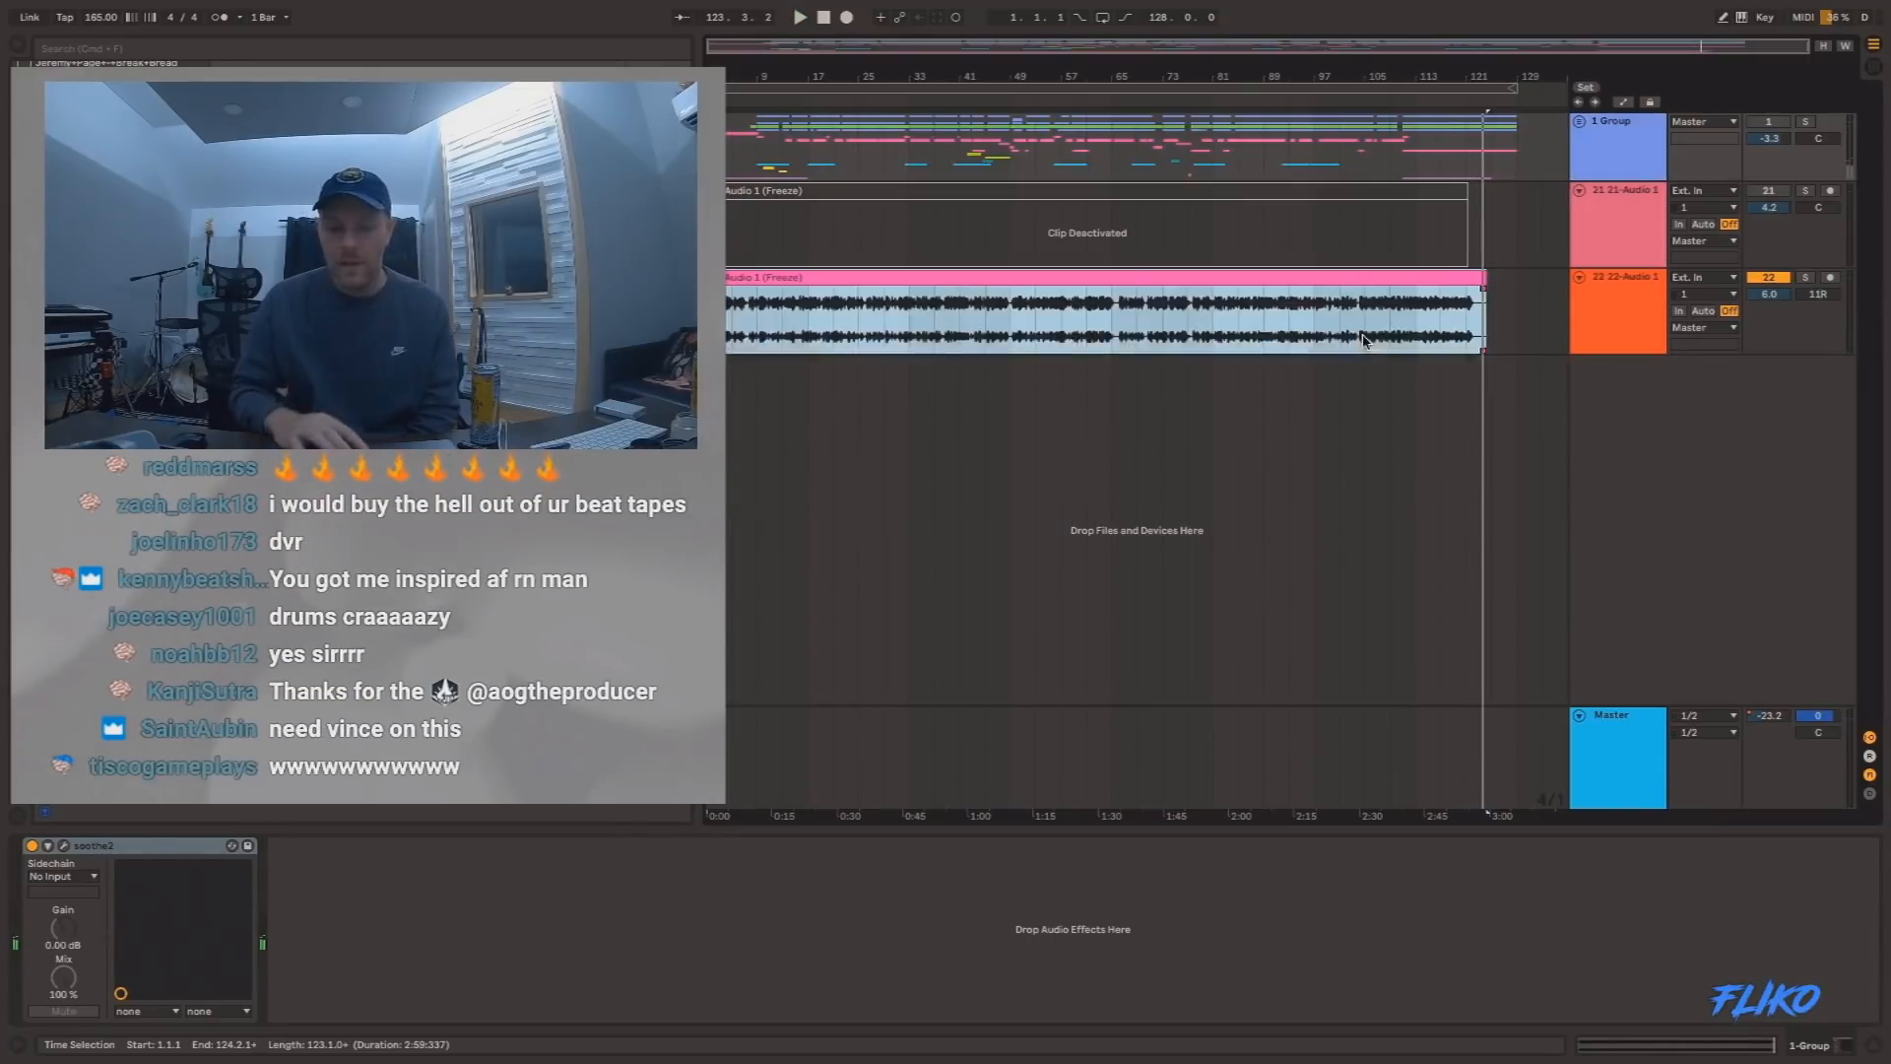
Place the insert marker at 45.1.1 on the 22-Audio 1 track and widen the browser so the clips' starts are uncovered.
click(986, 315)
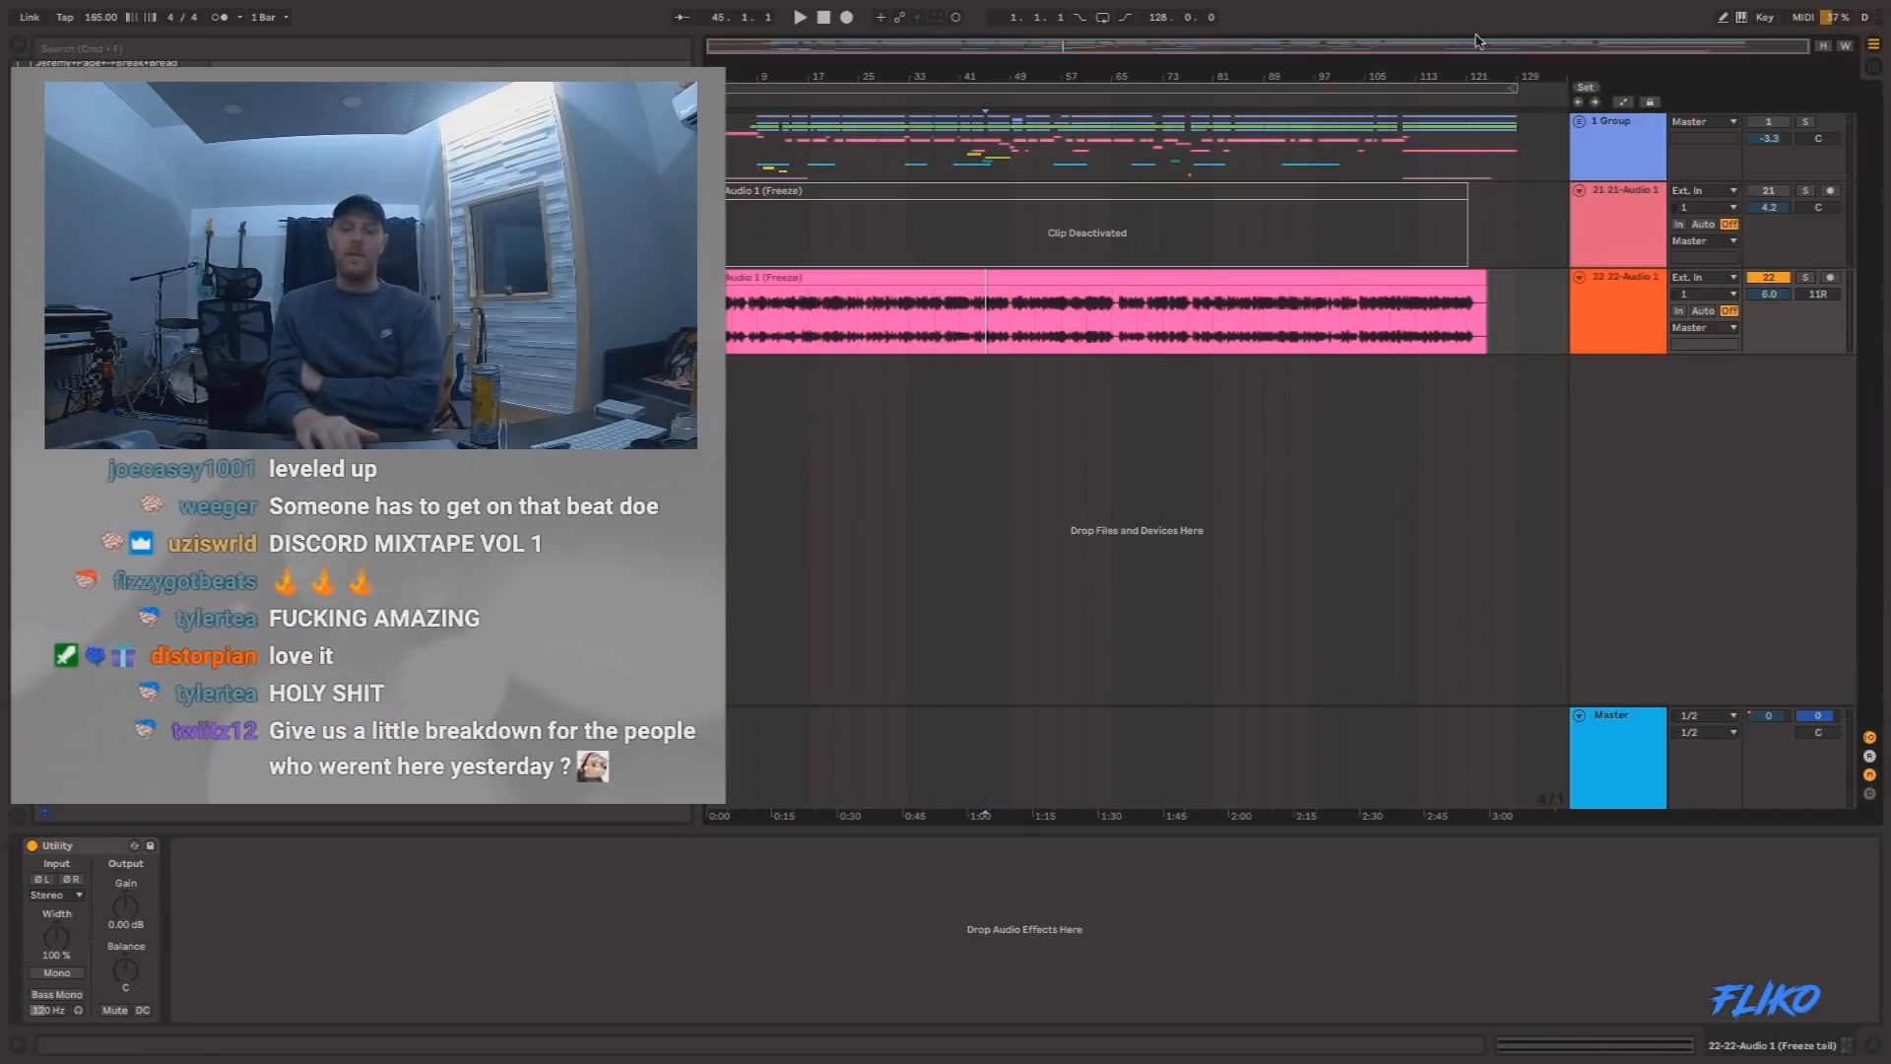
drag(699, 62, 719, 62)
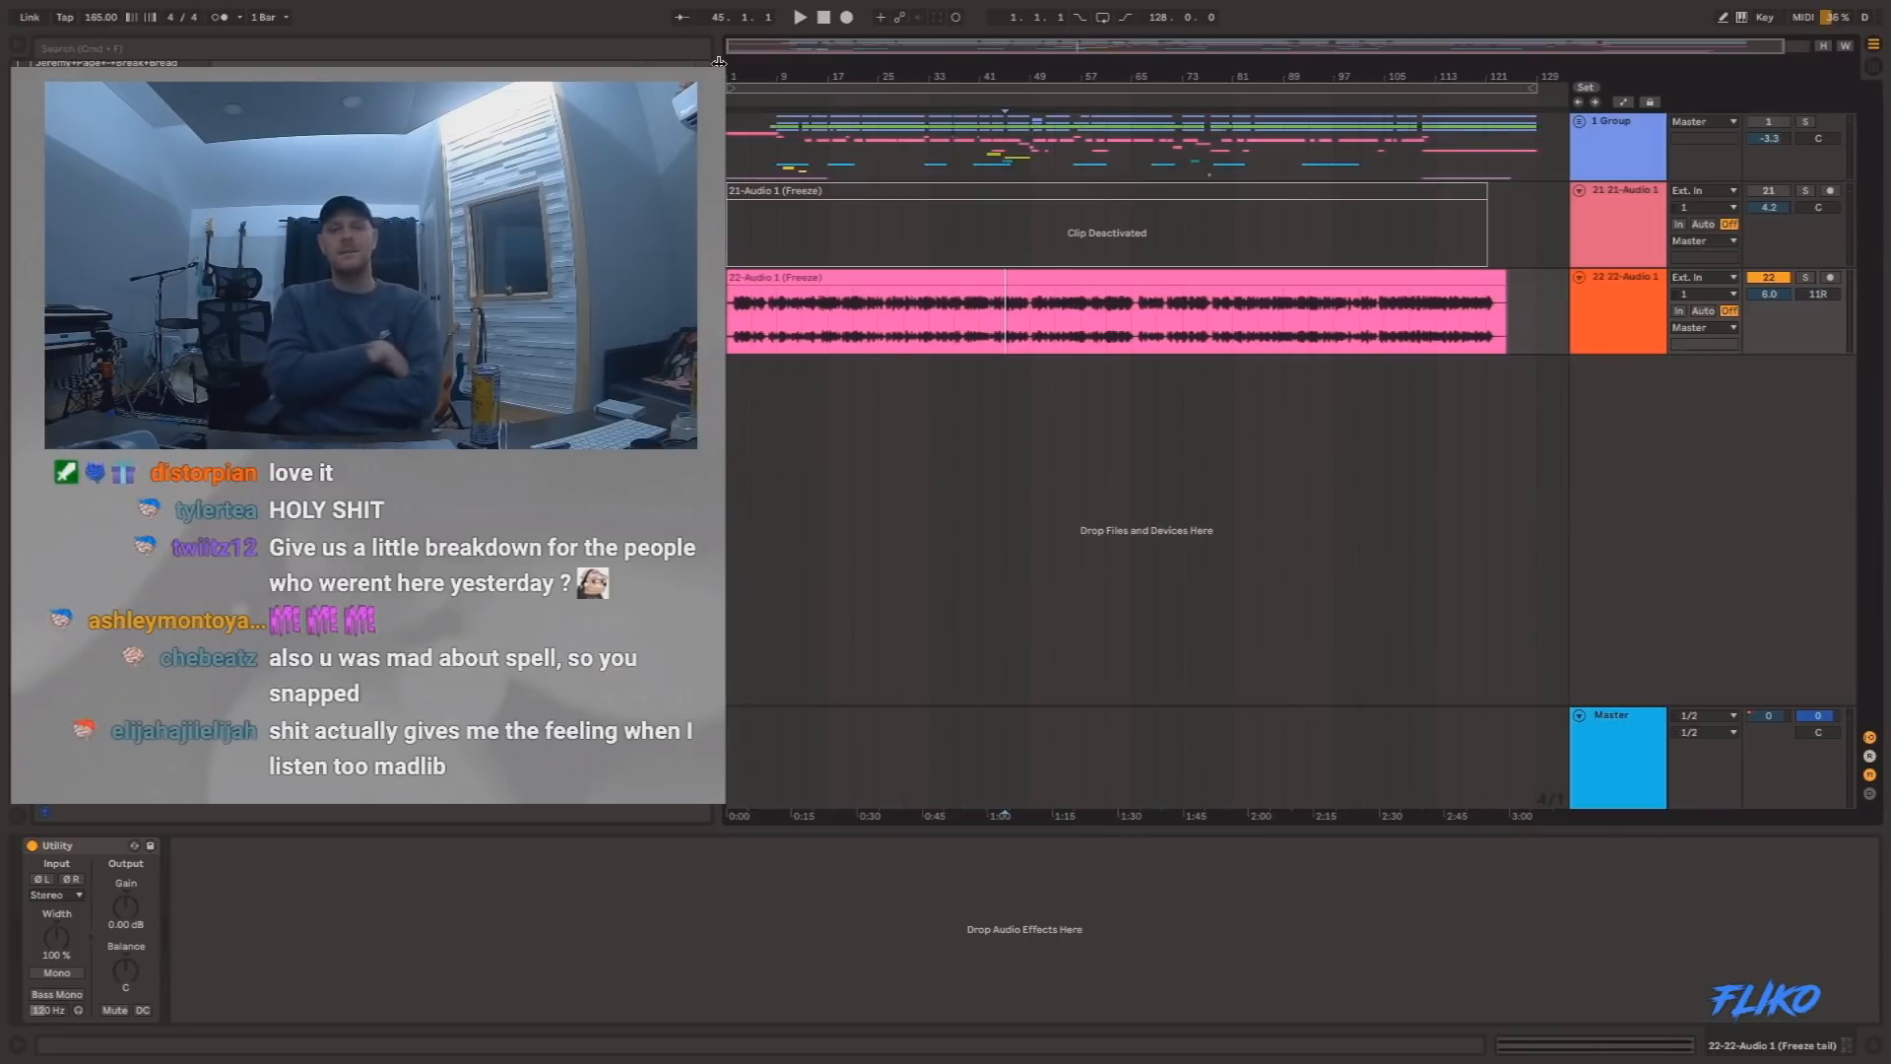